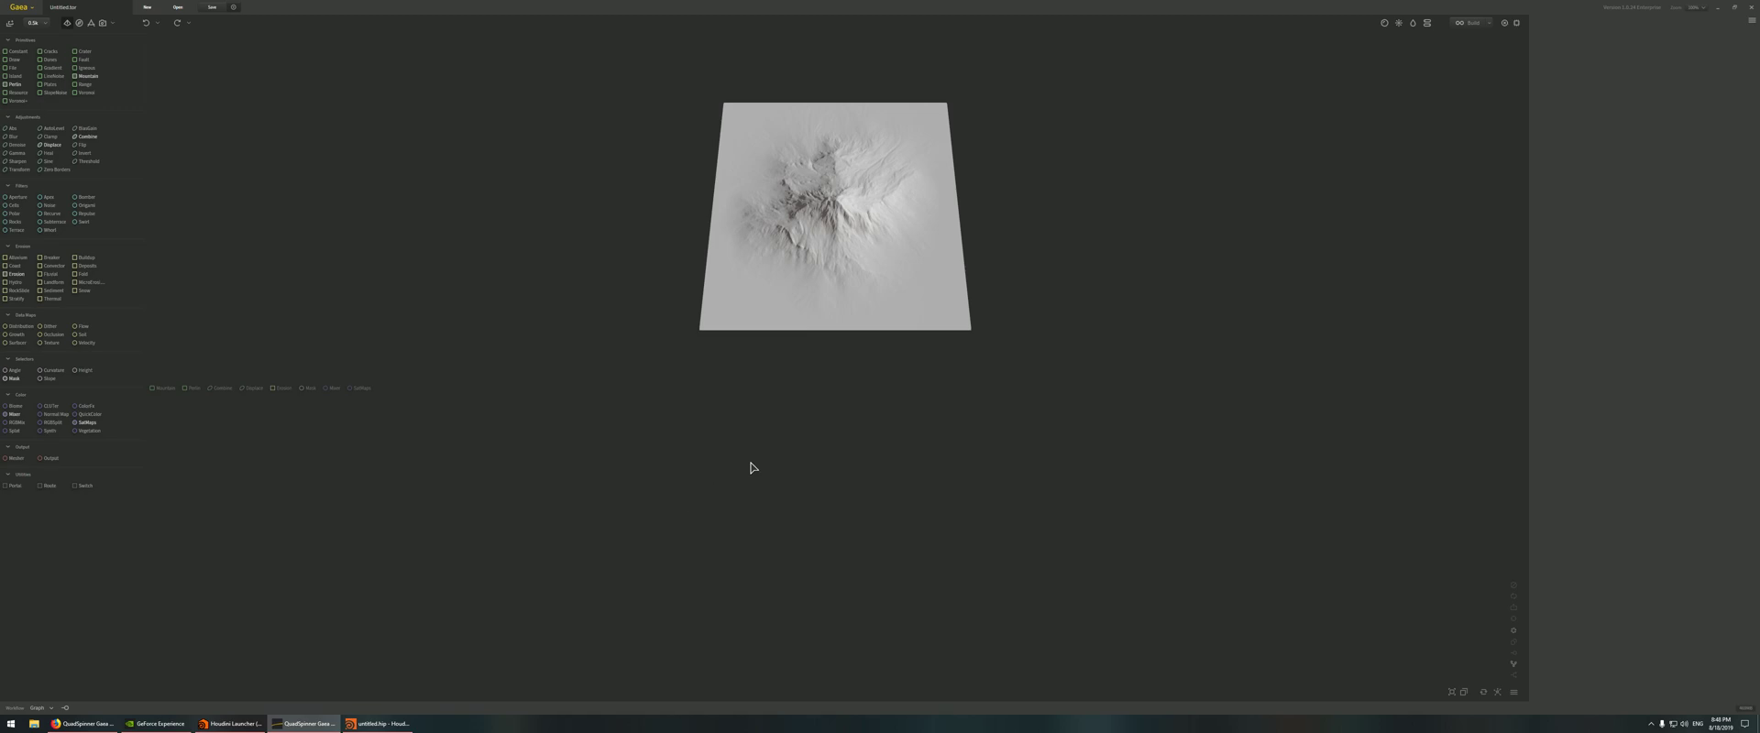
# - Add a File node and an Erosion node side by side in the graph
pyautogui.press('Tab')
pyautogui.write('fl')
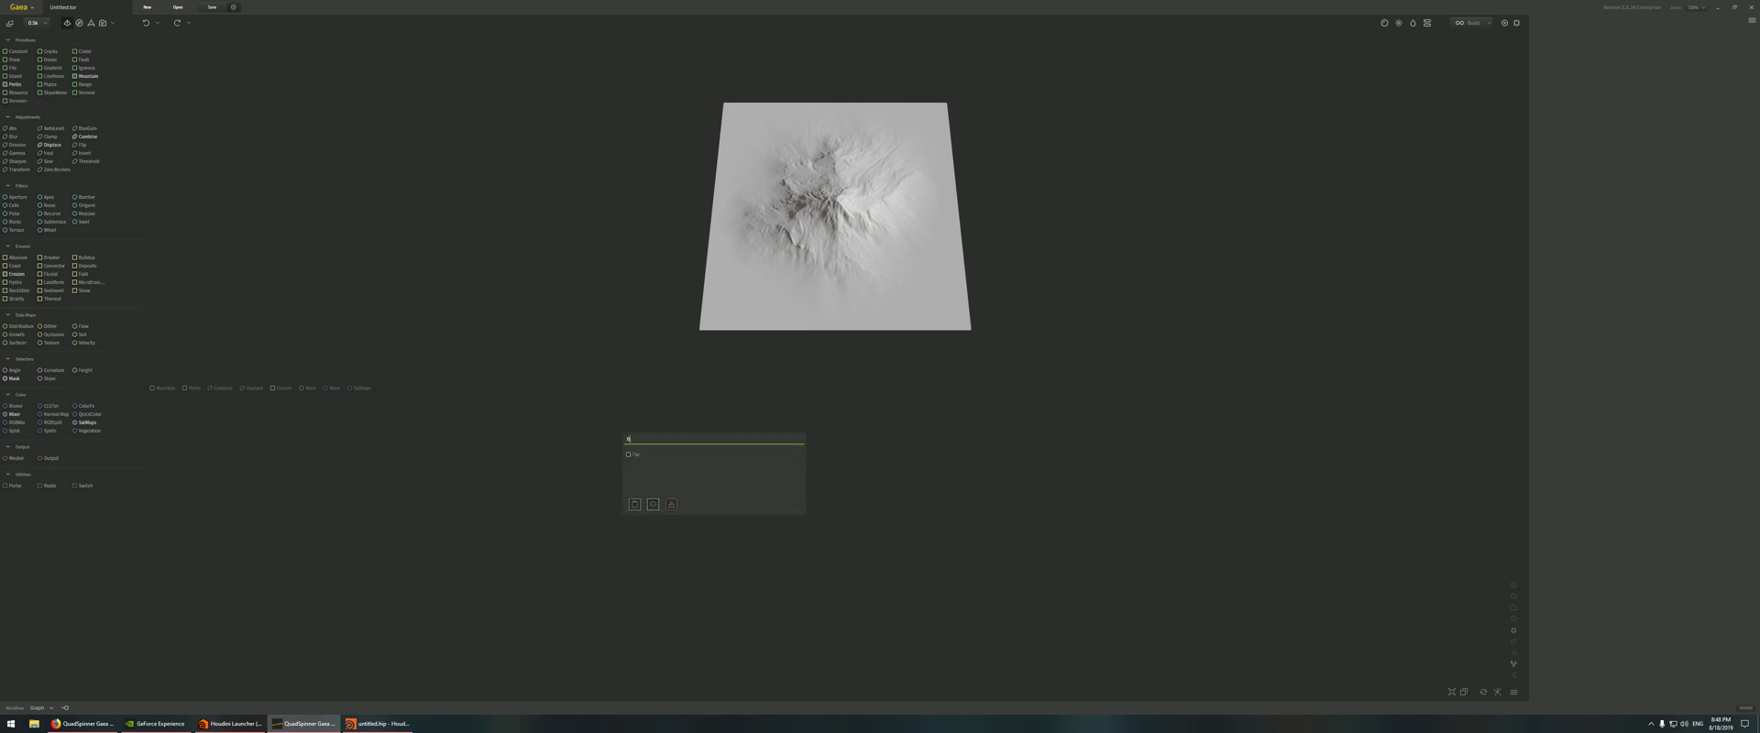
pyautogui.click(644, 456)
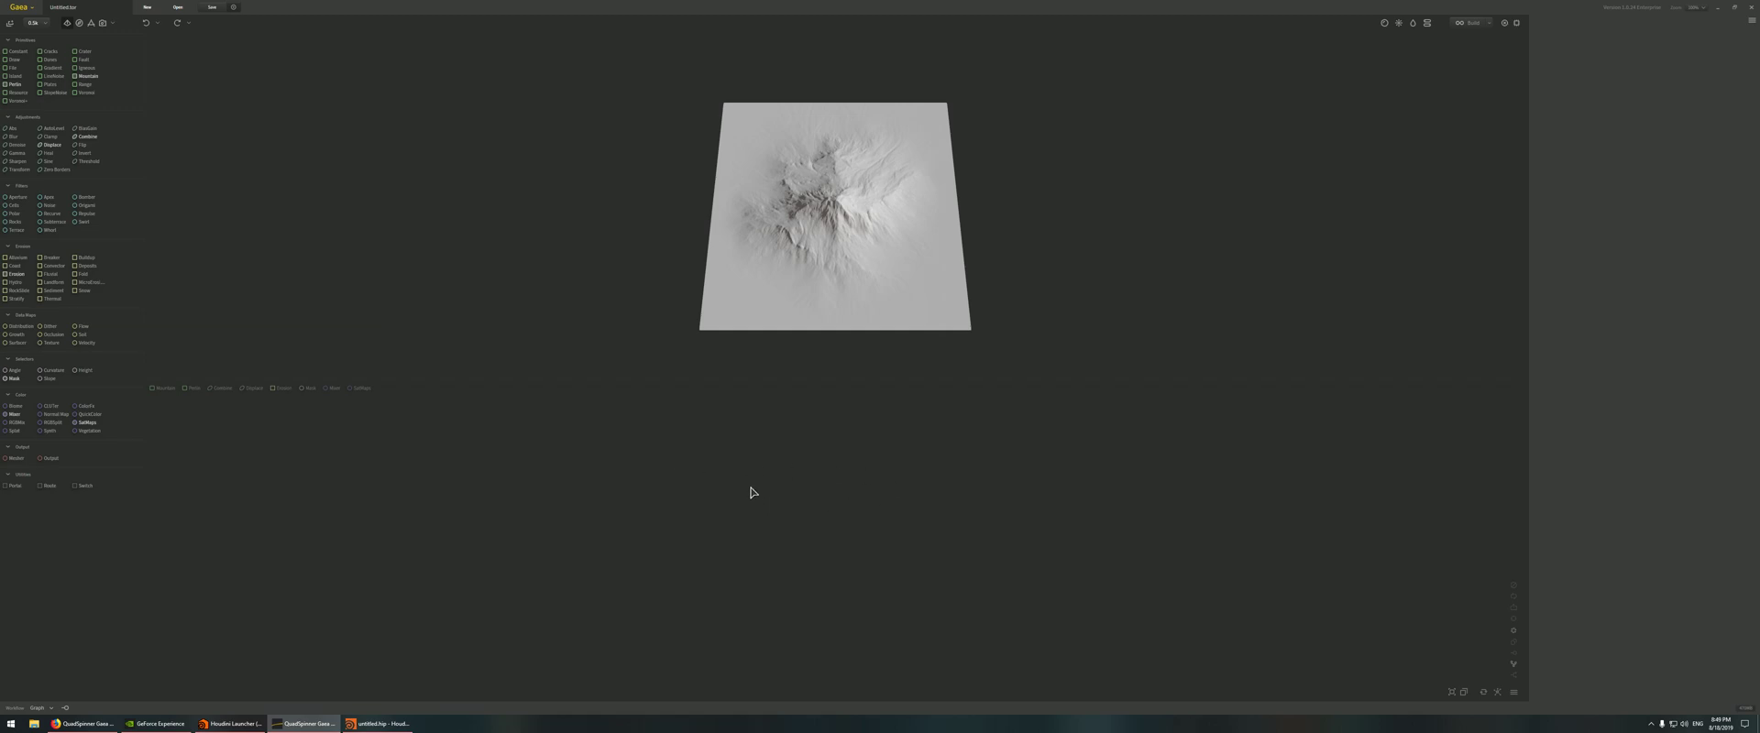
pyautogui.moveTo(709, 495); pyautogui.dragTo(583, 495)
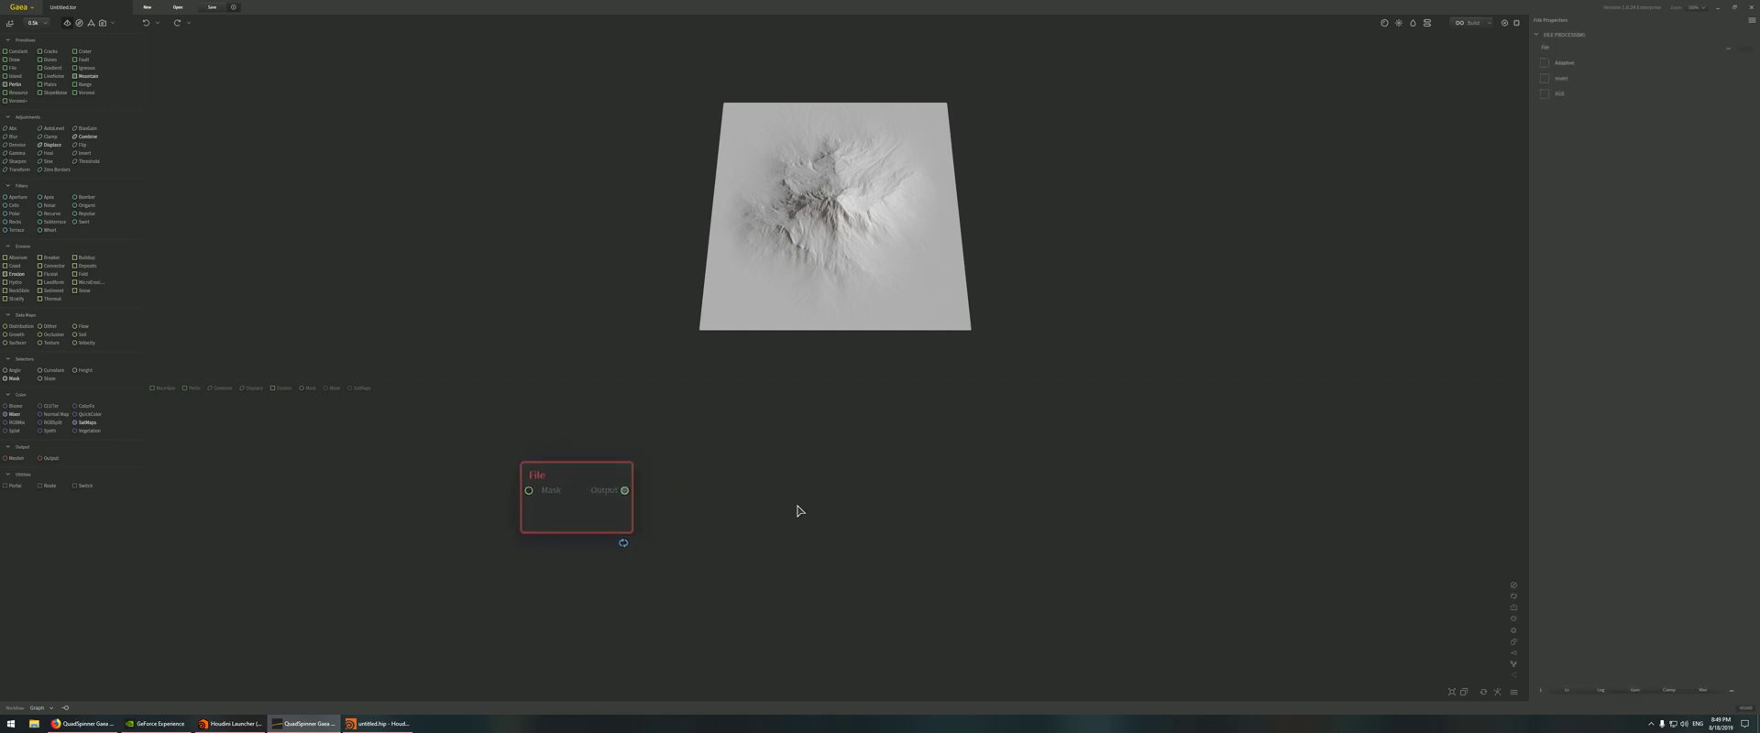
pyautogui.press('Tab')
pyautogui.write('erosio')
pyautogui.click(689, 545)
pyautogui.moveTo(752, 552); pyautogui.dragTo(737, 467)
# - Add an Output node beside Erosion and wire File into Erosion
pyautogui.press('Tab')
pyautogui.write('out')
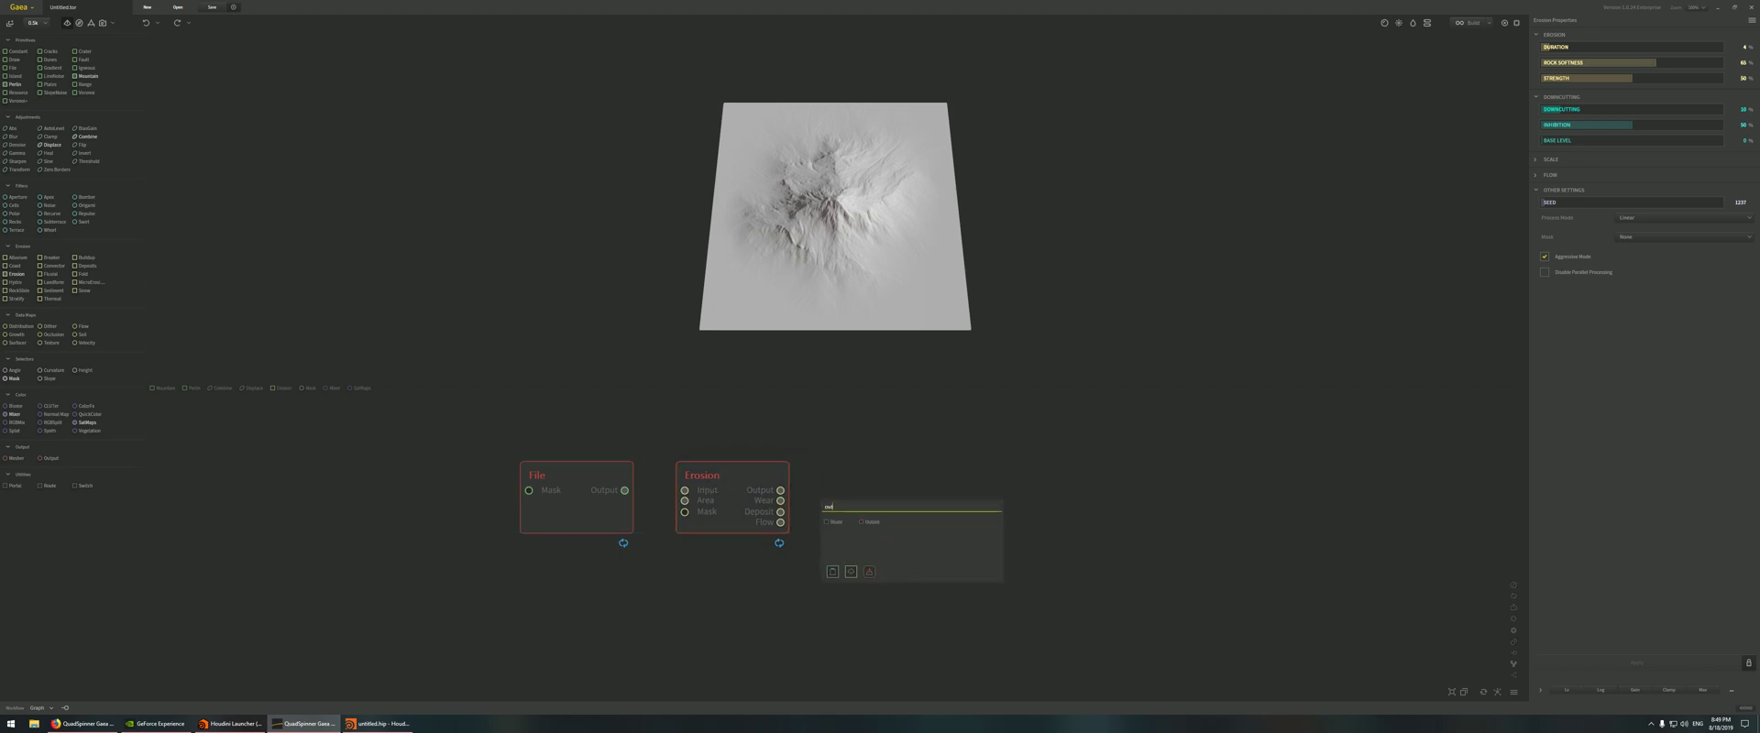
pyautogui.click(871, 521)
pyautogui.moveTo(922, 540); pyautogui.dragTo(880, 477)
pyautogui.moveTo(624, 490); pyautogui.dragTo(838, 490)
pyautogui.click(594, 502)
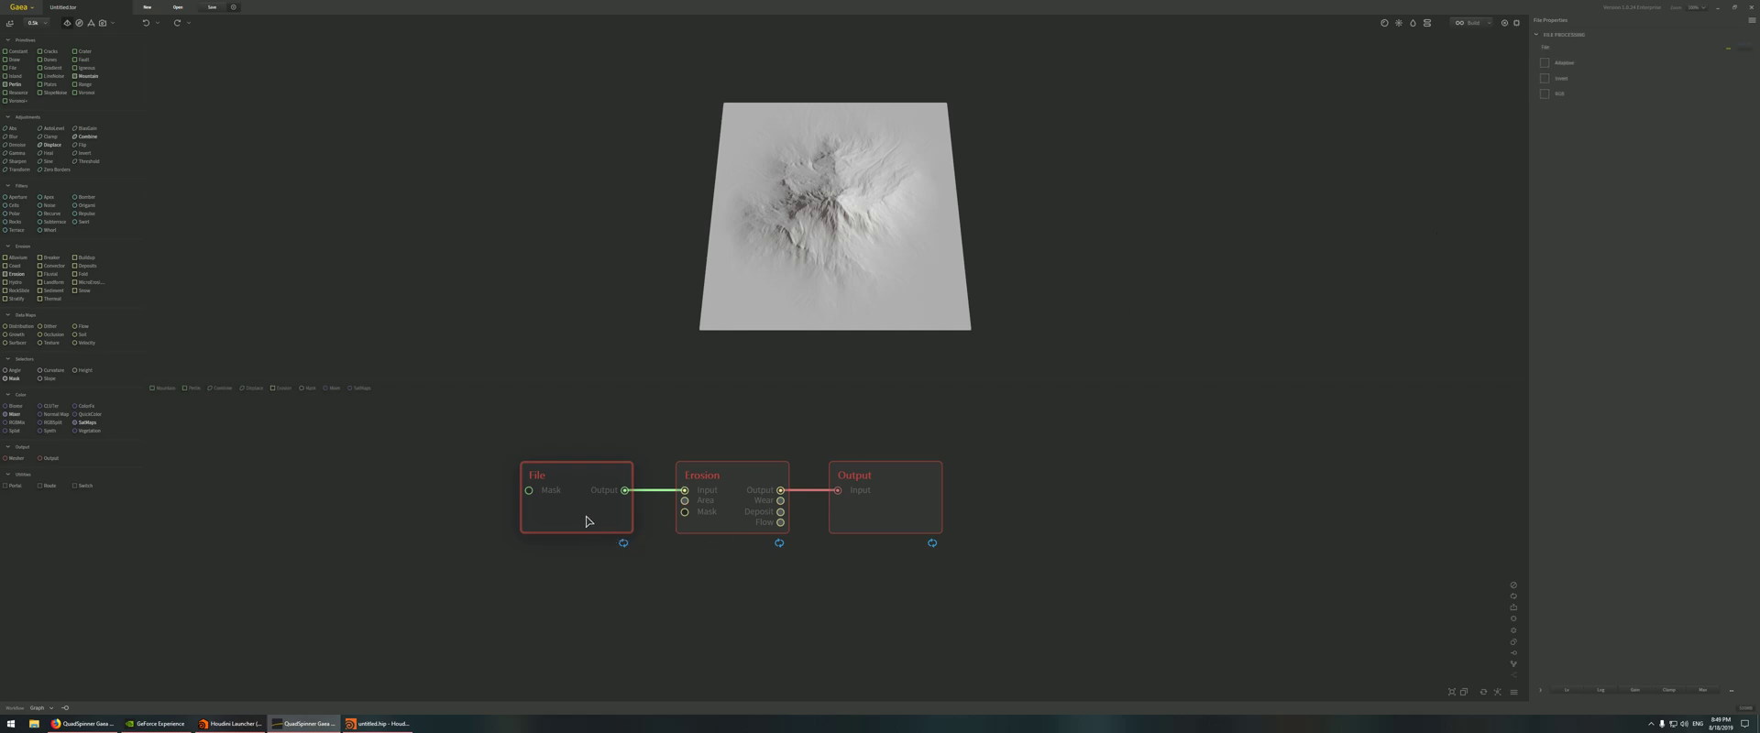
# - Expose the File node's File property
pyautogui.click(1752, 20)
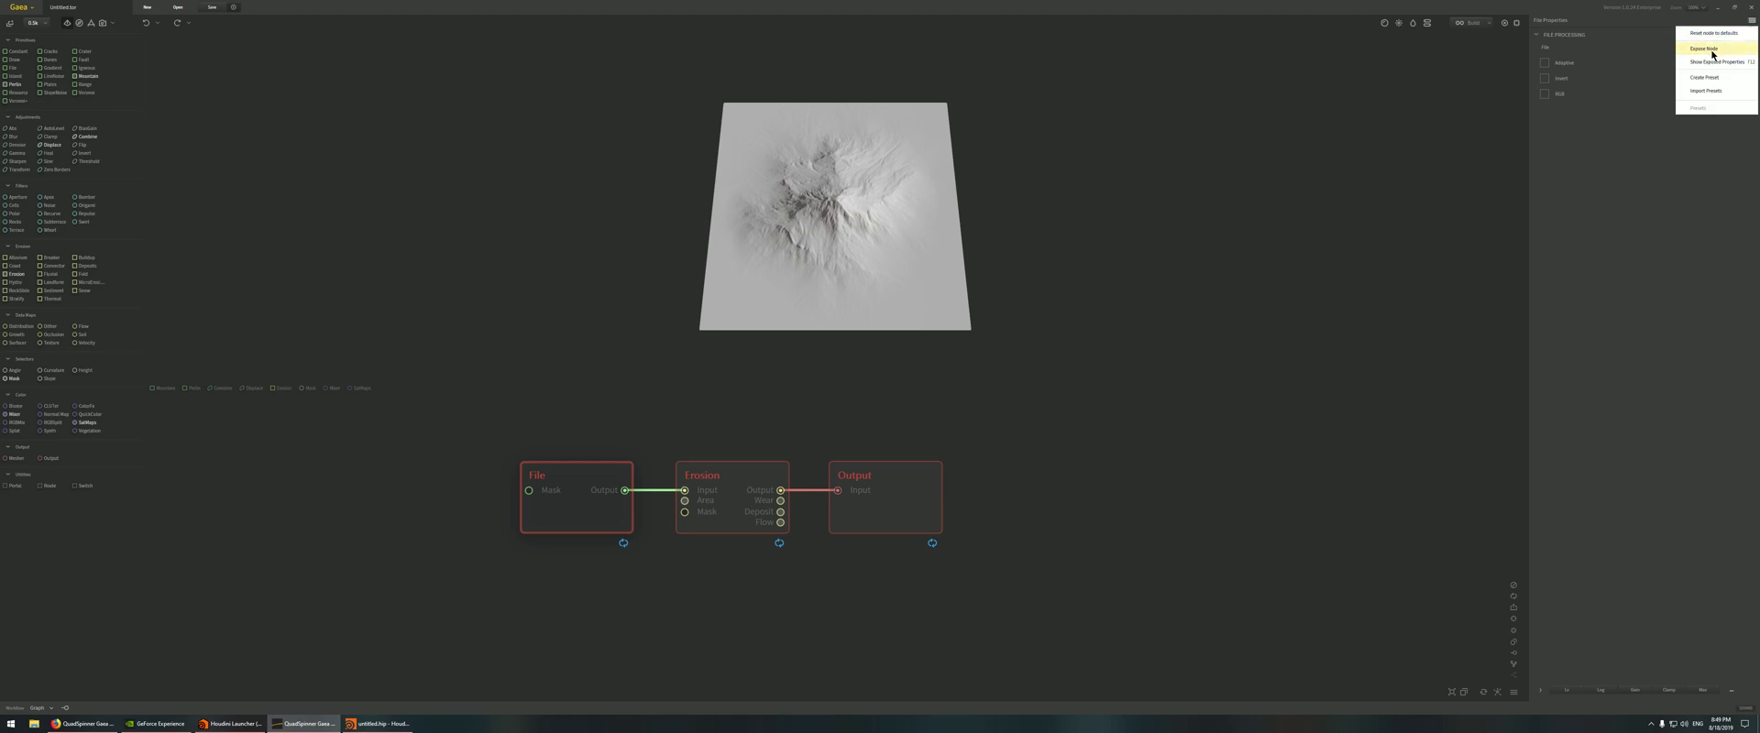
pyautogui.click(1729, 48)
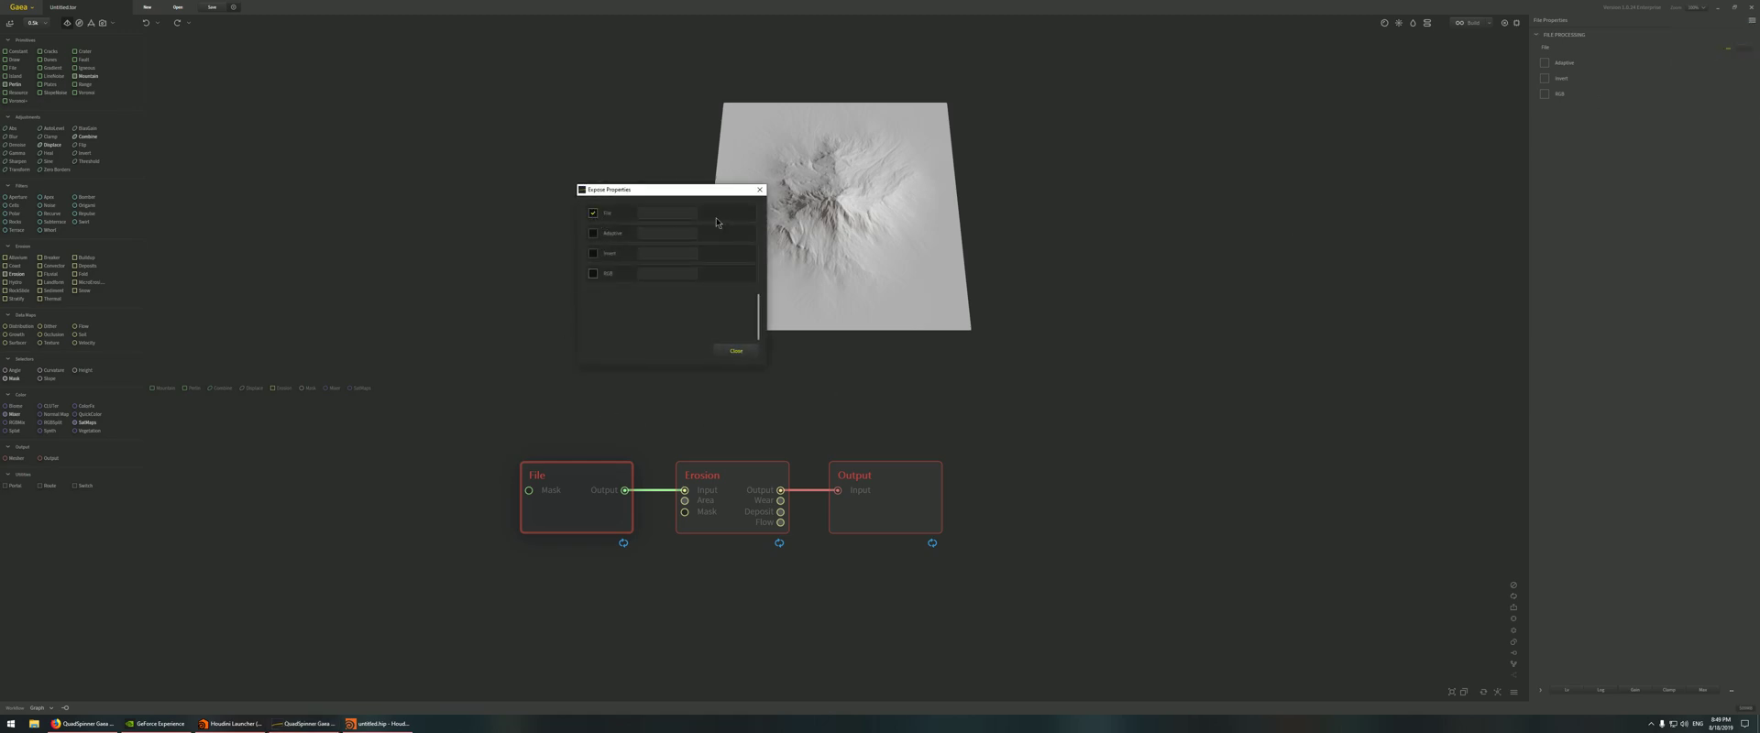
pyautogui.click(665, 217)
pyautogui.click(735, 351)
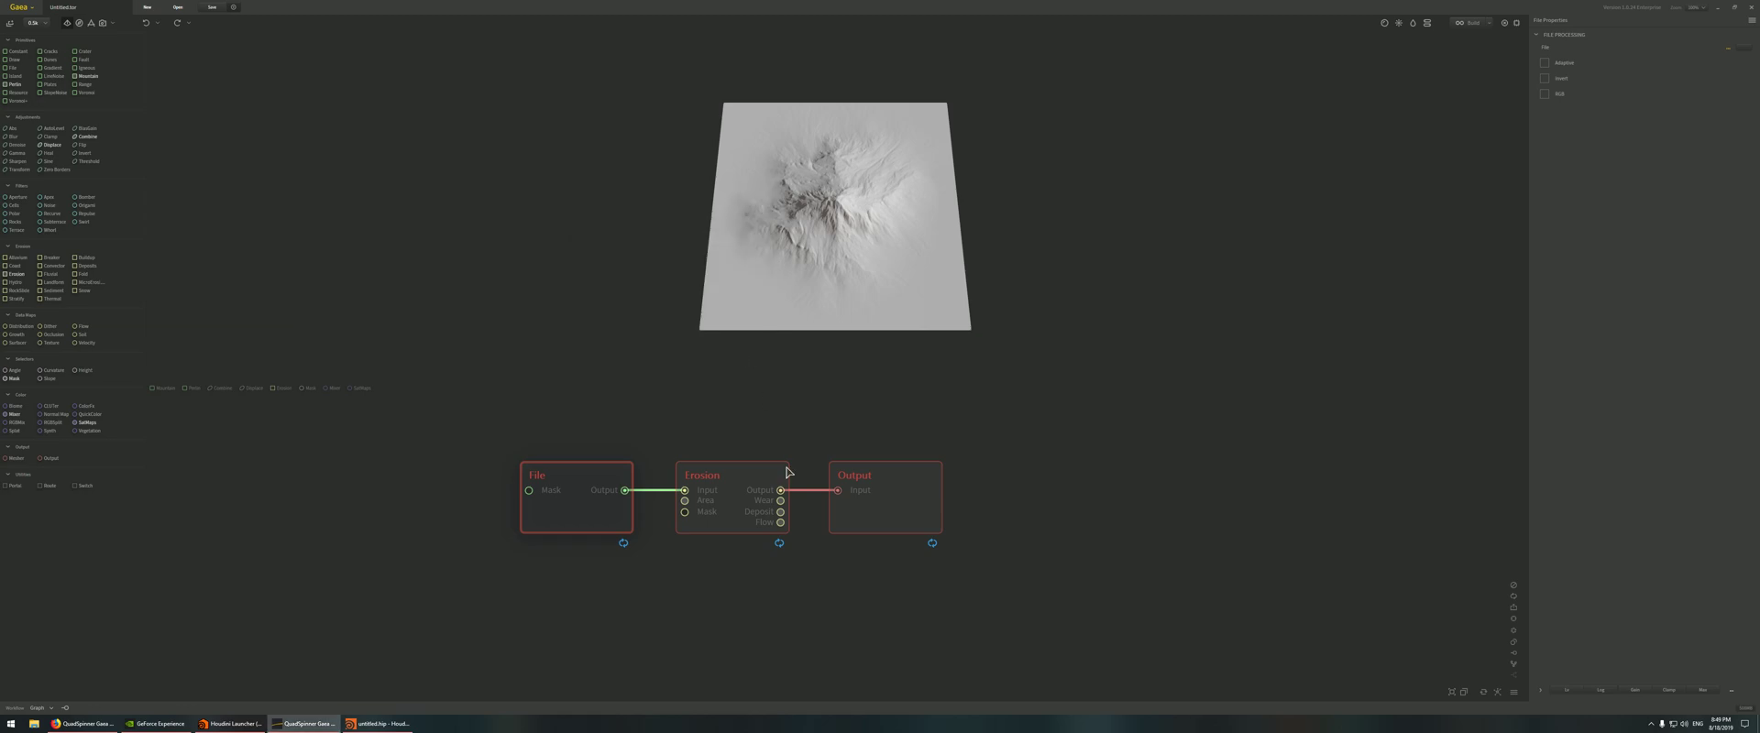
# - Expose the Erosion node's Duration, Strength and Rock Softness settings
pyautogui.click(729, 524)
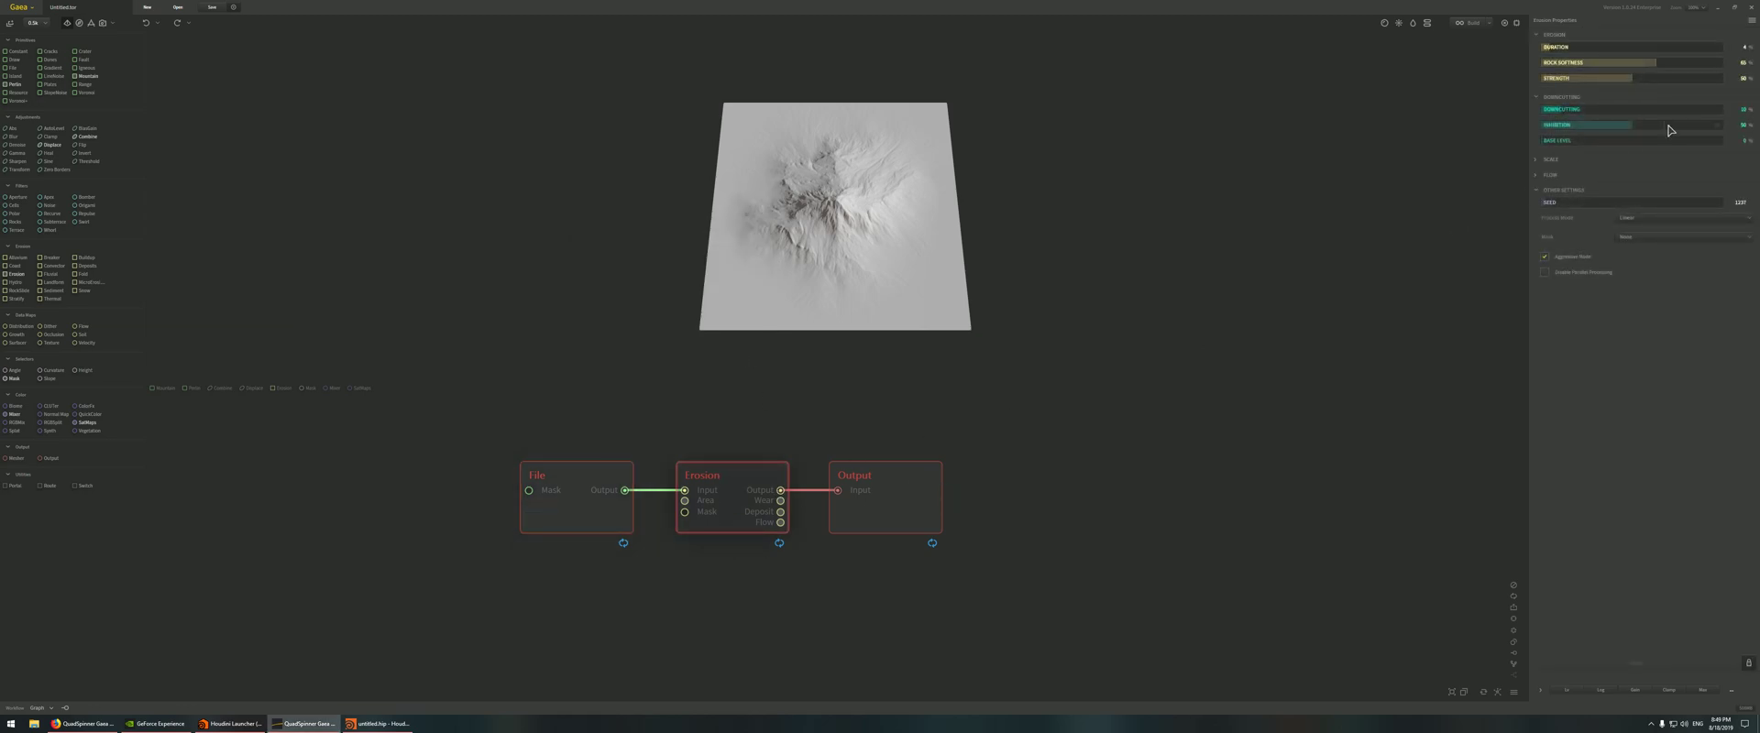
pyautogui.click(1751, 20)
pyautogui.click(1648, 58)
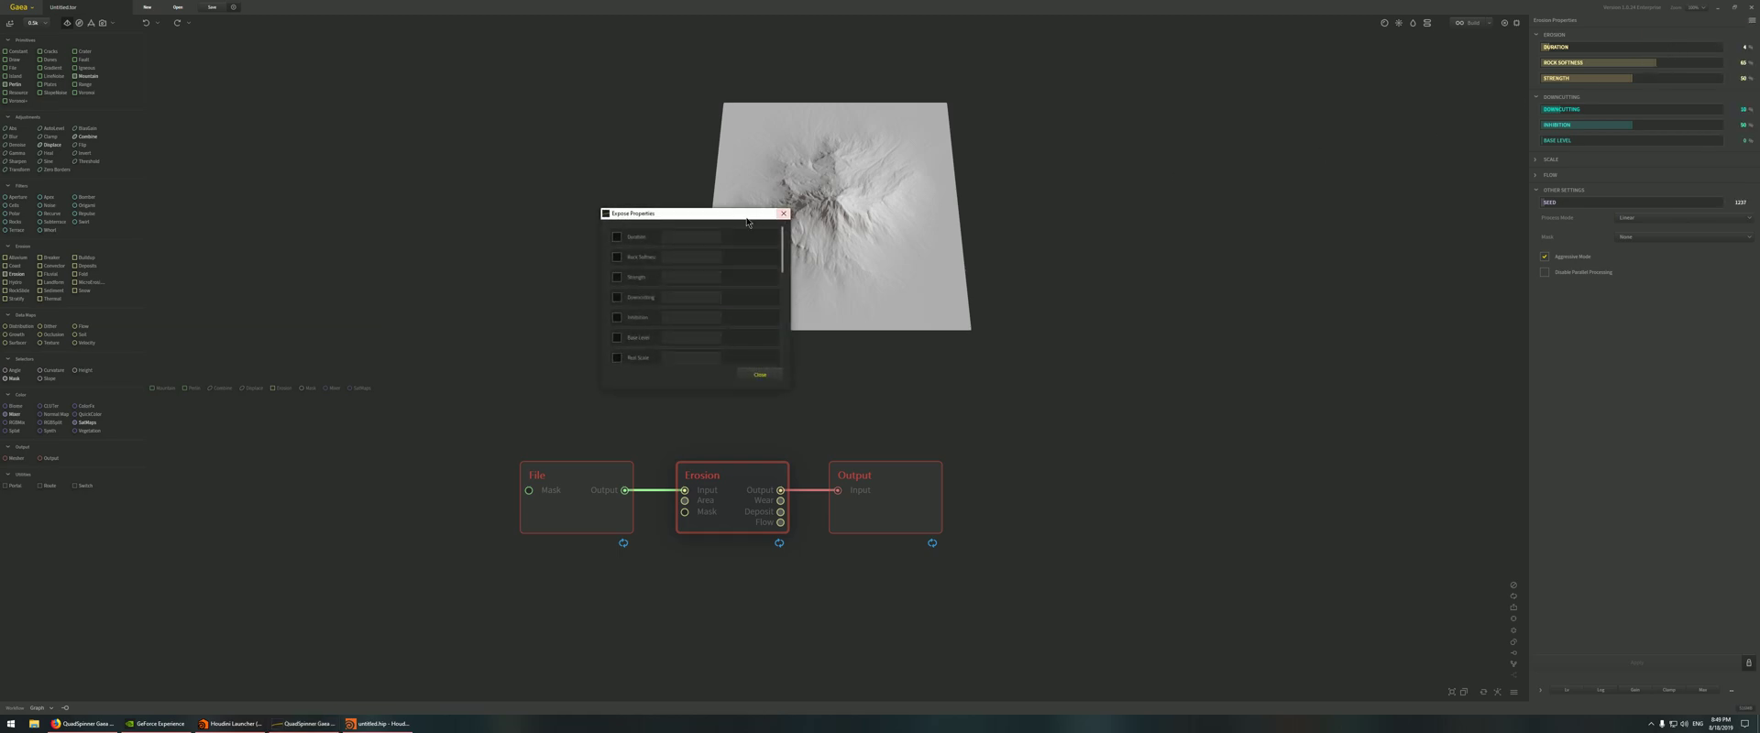
pyautogui.moveTo(675, 220); pyautogui.dragTo(531, 250)
pyautogui.click(472, 268)
pyautogui.click(472, 308)
pyautogui.click(530, 268)
pyautogui.click(530, 308)
pyautogui.click(472, 288)
pyautogui.click(553, 268)
pyautogui.scroll(-2, 568, 316)
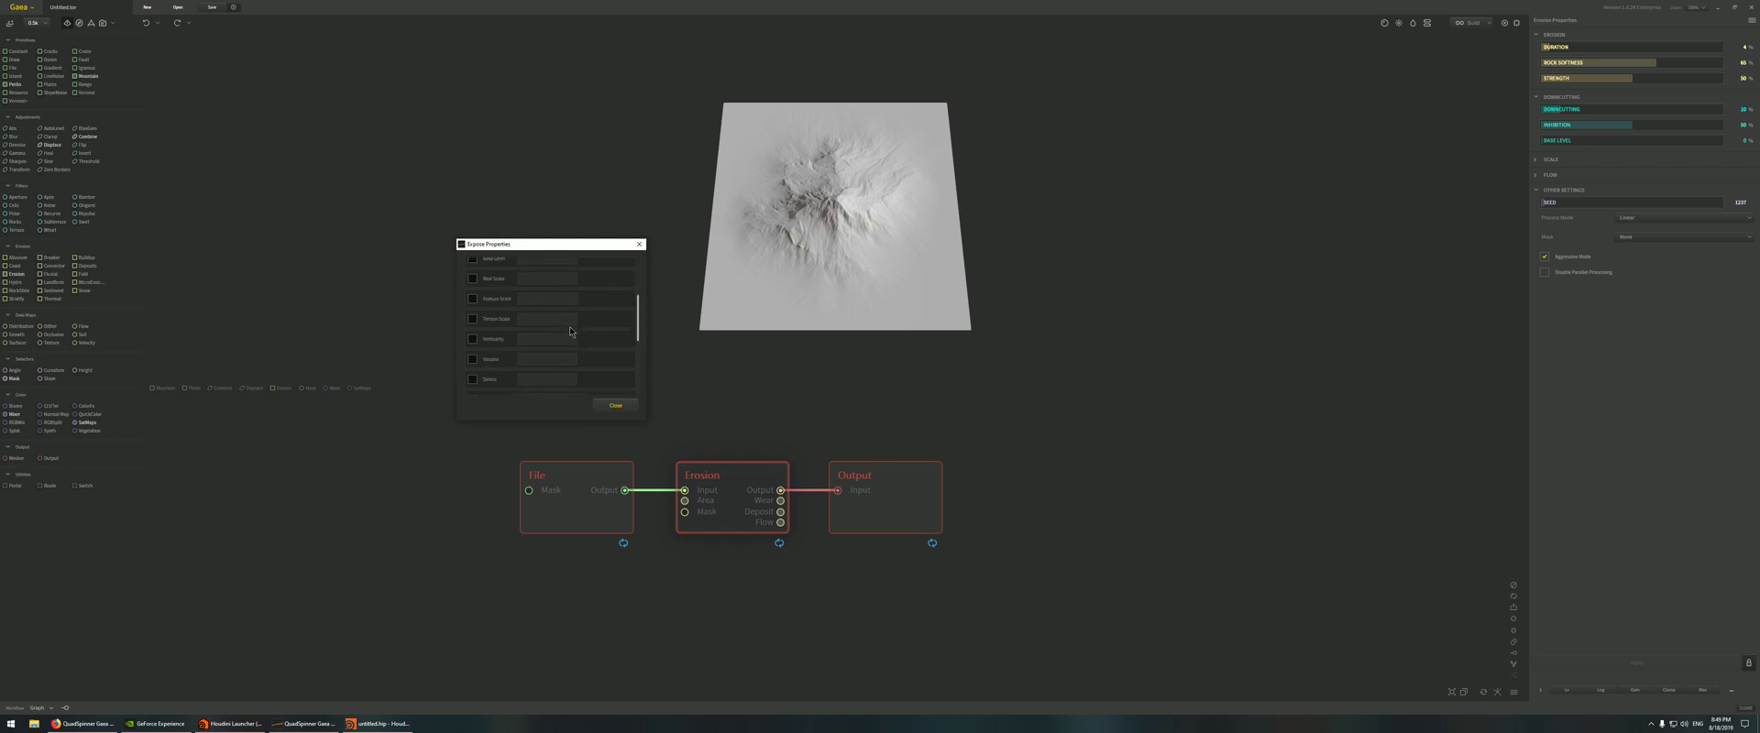
pyautogui.scroll(2, 572, 321)
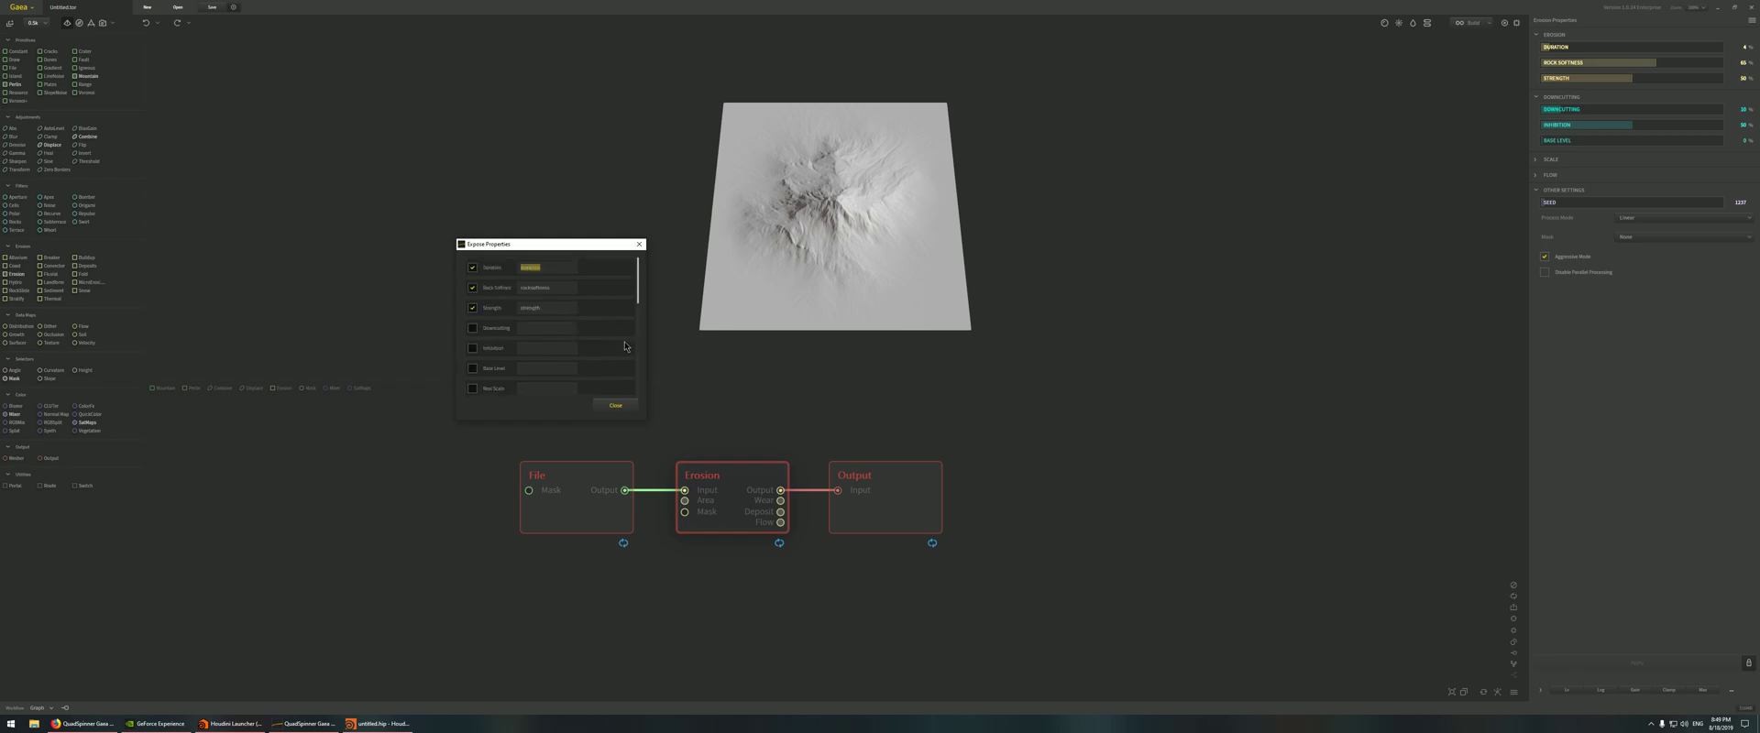
pyautogui.click(616, 405)
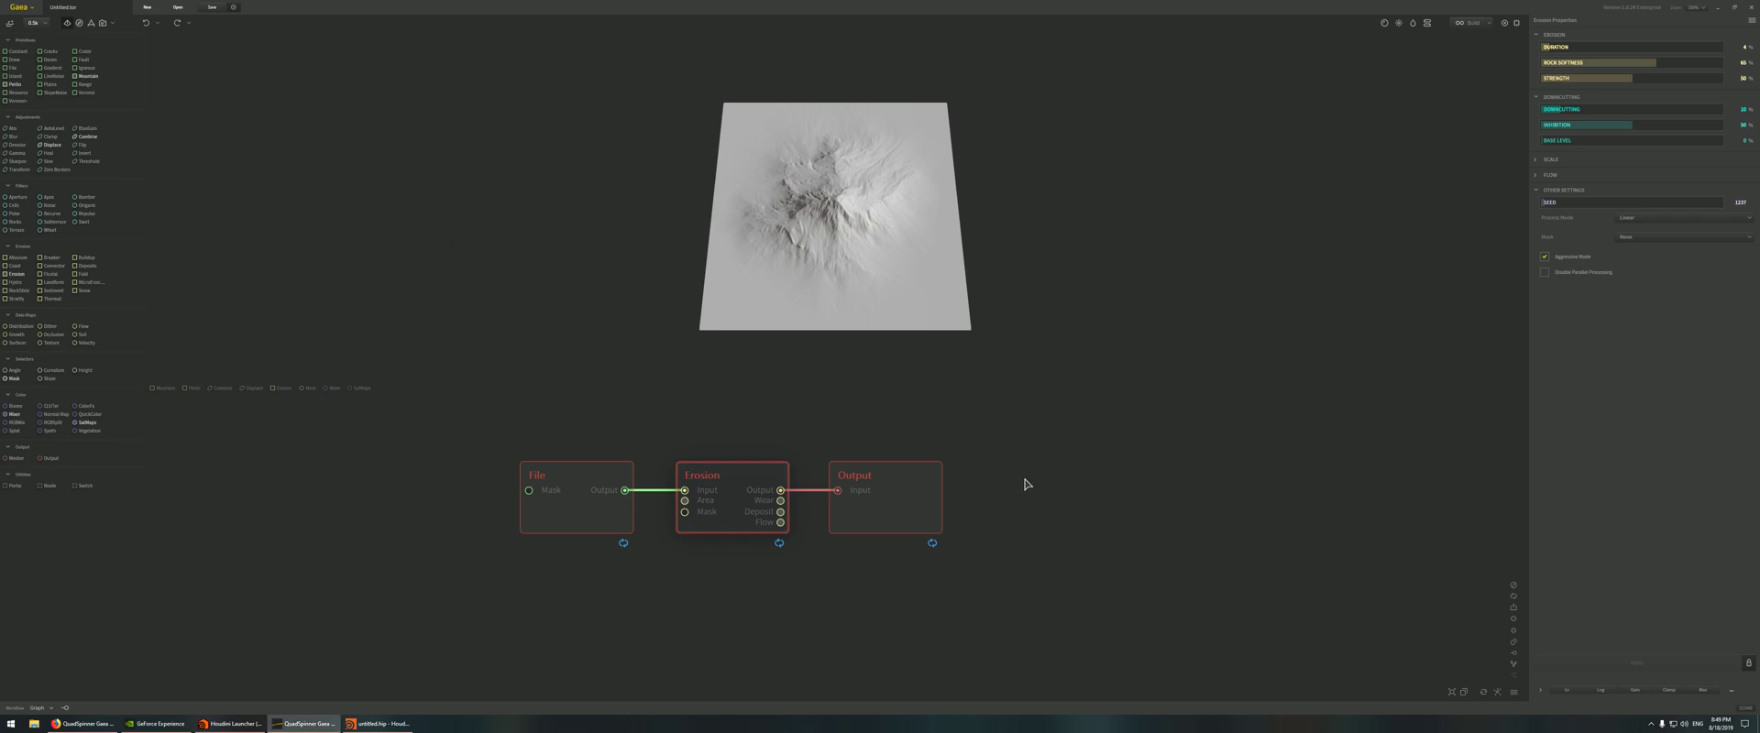
# - Reposition the Output node and expose its File property
pyautogui.click(920, 504)
pyautogui.moveTo(900, 495); pyautogui.dragTo(952, 495)
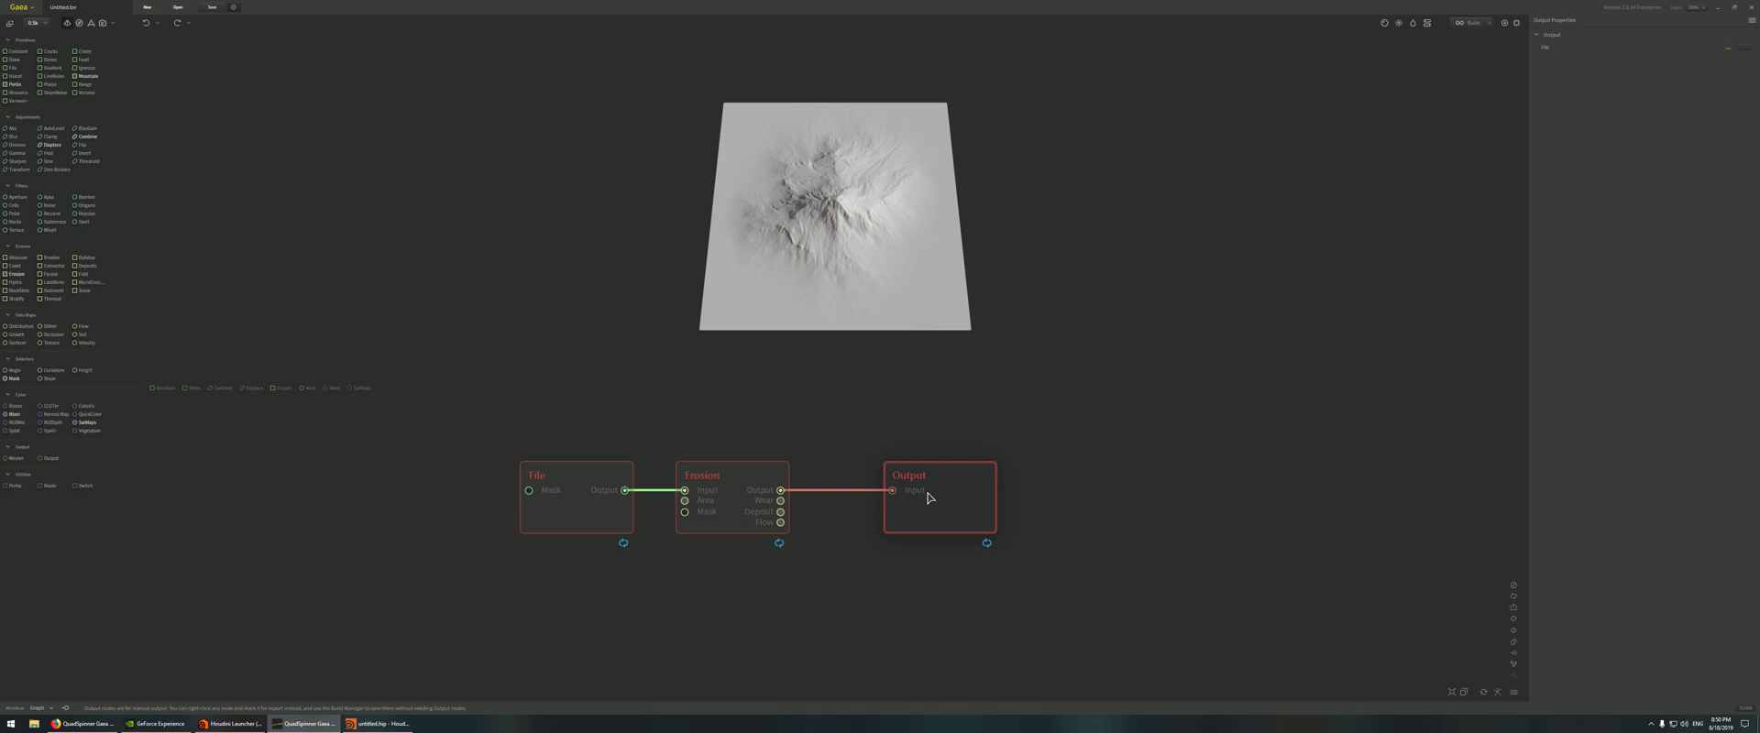
pyautogui.moveTo(949, 501); pyautogui.dragTo(902, 501)
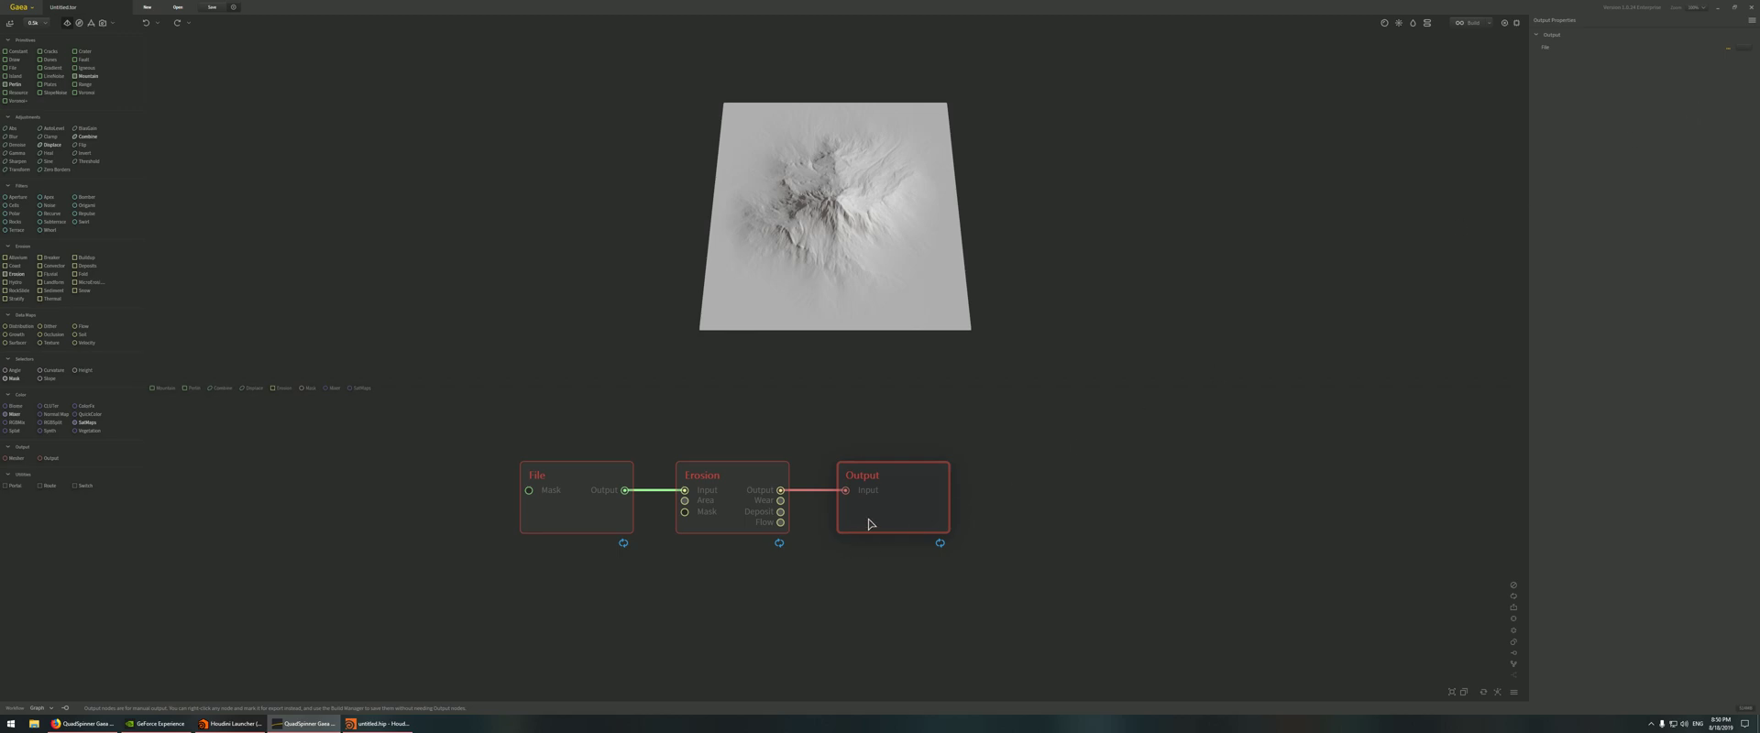
pyautogui.click(1752, 20)
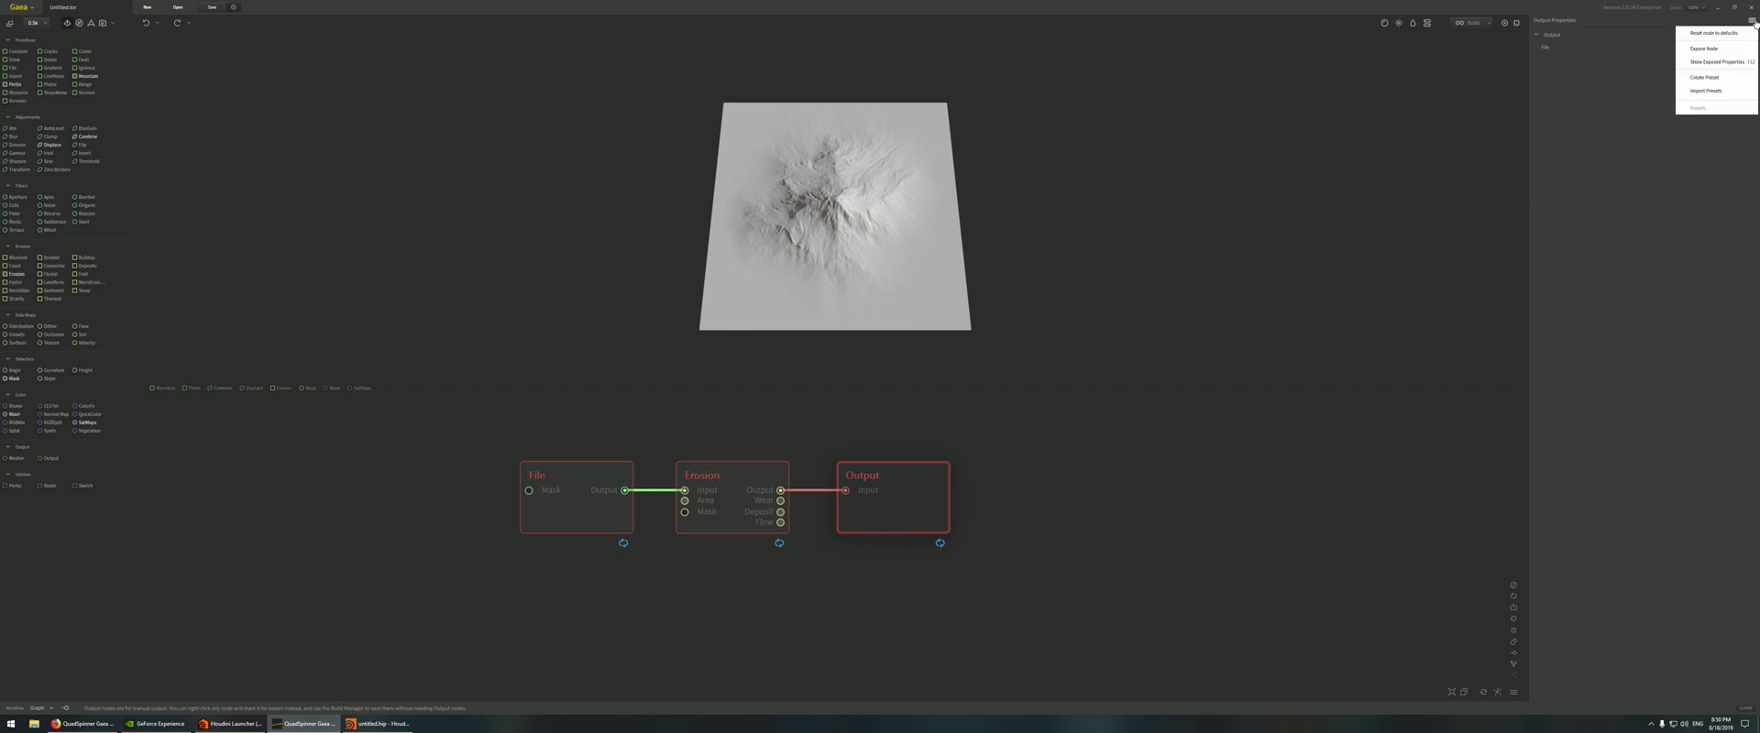
pyautogui.click(1705, 49)
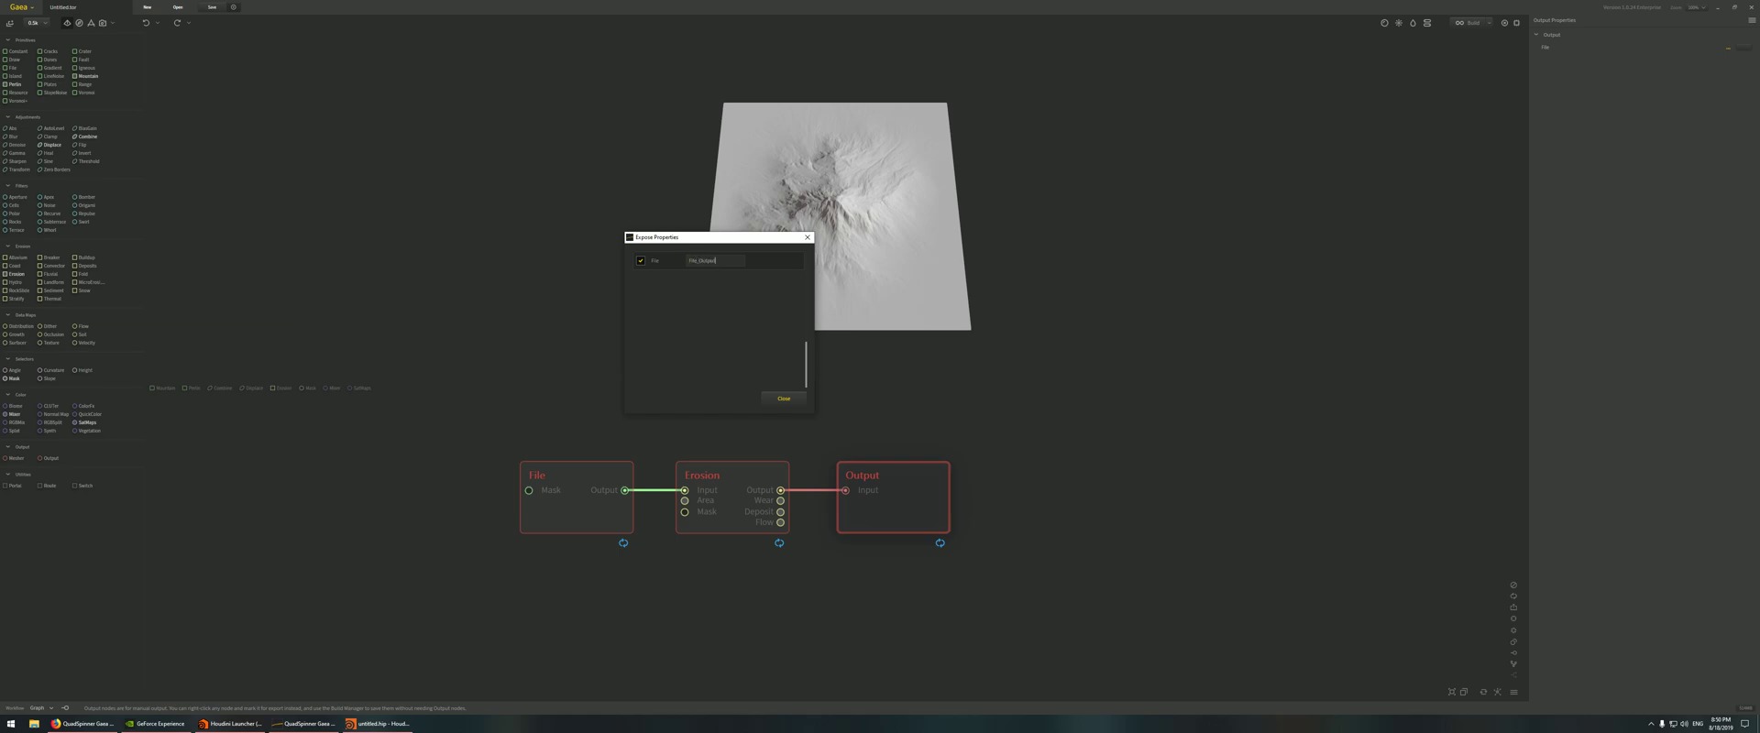
pyautogui.click(782, 396)
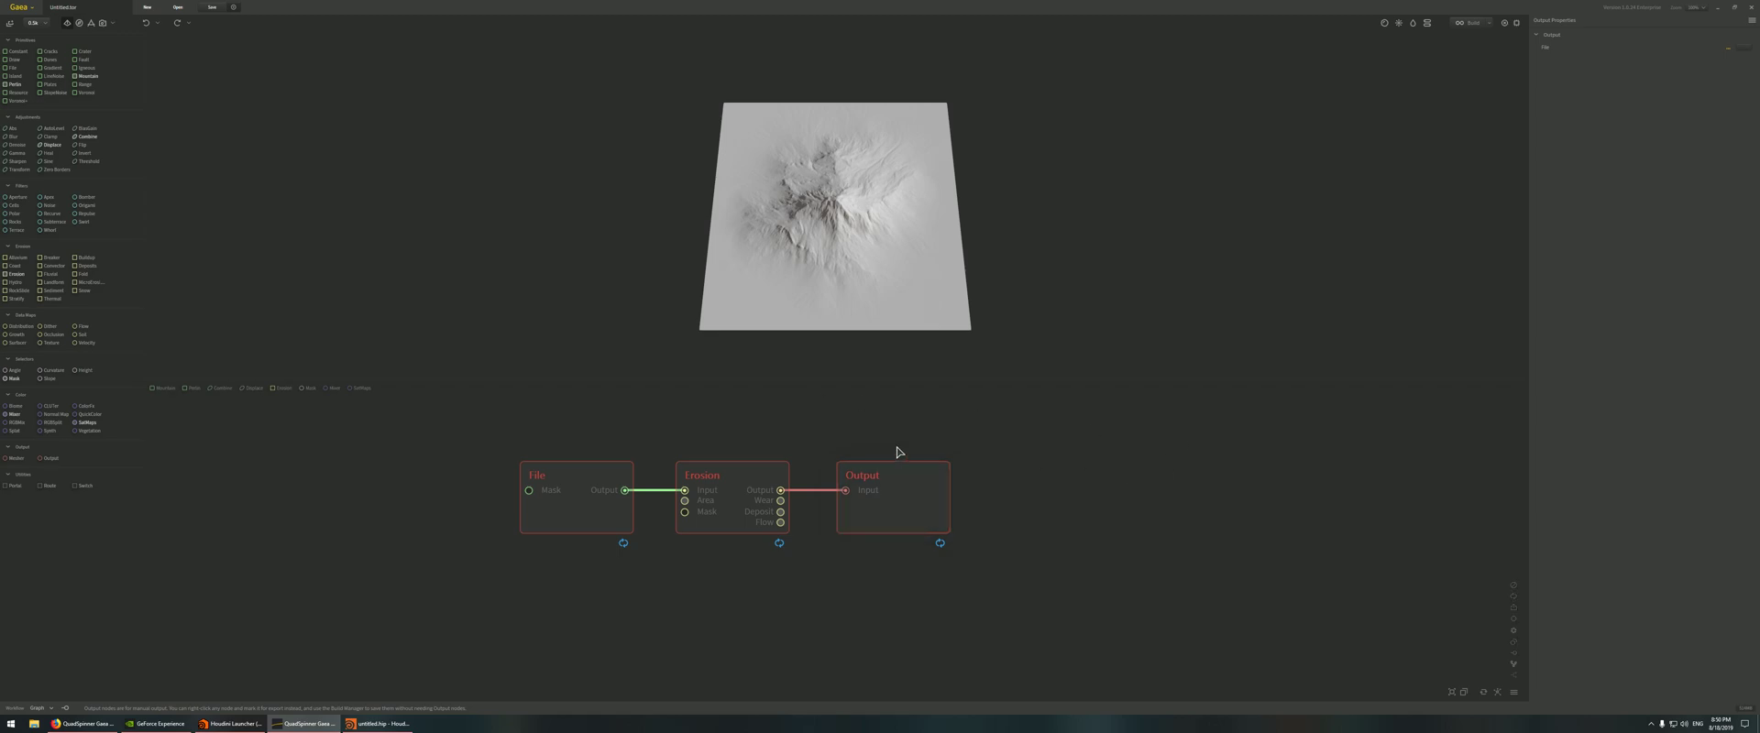
# - Start a build, dismiss the broken-nodes warning, and bring the Build Manager into view
pyautogui.click(1469, 25)
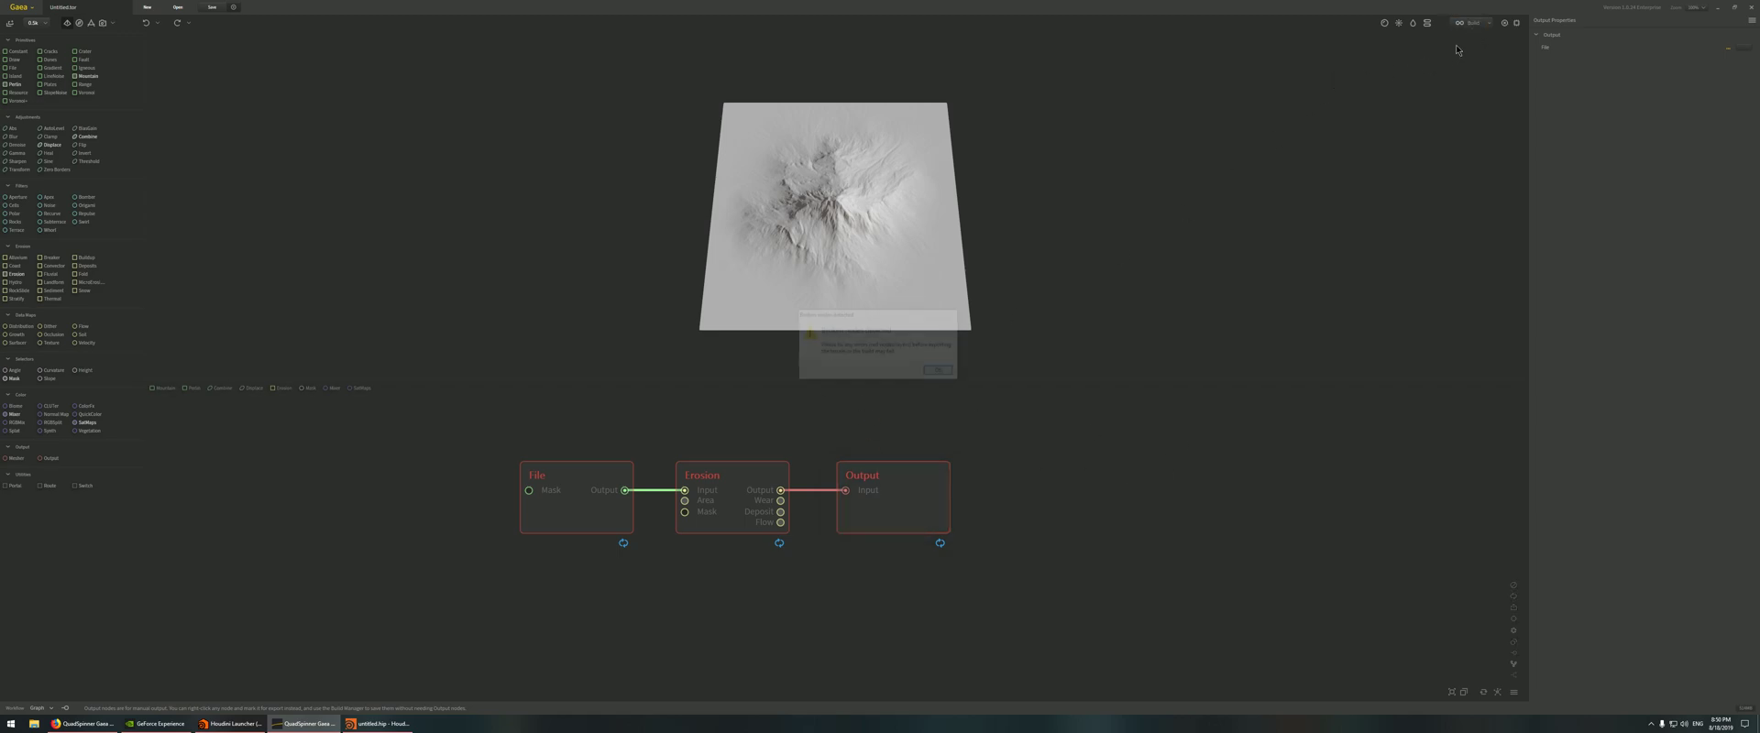
pyautogui.click(939, 373)
pyautogui.moveTo(998, 234); pyautogui.dragTo(765, 220)
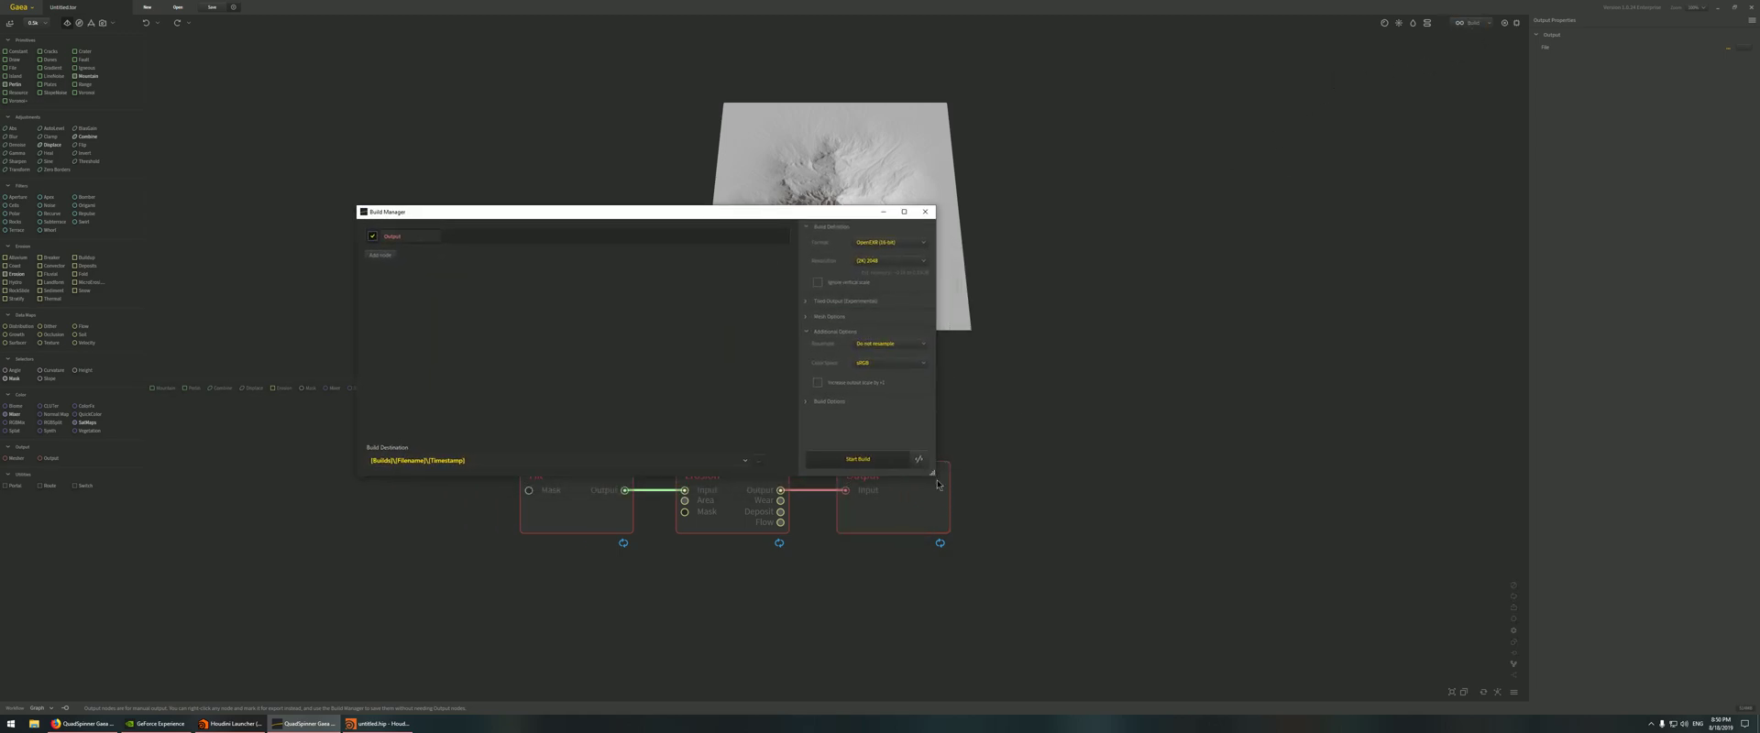
# - Enlarge the Build Manager, turn on ignoring vertical scale, and close it
pyautogui.moveTo(935, 477); pyautogui.dragTo(1078, 631)
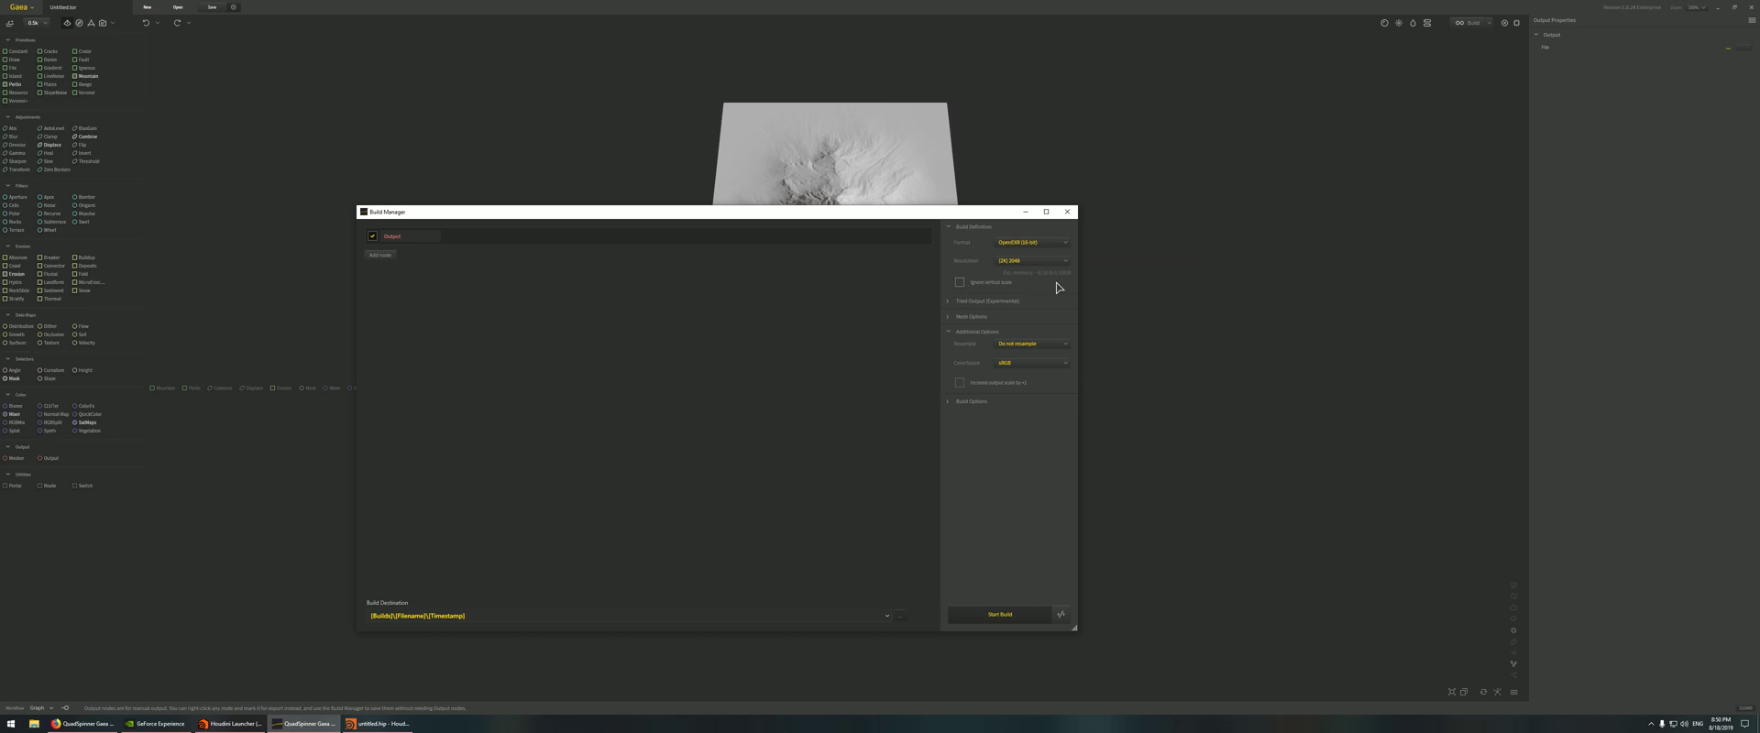
pyautogui.click(988, 284)
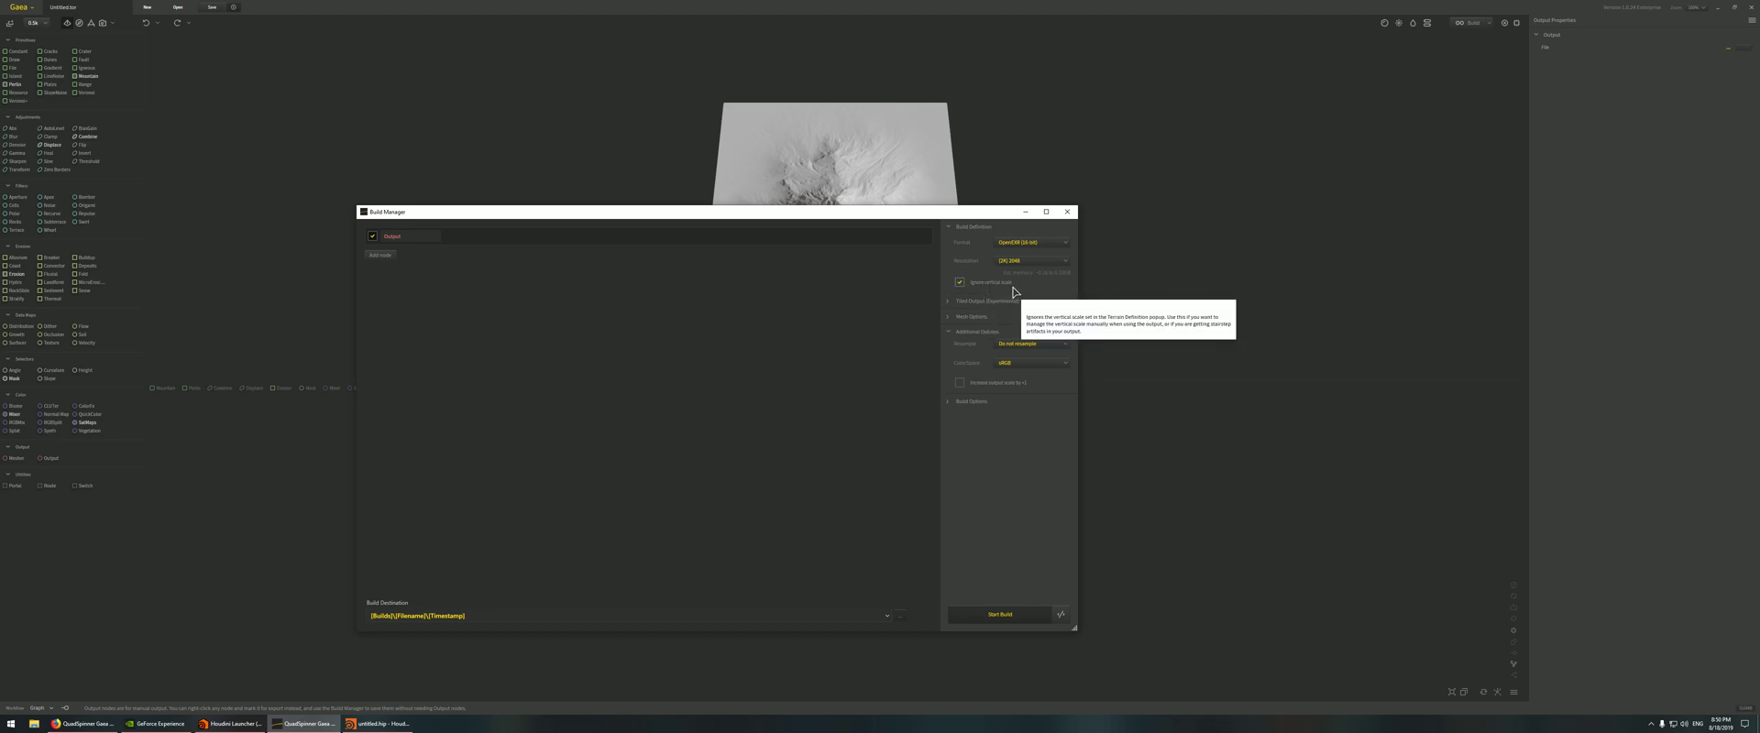
pyautogui.click(1067, 212)
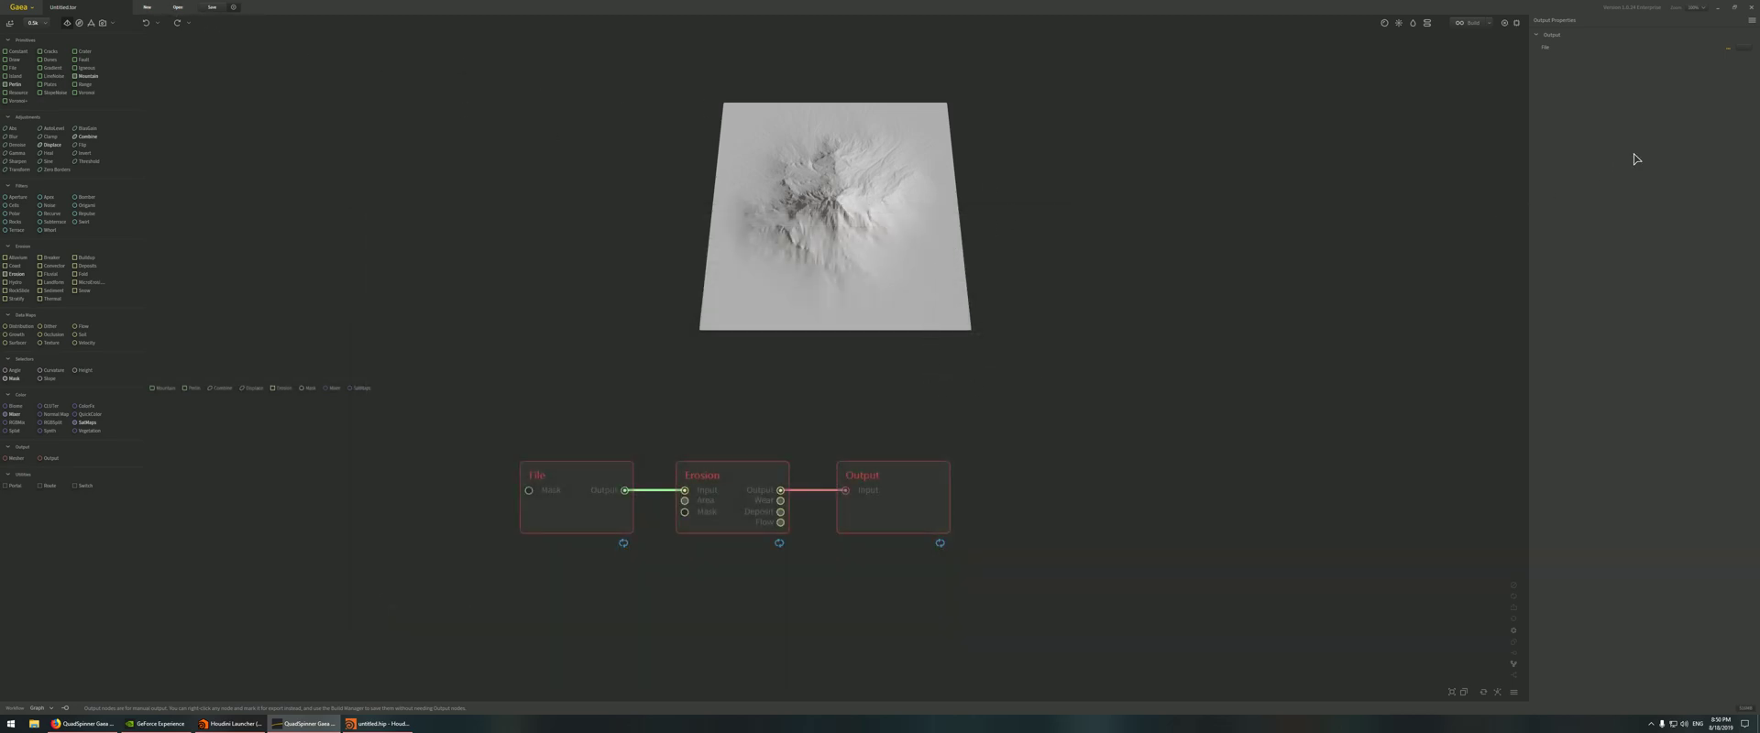
pyautogui.click(1752, 21)
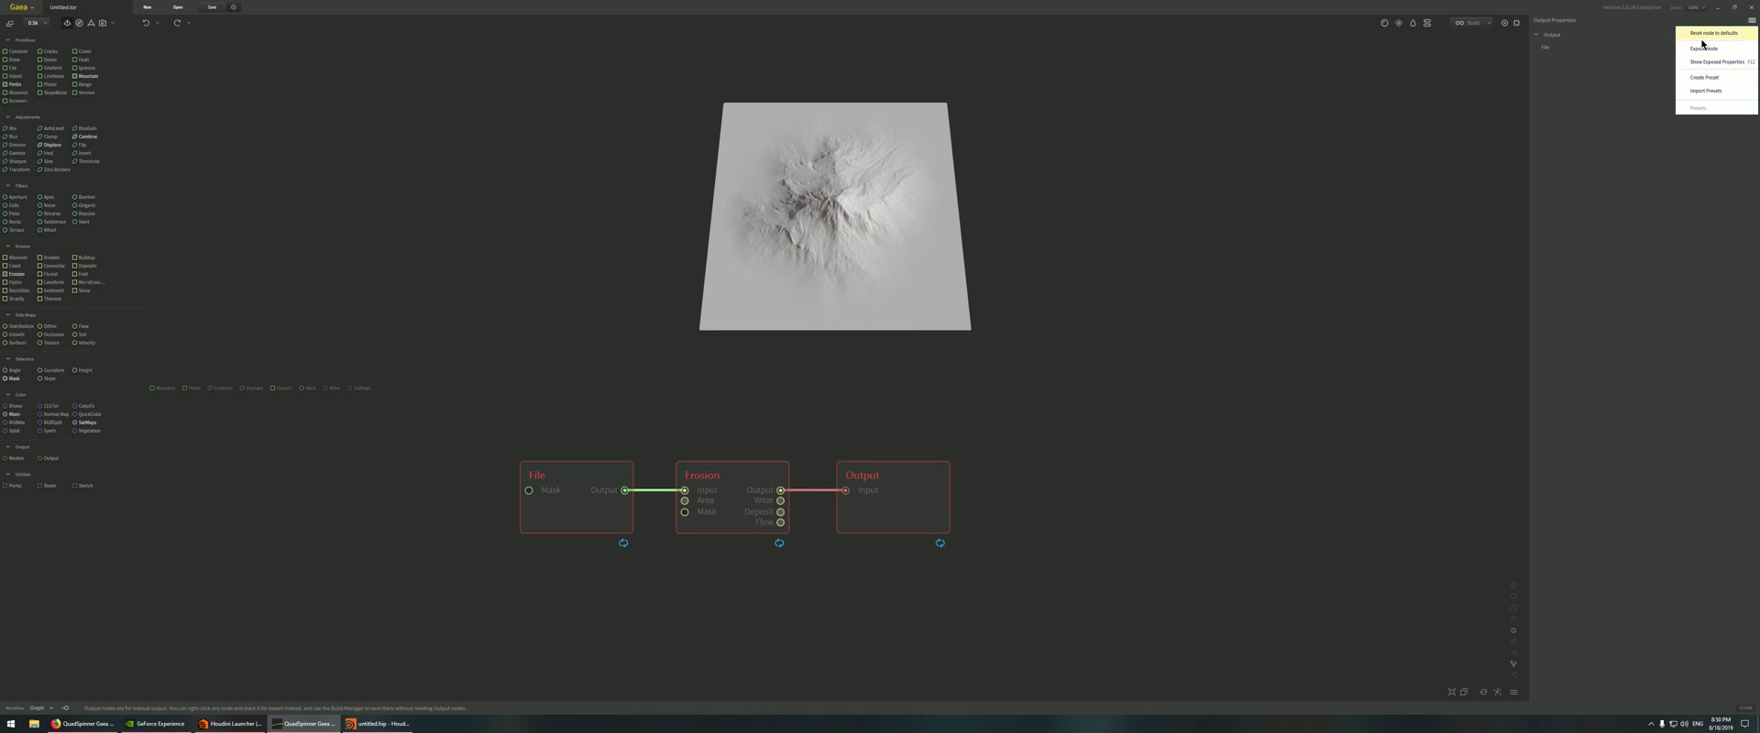
pyautogui.click(1492, 30)
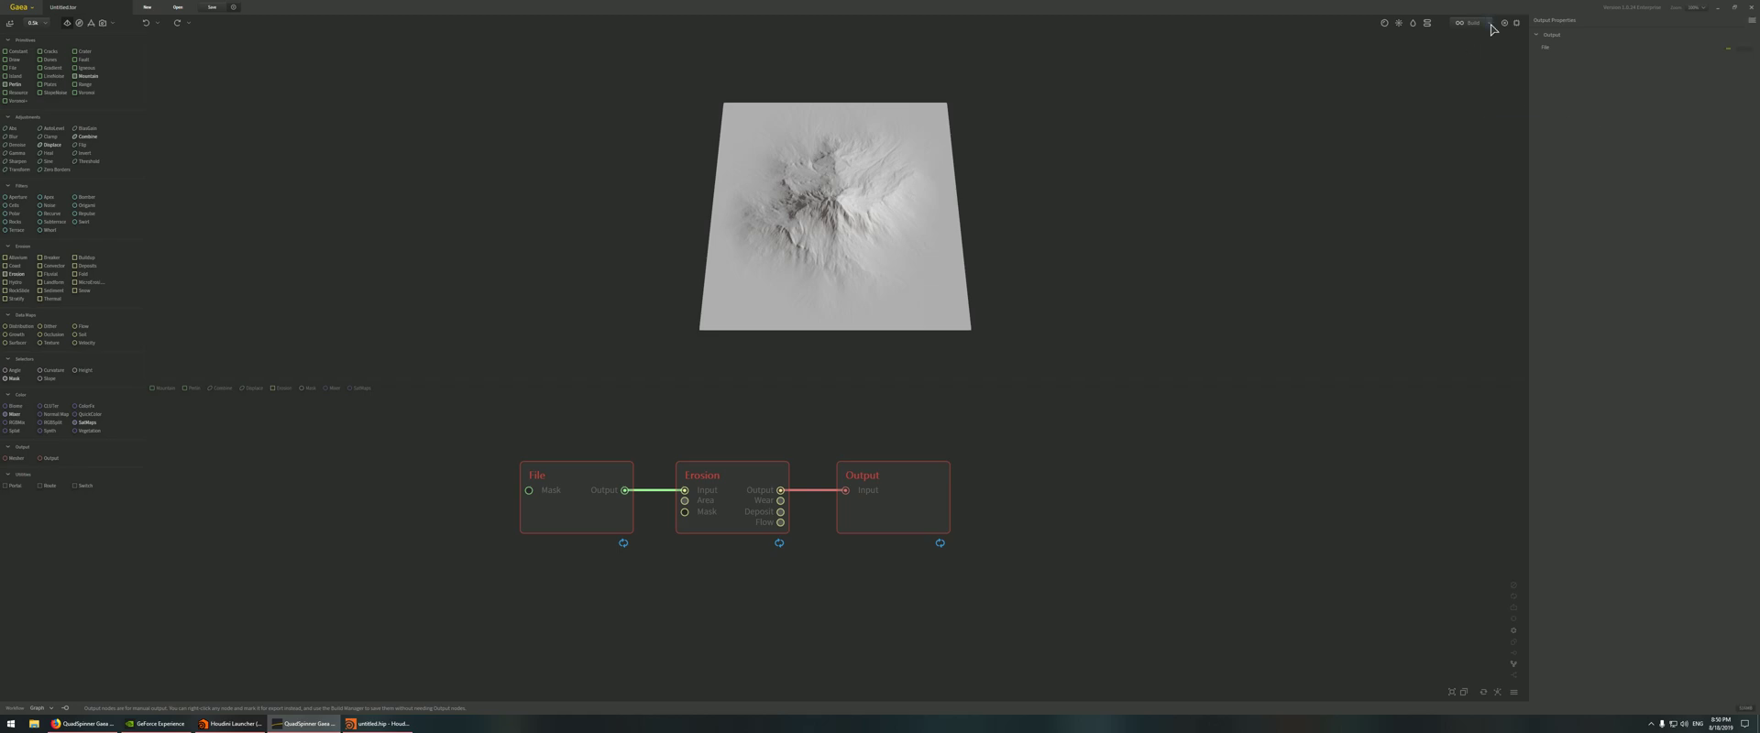
pyautogui.click(1491, 26)
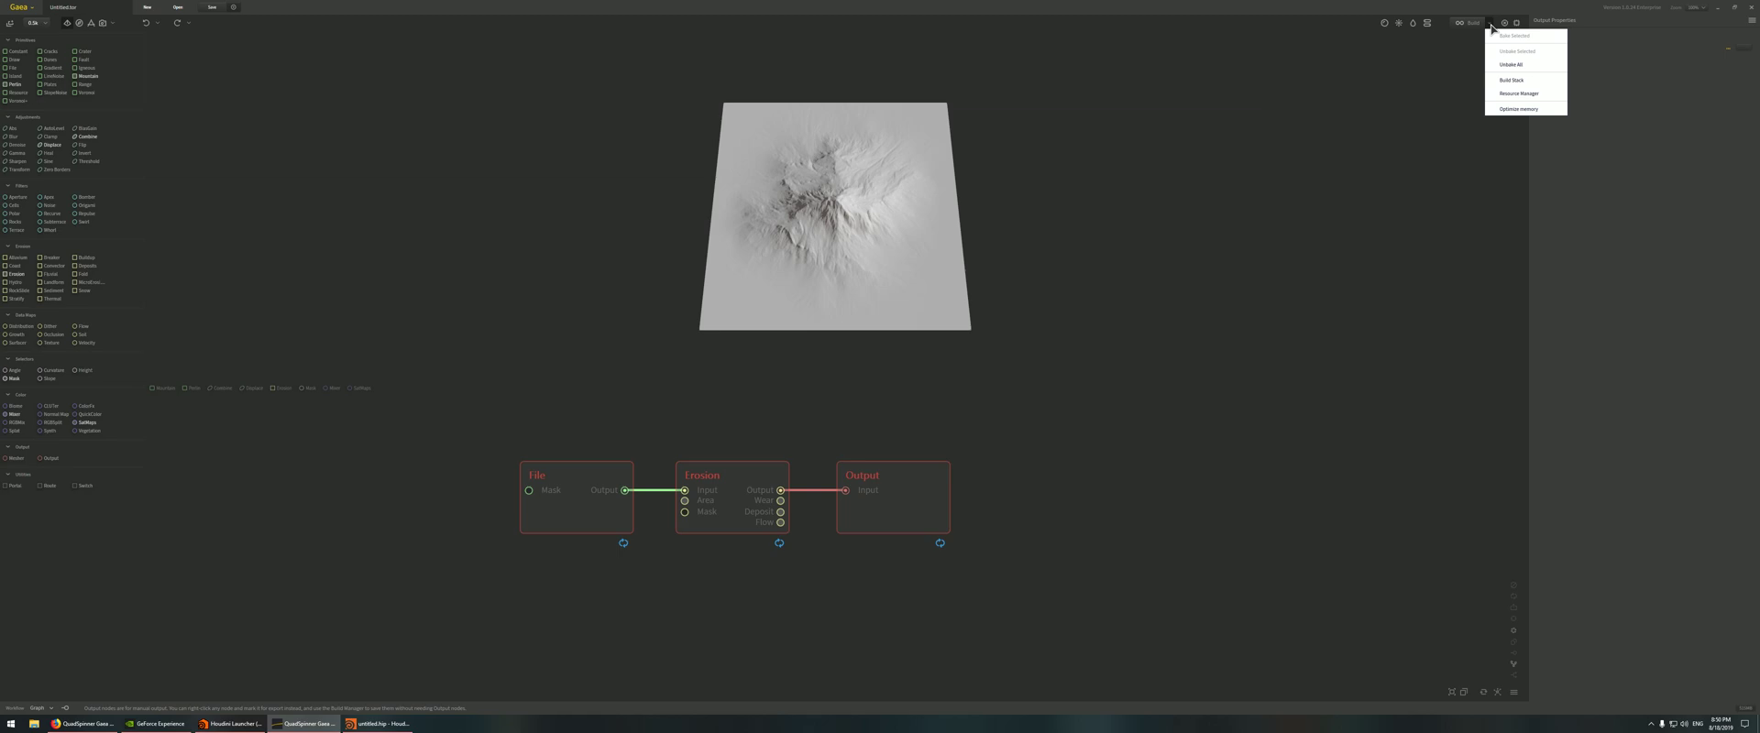
pyautogui.click(1657, 189)
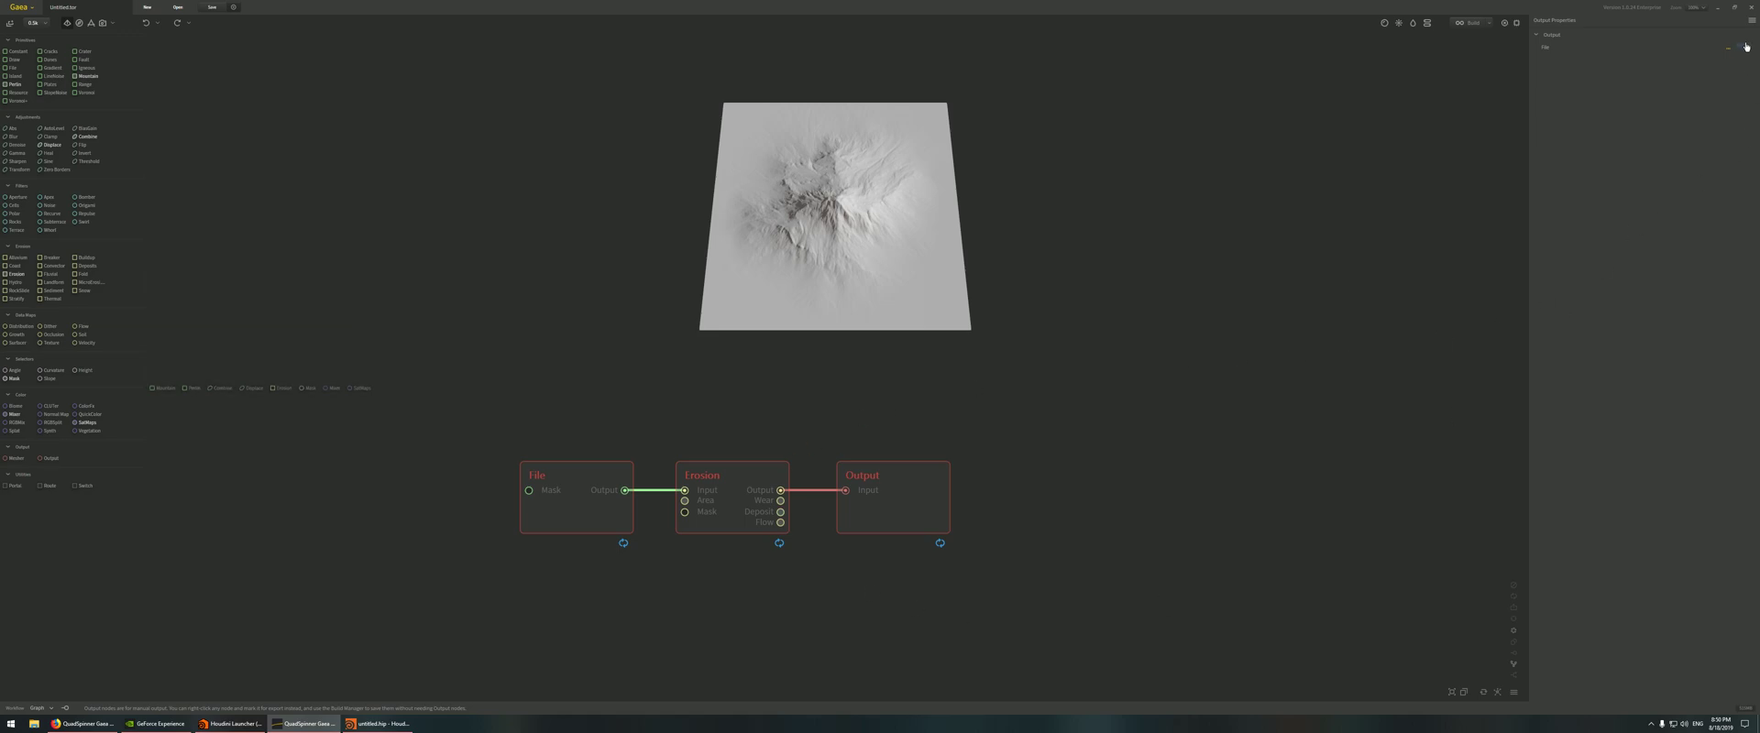
# - Rebuild, dismiss the broken-nodes warning, and keep the build resolution at 2048
pyautogui.click(1752, 20)
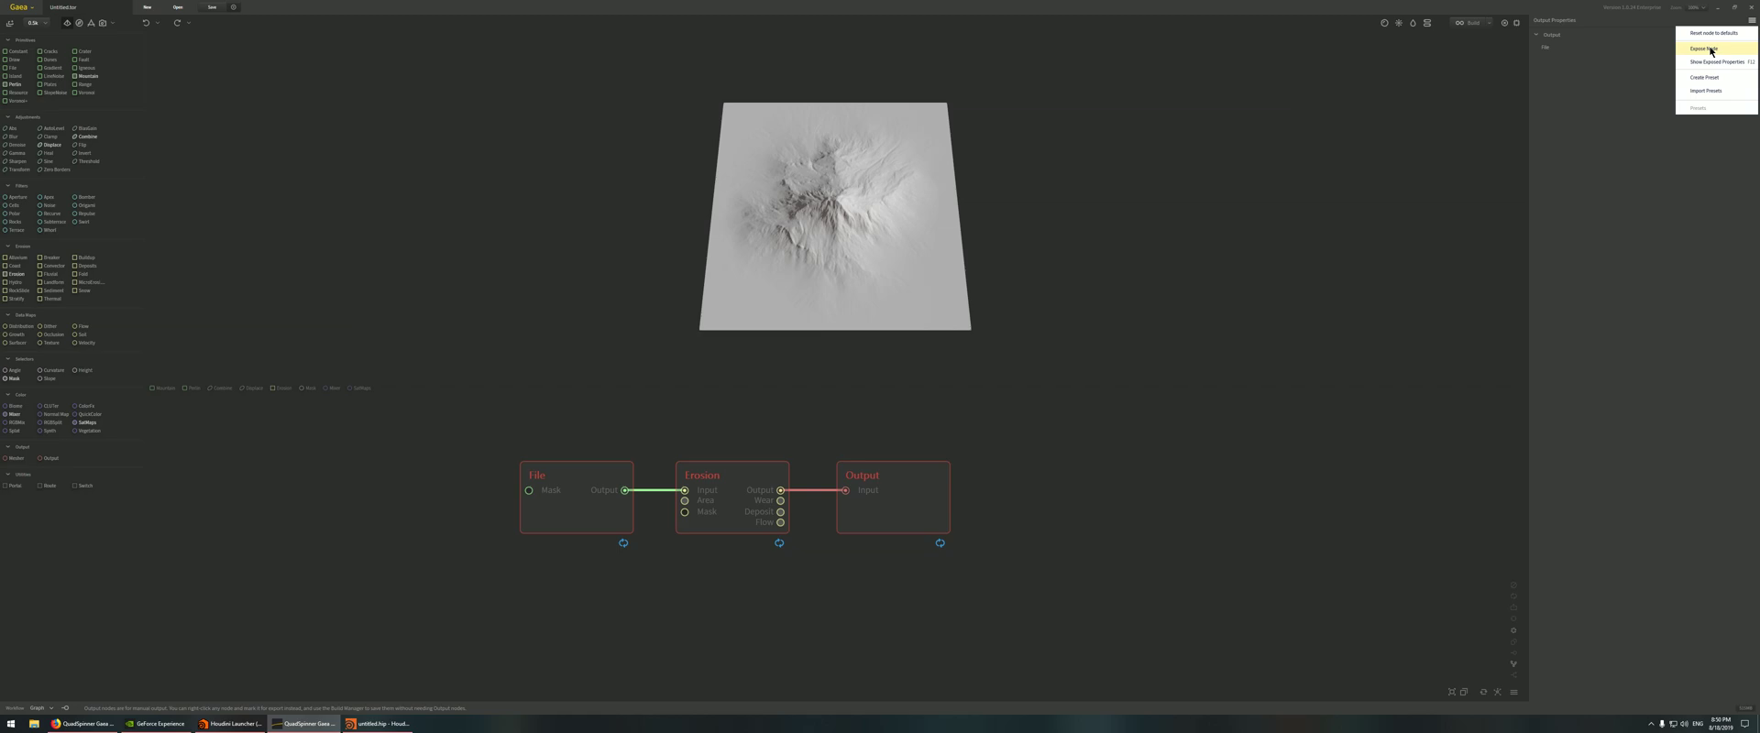
pyautogui.click(1490, 24)
pyautogui.click(1471, 23)
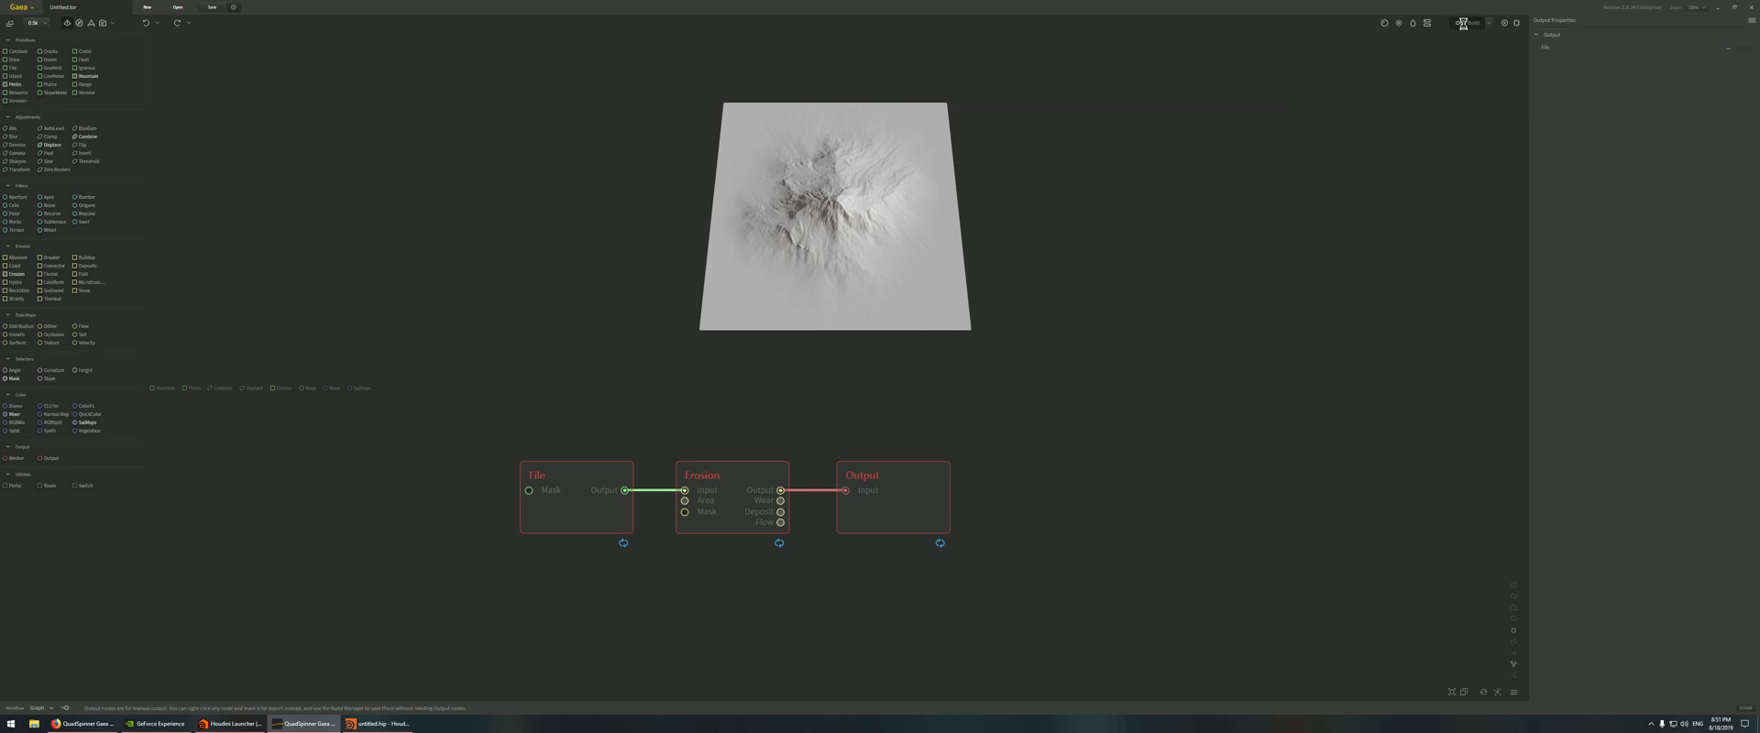
pyautogui.click(928, 372)
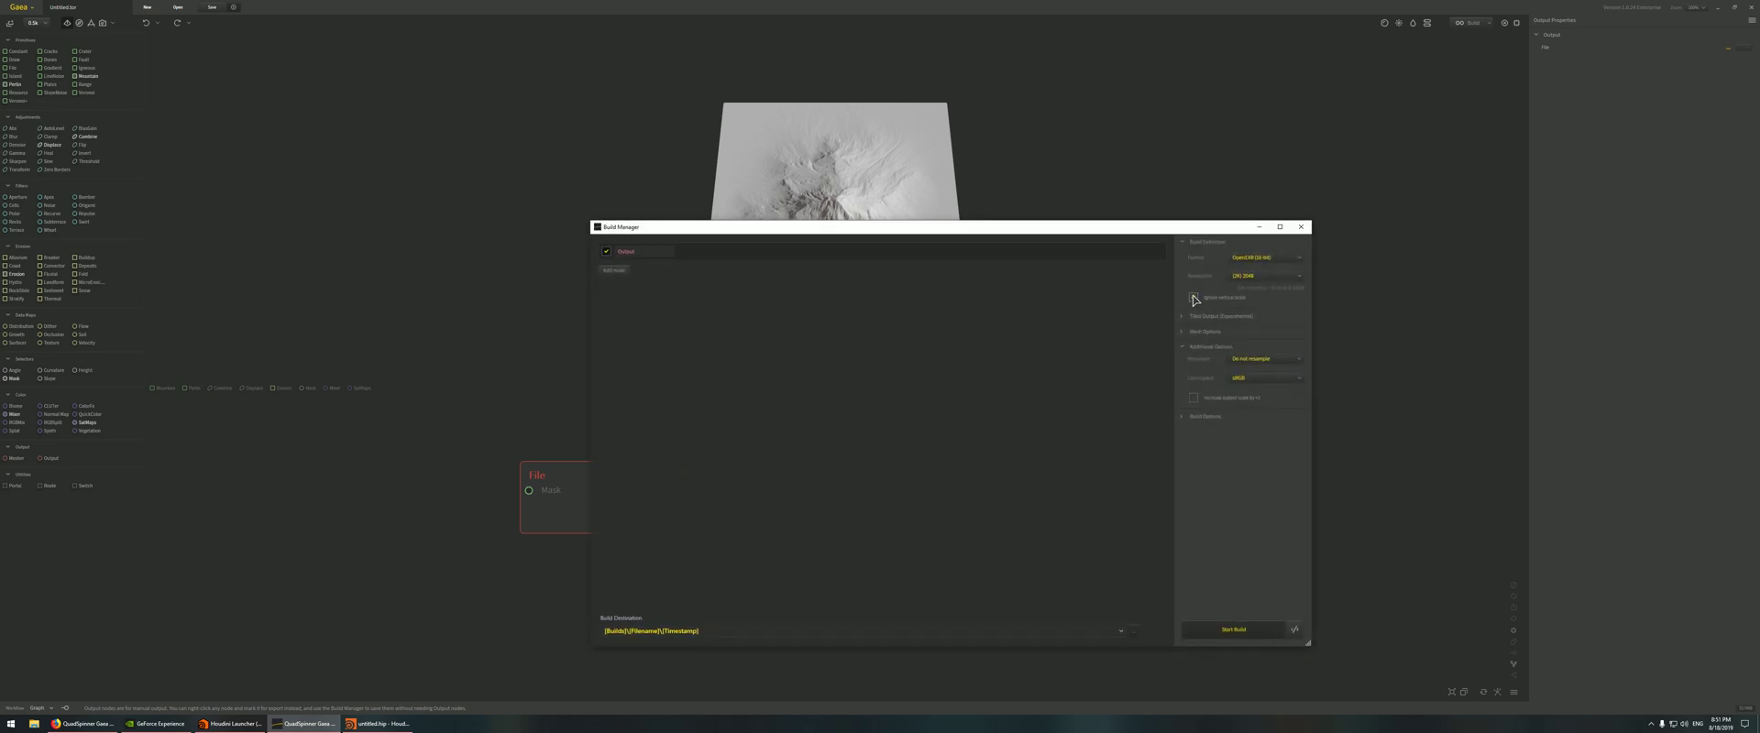
pyautogui.click(1262, 277)
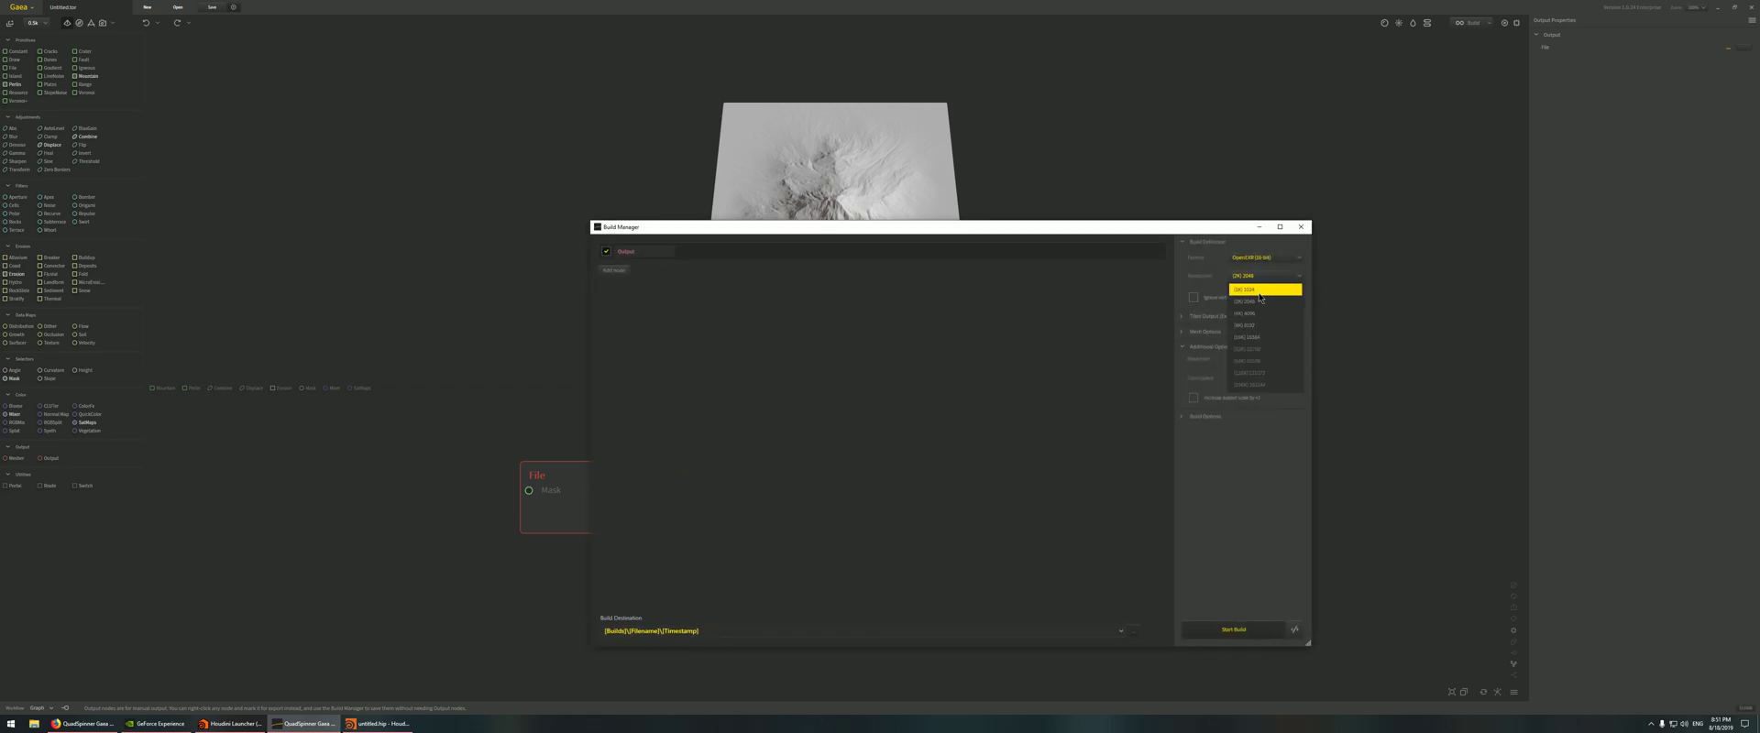
pyautogui.click(1245, 301)
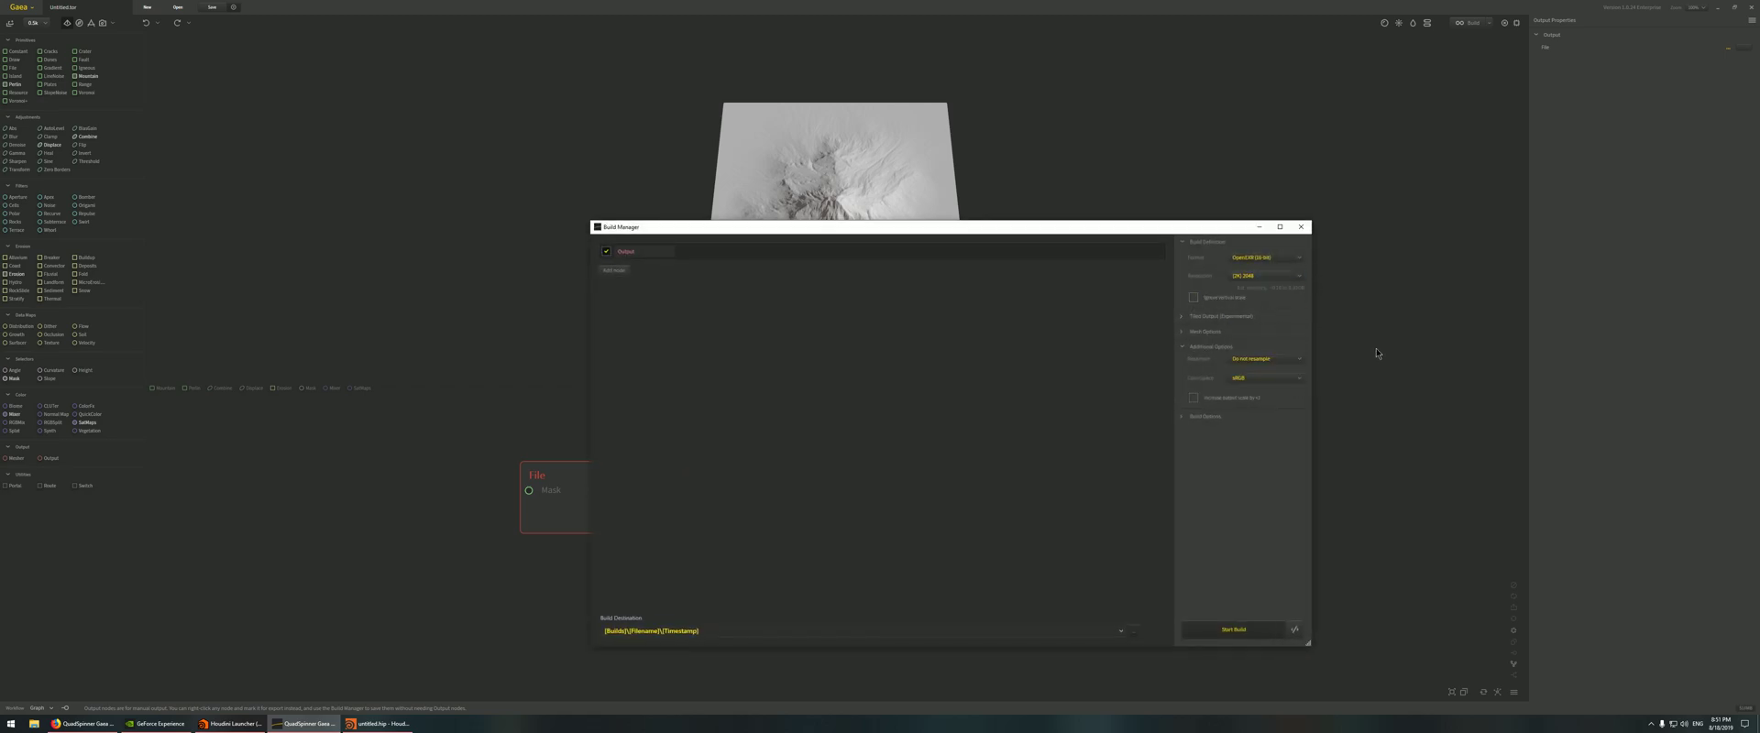
pyautogui.click(1301, 227)
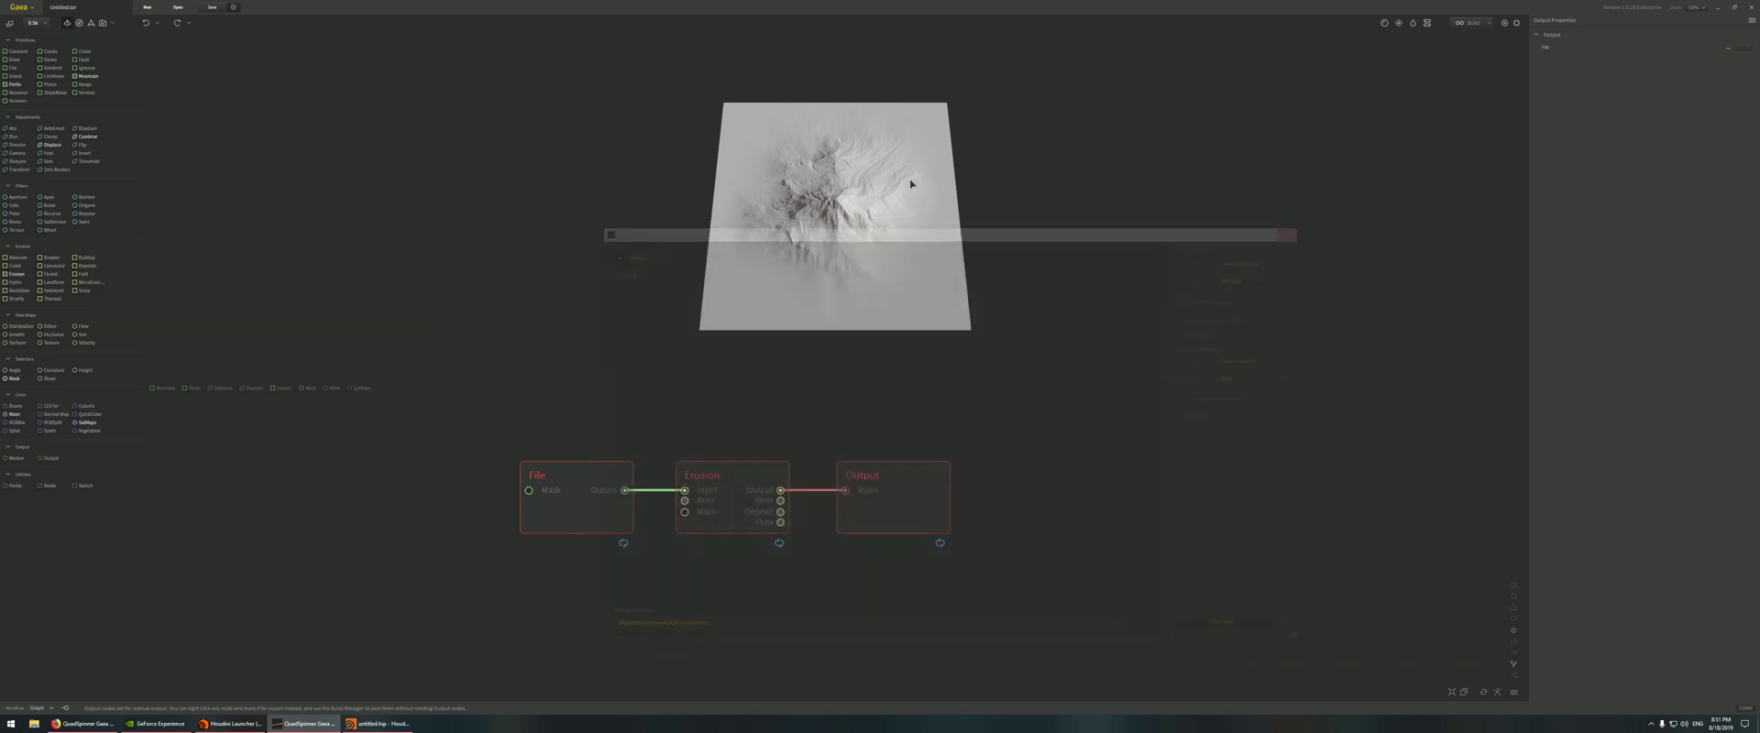
# - Start saving the terrain and browse to D:\Work\Terrain\Automation
pyautogui.click(205, 10)
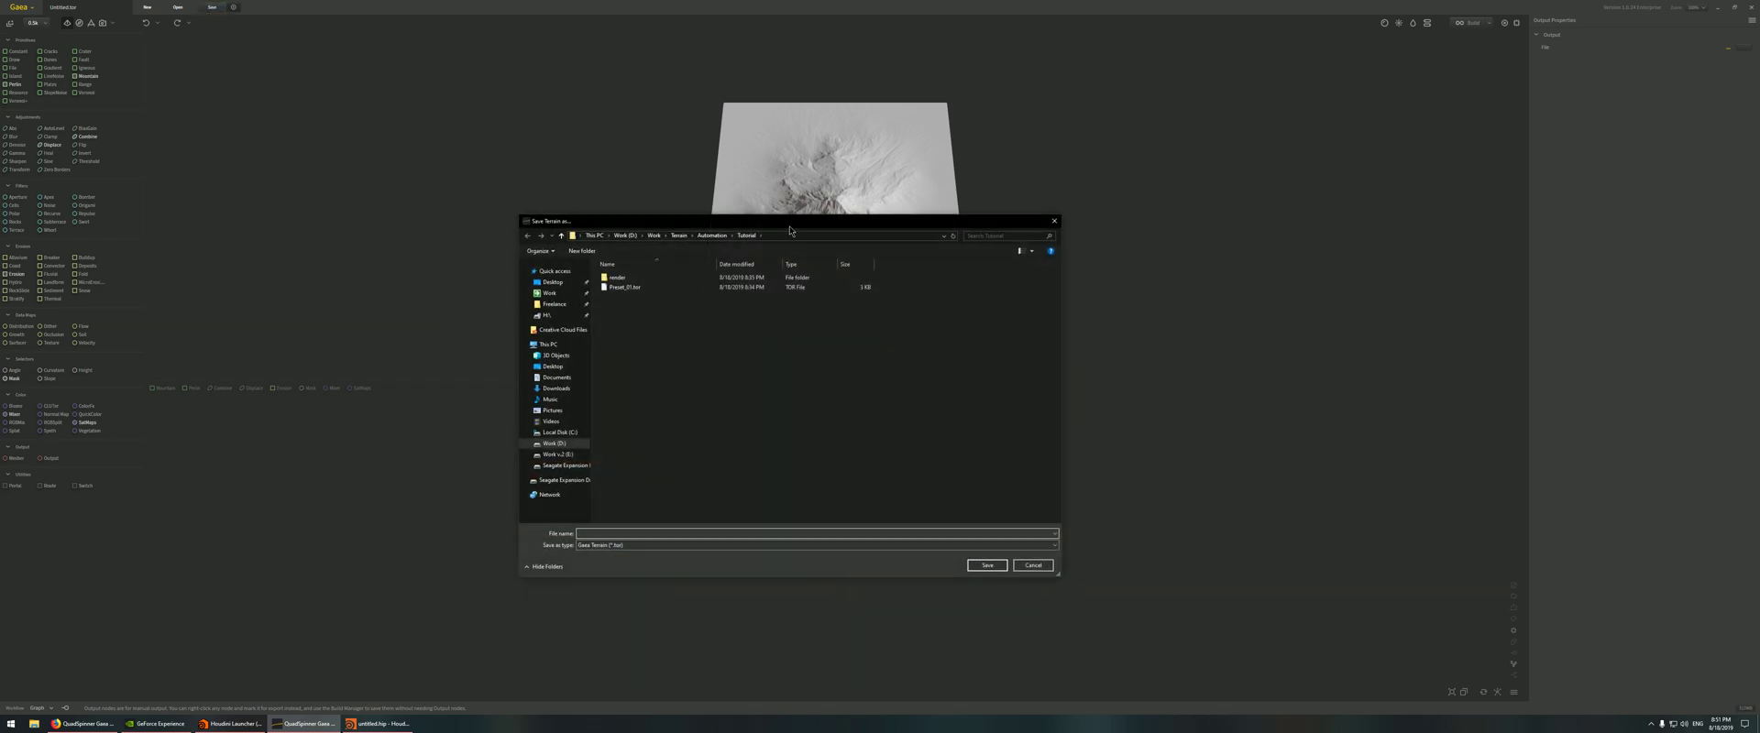
pyautogui.moveTo(789, 224); pyautogui.dragTo(1099, 133)
pyautogui.hotkey('alt', 'Up')
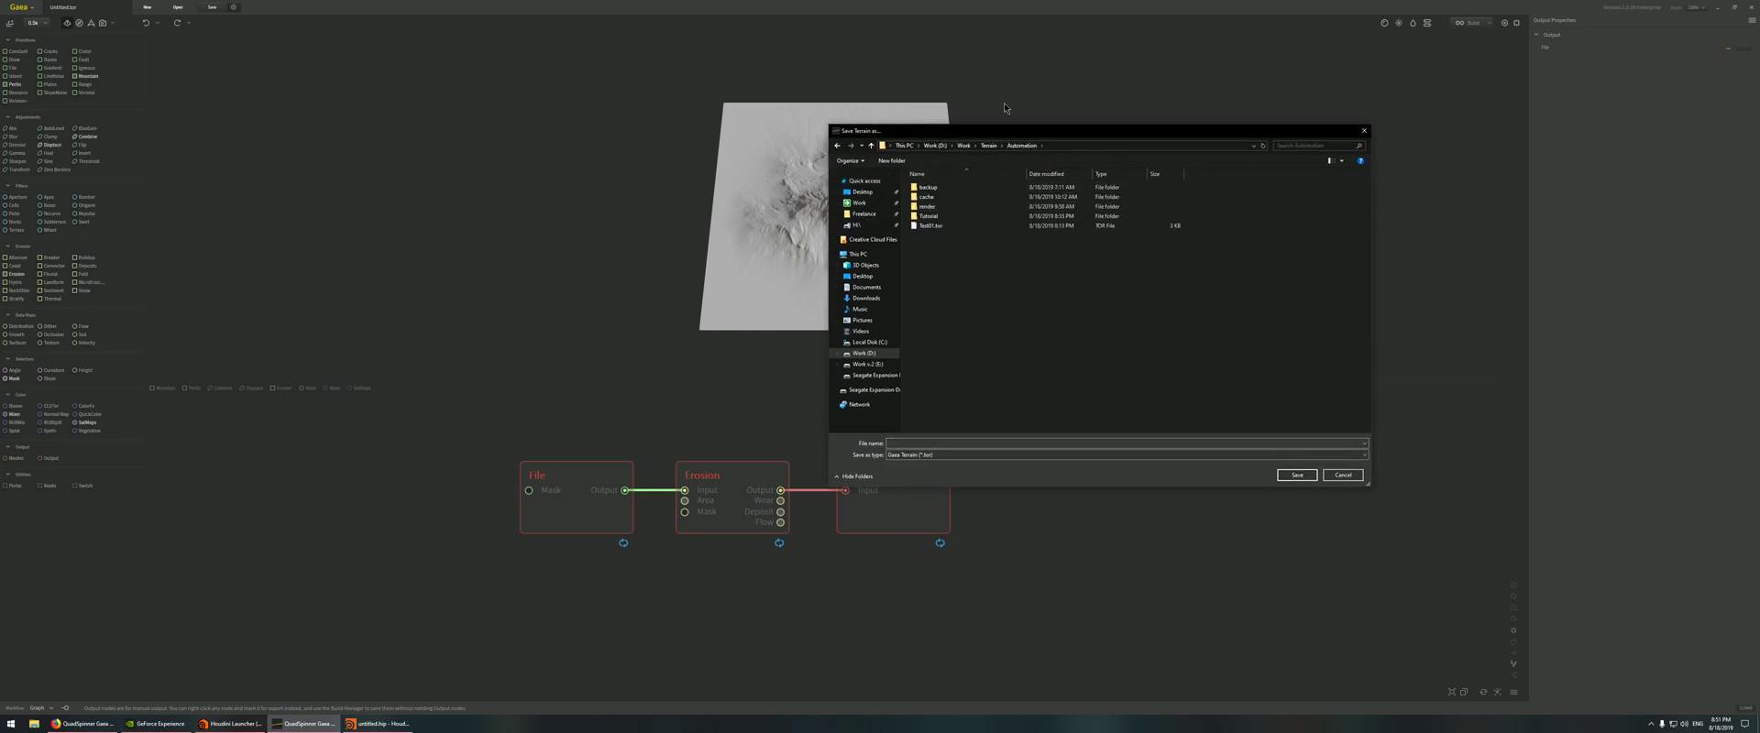
pyautogui.click(989, 145)
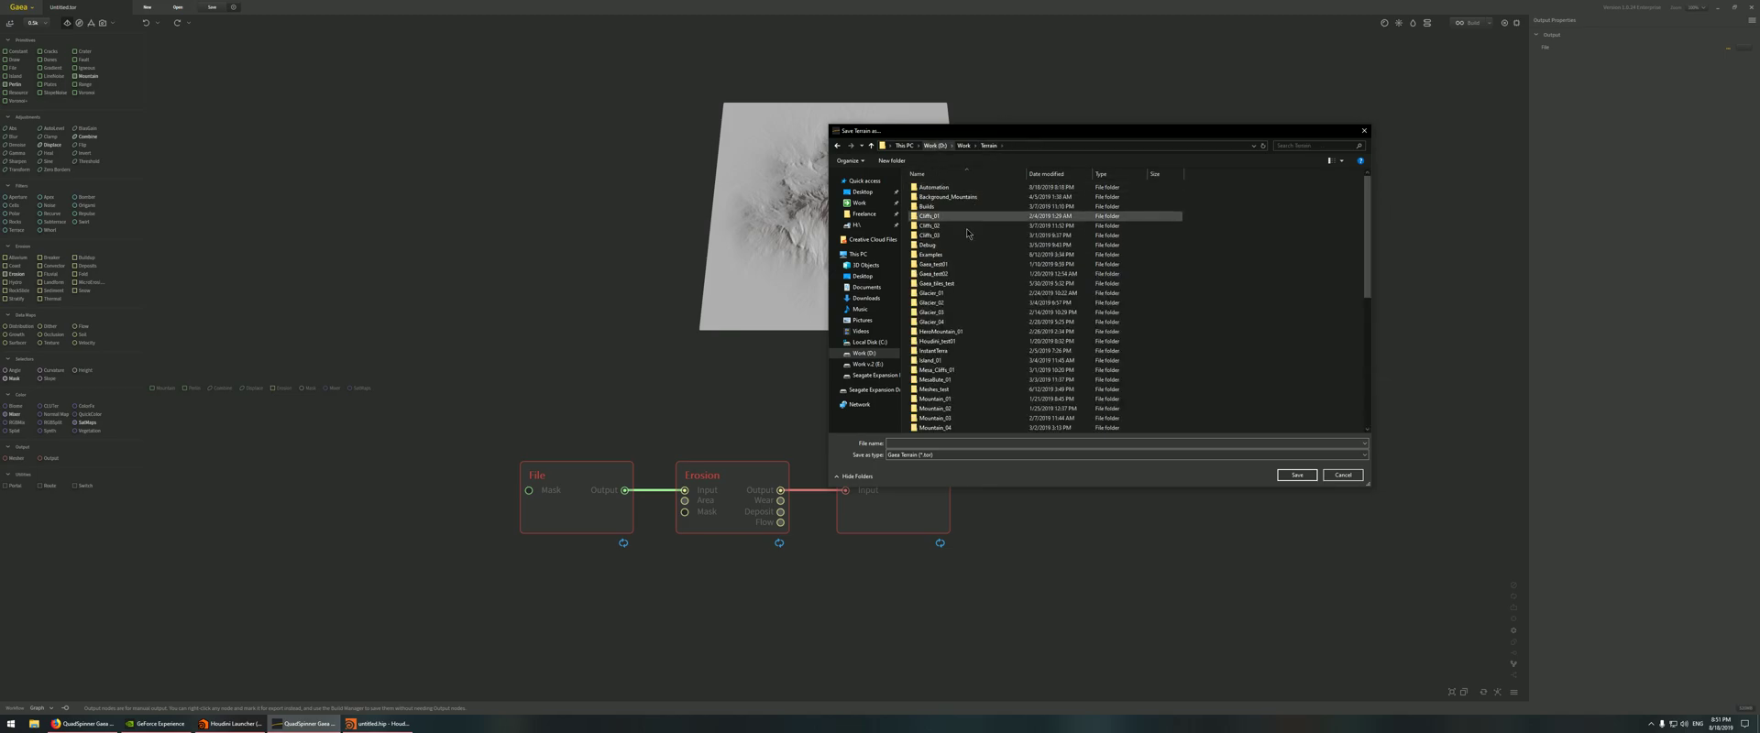
pyautogui.doubleClick(925, 188)
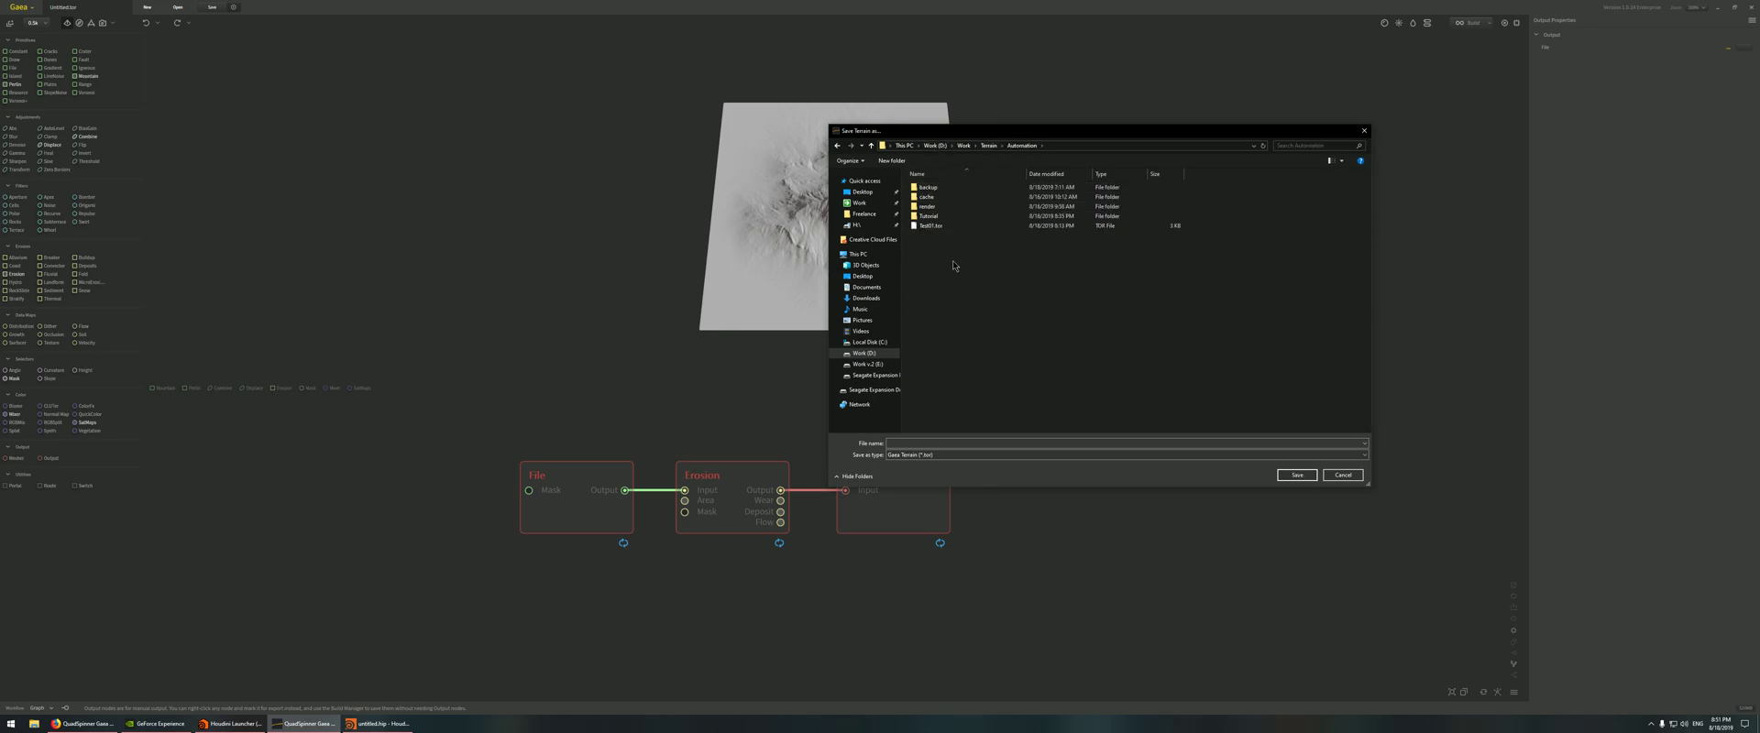
# - Create a Gaea_Automation folder there and save the terrain inside as Gaea_automation_test.tor
pyautogui.rightClick(950, 259)
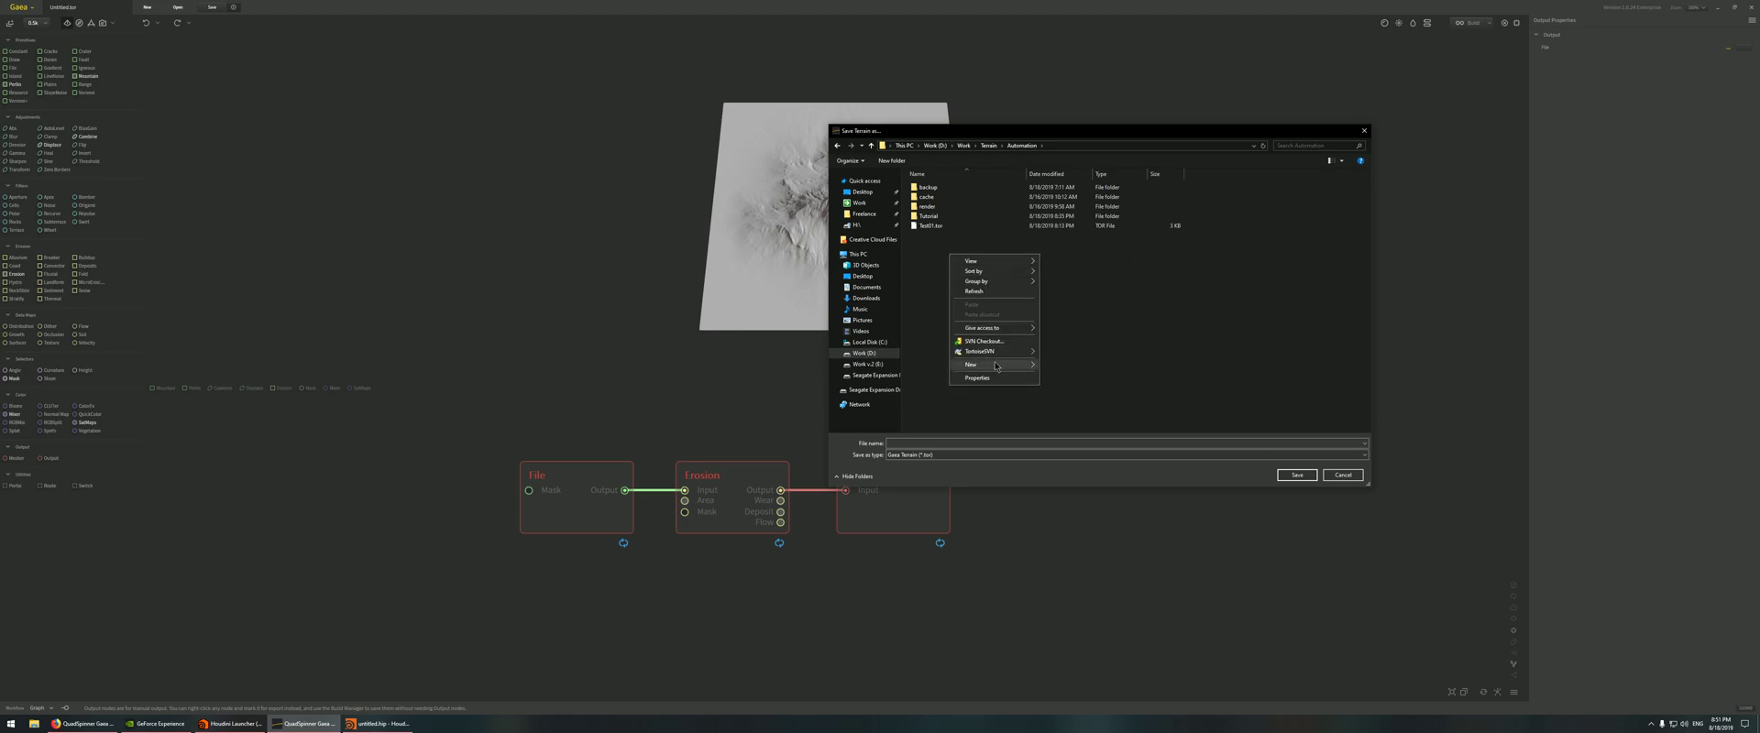
pyautogui.moveTo(988, 366)
pyautogui.click(1099, 364)
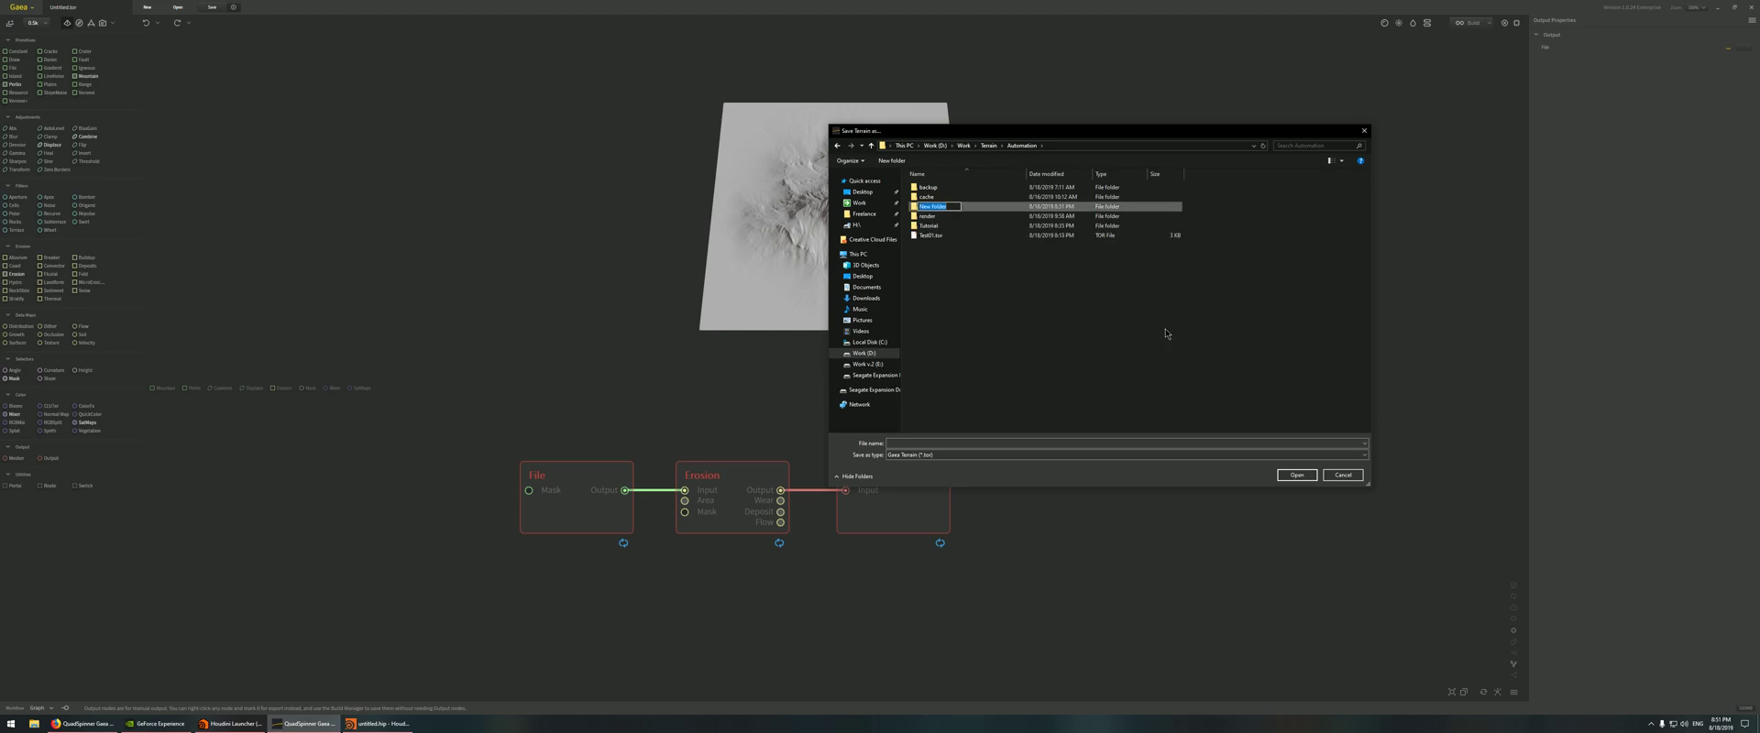
pyautogui.write('Gae')
pyautogui.press('Return')
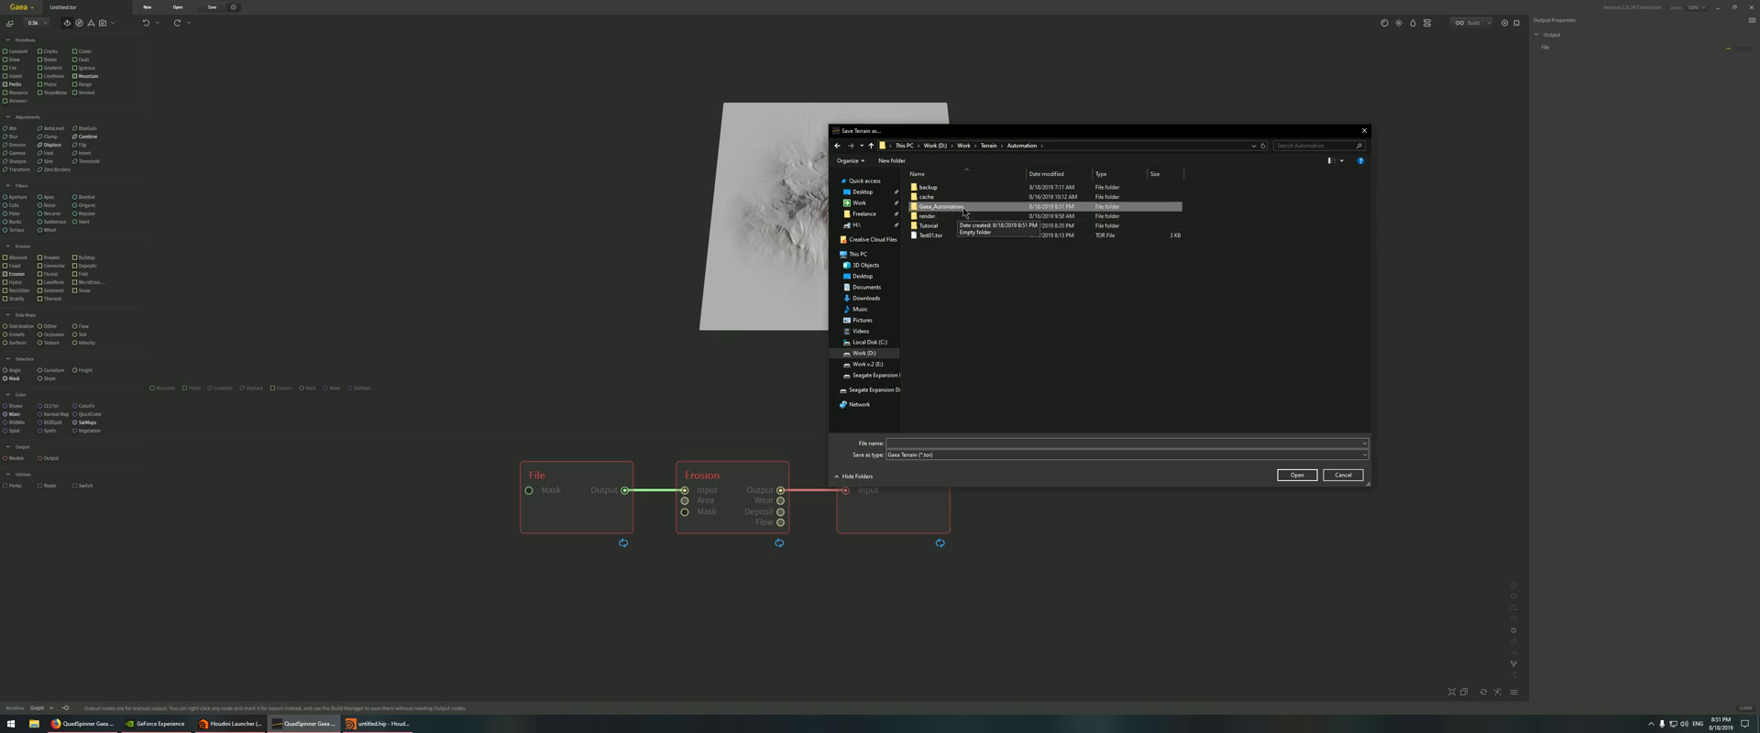
pyautogui.doubleClick(962, 208)
pyautogui.click(1070, 442)
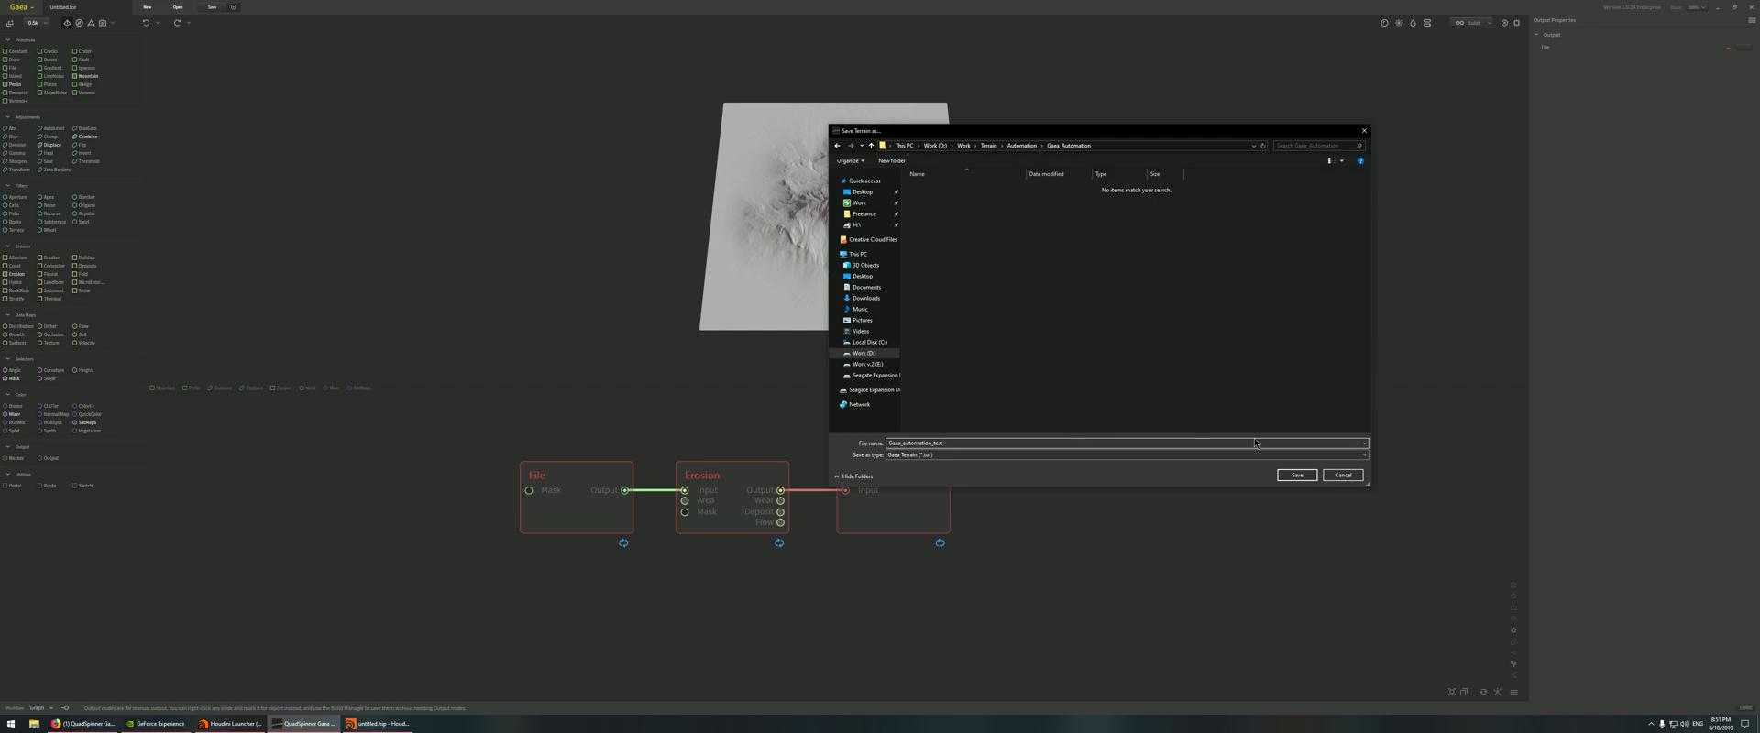
pyautogui.click(1313, 475)
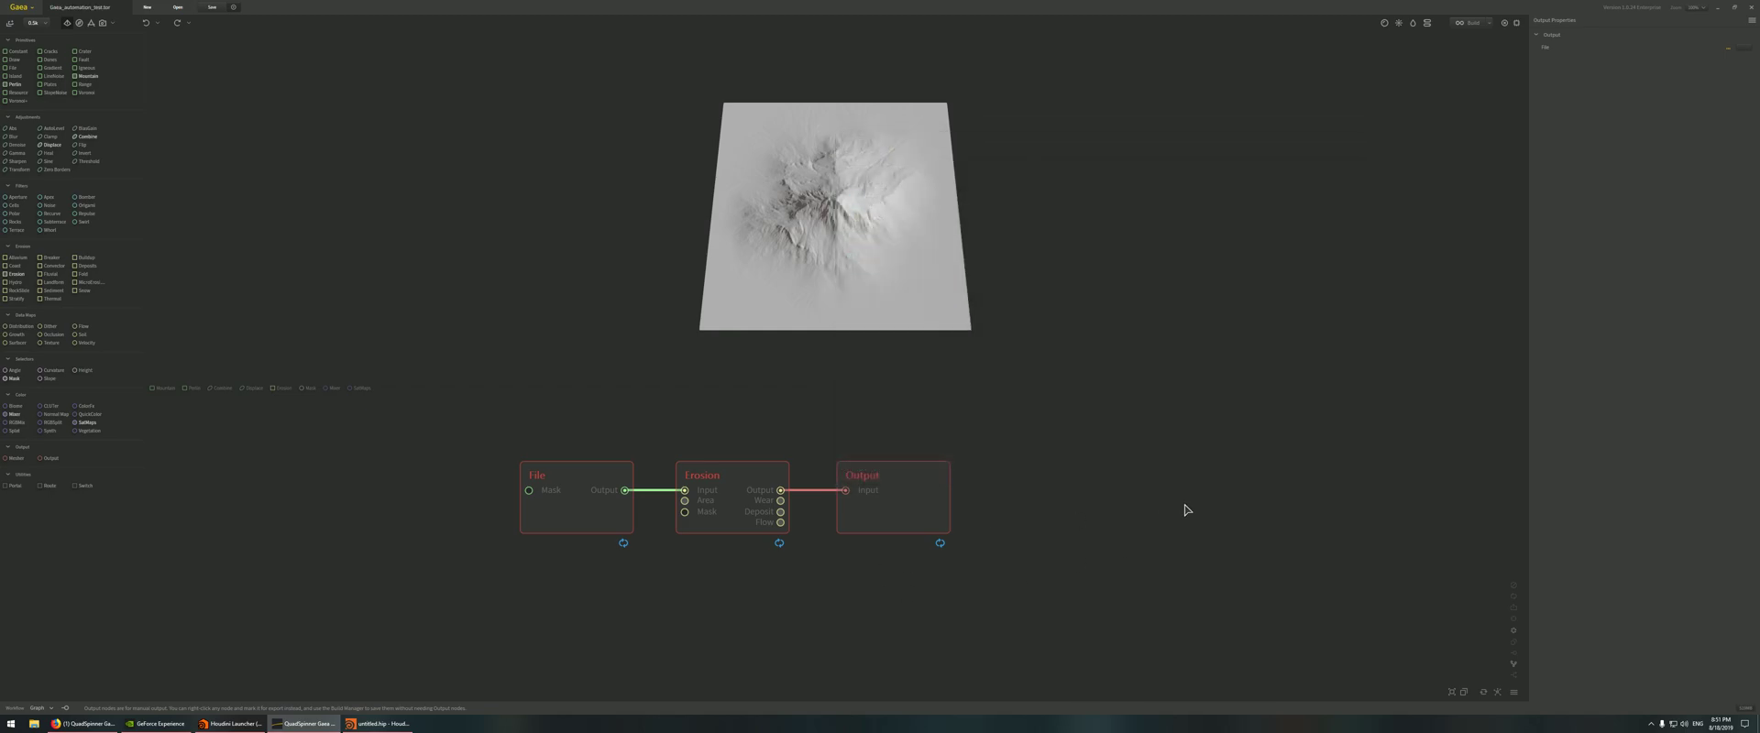
# - In File Explorer, confirm Gaea_automation_test.tor in Work\Terrain\Automation\Gaea_Automation, then return to Gaea
pyautogui.click(34, 723)
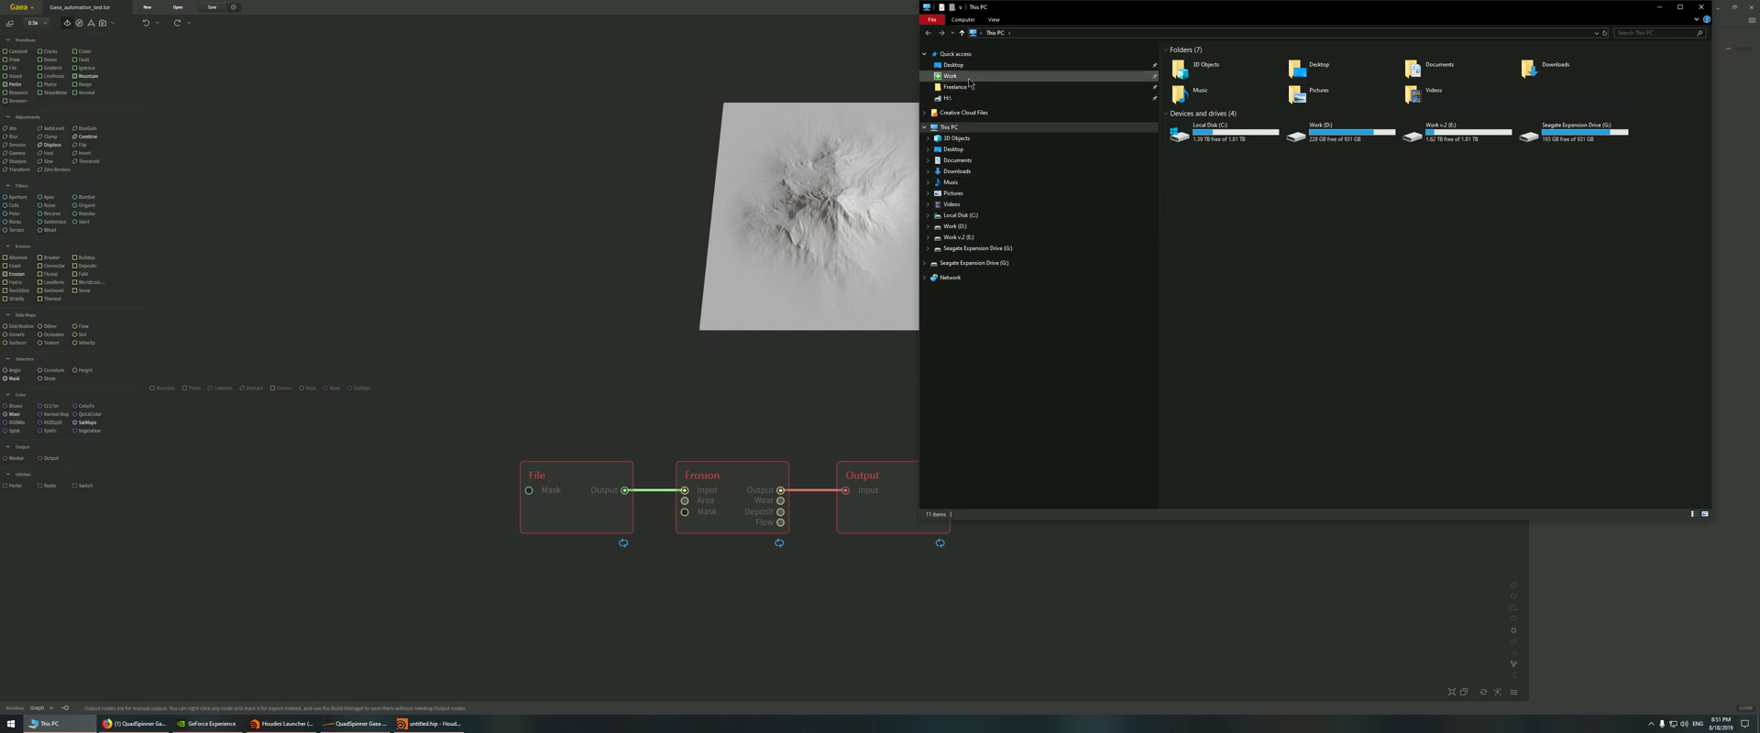
pyautogui.click(953, 76)
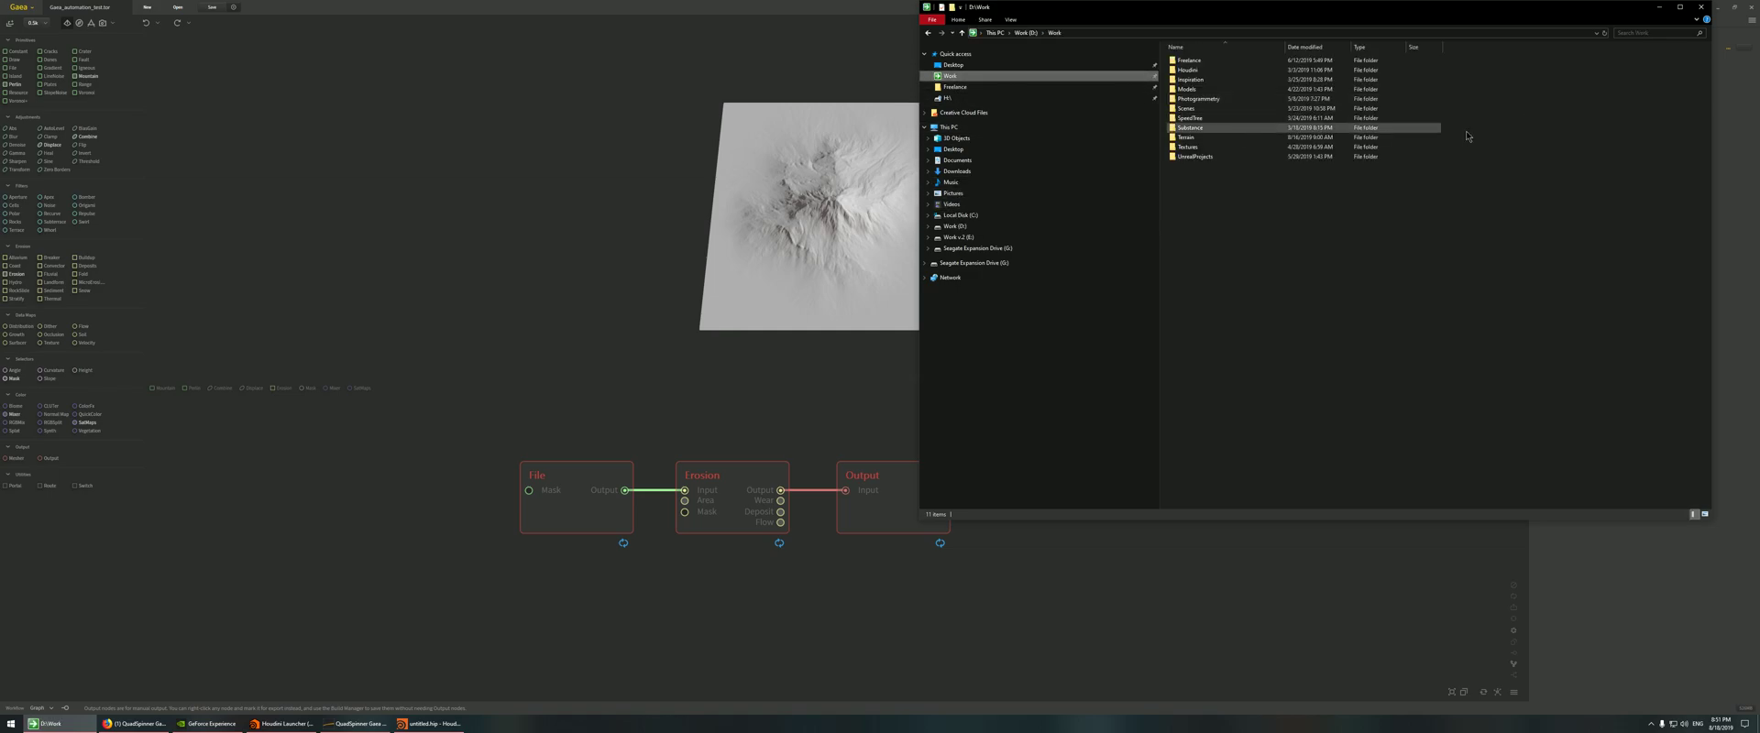
pyautogui.doubleClick(1195, 143)
pyautogui.doubleClick(1198, 70)
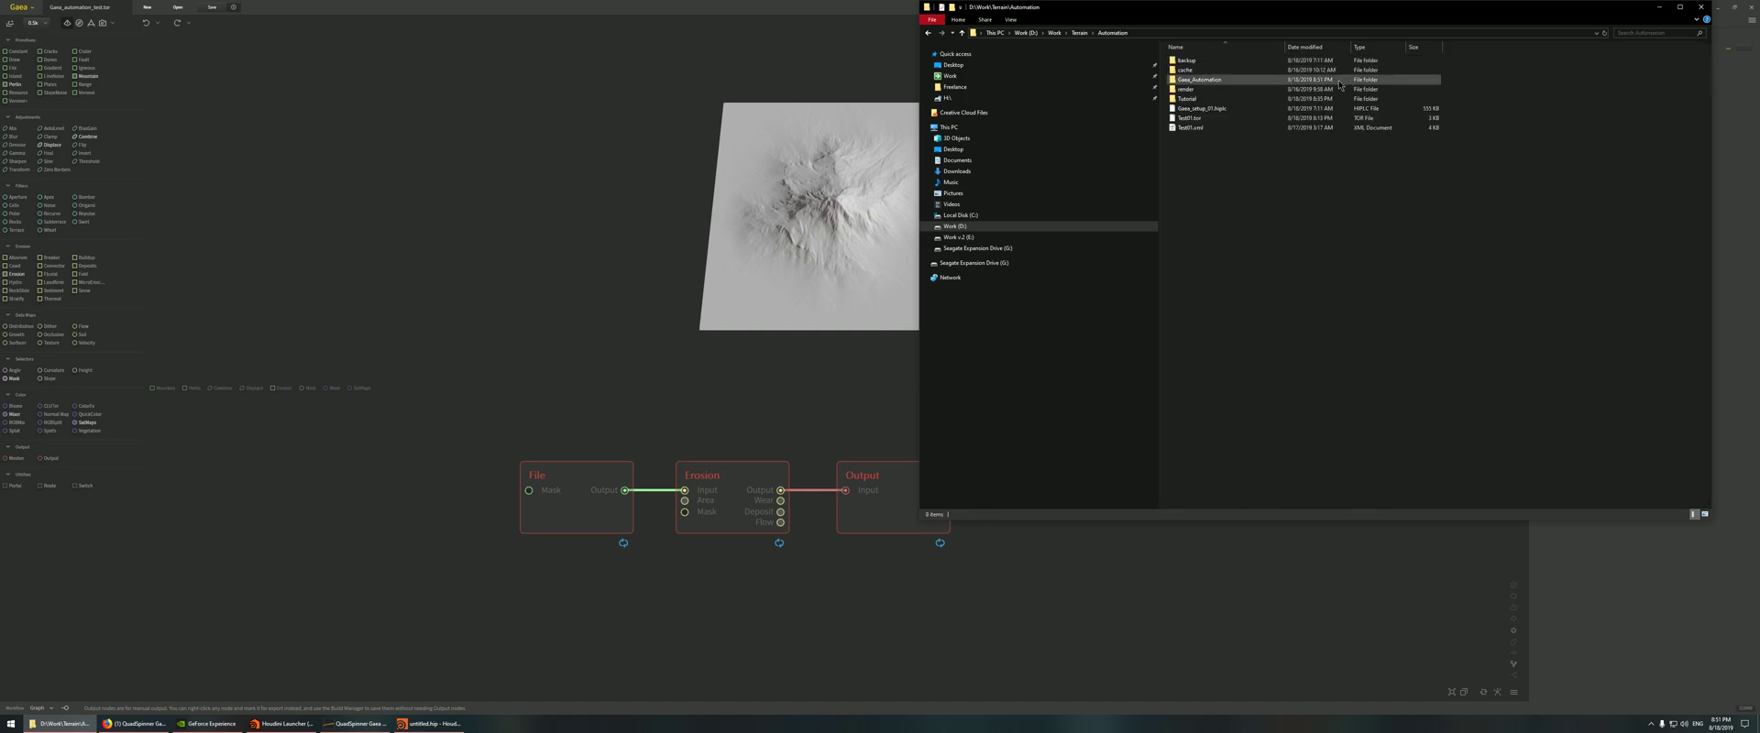
pyautogui.doubleClick(1198, 78)
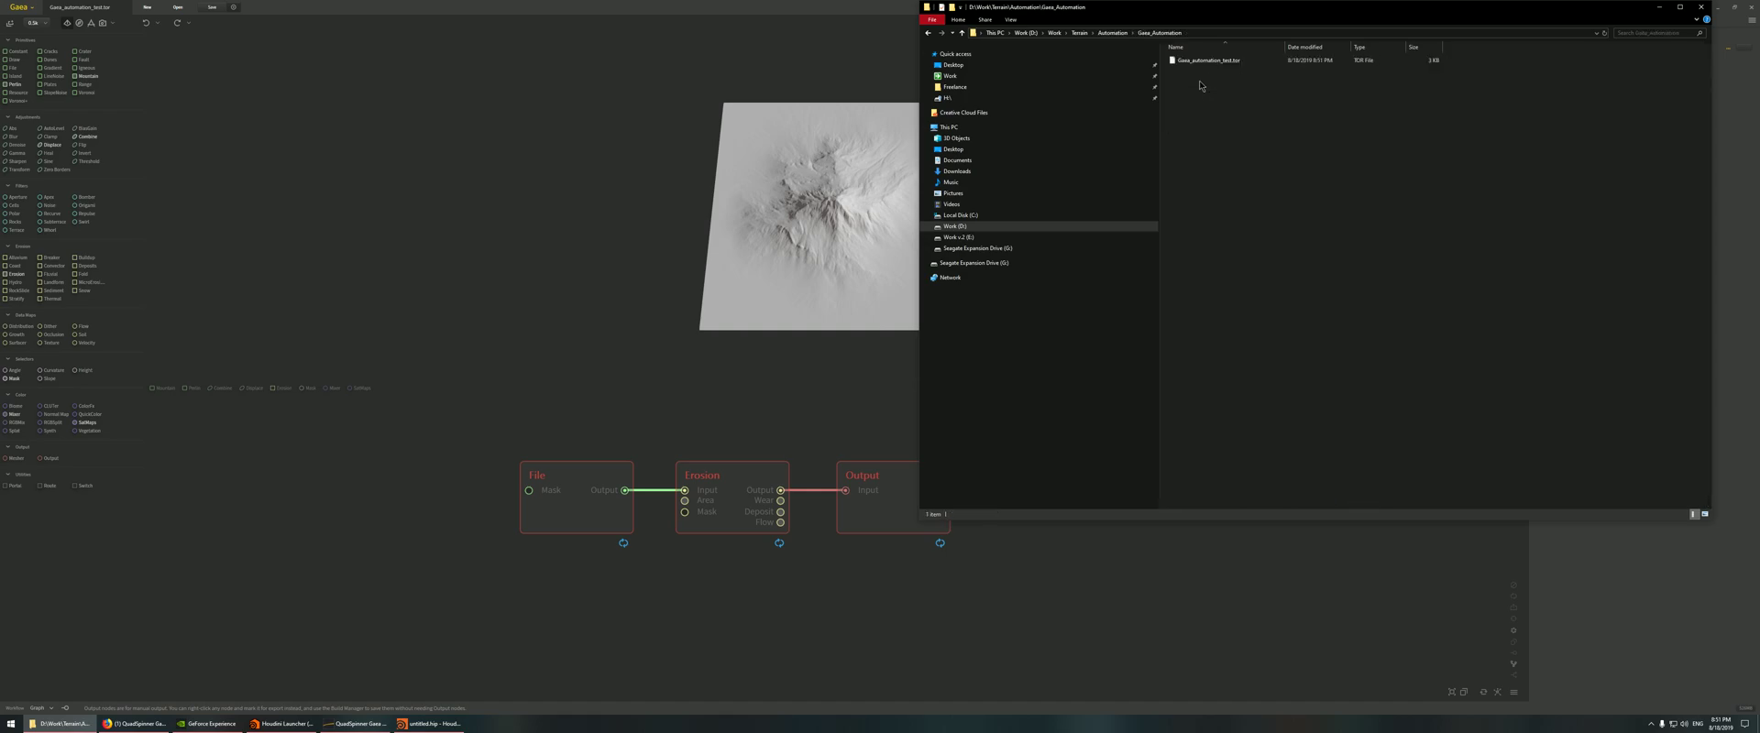
pyautogui.rightClick(1244, 101)
pyautogui.click(1279, 140)
pyautogui.moveTo(1354, 11); pyautogui.dragTo(1196, 232)
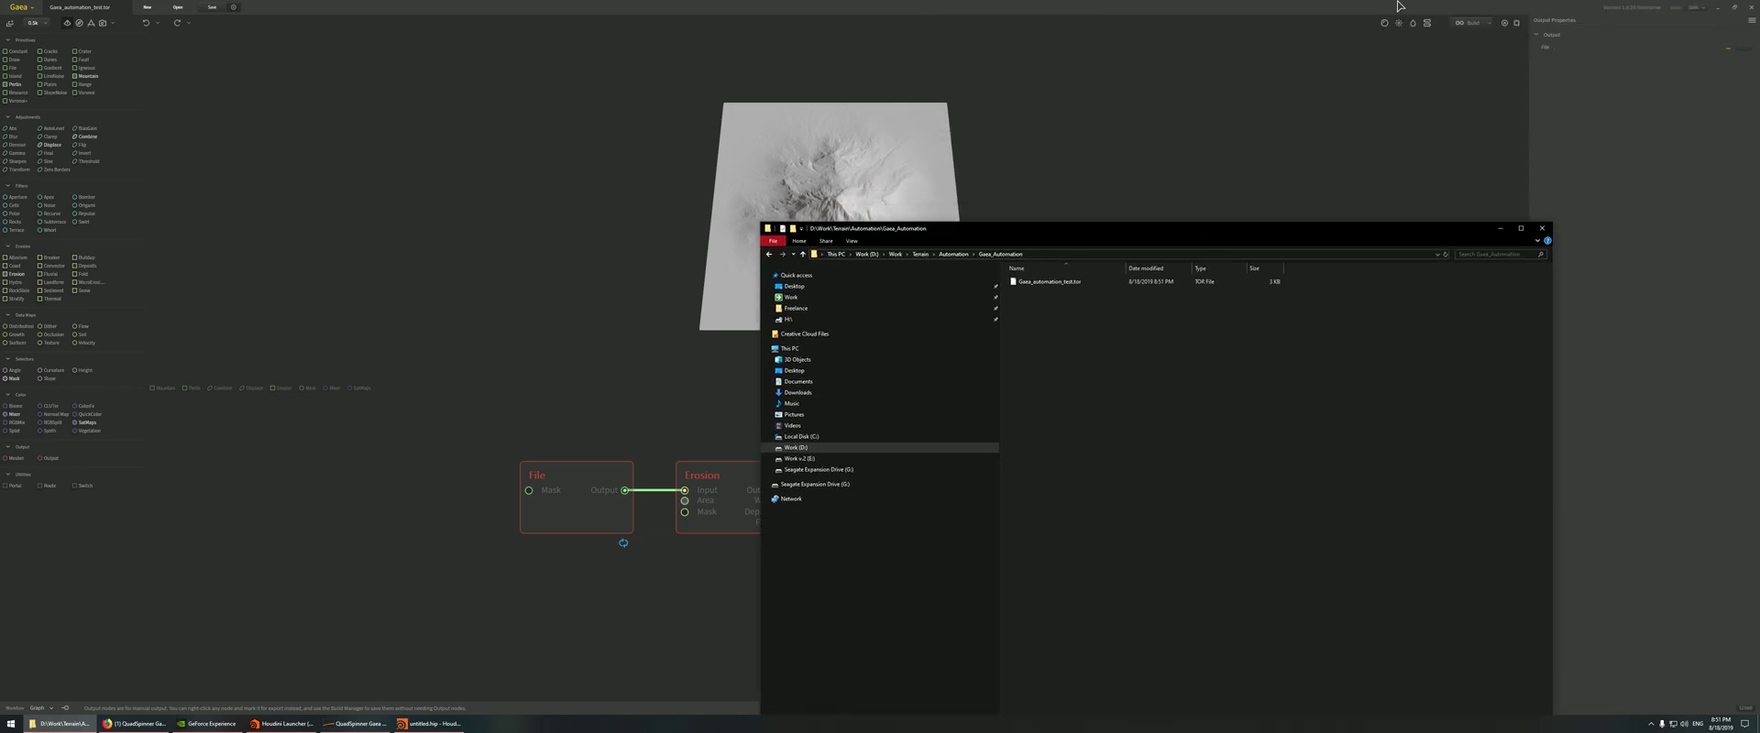
pyautogui.click(1191, 184)
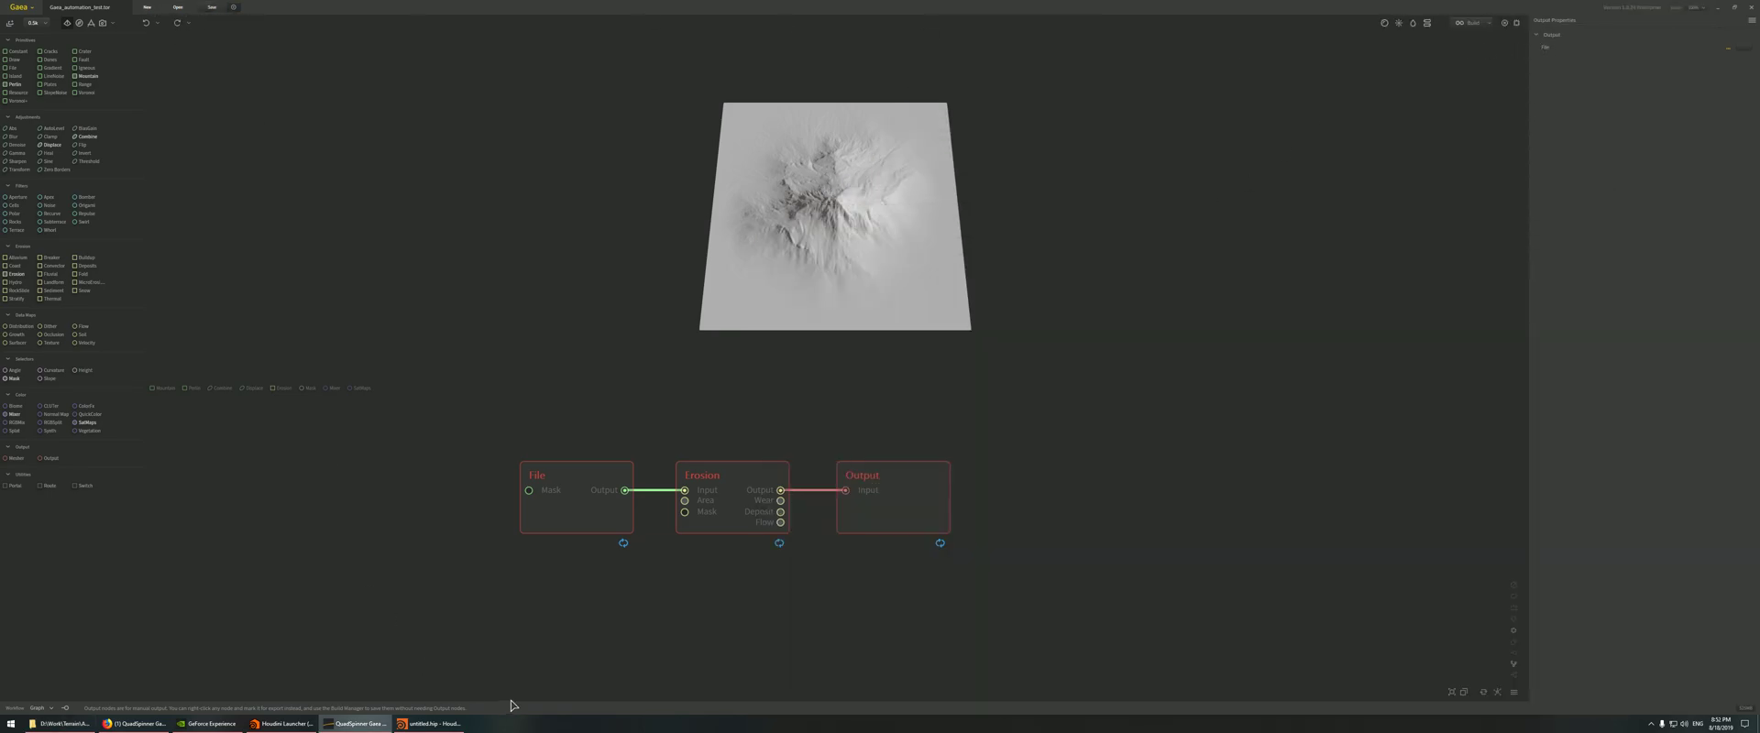
# - Rebuild the terrain, dismiss the broken-nodes warning, and close the build window
pyautogui.click(61, 722)
pyautogui.click(60, 721)
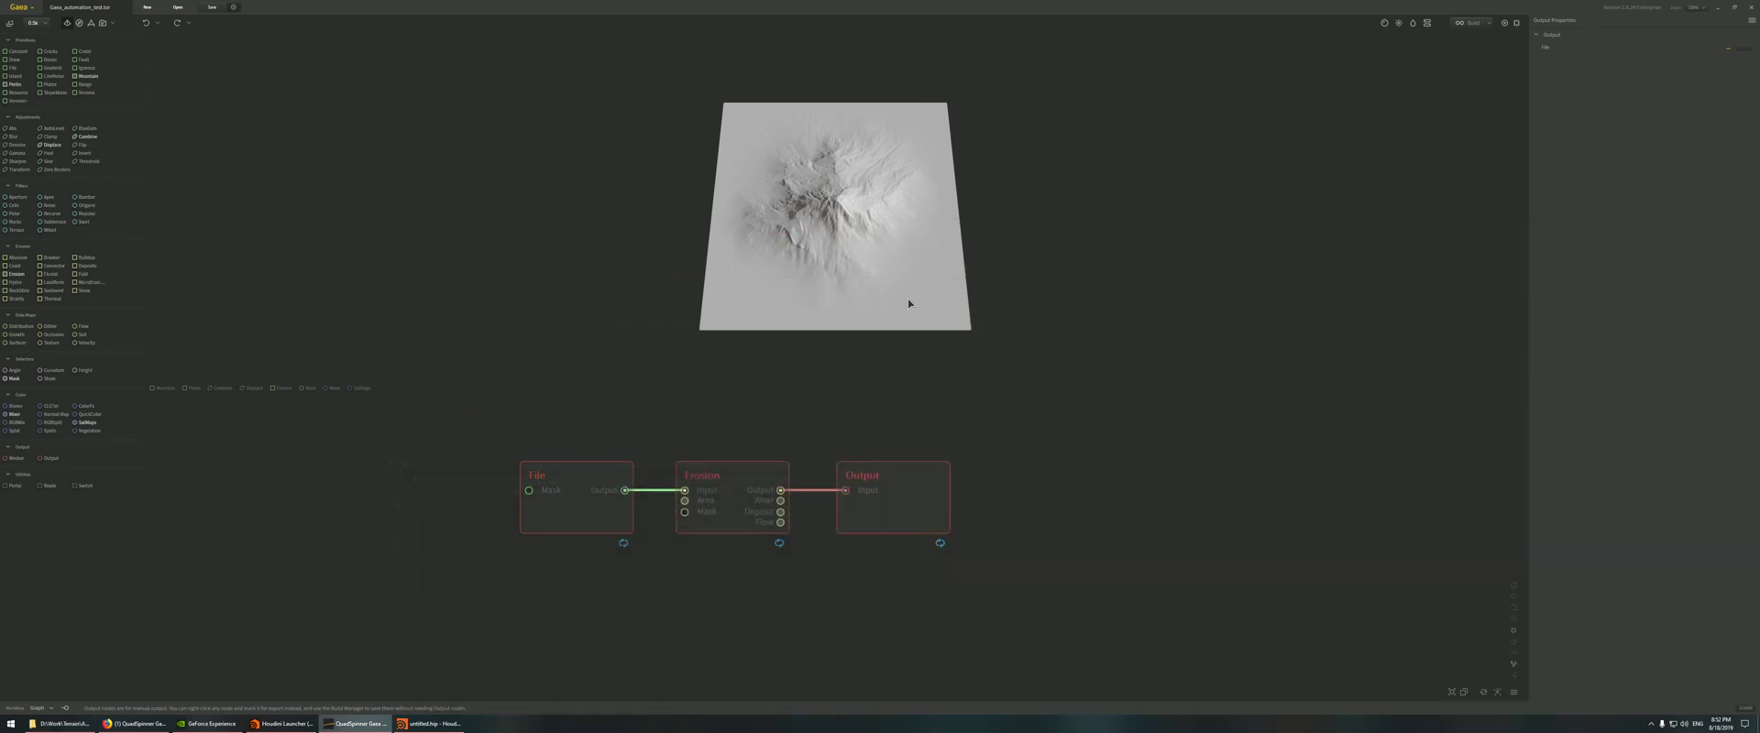
pyautogui.click(1466, 22)
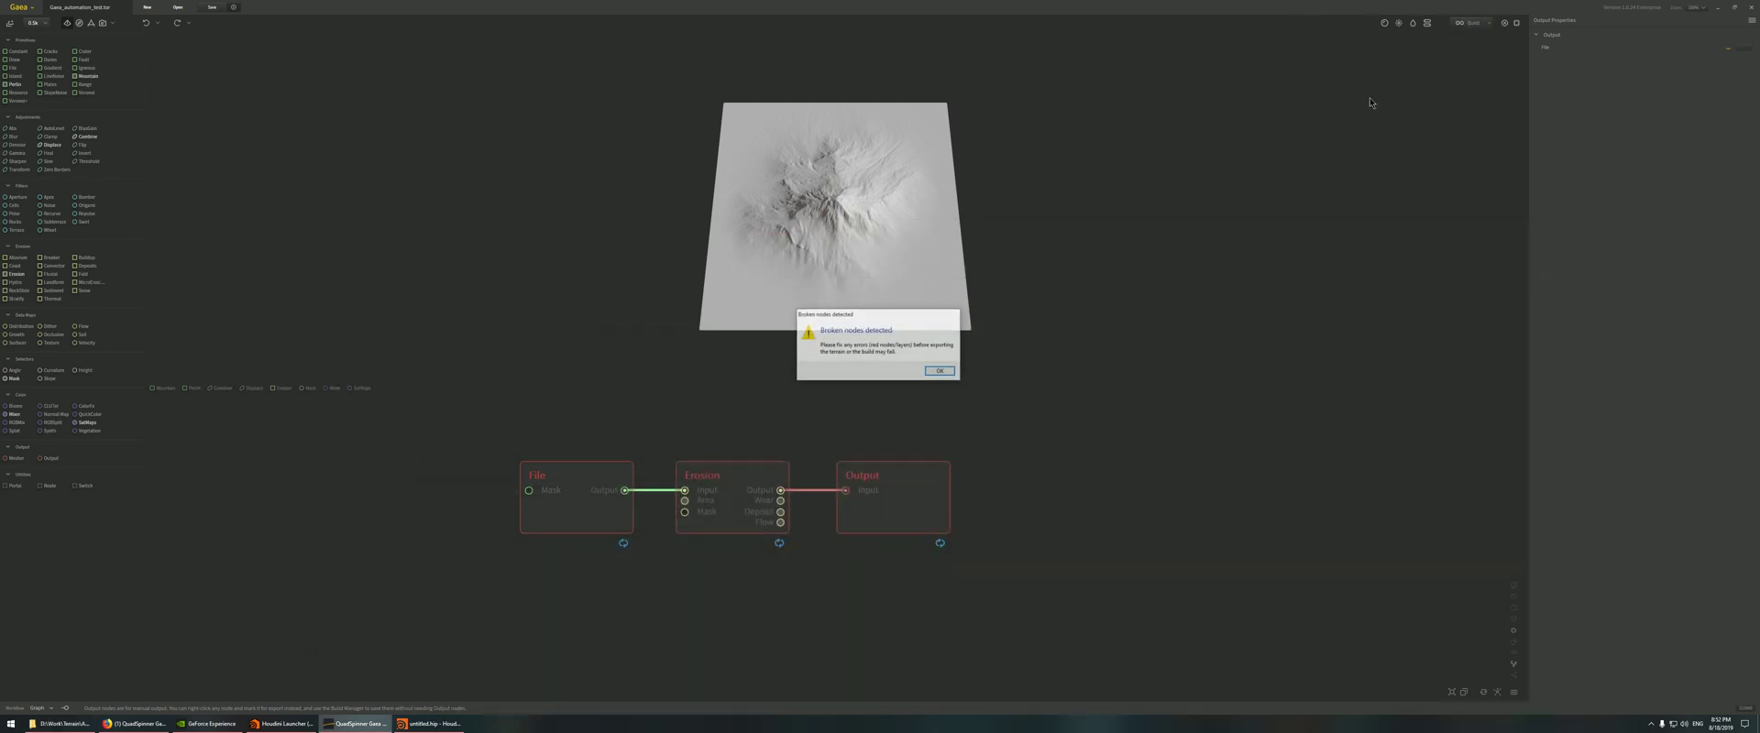
pyautogui.click(938, 370)
pyautogui.click(1299, 227)
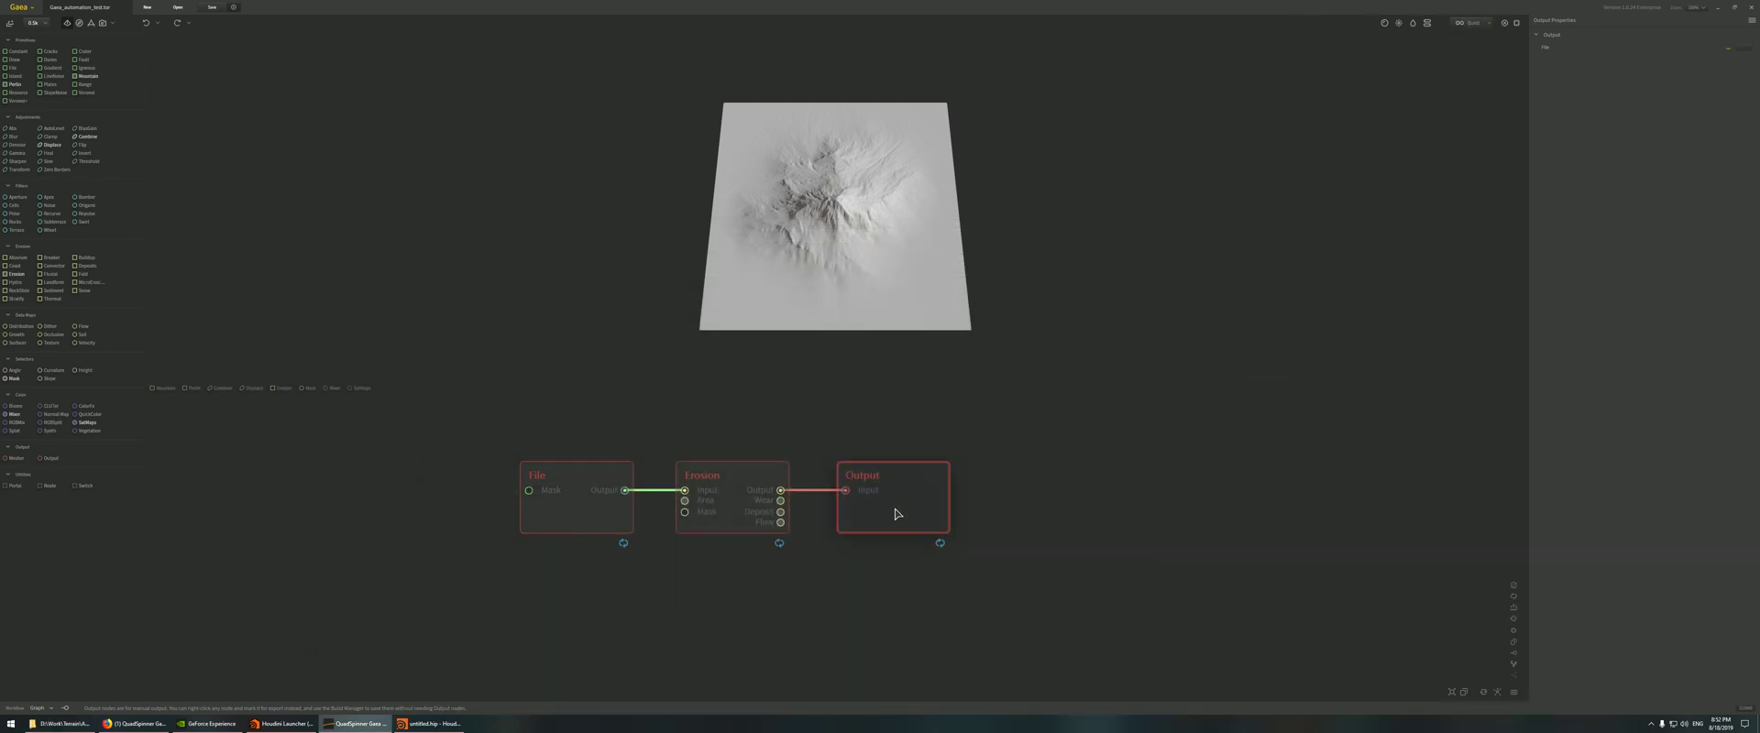
# - Select Output, save the terrain again, refresh the Explorer folder, and minimize Gaea
pyautogui.moveTo(895, 516)
pyautogui.moveTo(899, 512); pyautogui.dragTo(896, 512)
pyautogui.click(209, 9)
pyautogui.click(63, 723)
pyautogui.rightClick(1074, 439)
pyautogui.click(1063, 435)
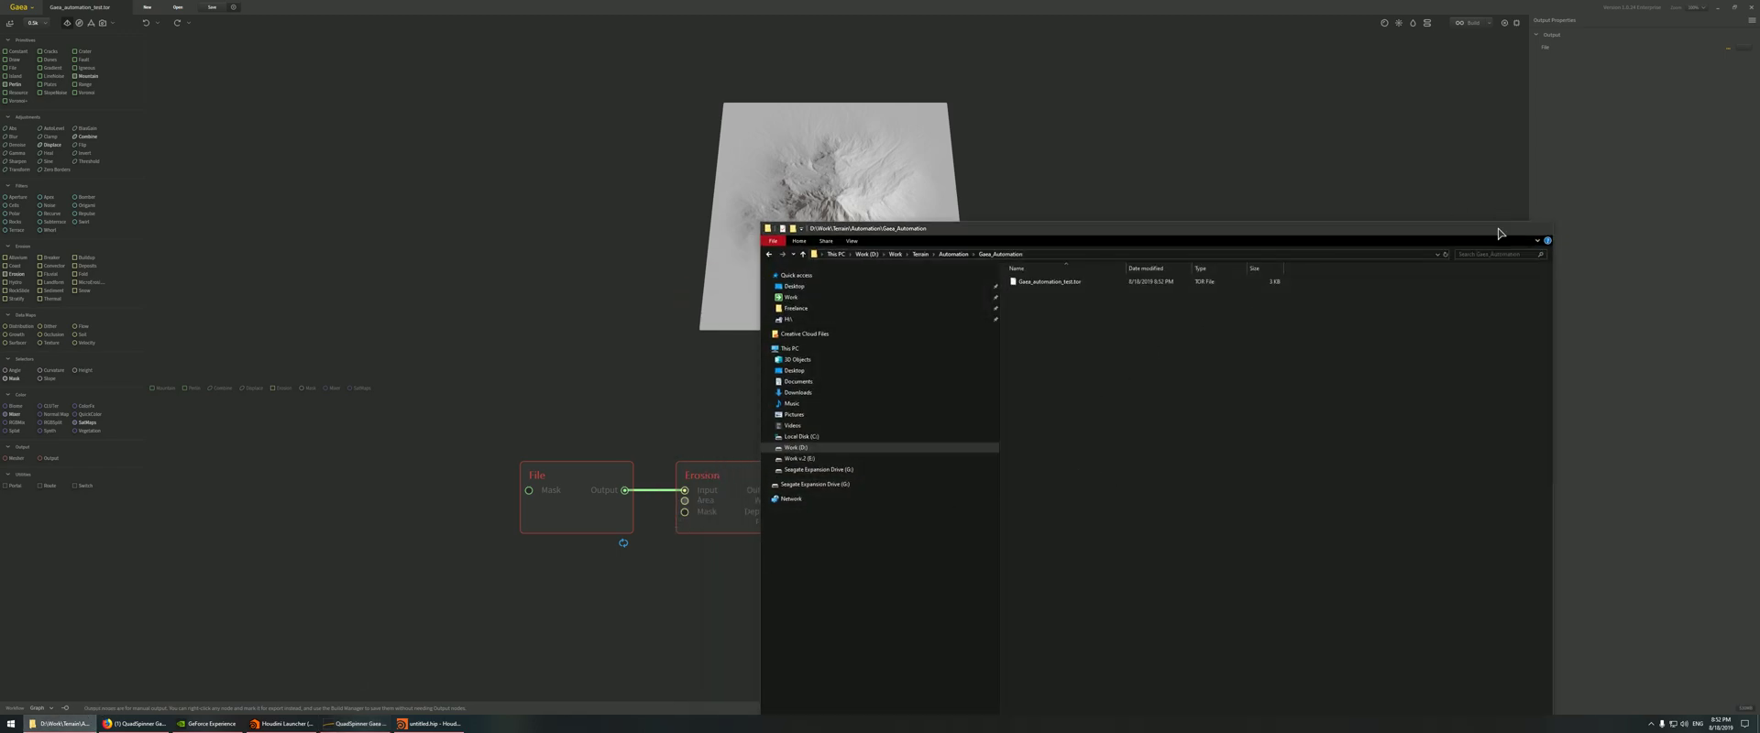
pyautogui.click(1499, 230)
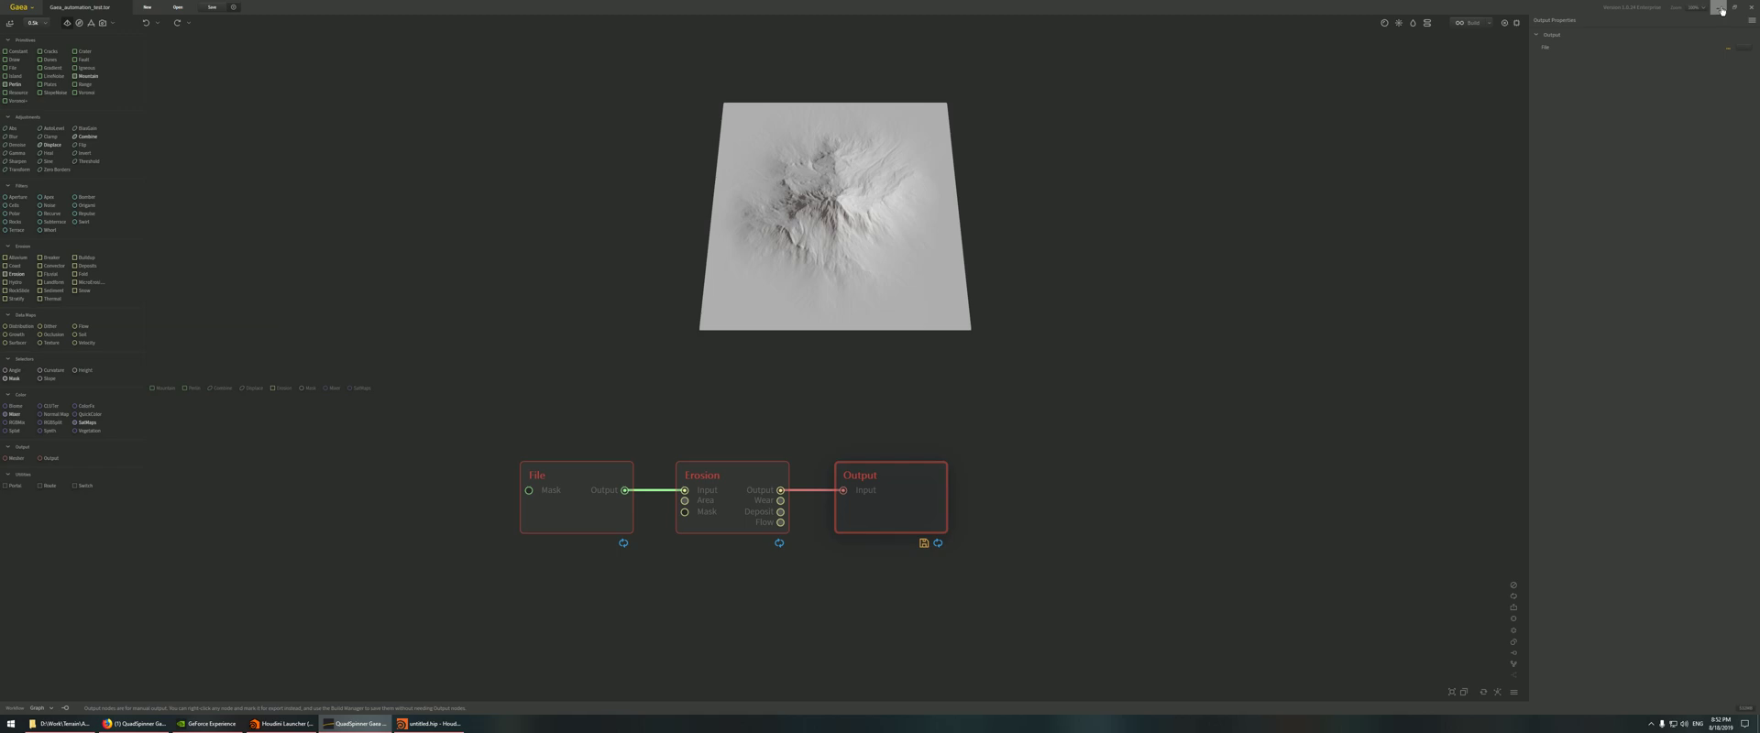
pyautogui.click(1722, 9)
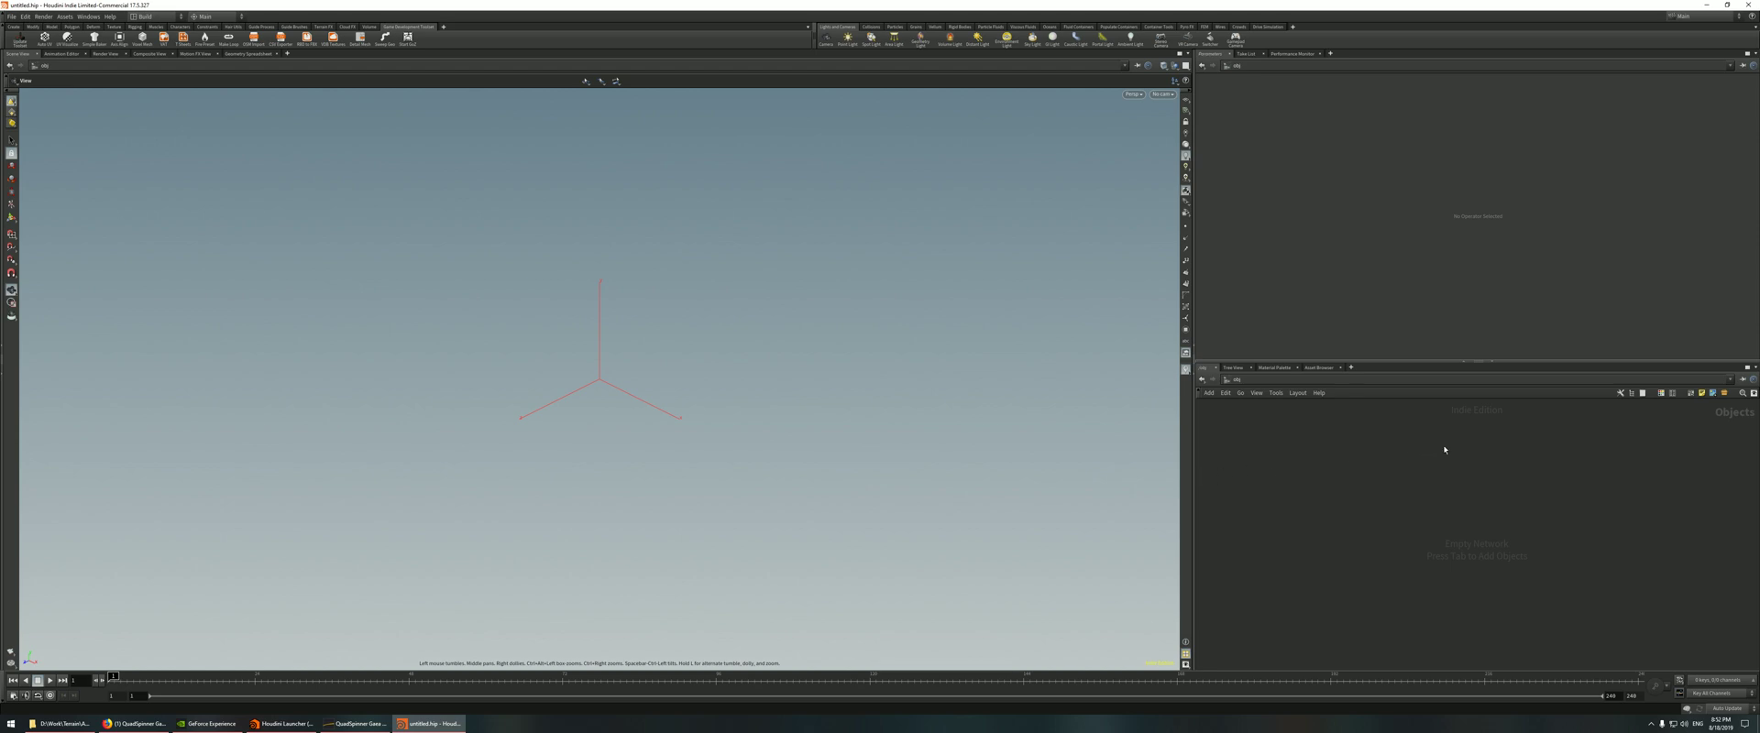
# - Add a heightfield1 HeightField node, frame its flat plane, and dive inside it
pyautogui.press('Tab')
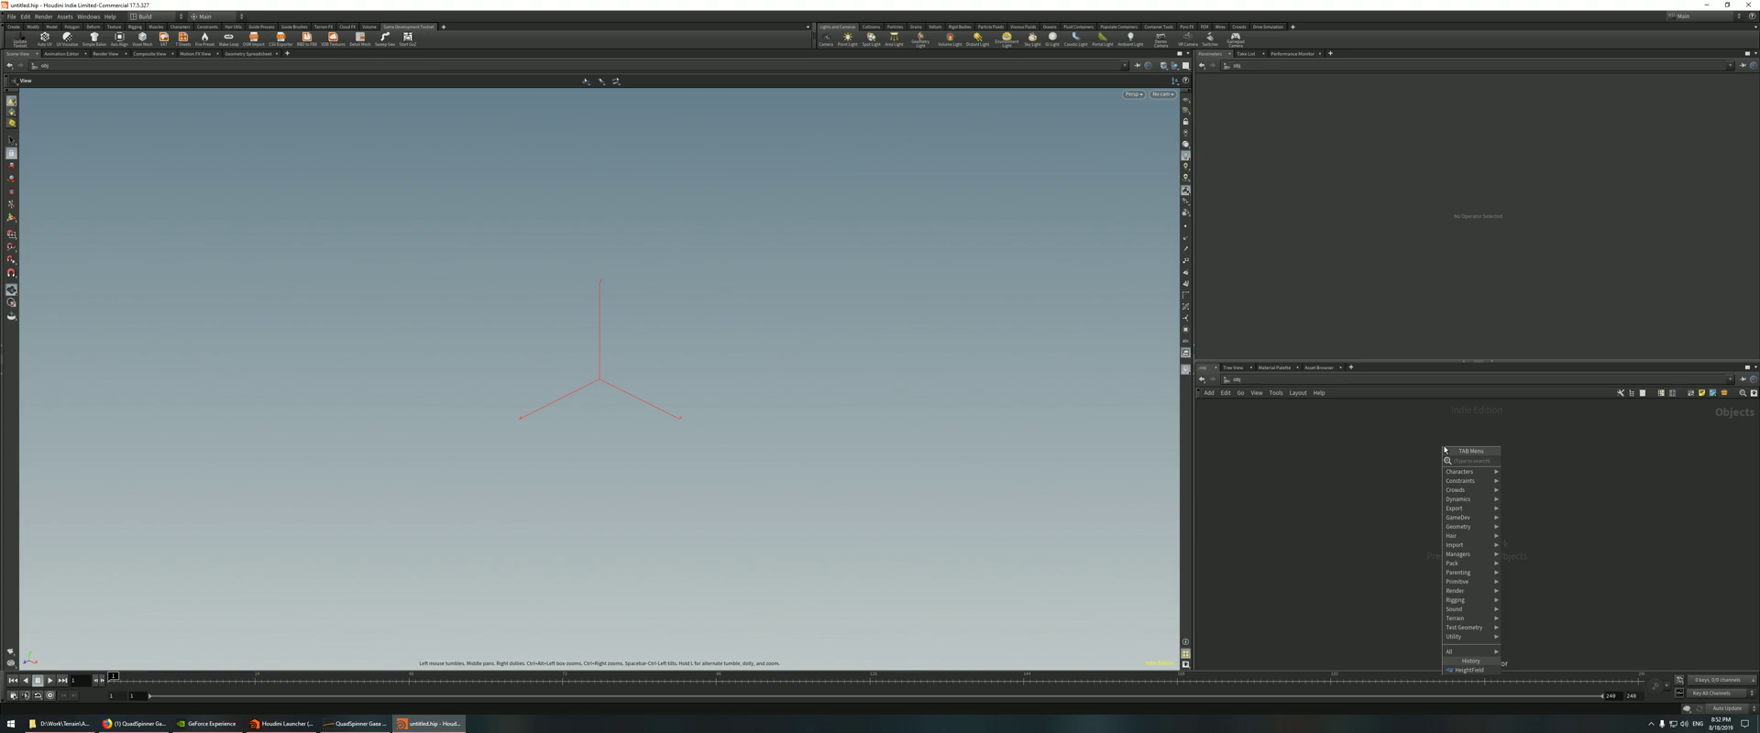
pyautogui.press('Escape')
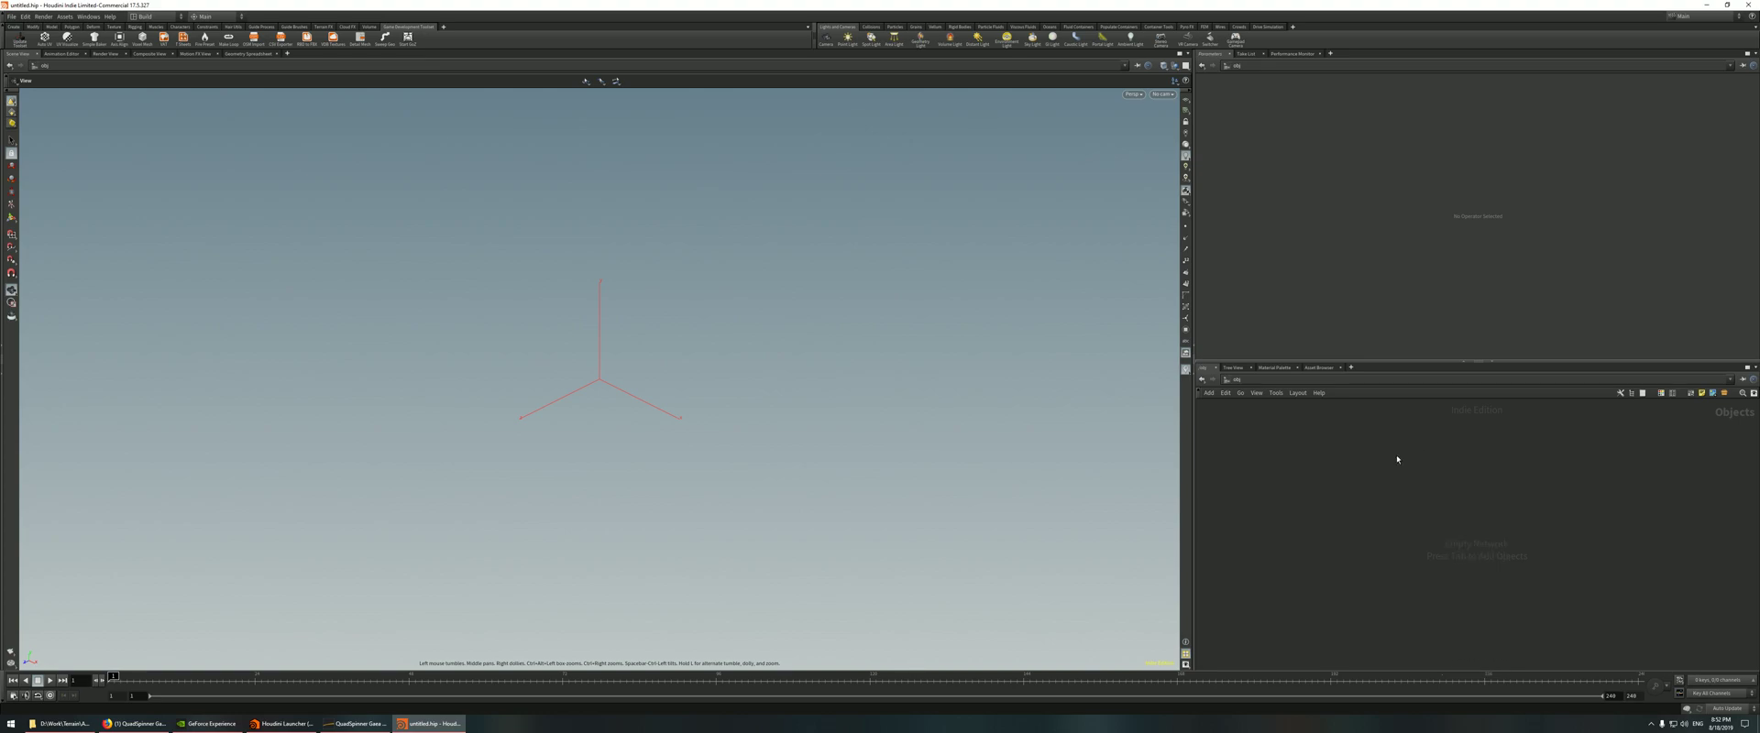
pyautogui.press('Tab')
pyautogui.write('heigh')
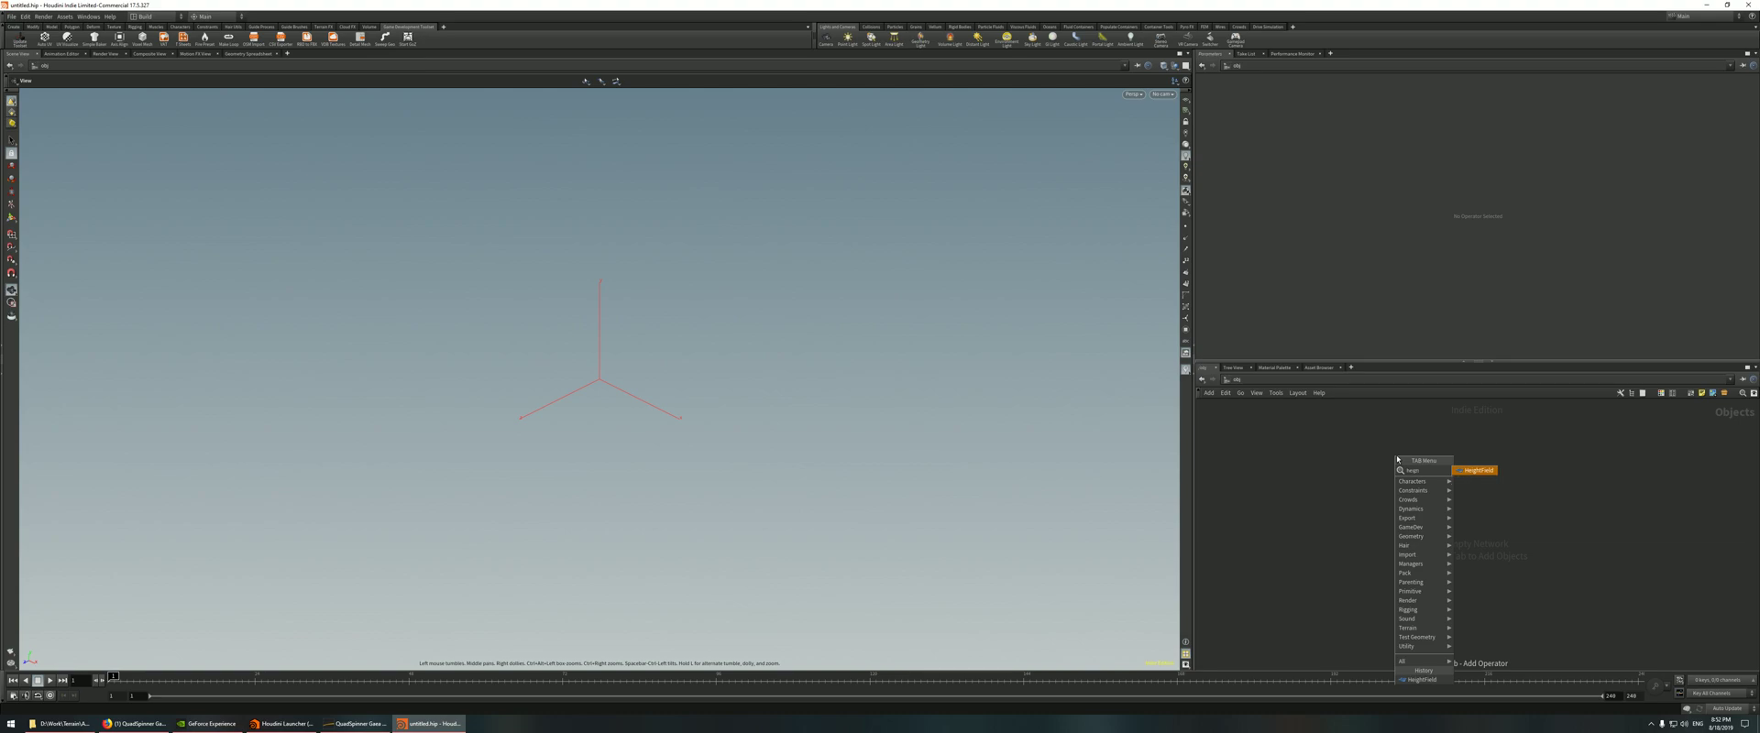
pyautogui.click(1476, 473)
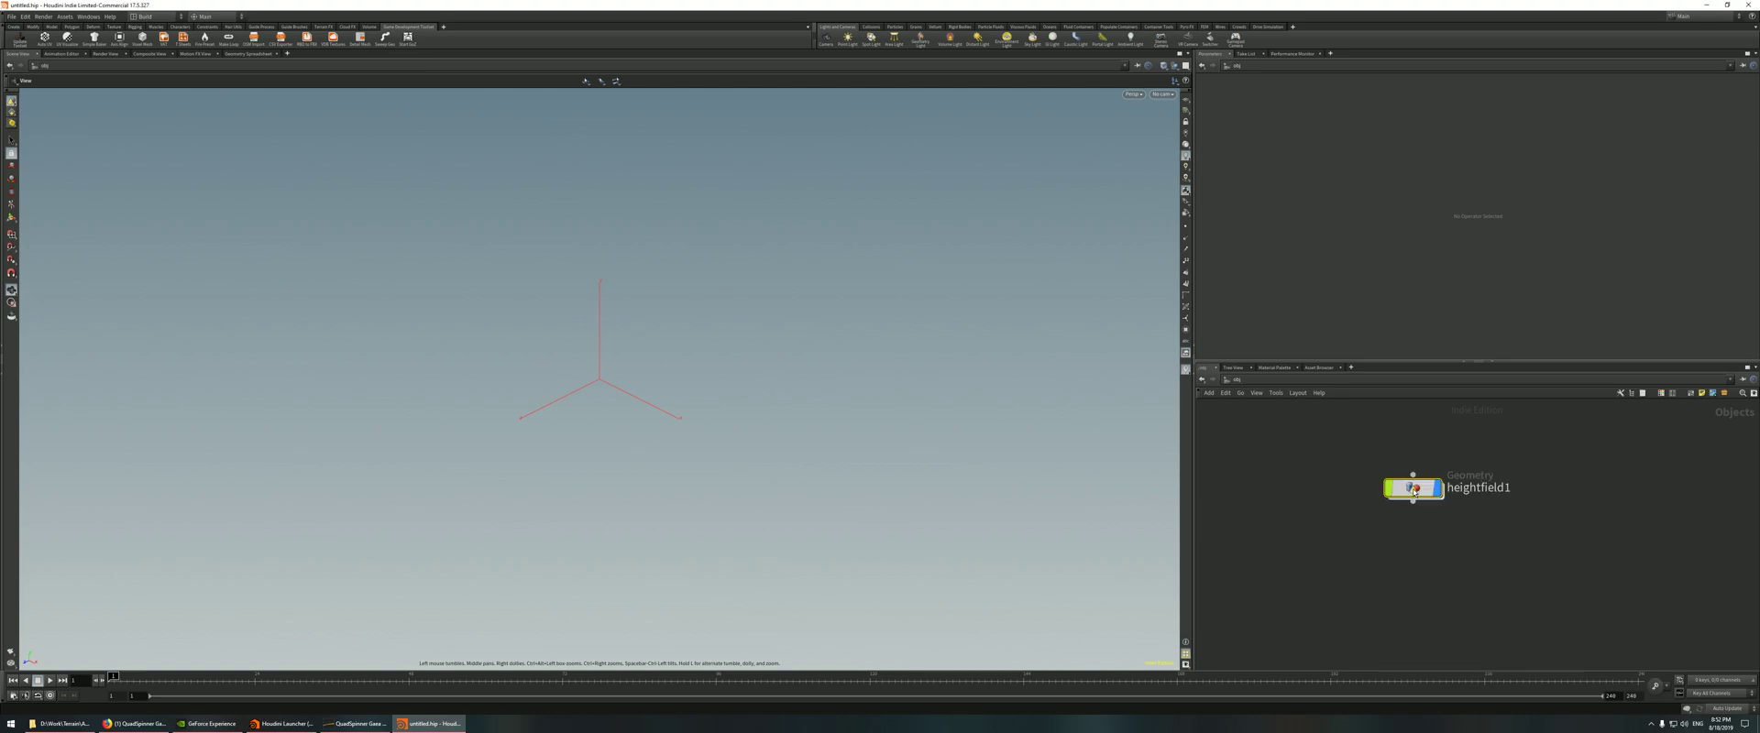
pyautogui.click(1412, 488)
pyautogui.moveTo(877, 425); pyautogui.dragTo(740, 390)
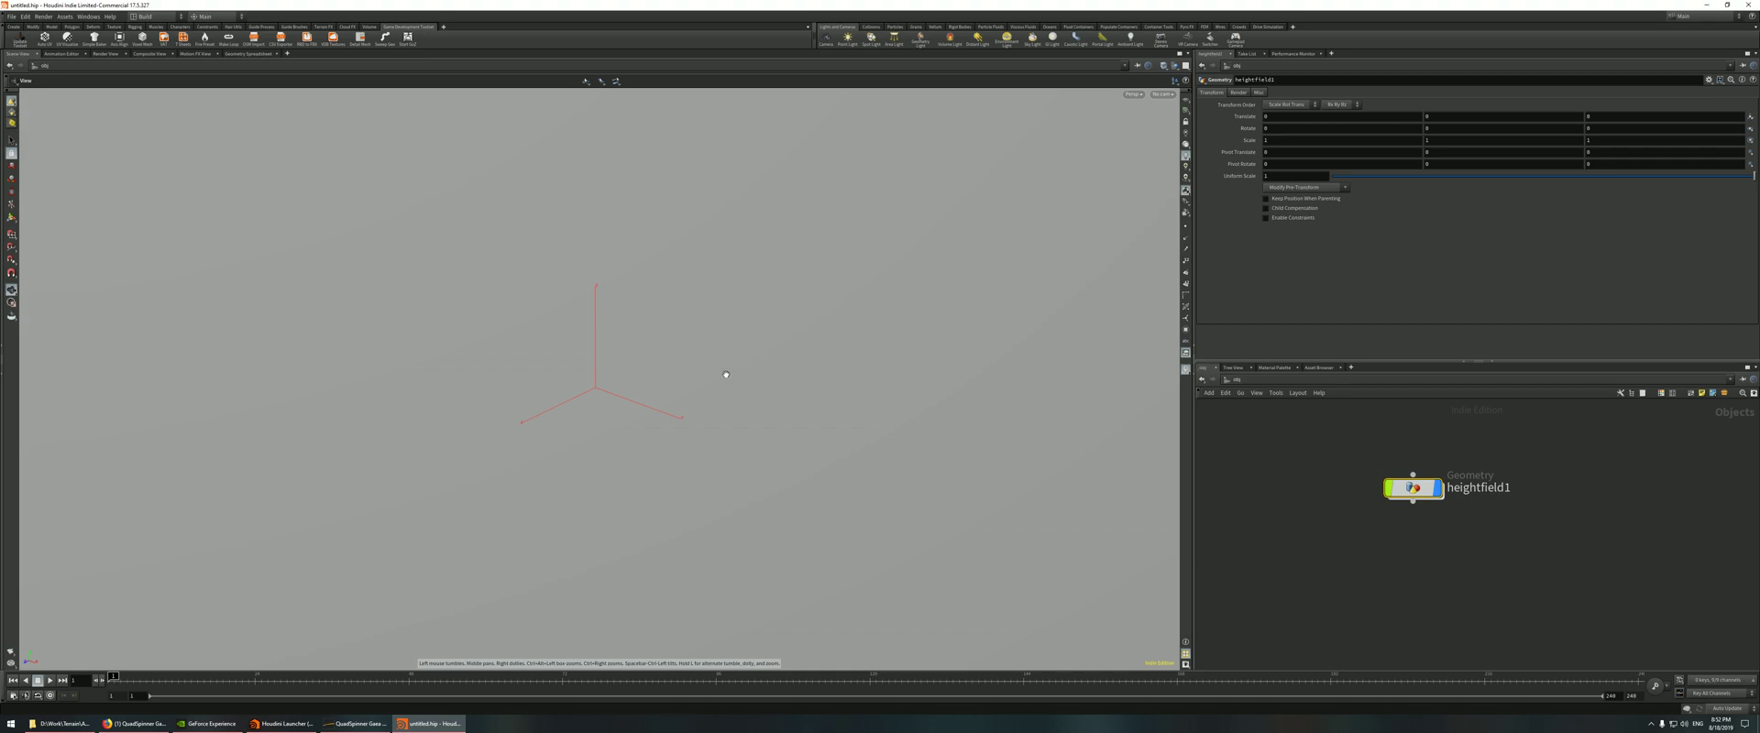
pyautogui.press('f')
pyautogui.moveTo(705, 401); pyautogui.dragTo(770, 408)
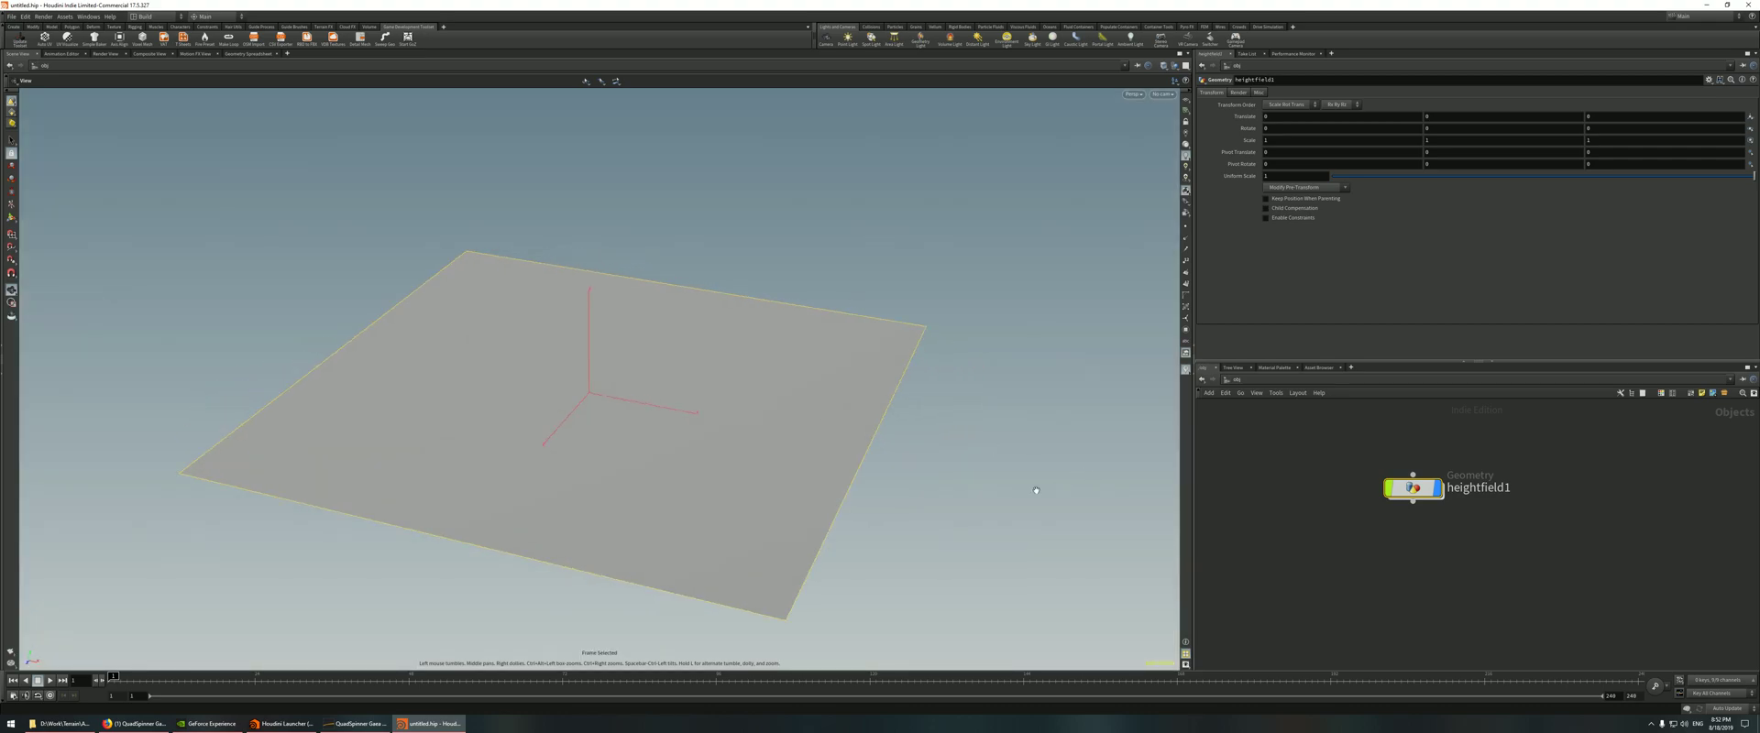
pyautogui.doubleClick(1412, 490)
pyautogui.scroll(2, 1365, 442)
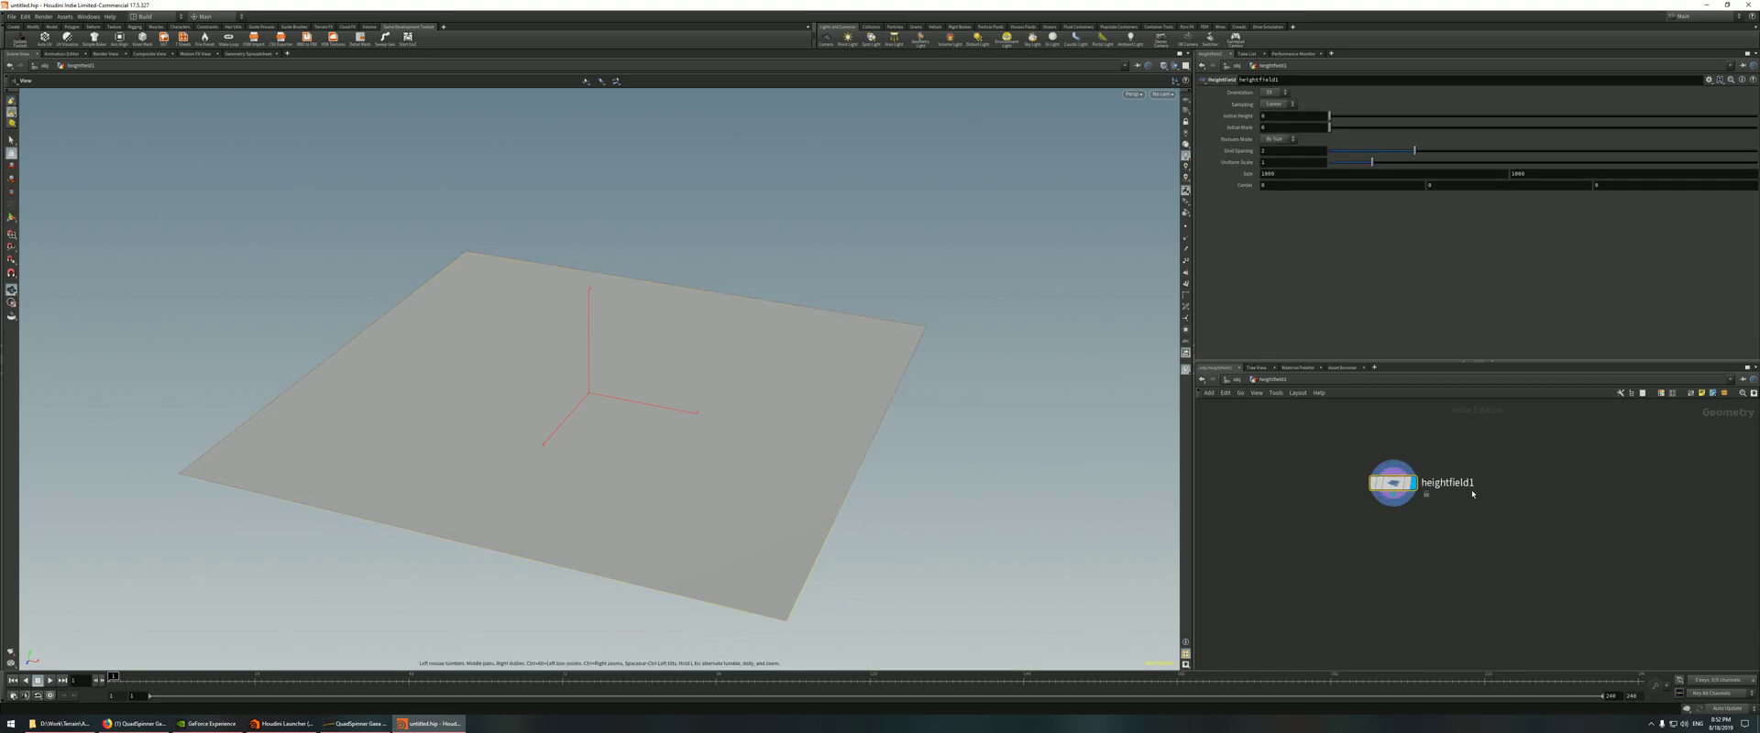
# - Briefly check the Gaea window, then return to Houdini's network
pyautogui.press('Tab')
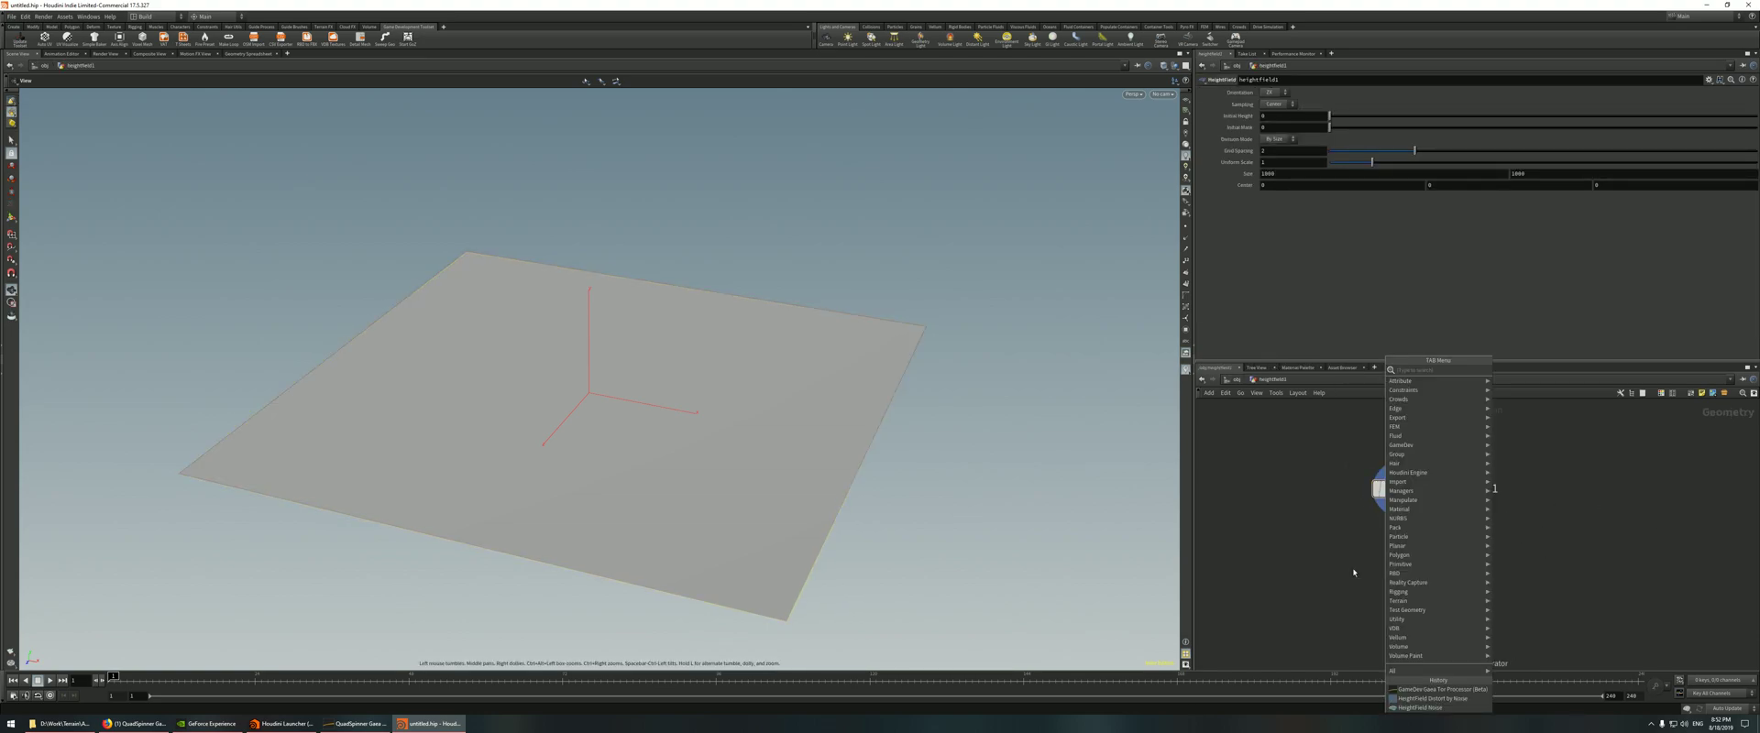
pyautogui.click(359, 723)
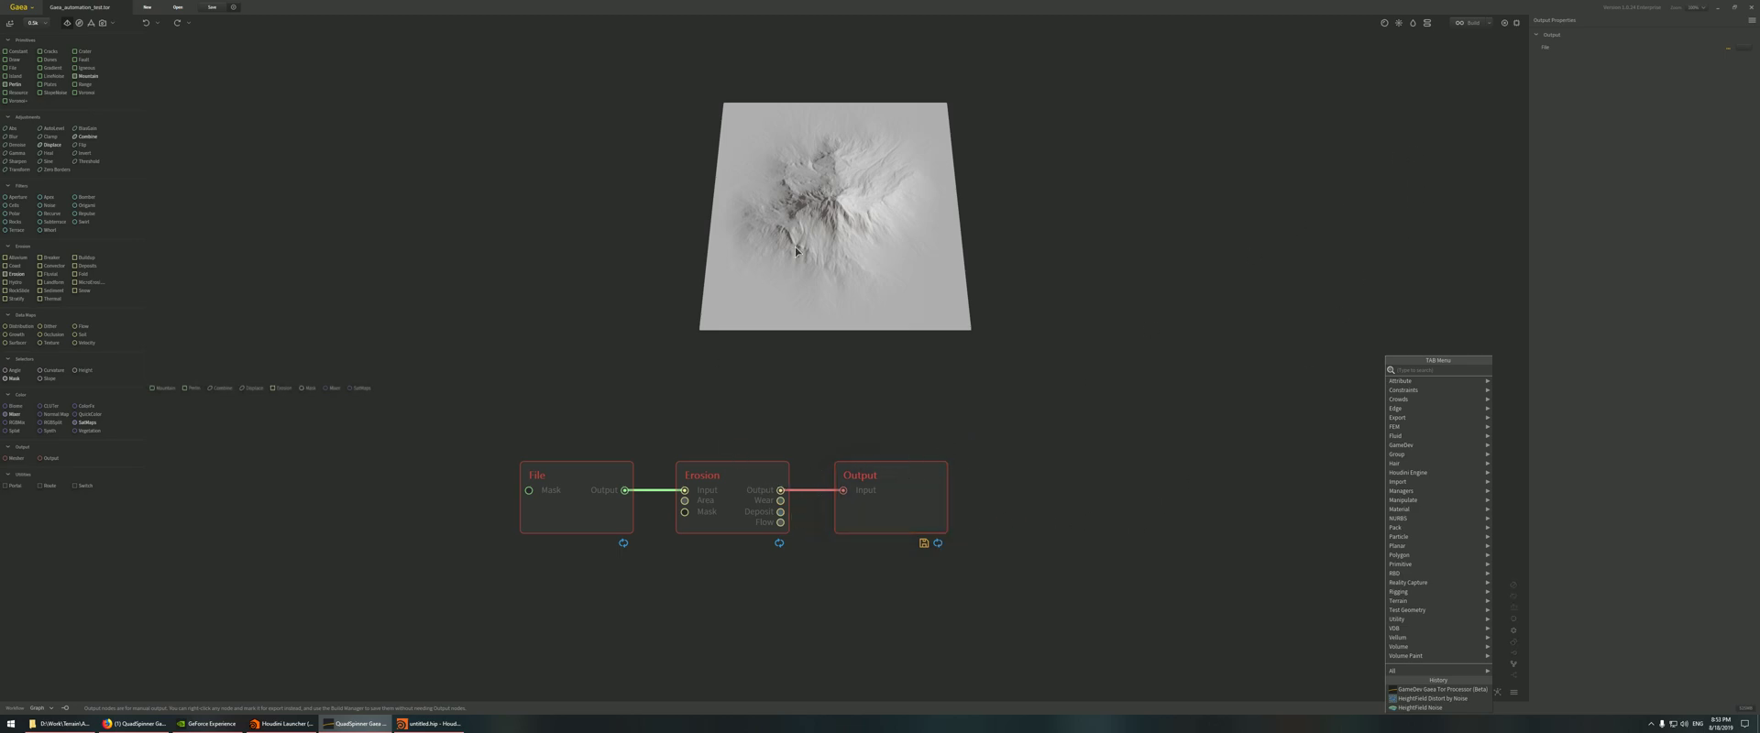
pyautogui.hotkey('alt', 'Tab')
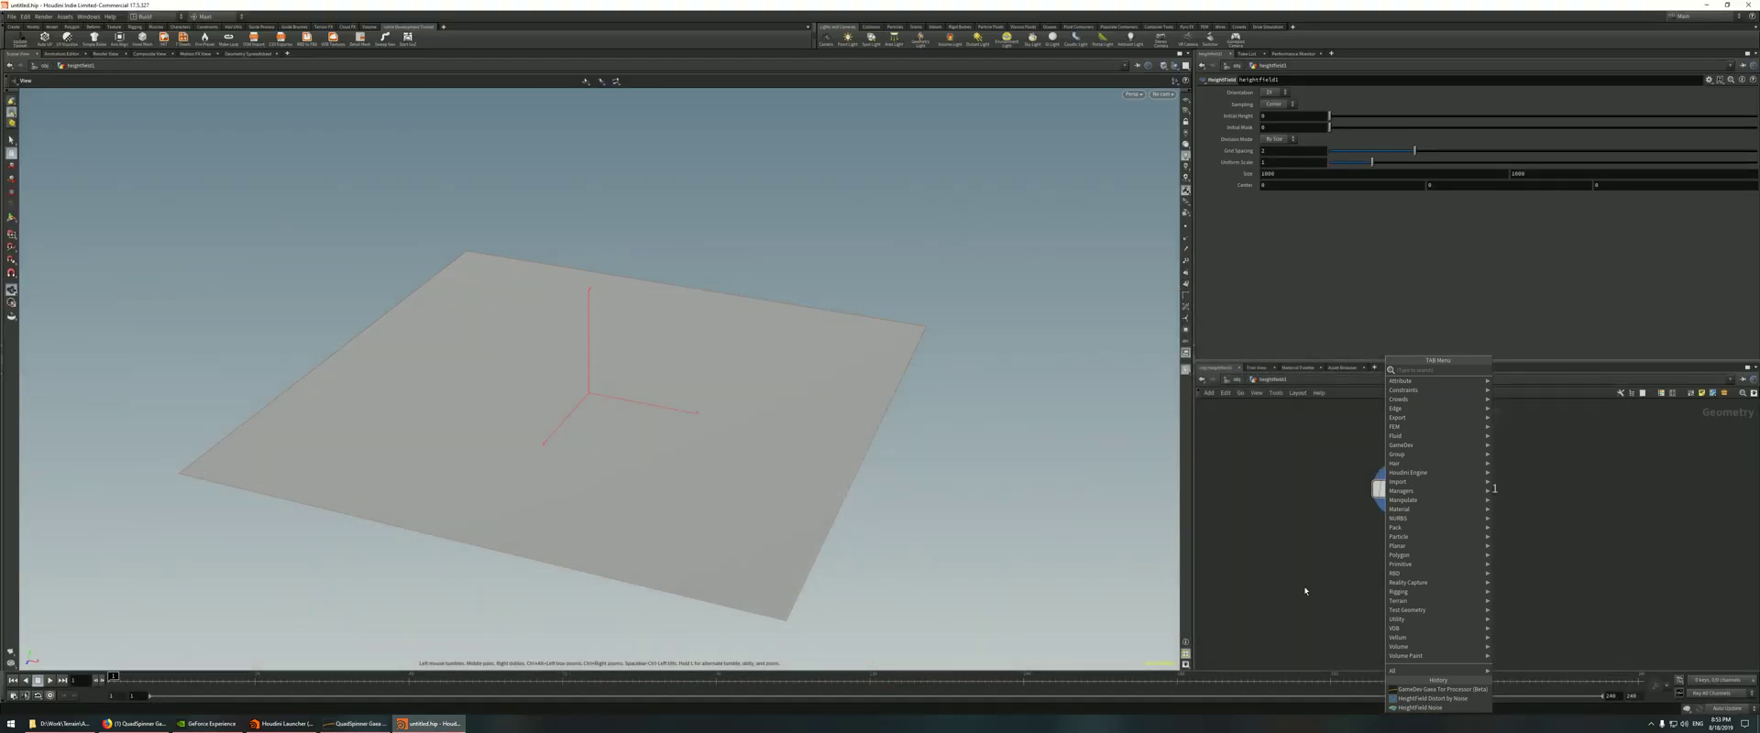
pyautogui.press('Escape')
# - Add a HeightField Noise node under heightfield1 and display its hilly terrain
pyautogui.press('Tab')
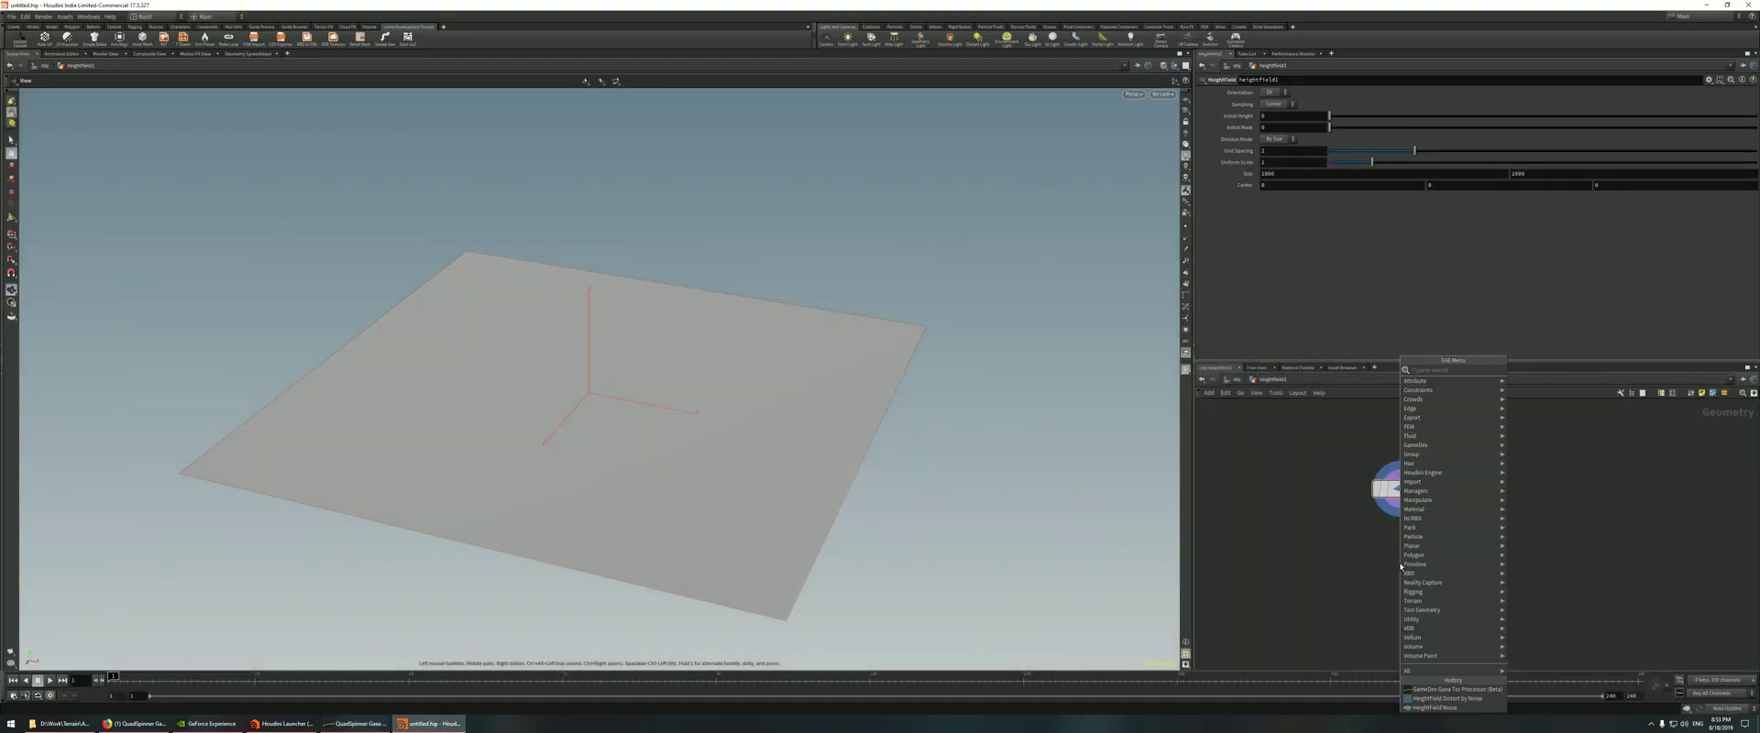
pyautogui.write('noise')
pyautogui.press('Down')
pyautogui.press('Down')
pyautogui.press('Down')
pyautogui.press('Down')
pyautogui.press('Return')
pyautogui.click(1402, 566)
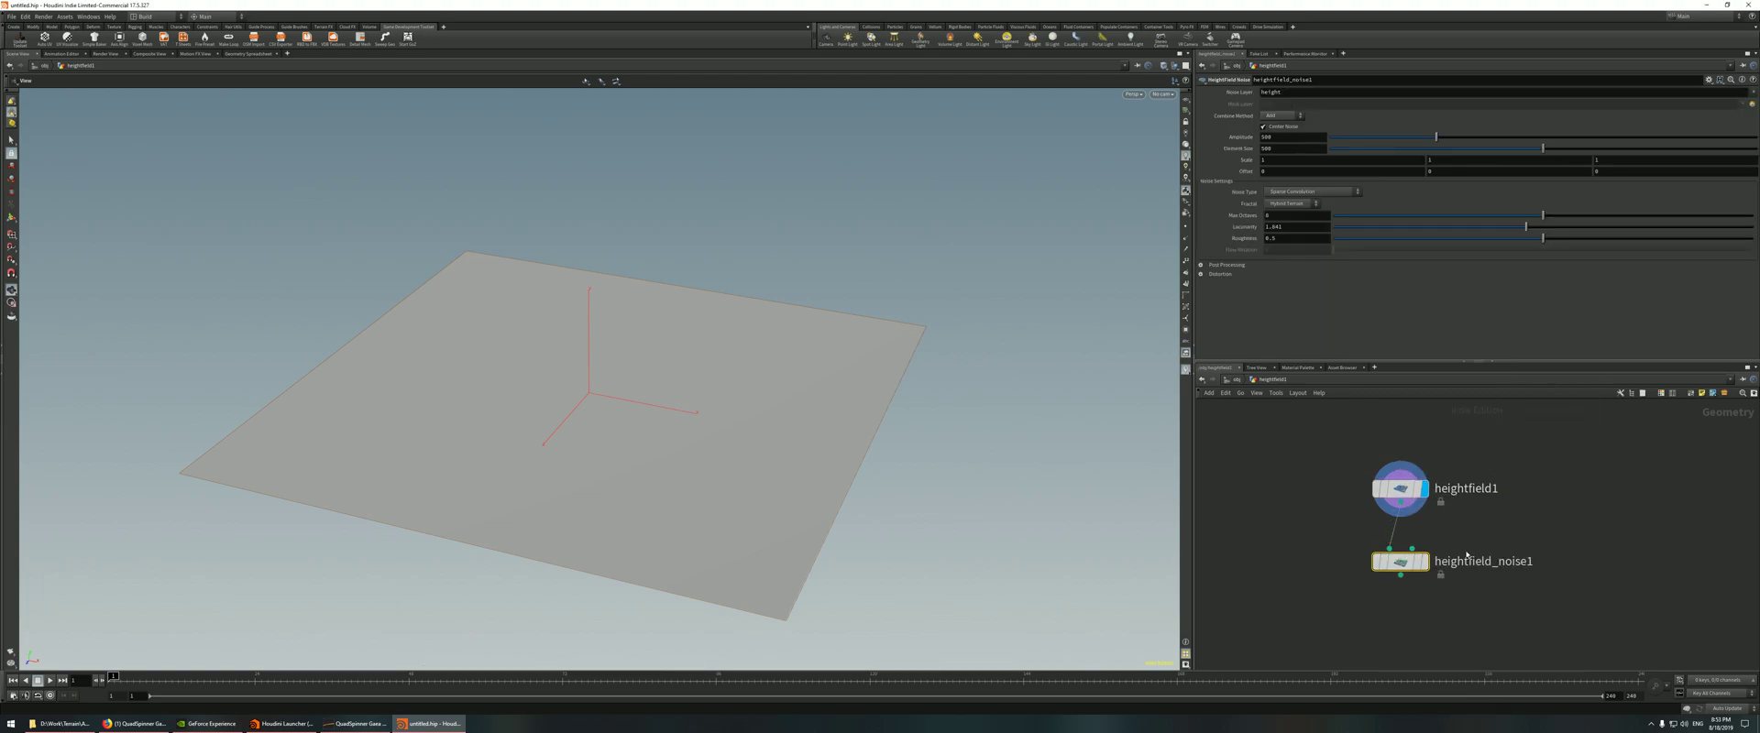
pyautogui.click(1424, 562)
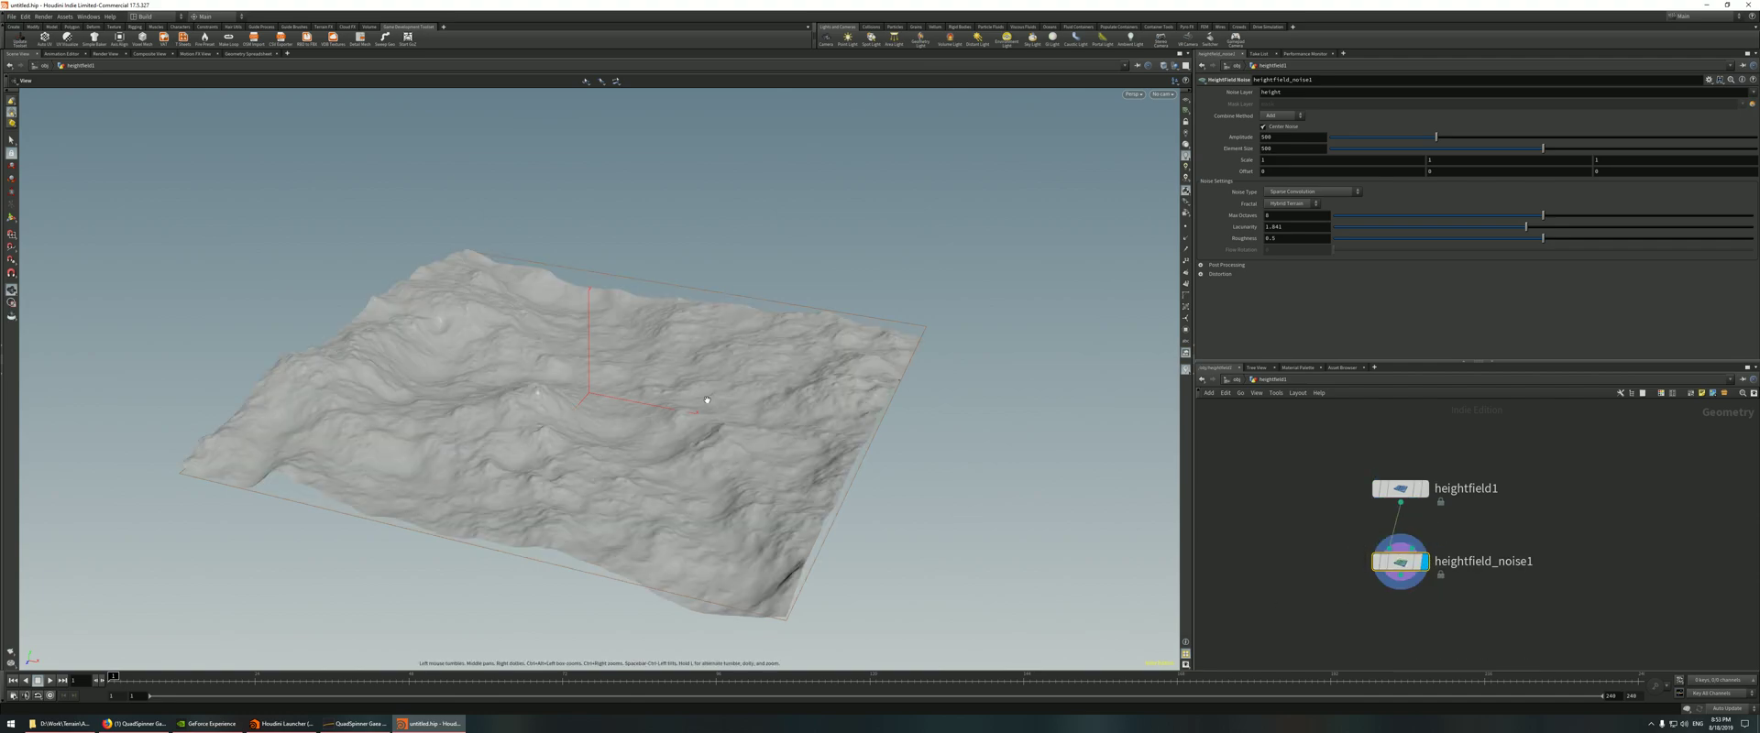
pyautogui.moveTo(691, 397); pyautogui.dragTo(966, 416)
pyautogui.scroll(-1, 1311, 479)
pyautogui.scroll(3, 1409, 594)
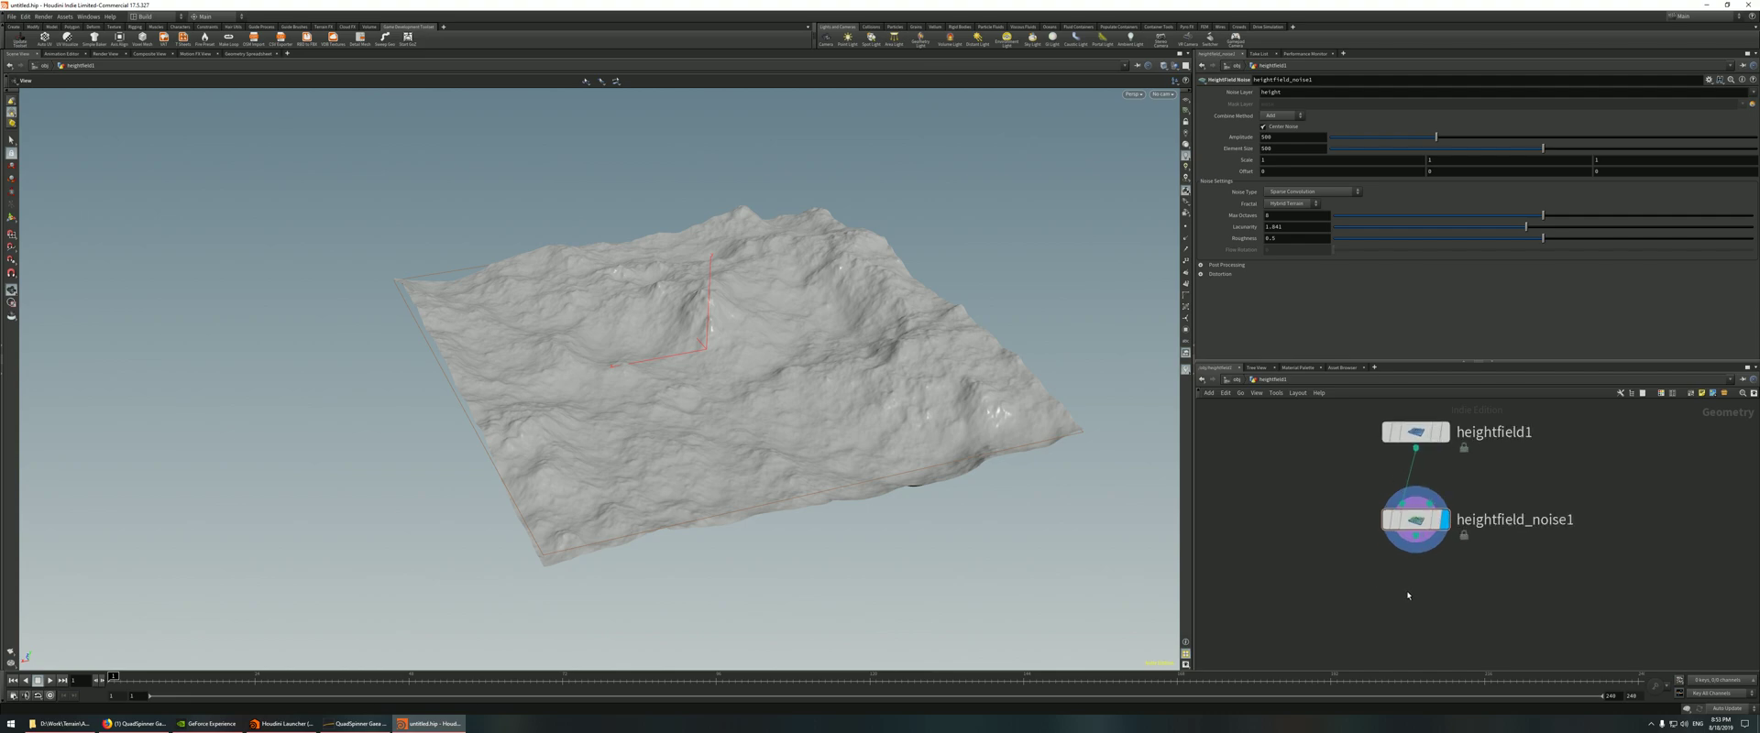
pyautogui.press('Tab')
pyautogui.write('dis')
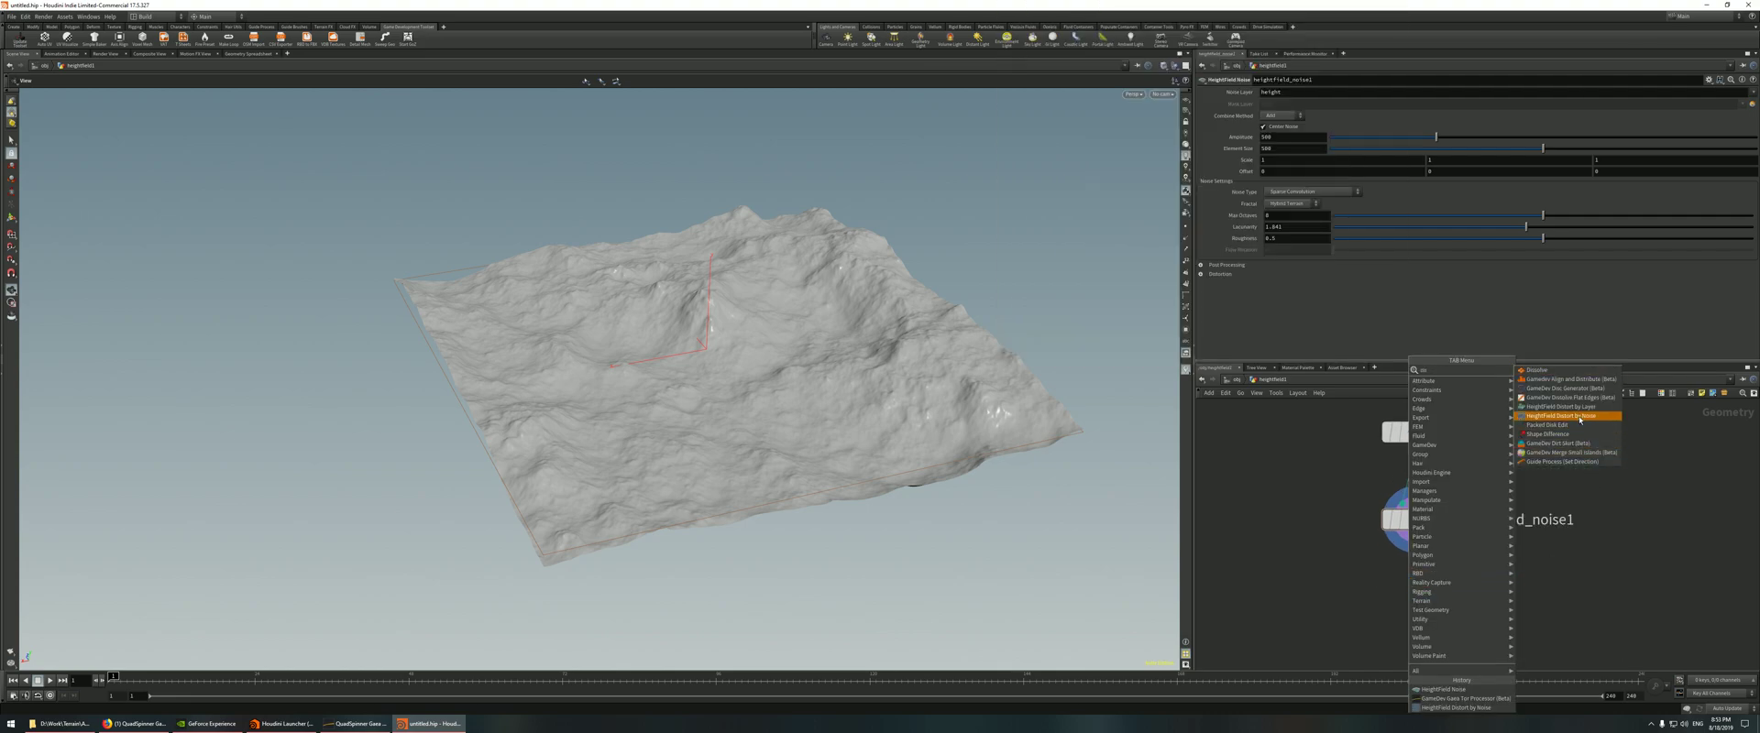
# - Wire a HeightField Distort by Noise node under the noise node with Element Size 285, Amplitude 91
pyautogui.click(1579, 419)
pyautogui.click(1410, 553)
pyautogui.moveTo(1406, 555); pyautogui.dragTo(1416, 605)
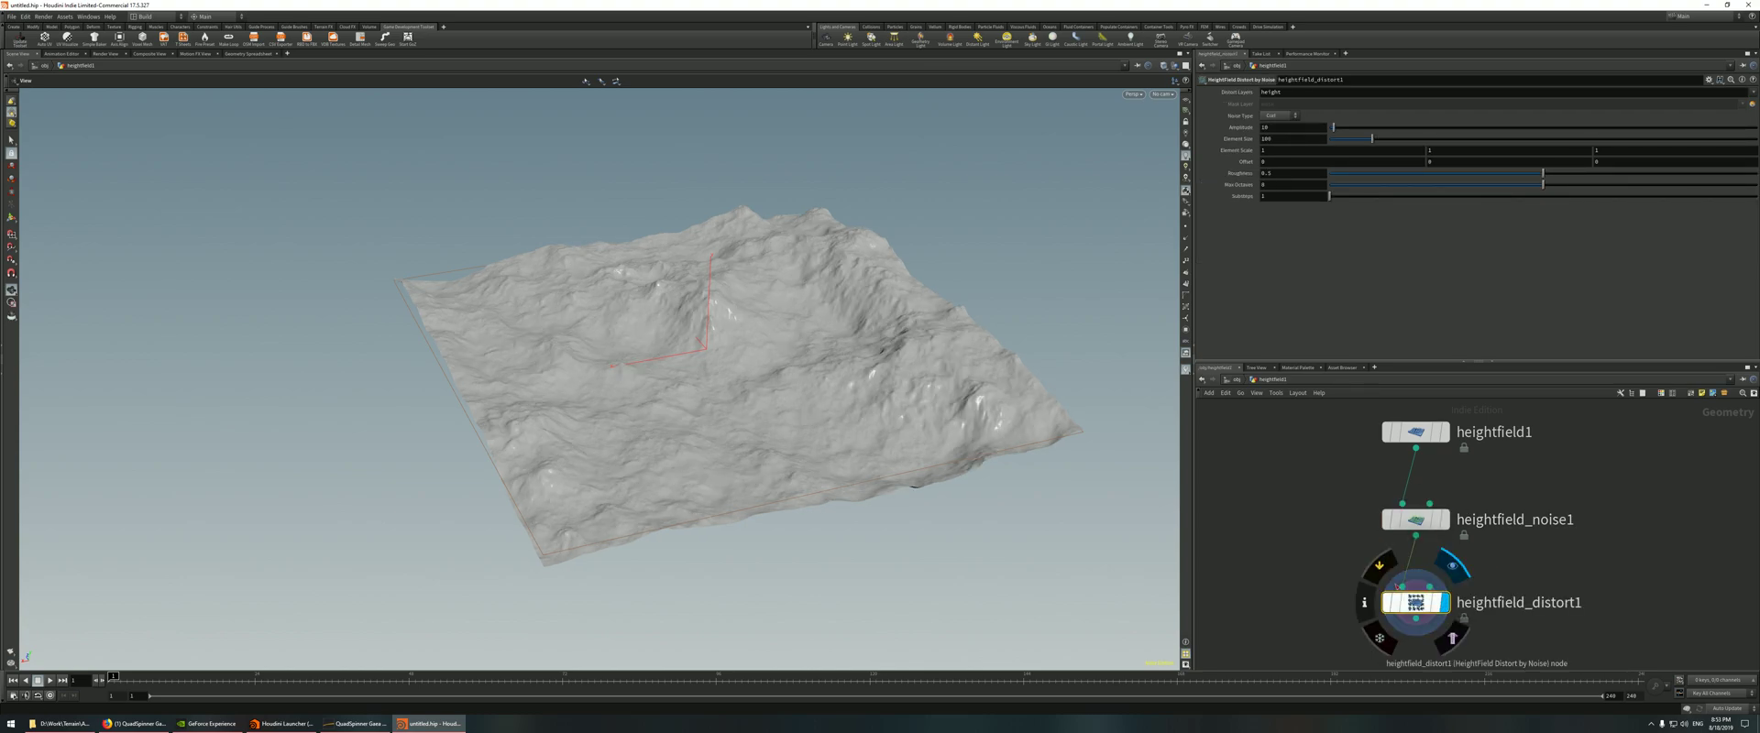
pyautogui.moveTo(1371, 140); pyautogui.dragTo(1451, 138)
pyautogui.moveTo(1334, 129); pyautogui.dragTo(1398, 134)
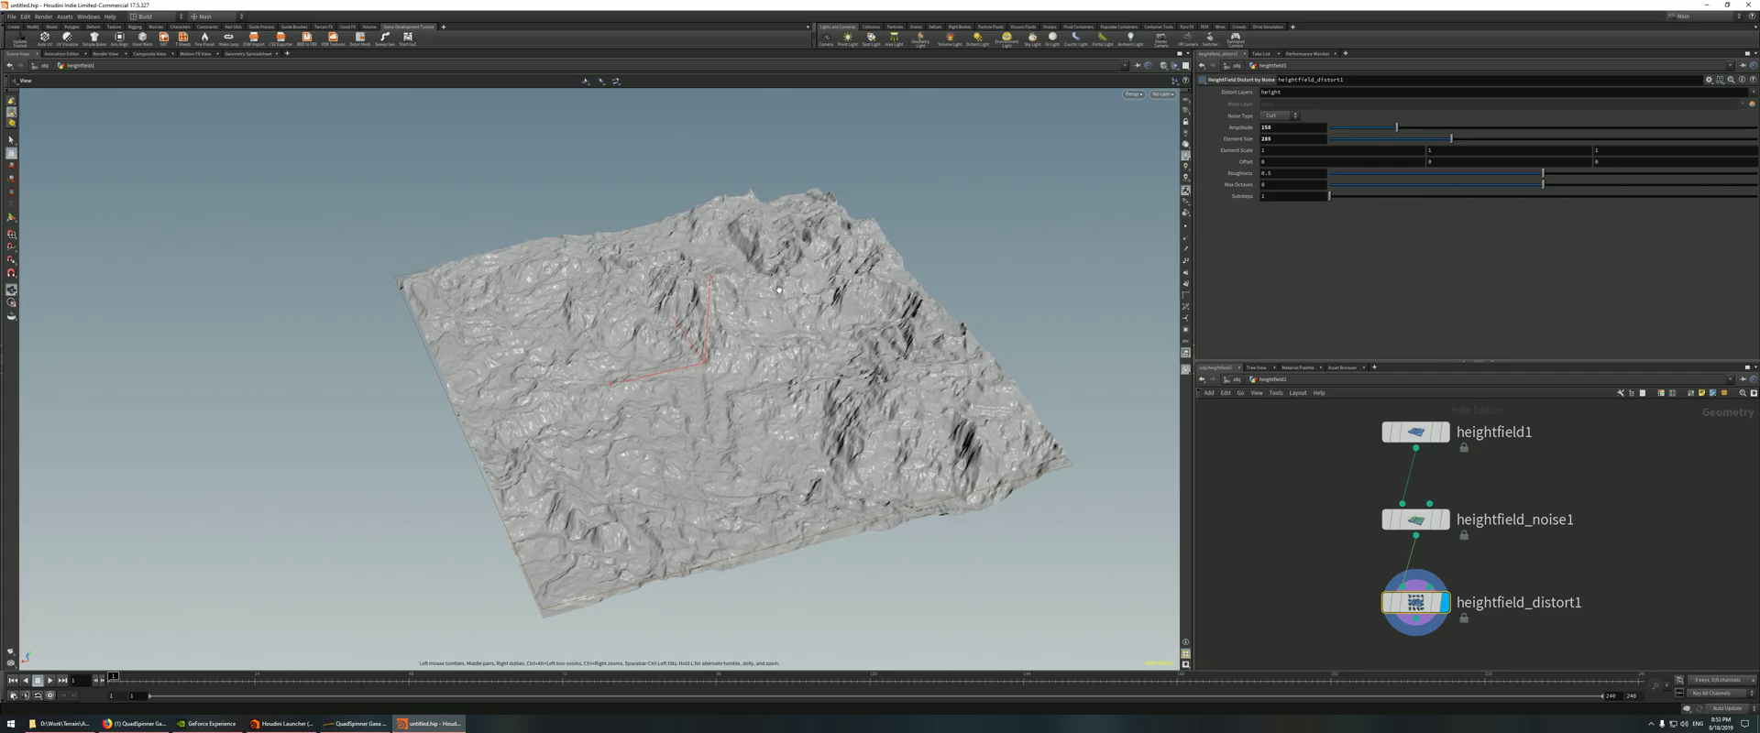
# - Inspect the distorted terrain from an oblique angle, nudging heightfield_distort1 slightly right
pyautogui.moveTo(794, 334); pyautogui.dragTo(903, 463)
pyautogui.scroll(5, 978, 326)
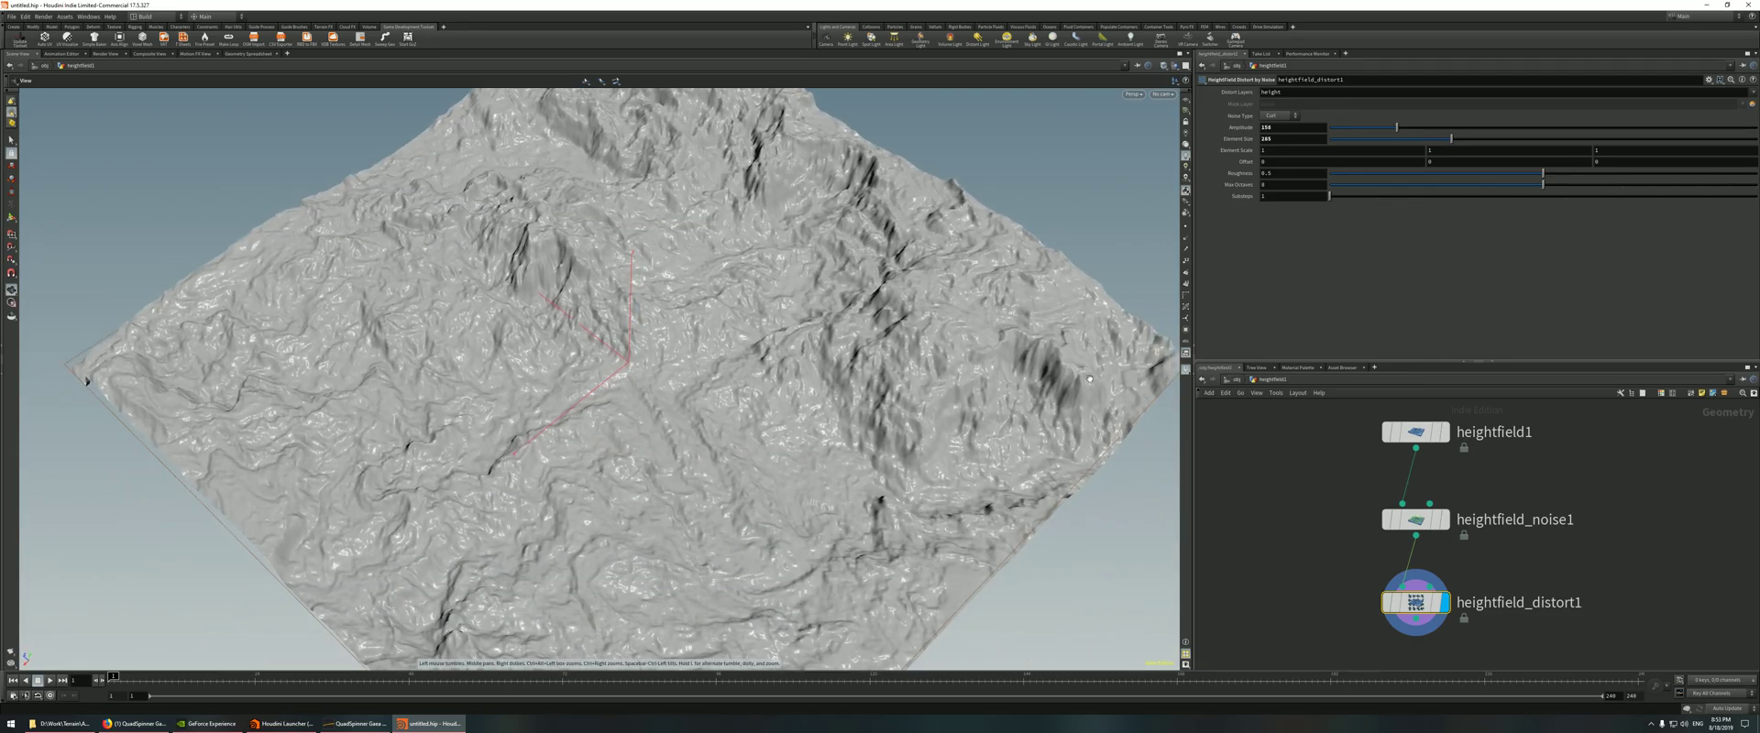
pyautogui.scroll(-2, 1382, 460)
pyautogui.moveTo(1407, 561); pyautogui.dragTo(1416, 557)
pyautogui.scroll(2, 1409, 561)
pyautogui.scroll(-1, 1348, 492)
pyautogui.scroll(2, 1398, 602)
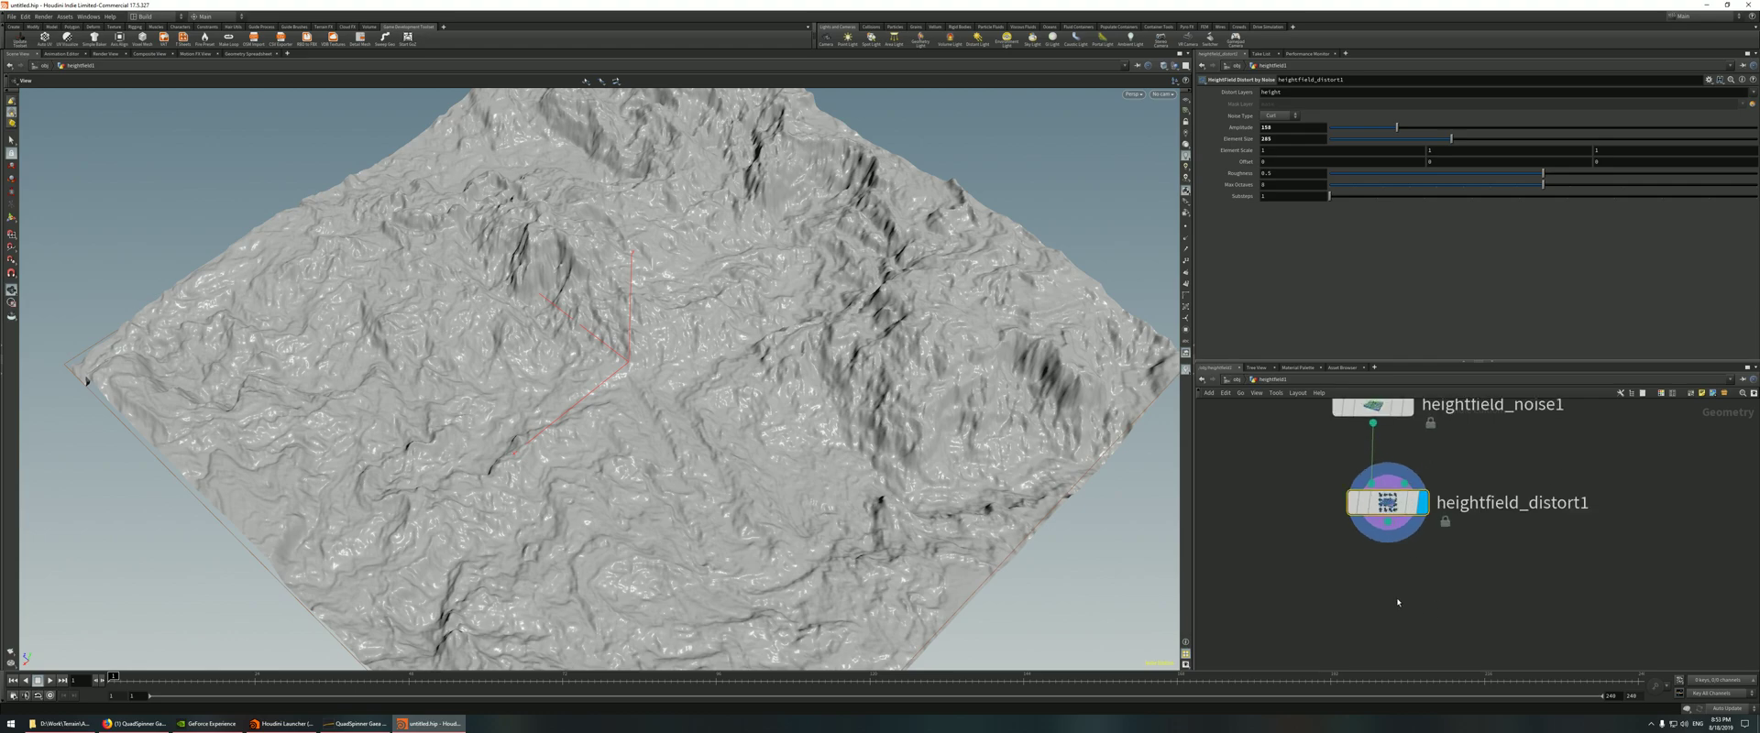
pyautogui.scroll(-6, 826, 429)
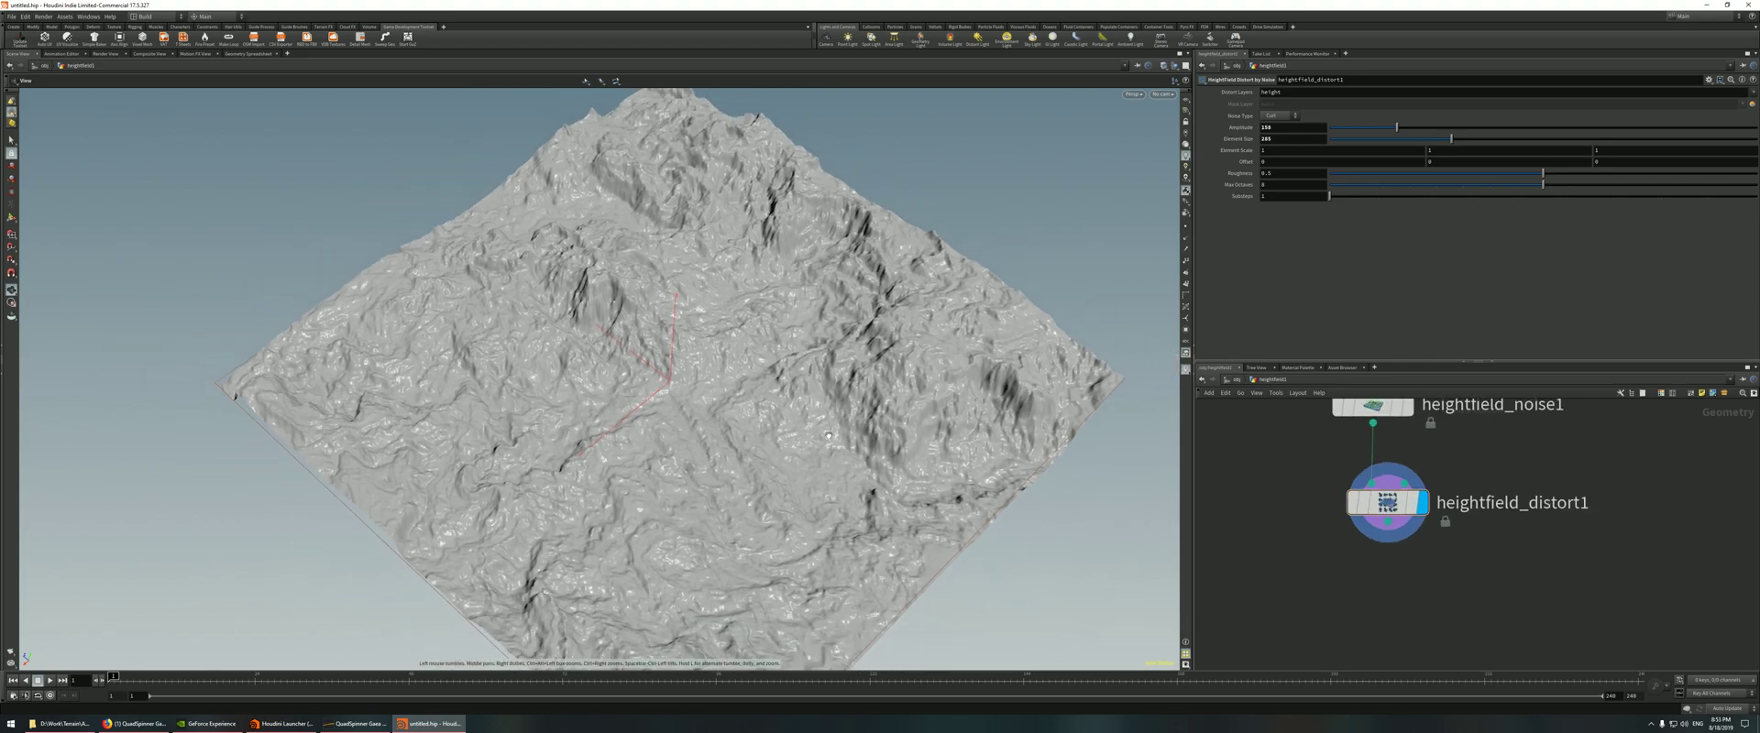
pyautogui.moveTo(721, 357); pyautogui.dragTo(765, 309)
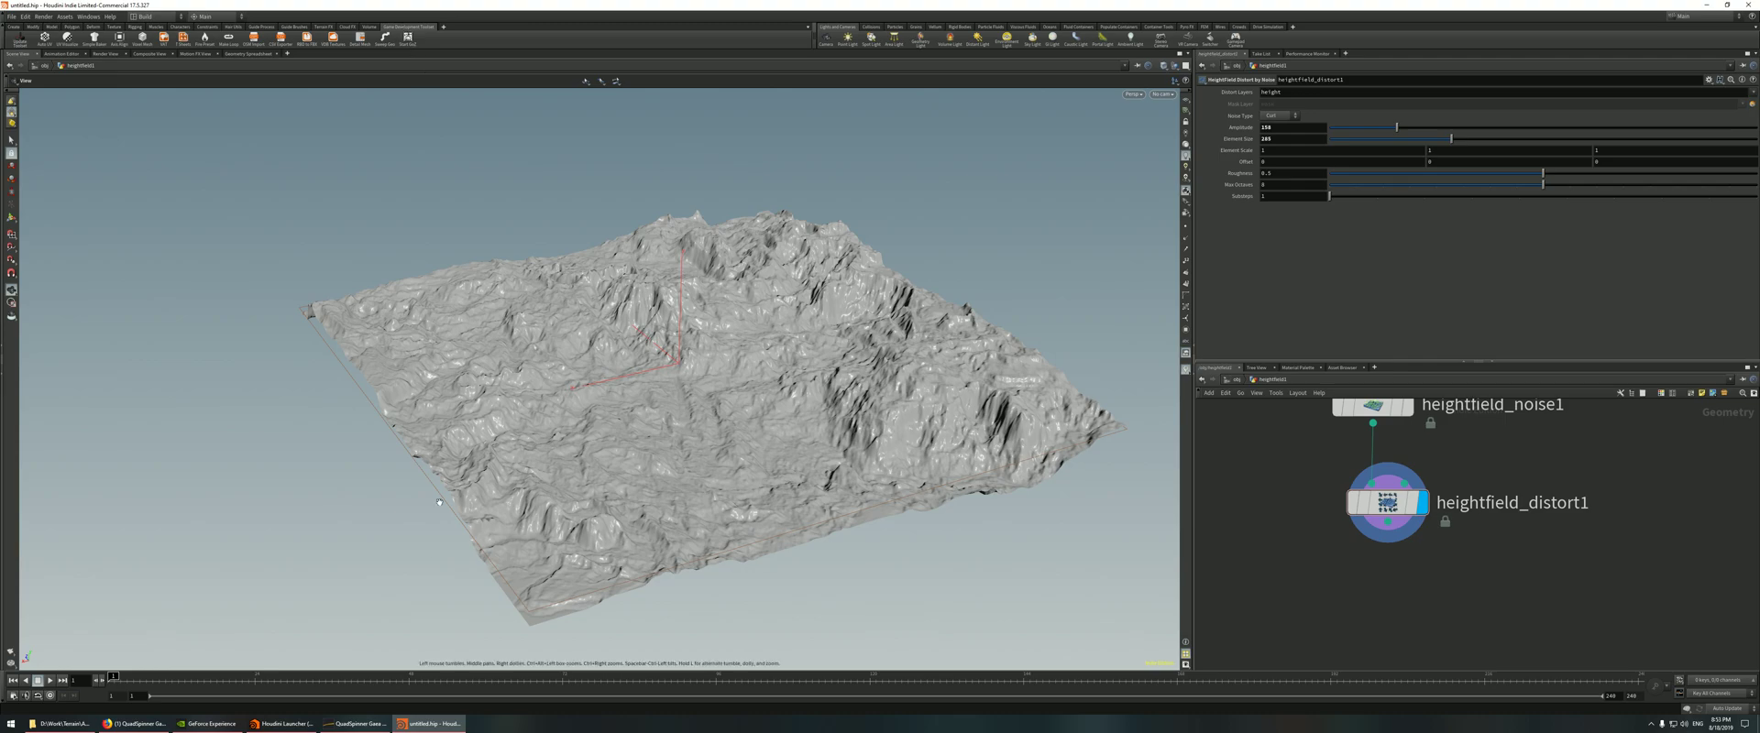
# - Browse the Houdini Launcher's Houdini Engine, HQueue, Houdini and Gamedev Tools sections to check installed versions
pyautogui.click(299, 722)
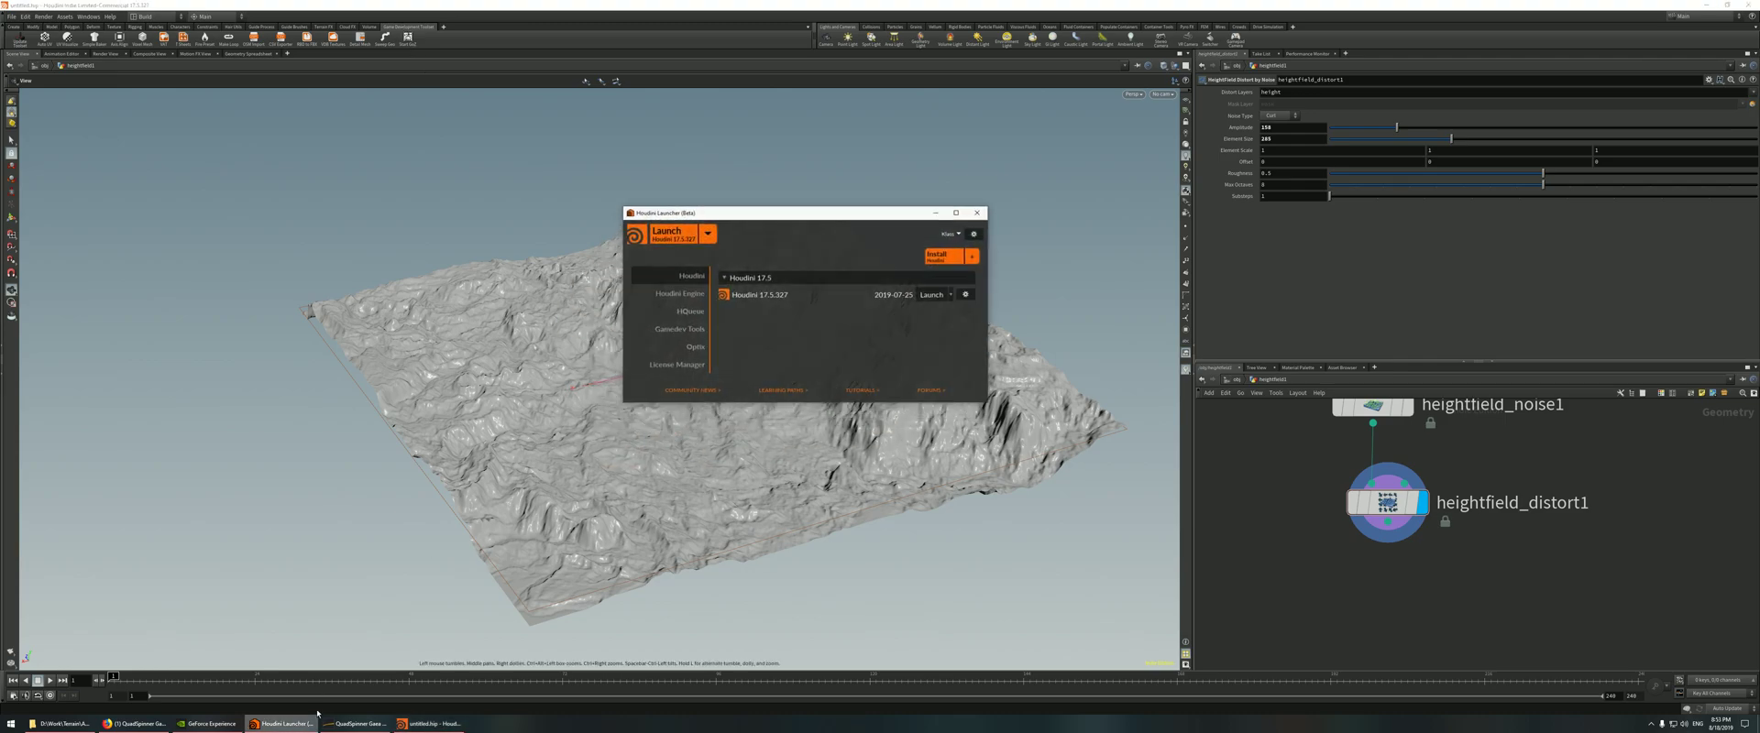
pyautogui.click(674, 287)
pyautogui.click(685, 305)
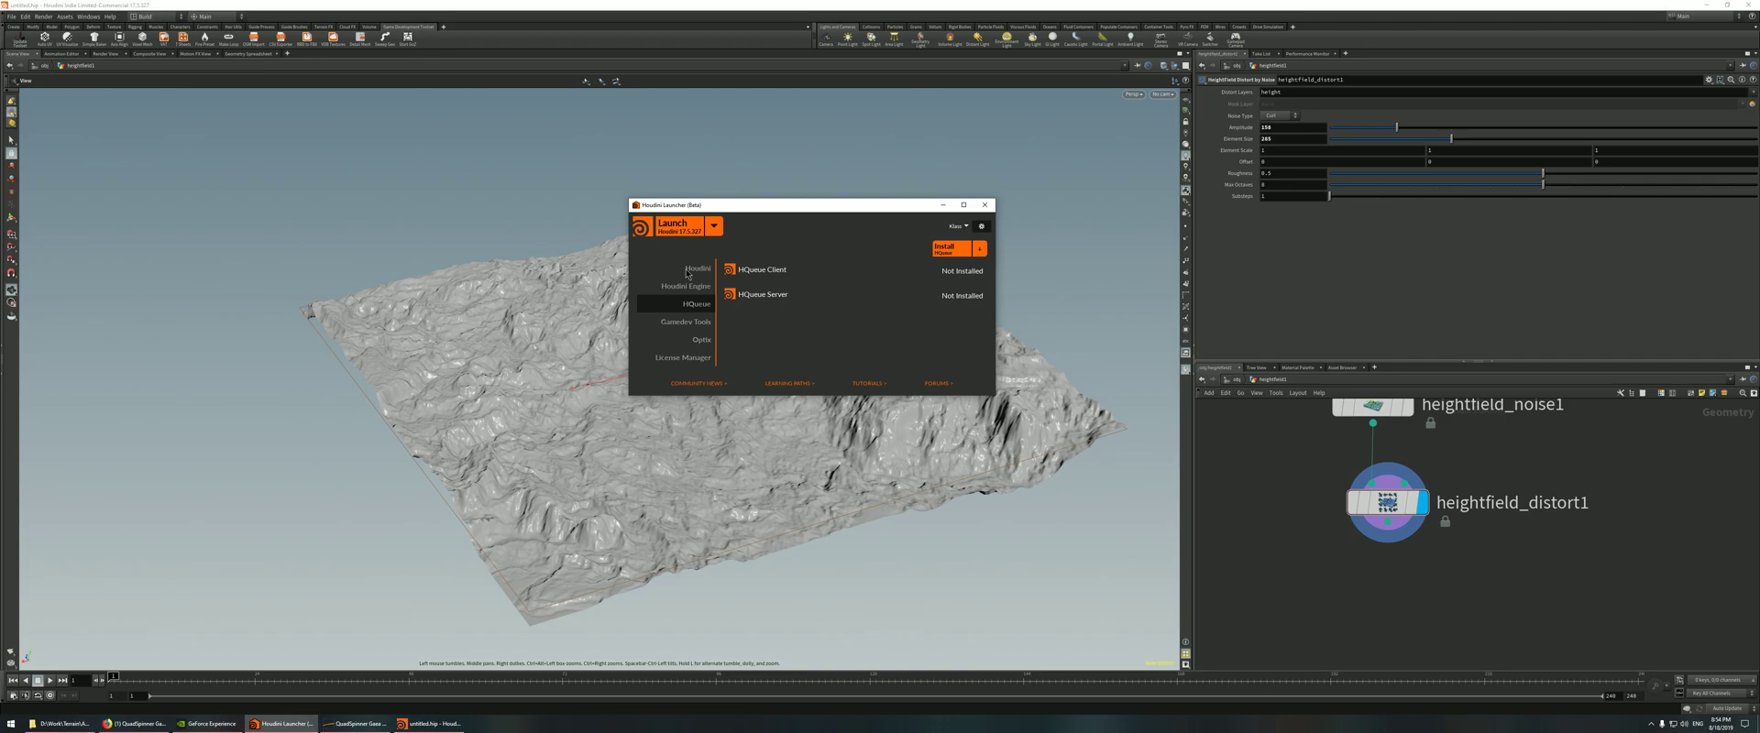
pyautogui.click(690, 270)
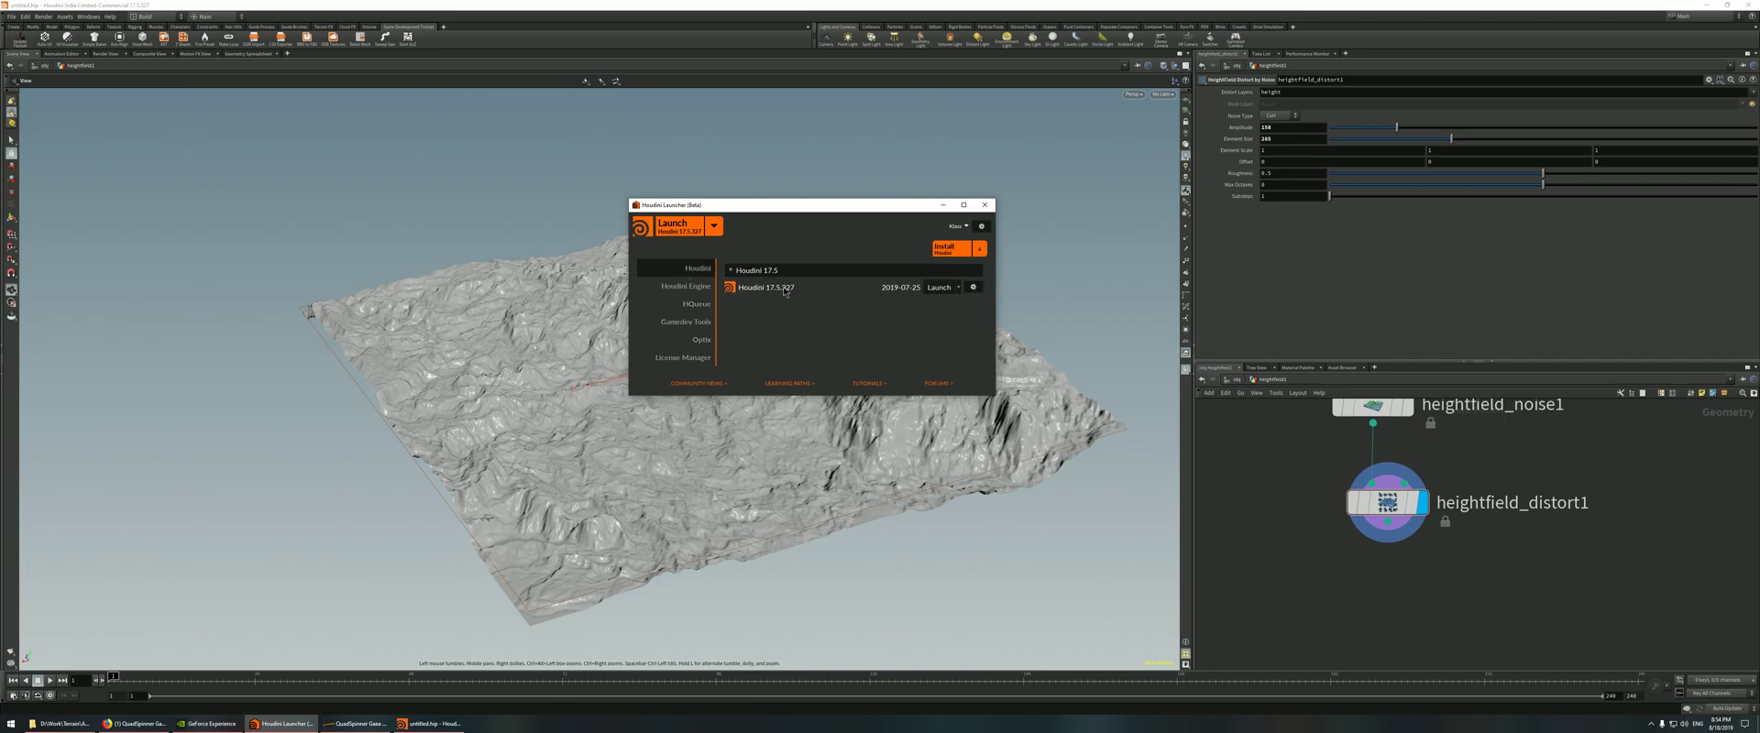
pyautogui.click(693, 288)
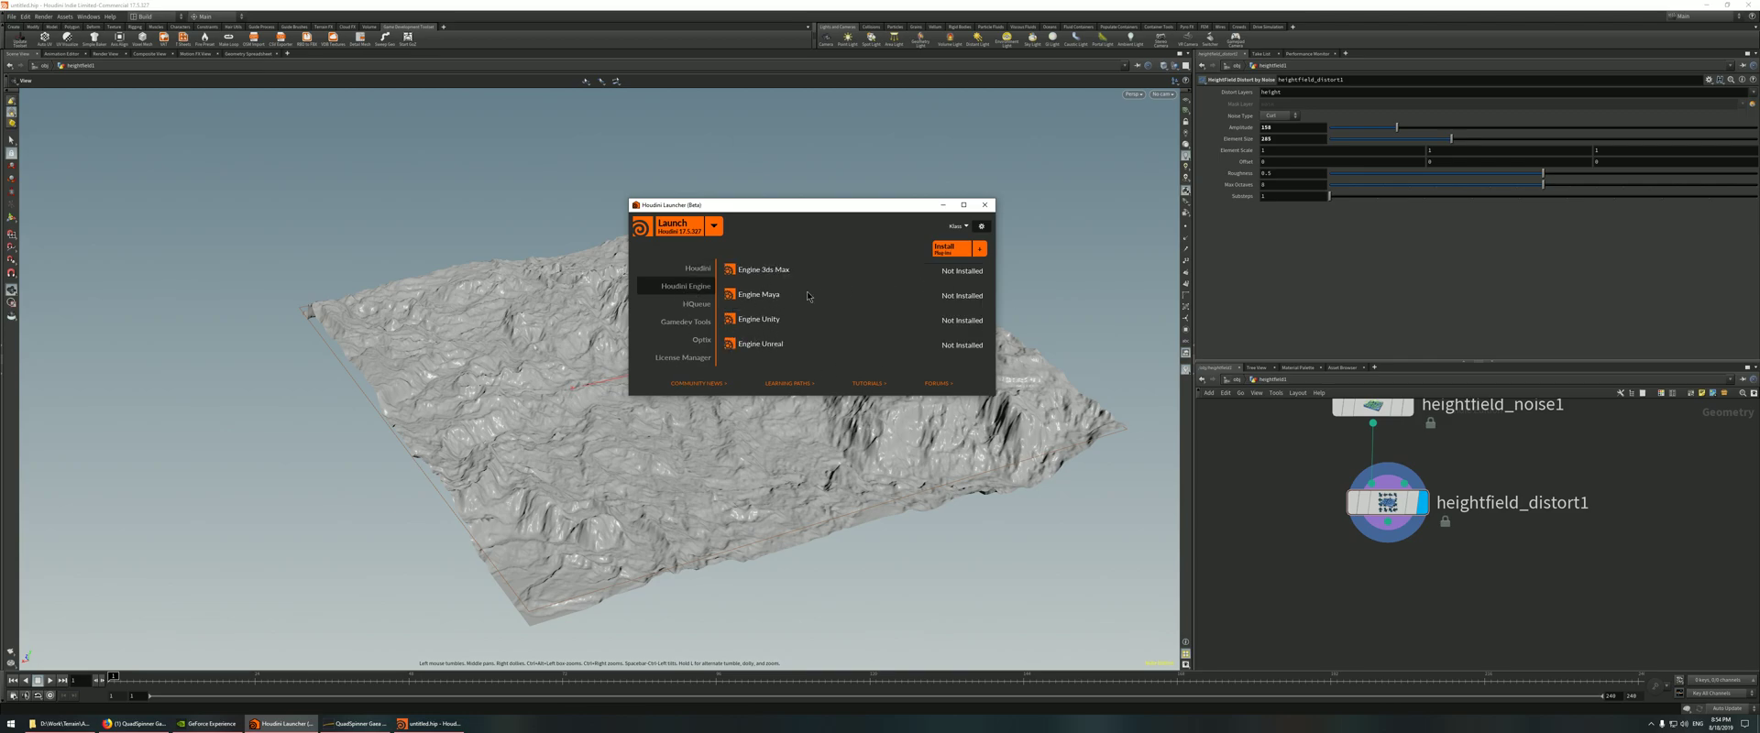
pyautogui.click(680, 323)
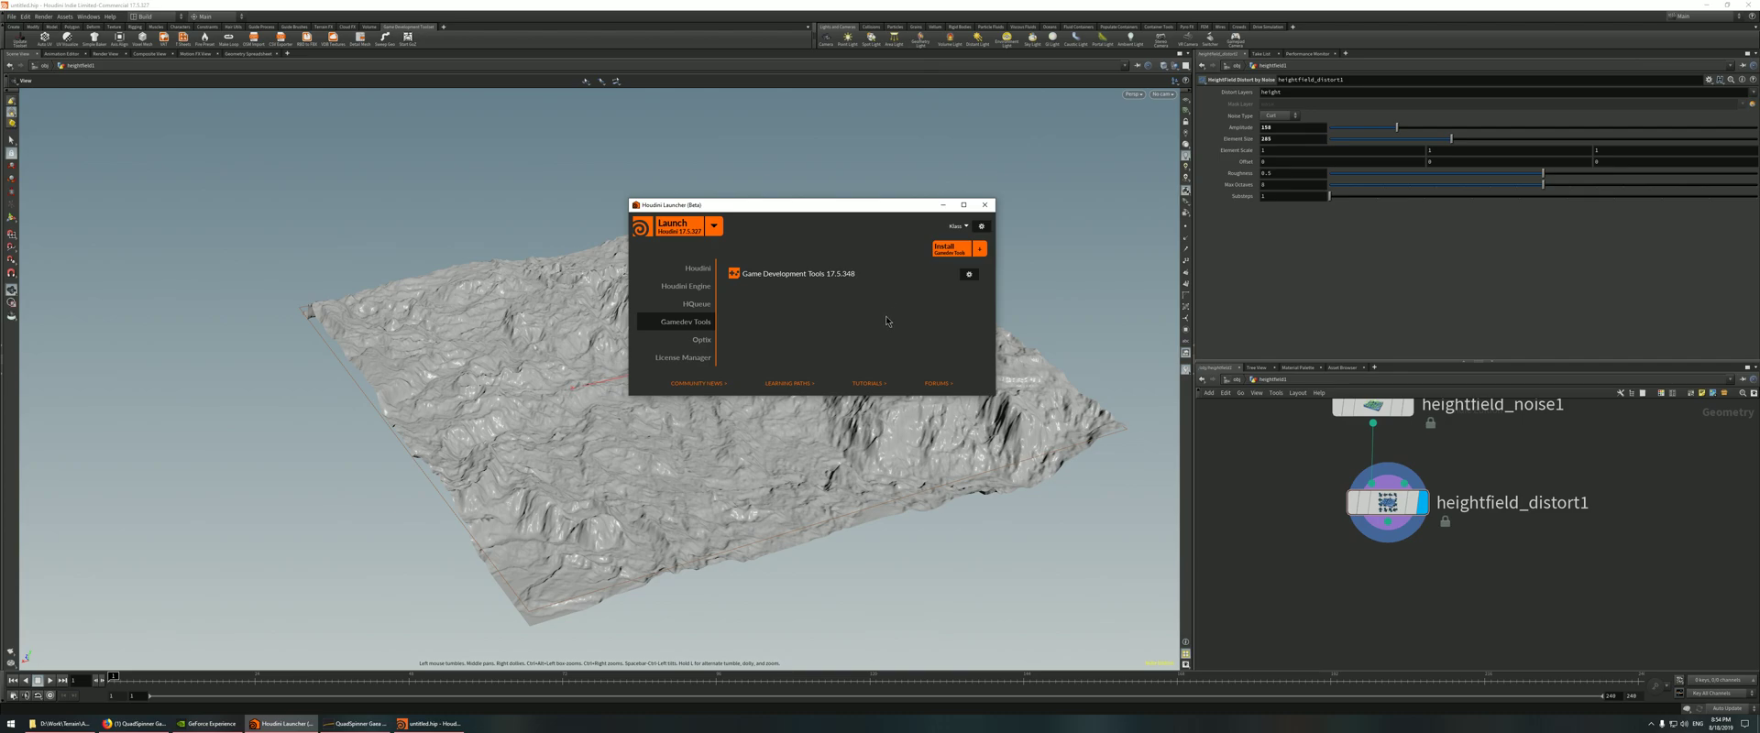
# - Back in Houdini, add a GameDev Gaea Tor Processor node (search 'gai') below heightfield_distort1
pyautogui.click(491, 4)
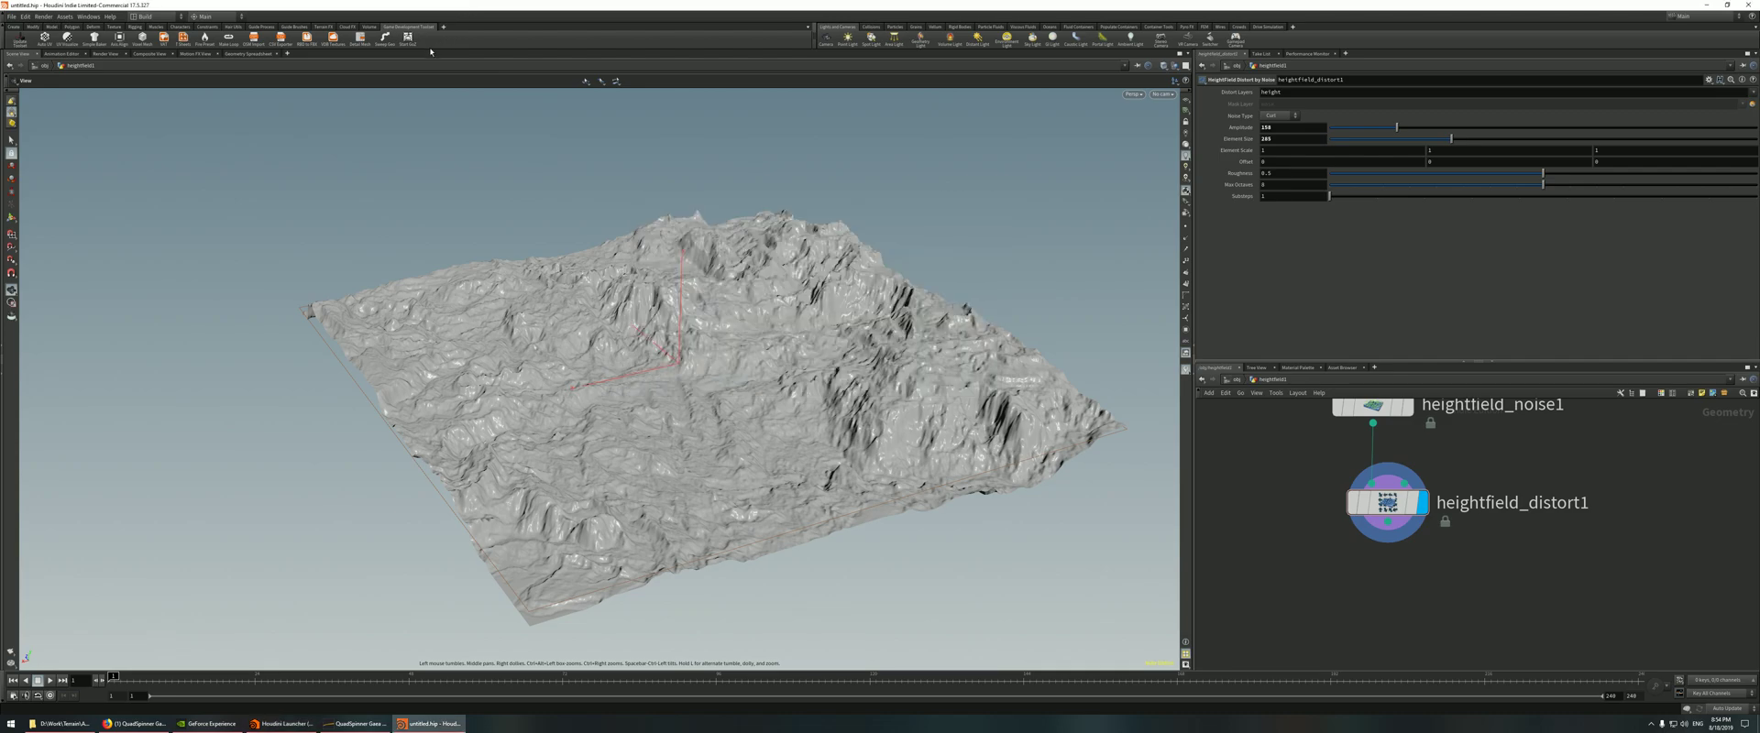
pyautogui.click(442, 27)
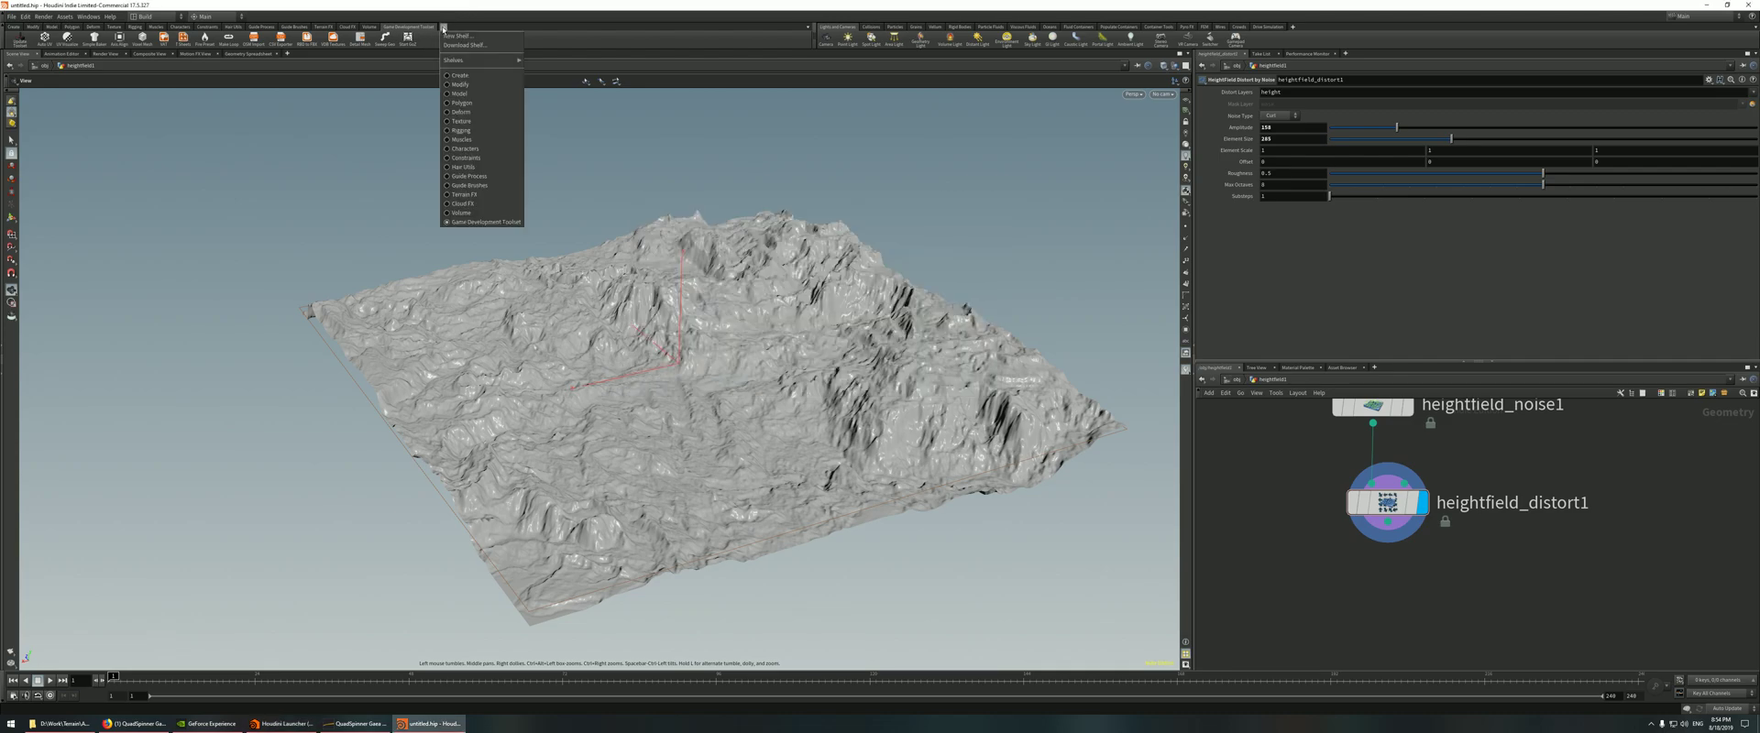
pyautogui.click(450, 6)
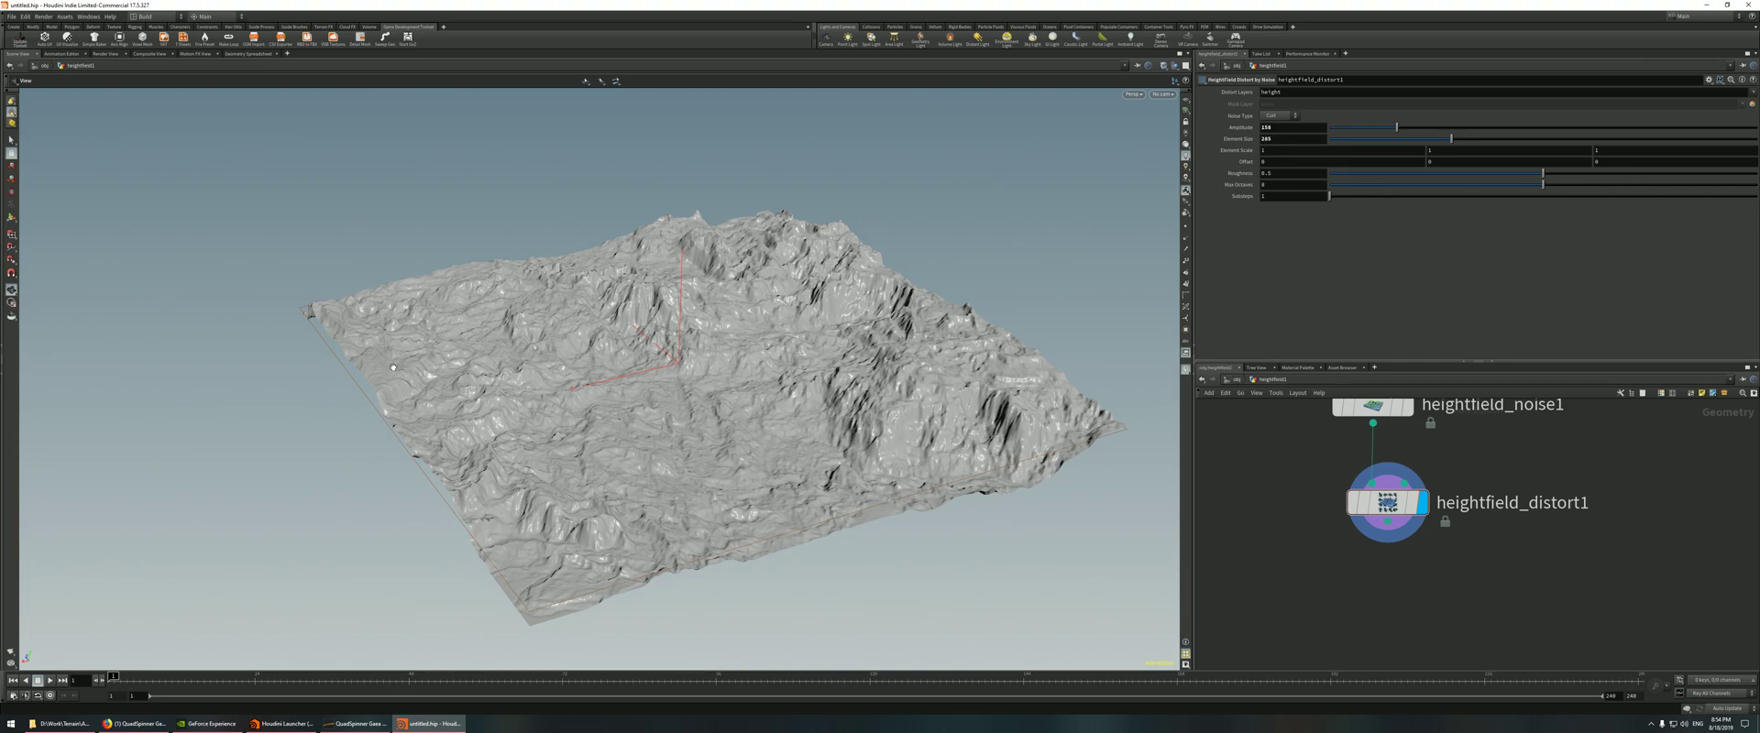
pyautogui.press('Tab')
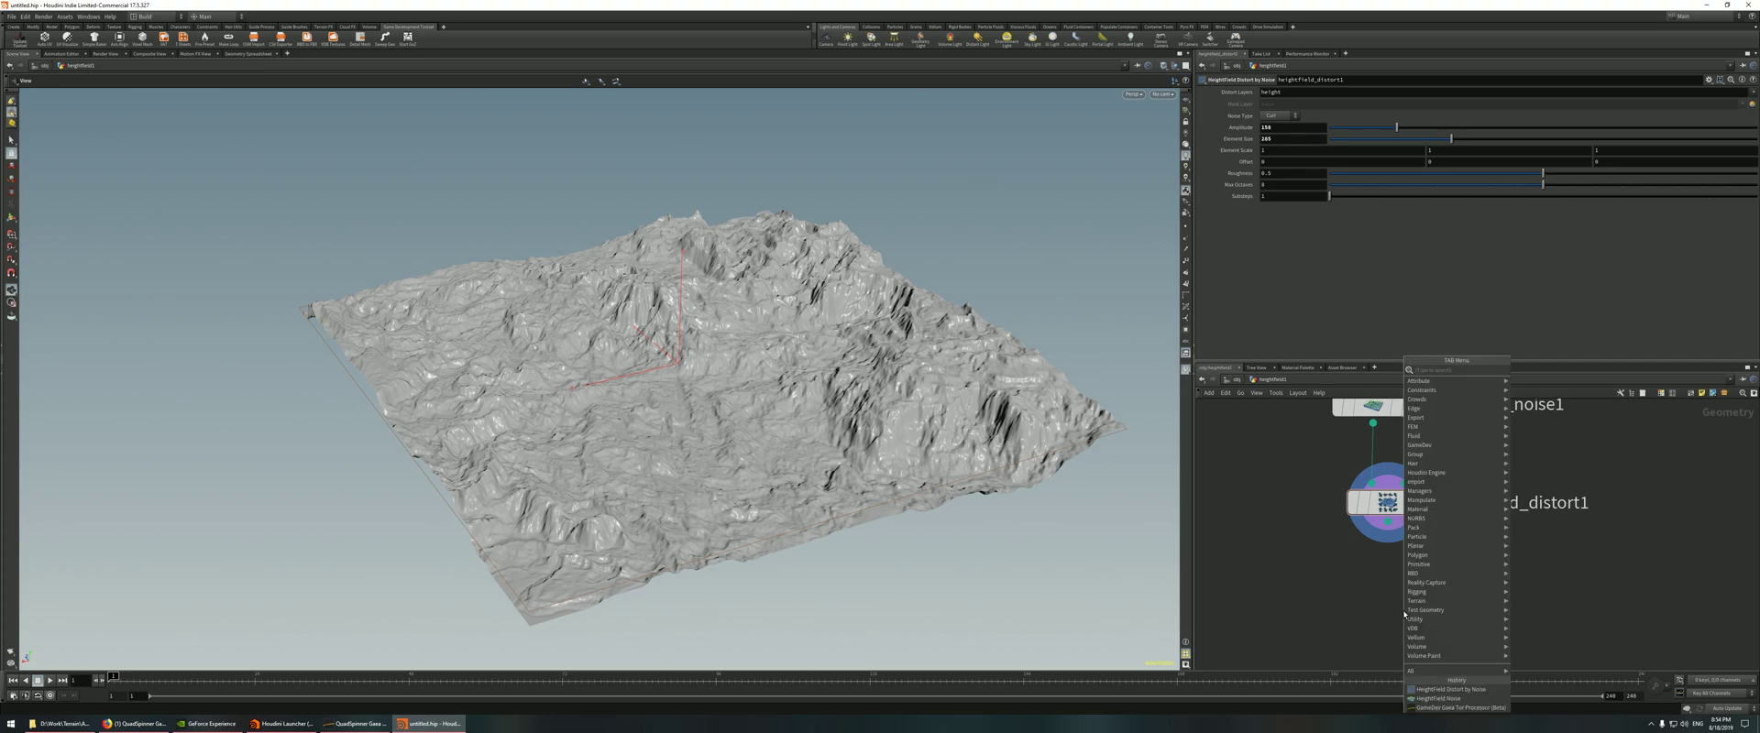
pyautogui.write('ga')
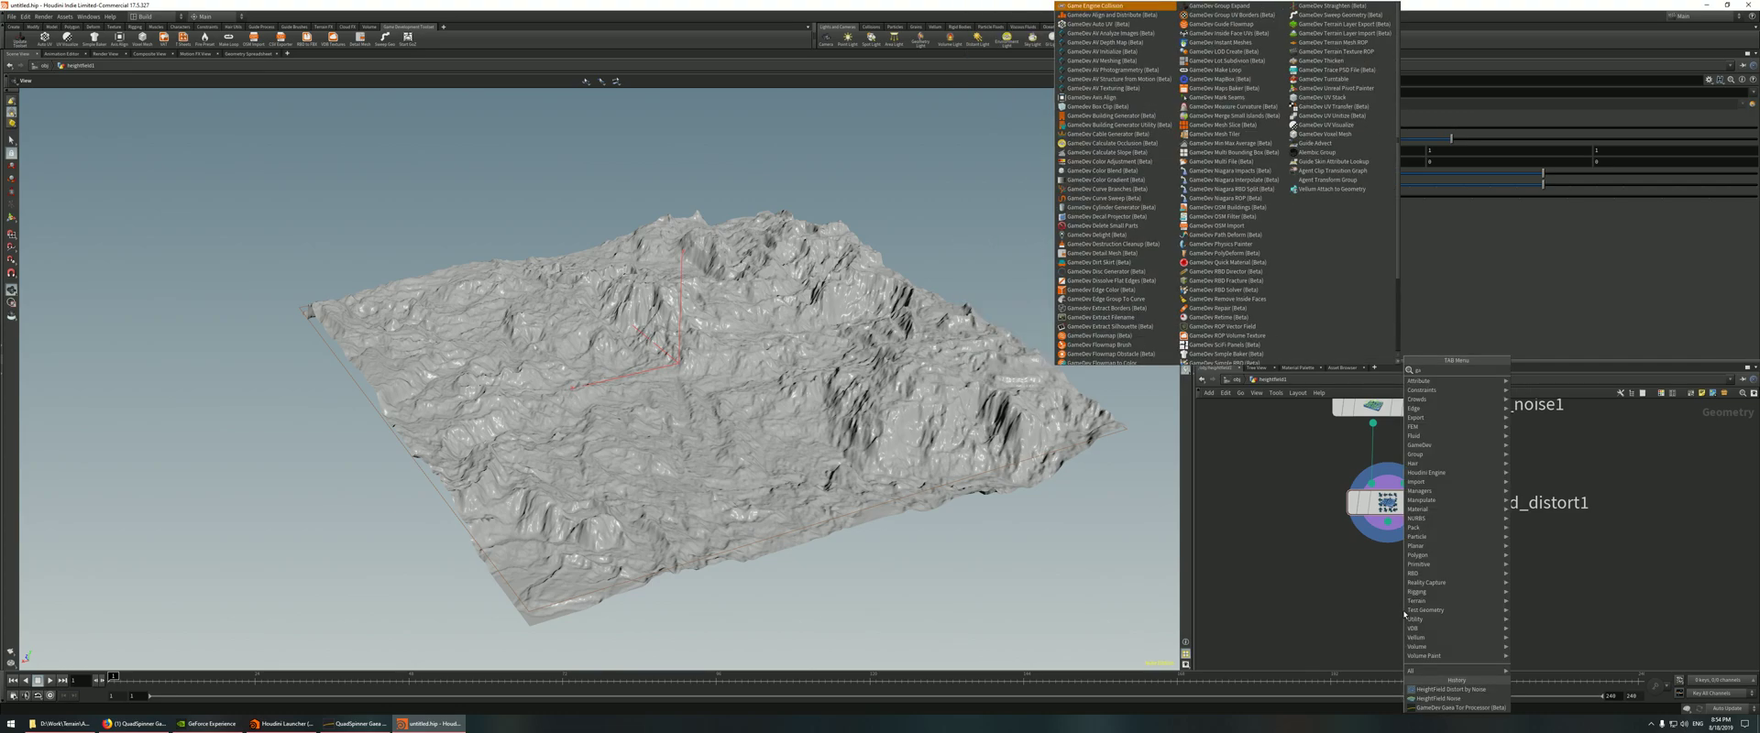
pyautogui.write('i')
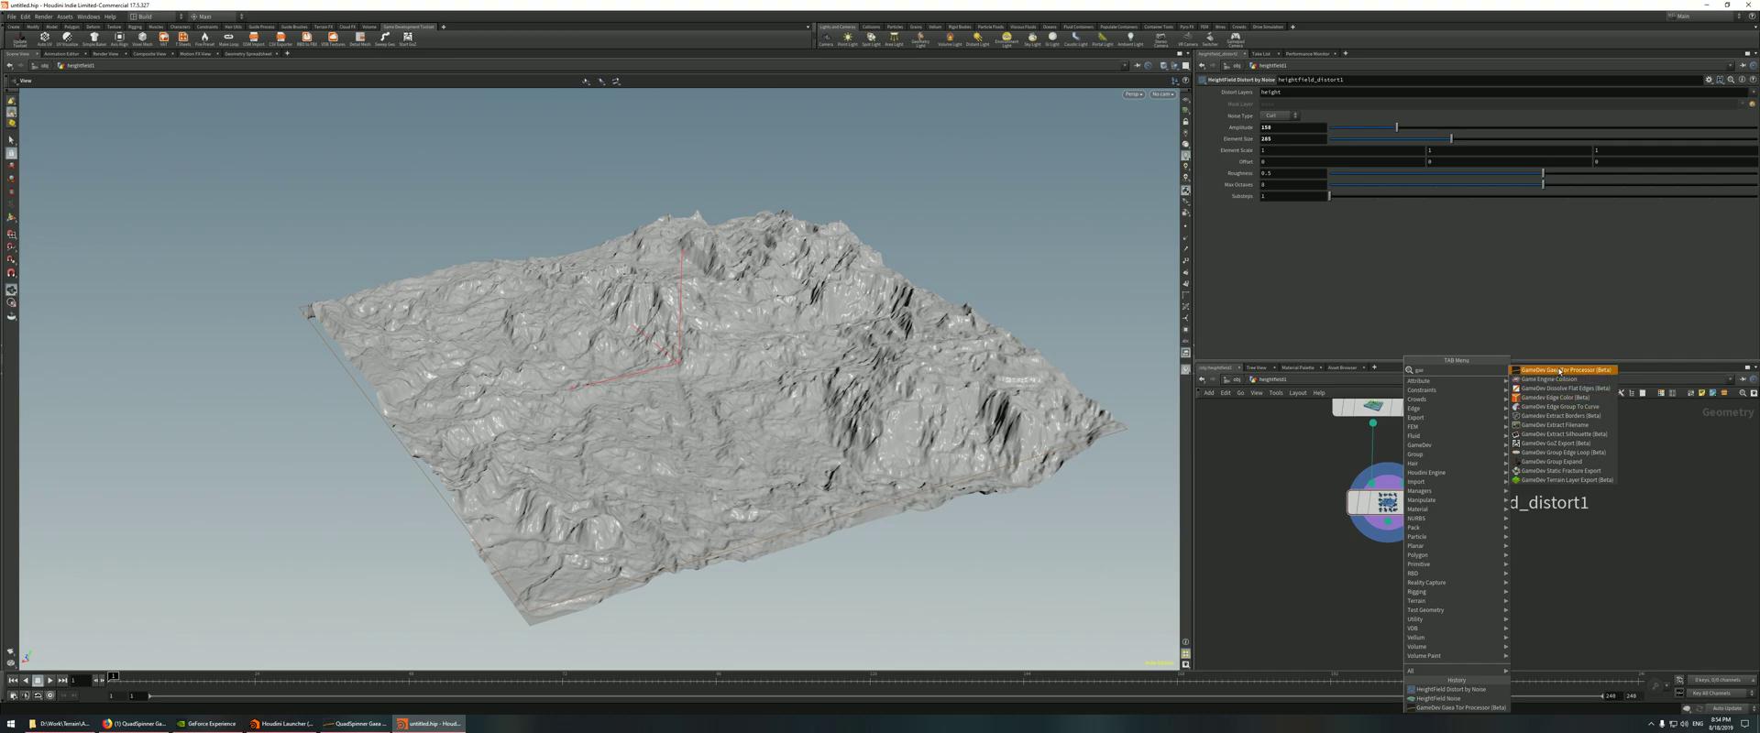
pyautogui.click(1559, 372)
pyautogui.click(1392, 592)
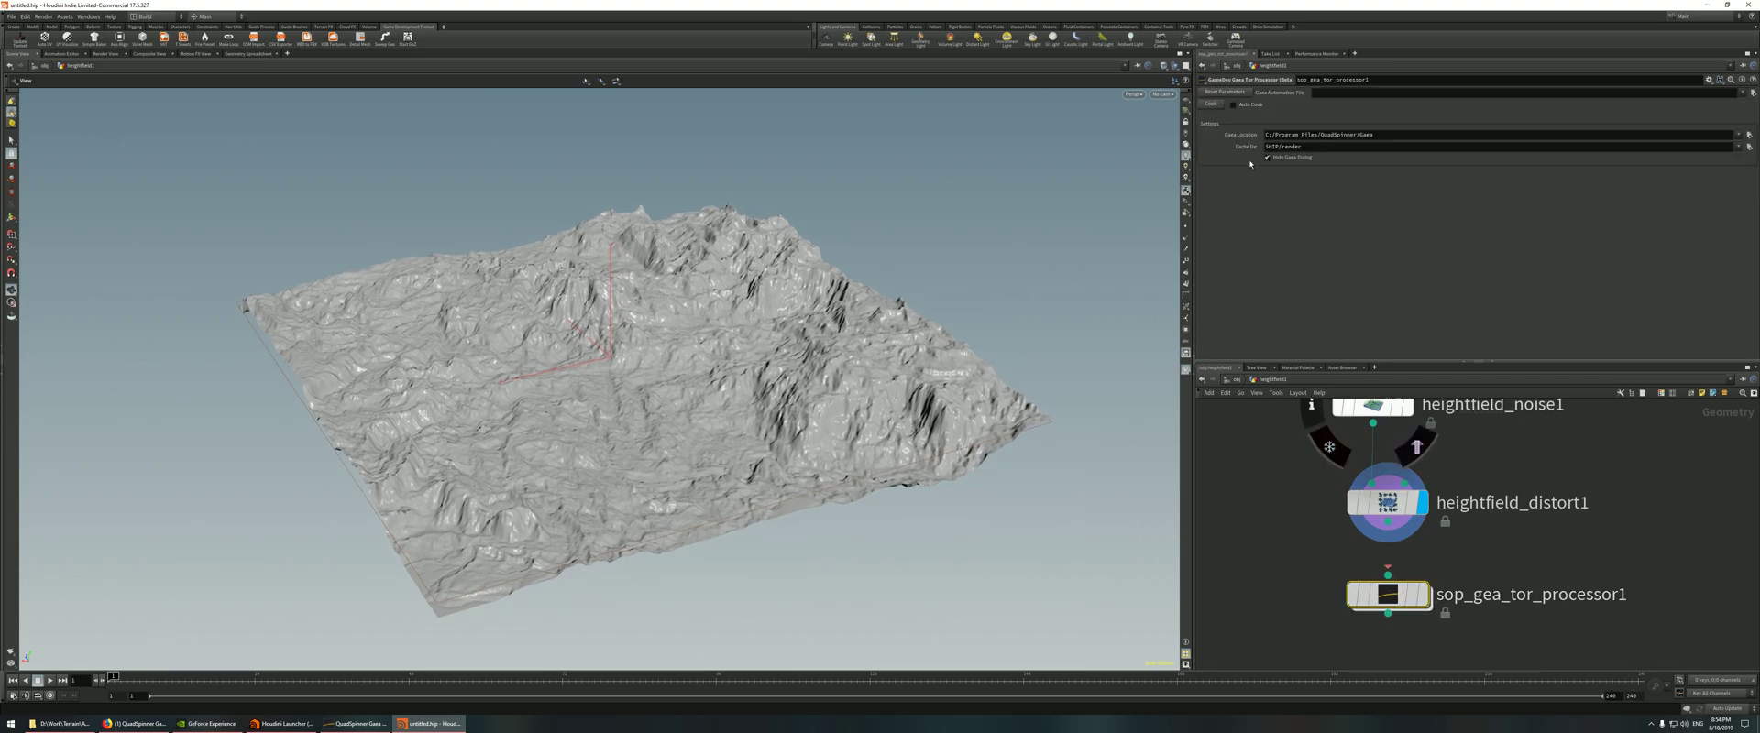
pyautogui.click(1337, 93)
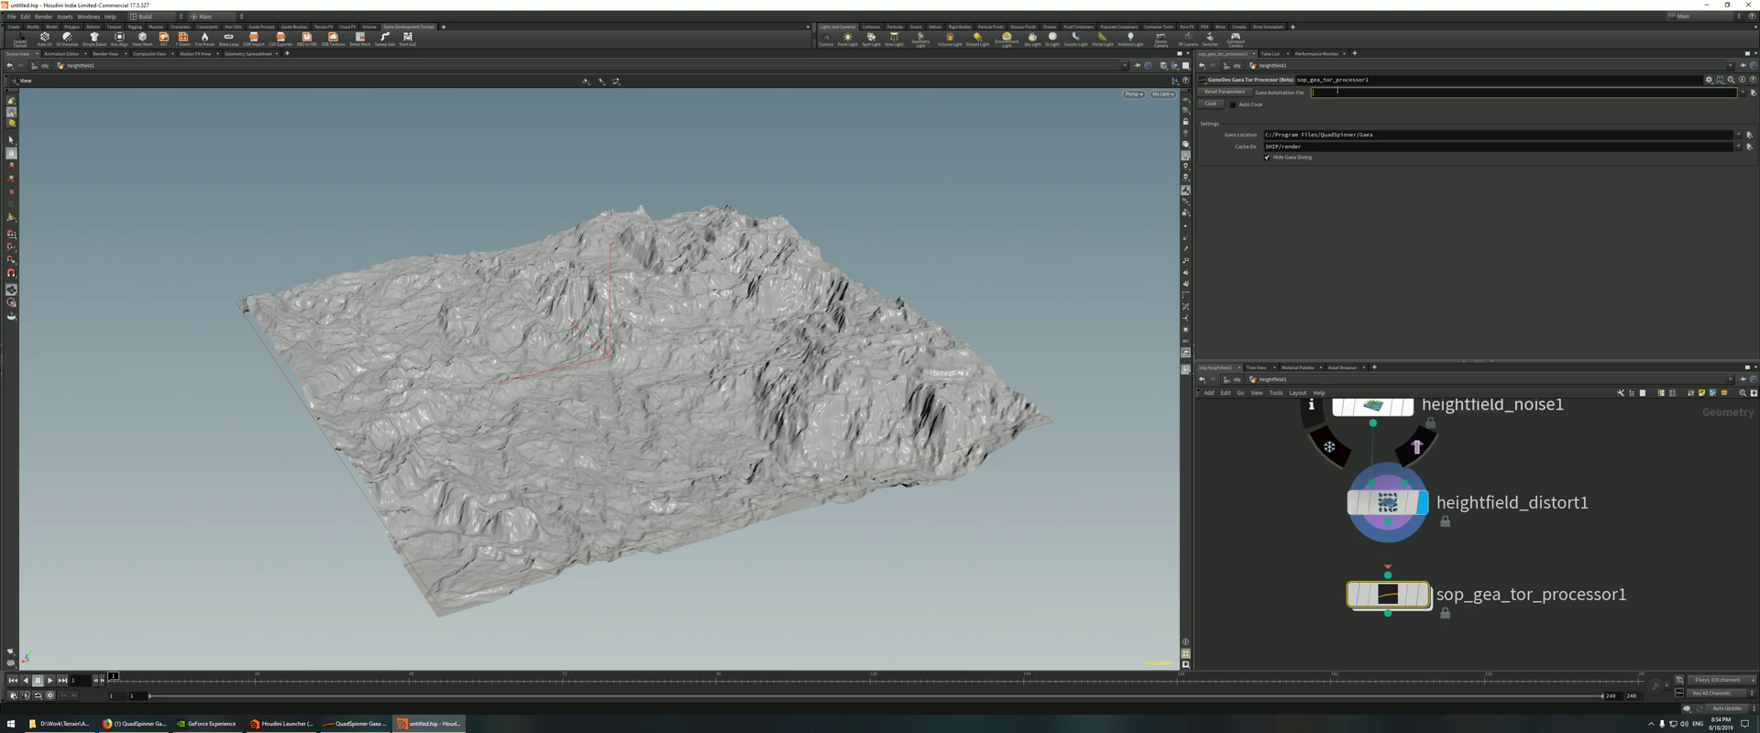
# - Check the Gaea_automation_test.tor file, the Gaea install location and the Cache Dir paths
pyautogui.click(63, 724)
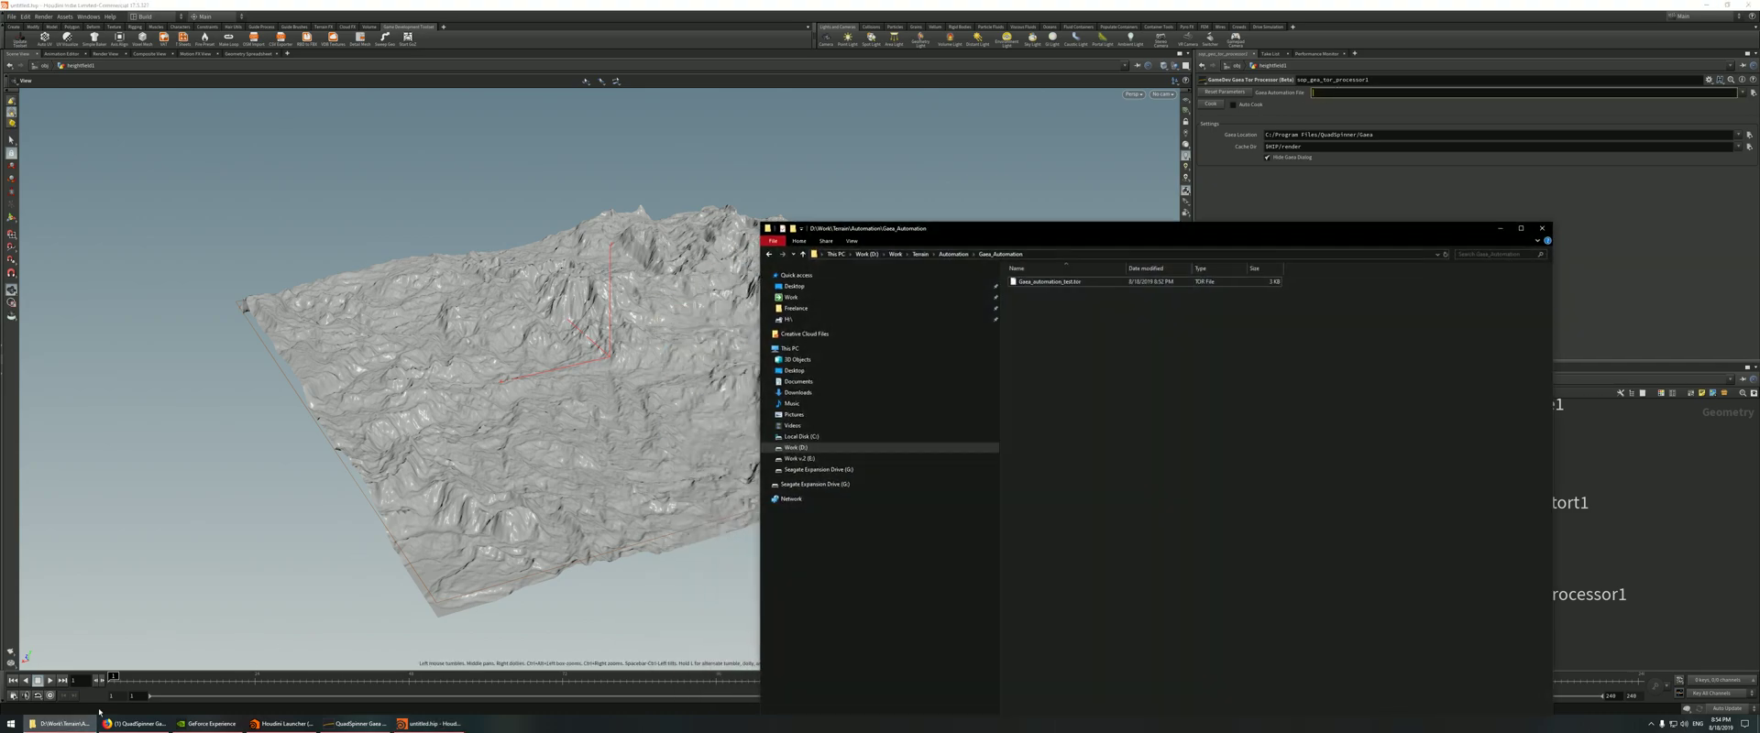
pyautogui.click(1057, 283)
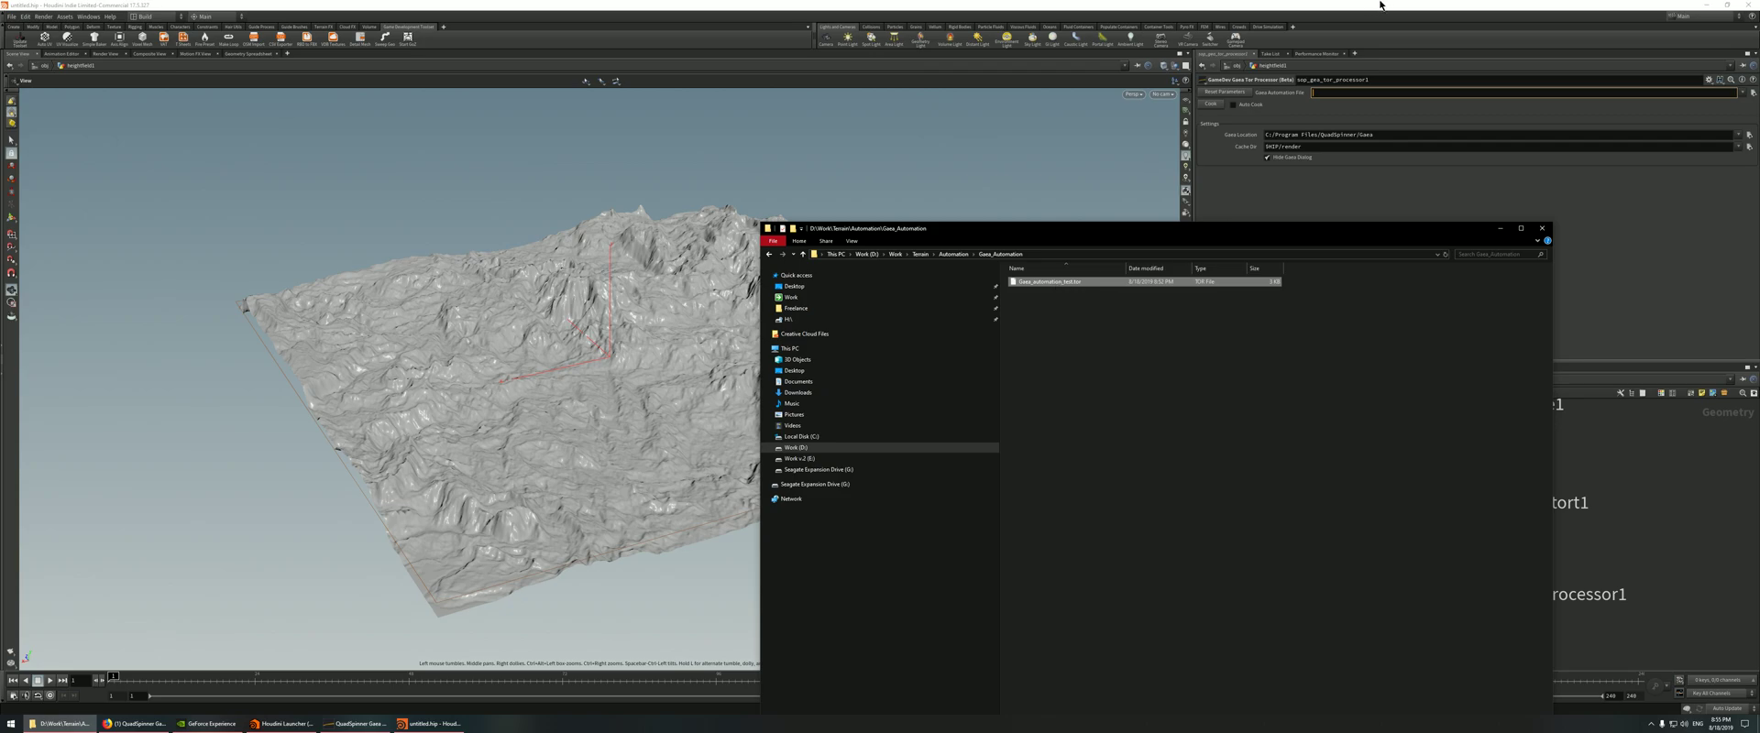
pyautogui.click(1378, 4)
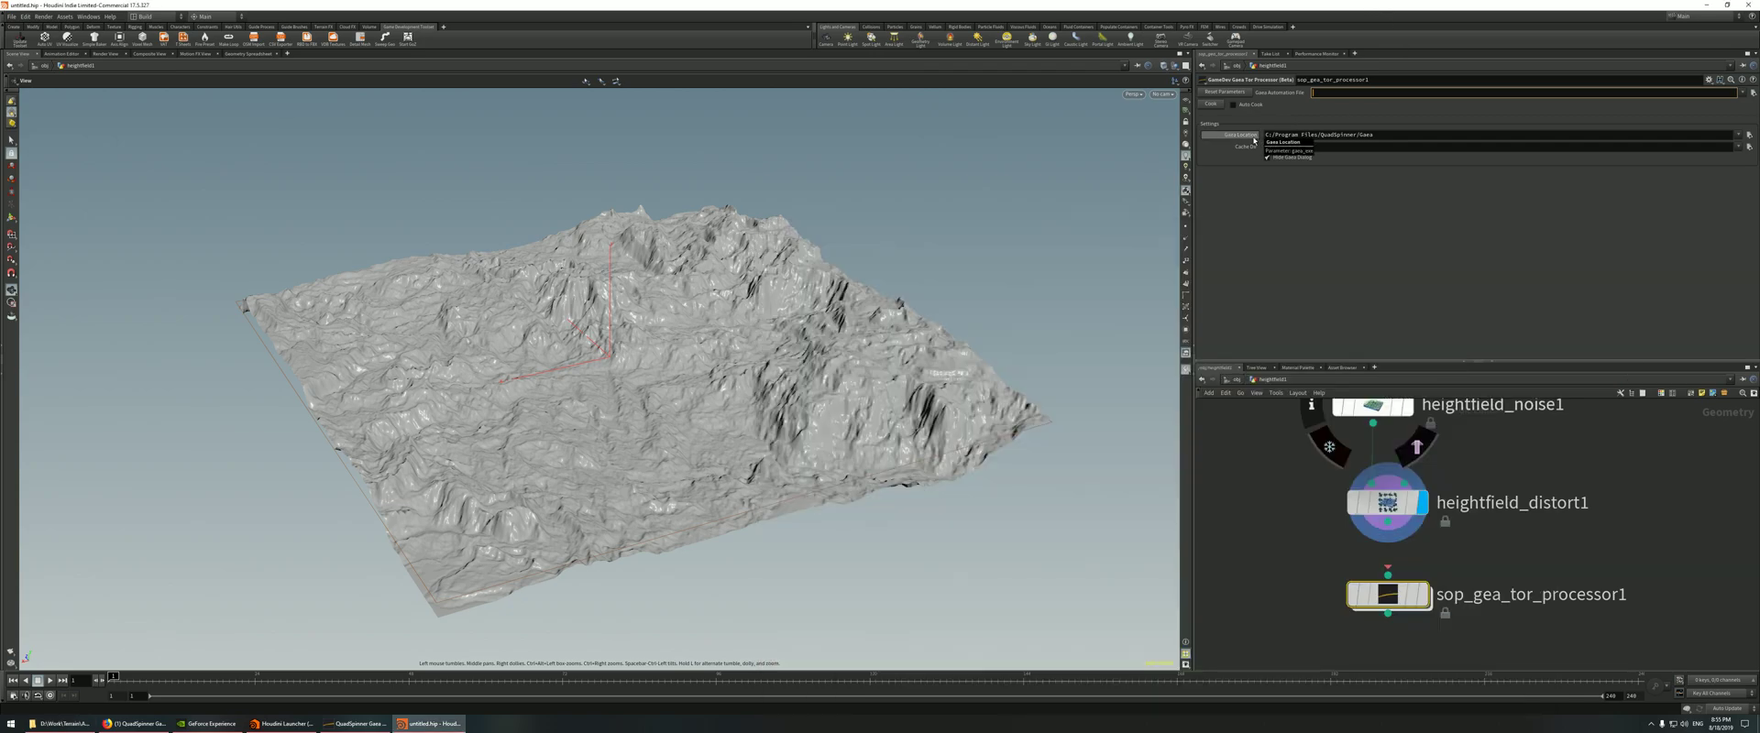
pyautogui.click(1426, 134)
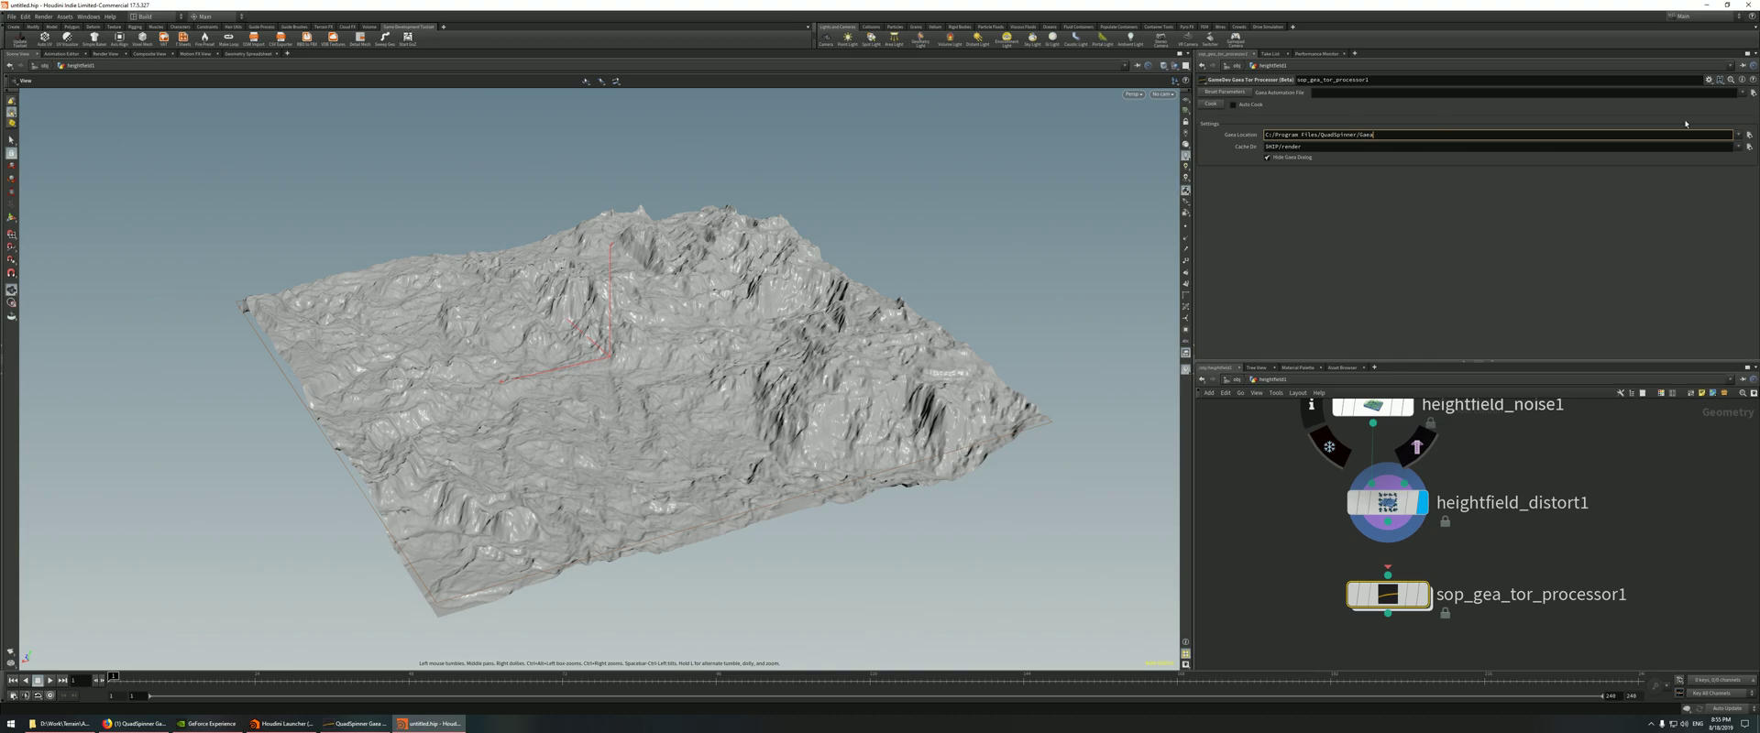
pyautogui.click(1360, 147)
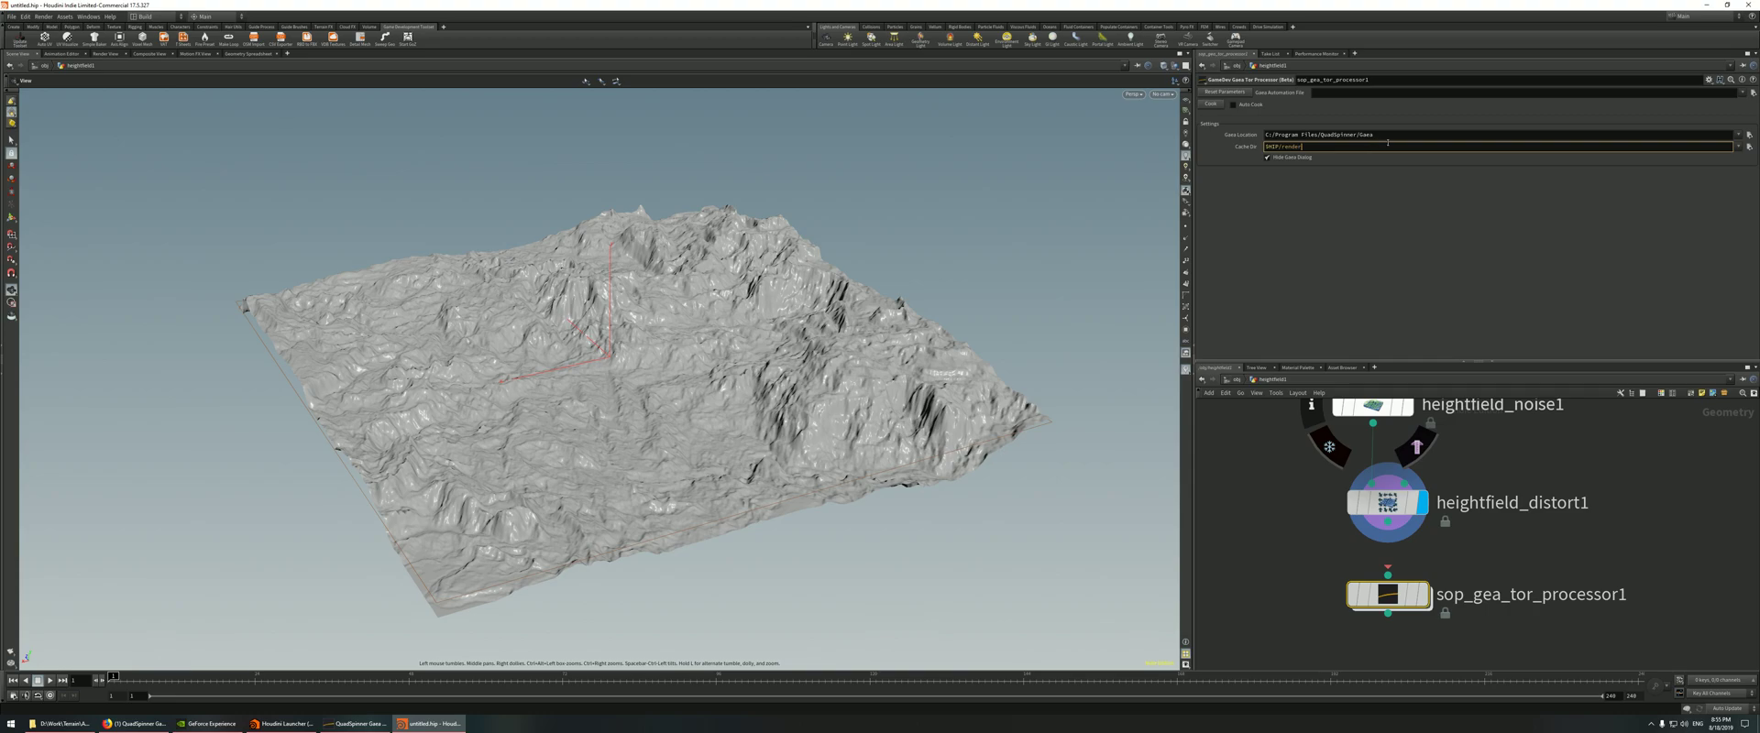
# - Move sop_gea_tor_processor1 under heightfield_distort1 and wire them together
pyautogui.moveTo(1400, 601)
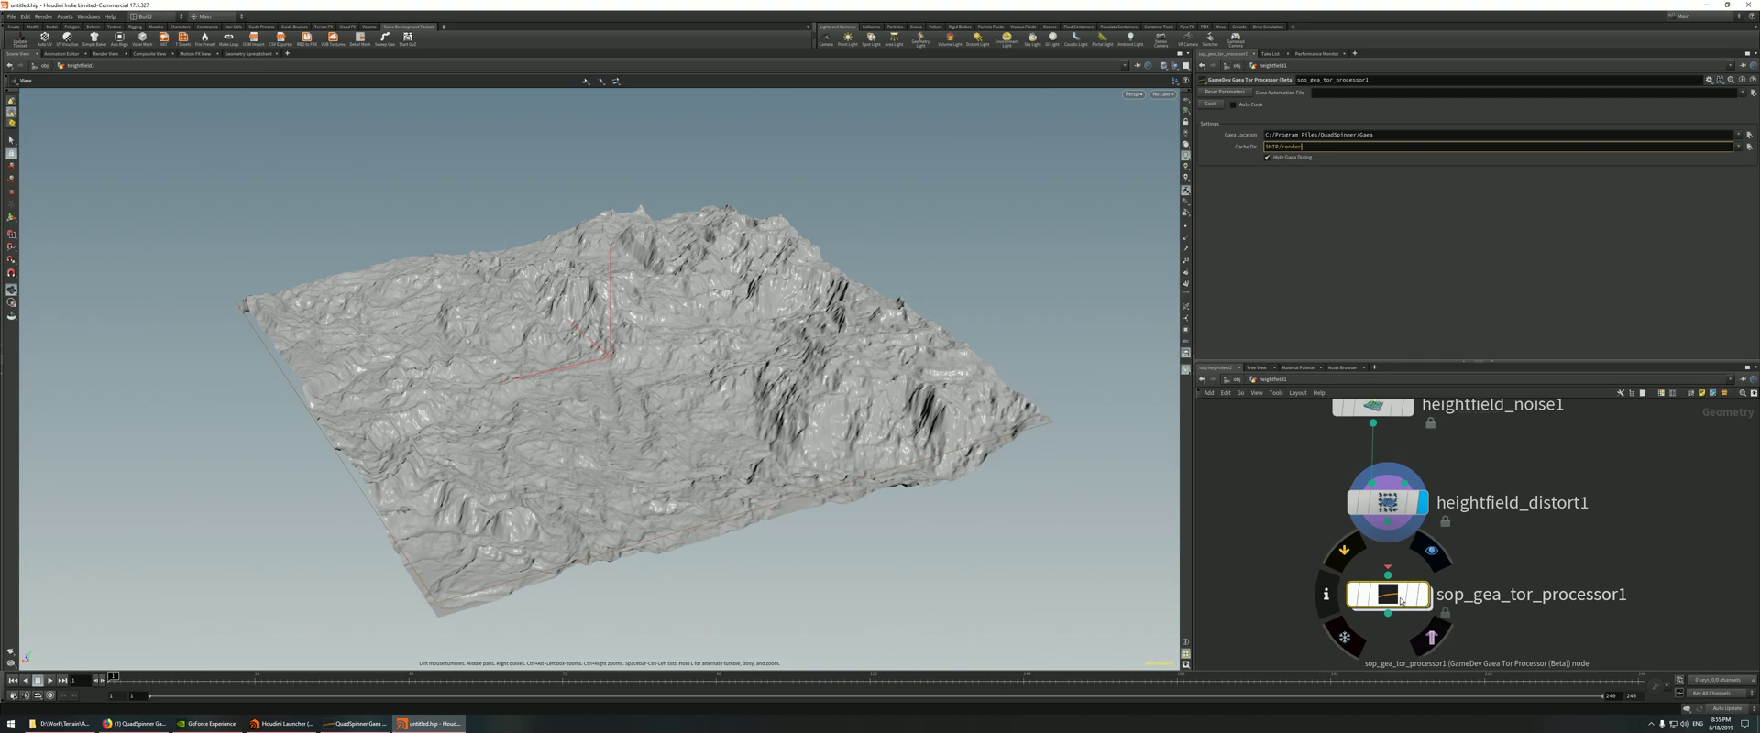
pyautogui.moveTo(1400, 602); pyautogui.dragTo(1405, 611)
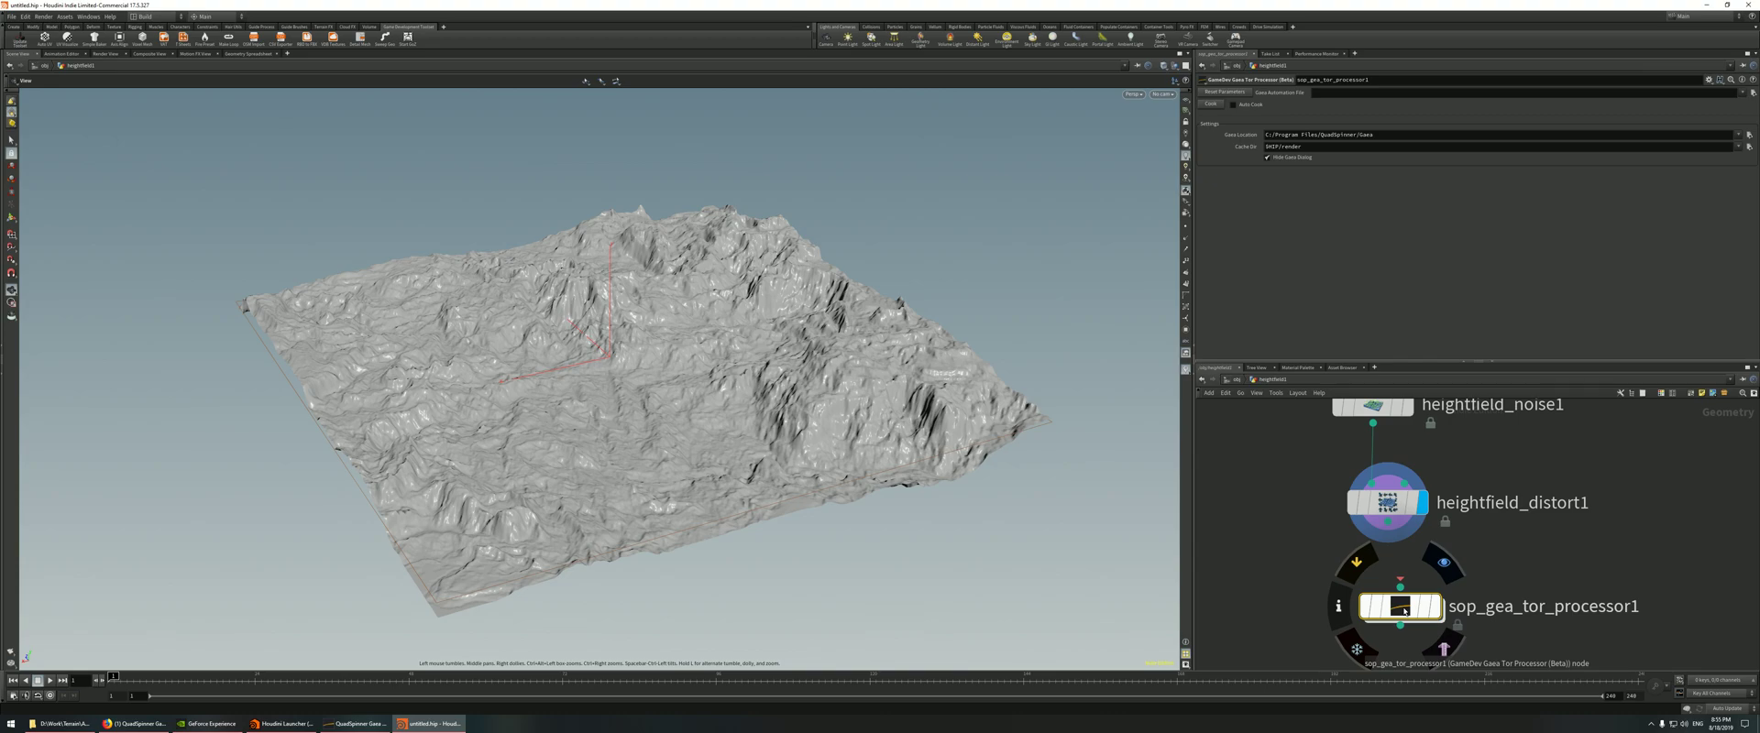
pyautogui.moveTo(1404, 610); pyautogui.dragTo(1391, 610)
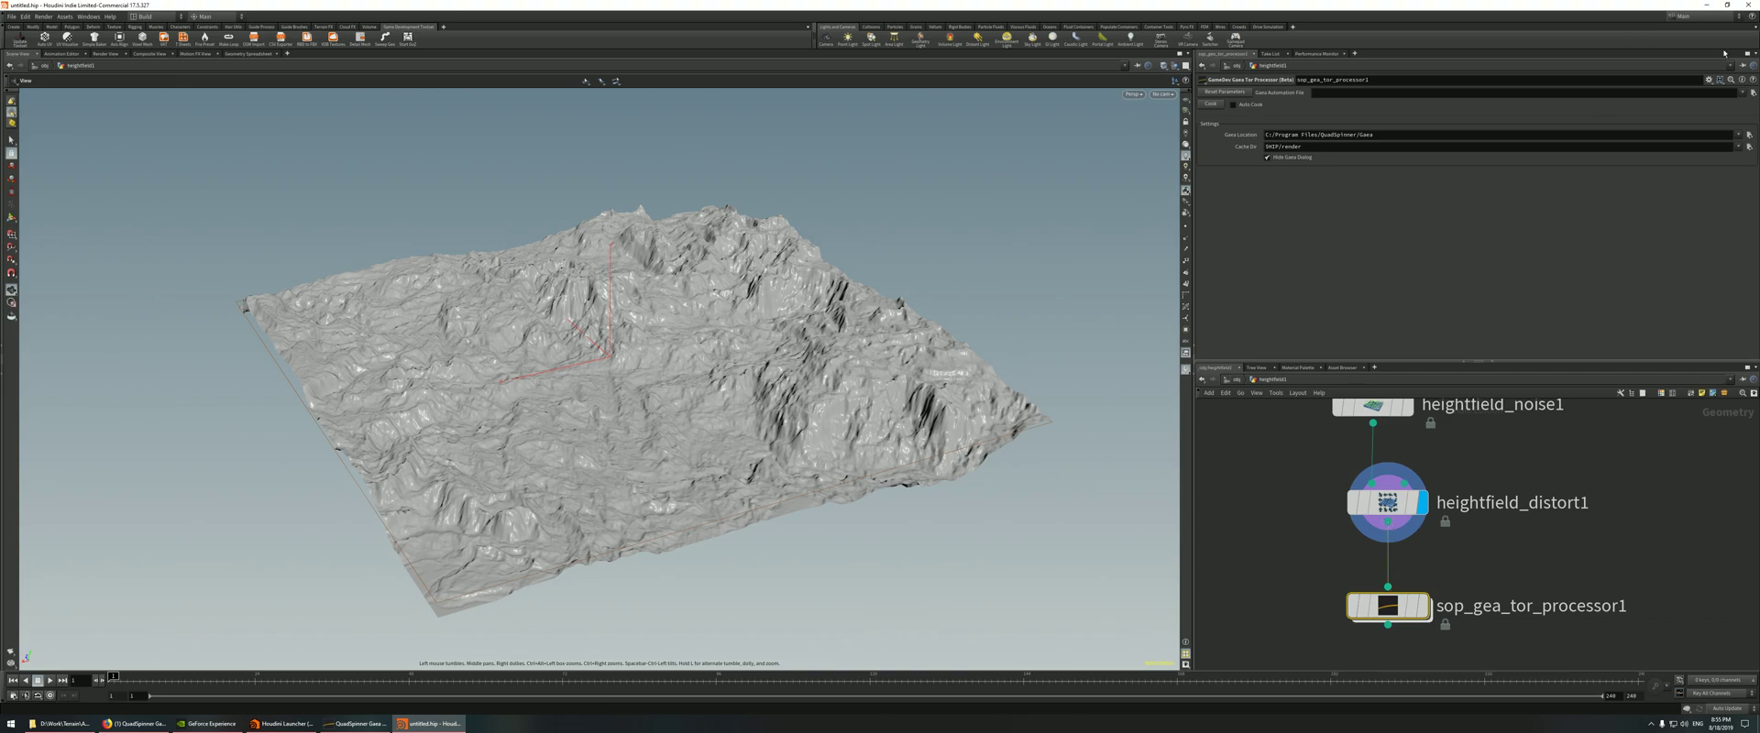
# - Load Gaea_automation_test.tor from D:/Work/Terrain/Automation/Gaea_Automation as the Gaea Automation File
pyautogui.click(1748, 93)
pyautogui.doubleClick(885, 295)
pyautogui.doubleClick(891, 297)
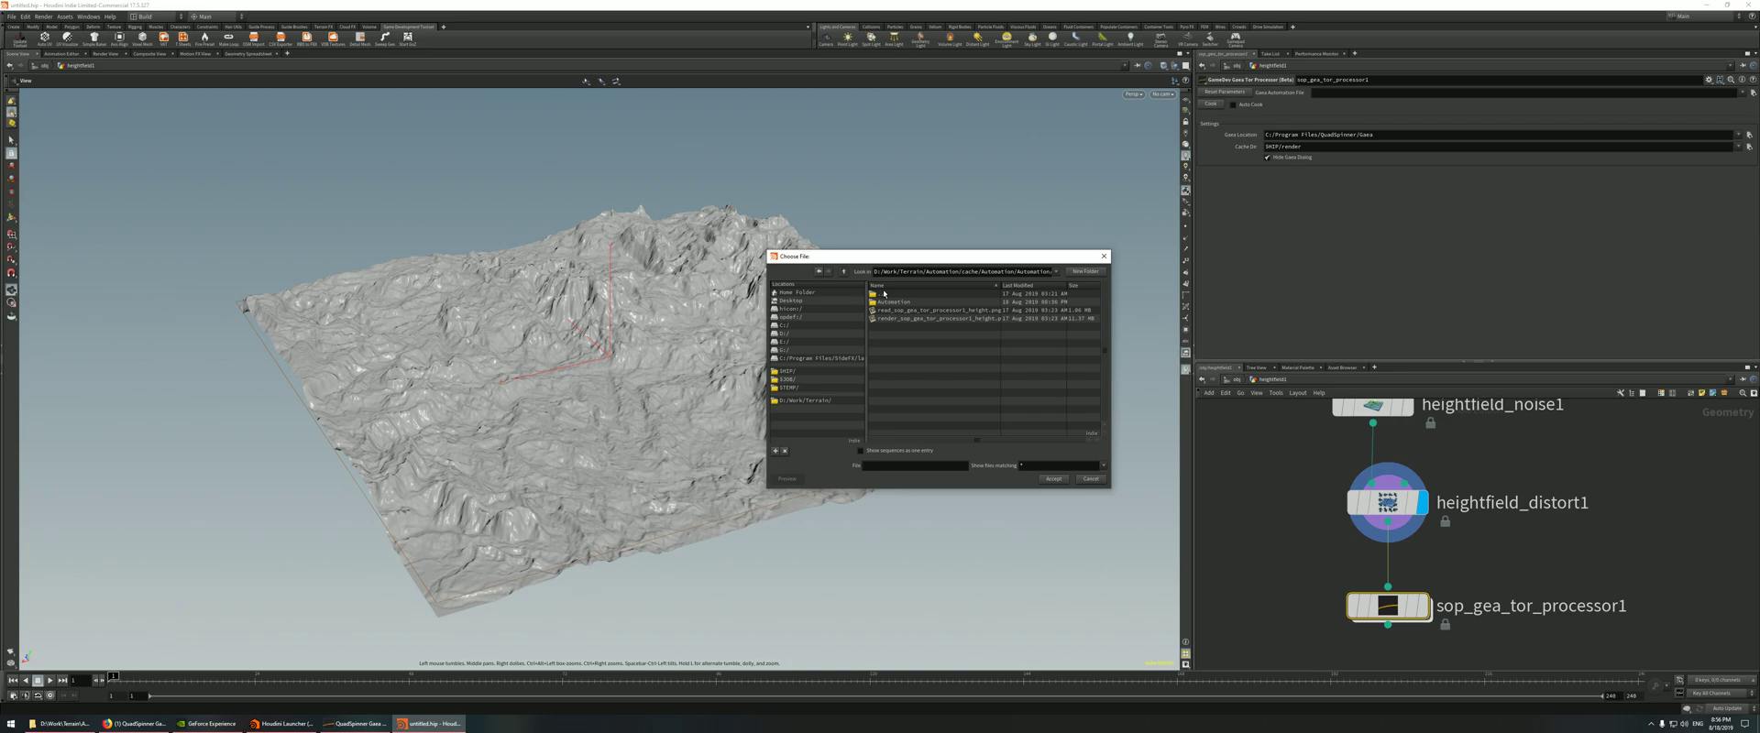
pyautogui.doubleClick(884, 294)
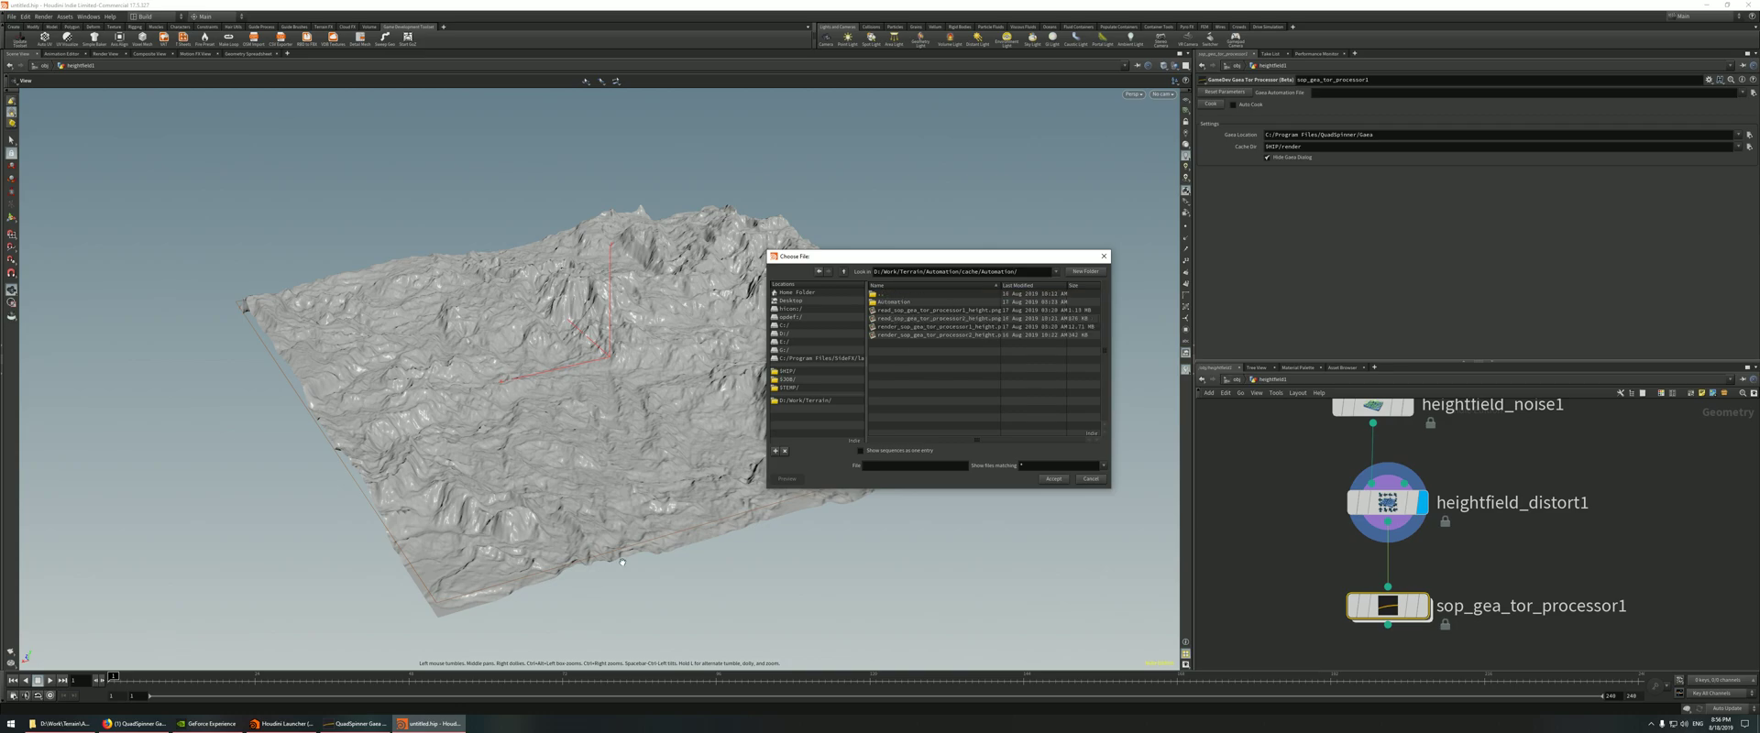
pyautogui.click(83, 726)
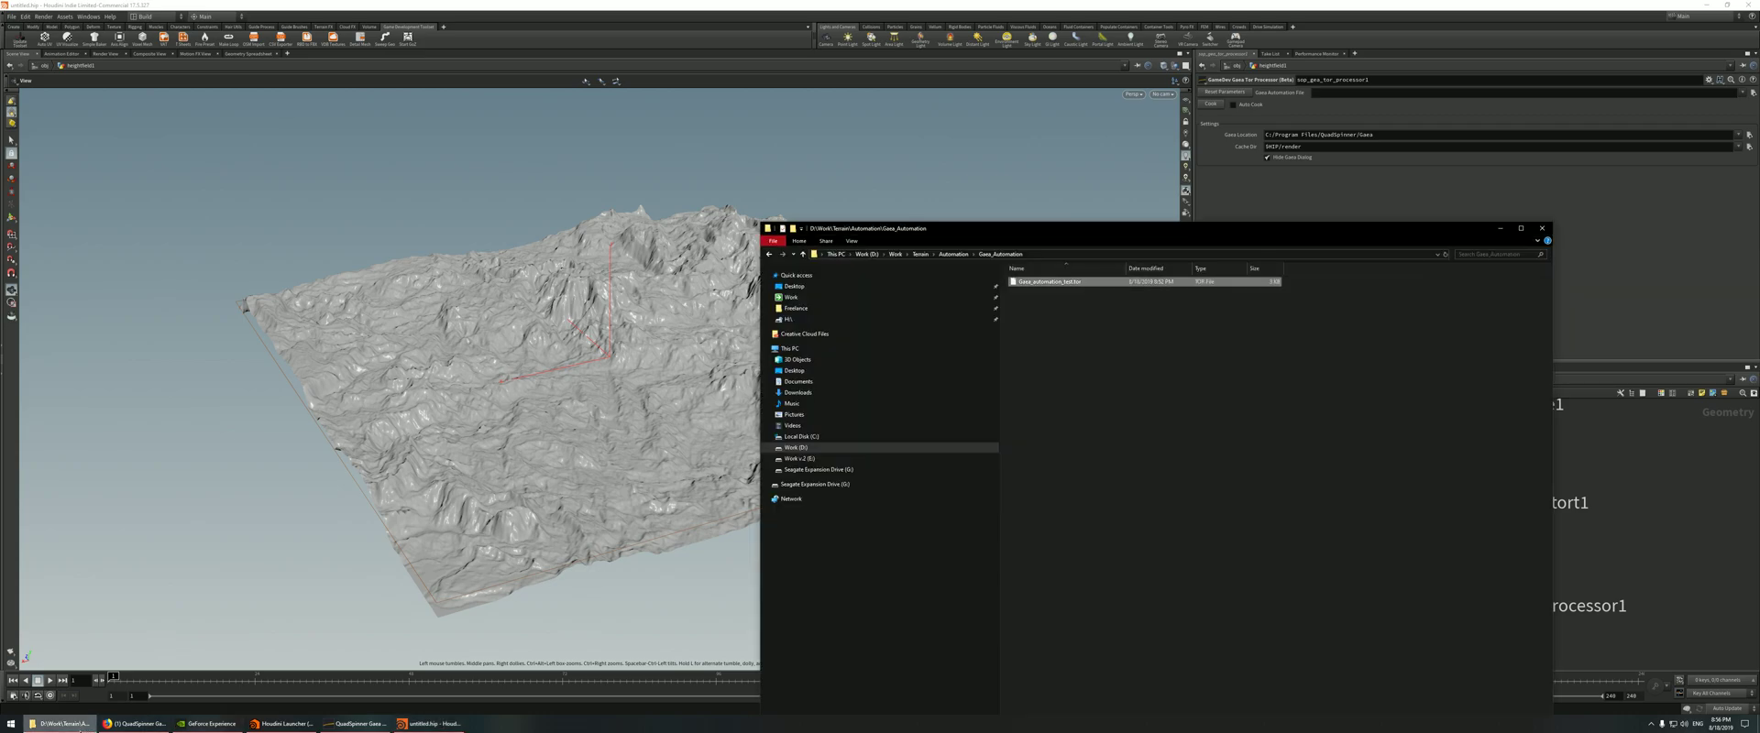
pyautogui.click(81, 726)
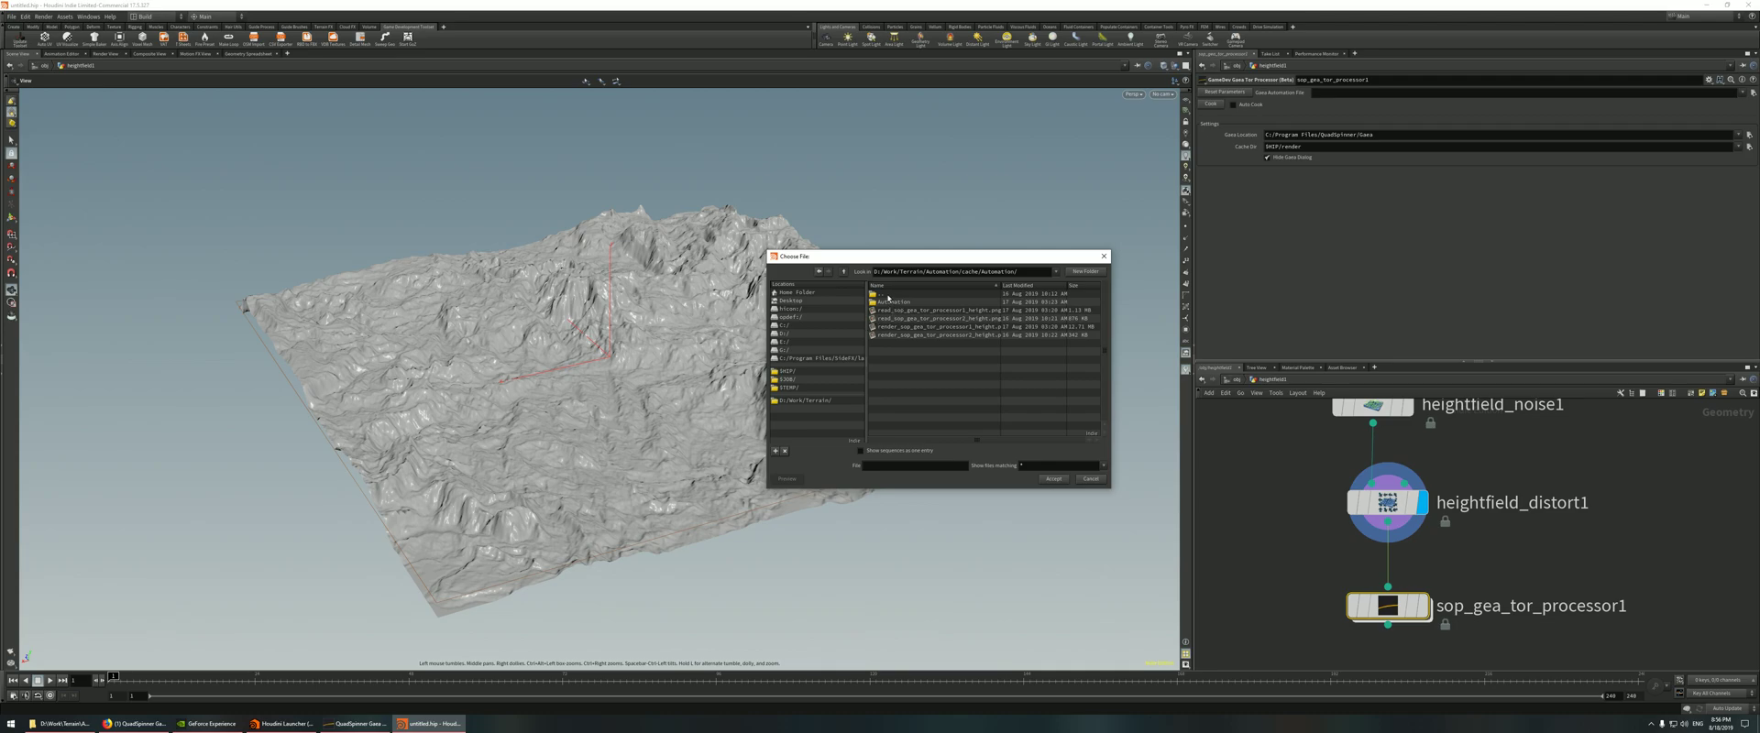
pyautogui.doubleClick(885, 294)
pyautogui.doubleClick(885, 294)
pyautogui.doubleClick(902, 318)
pyautogui.click(907, 302)
pyautogui.click(1054, 481)
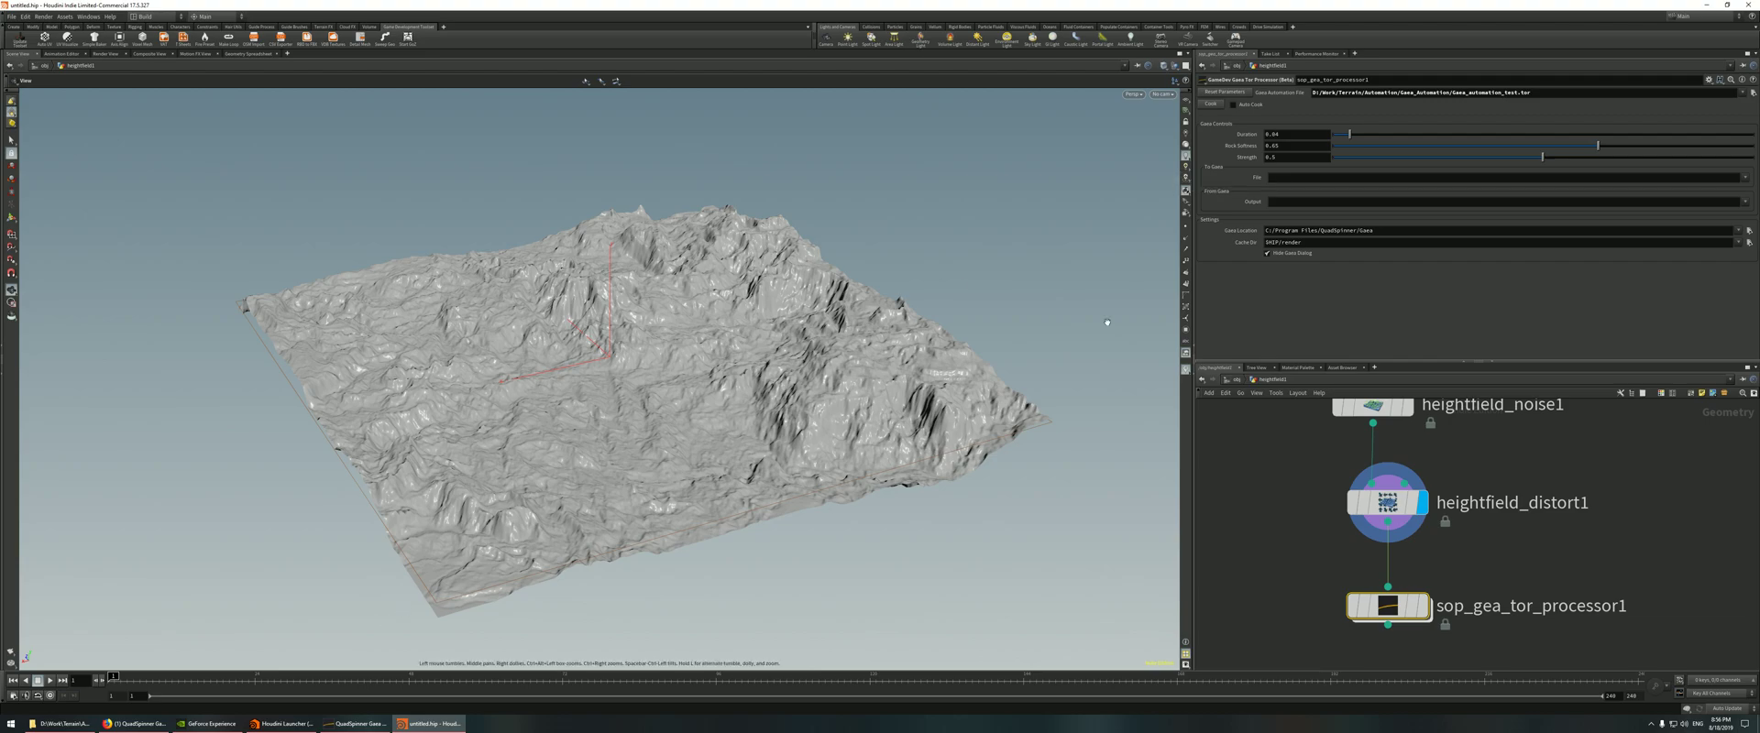
pyautogui.click(62, 723)
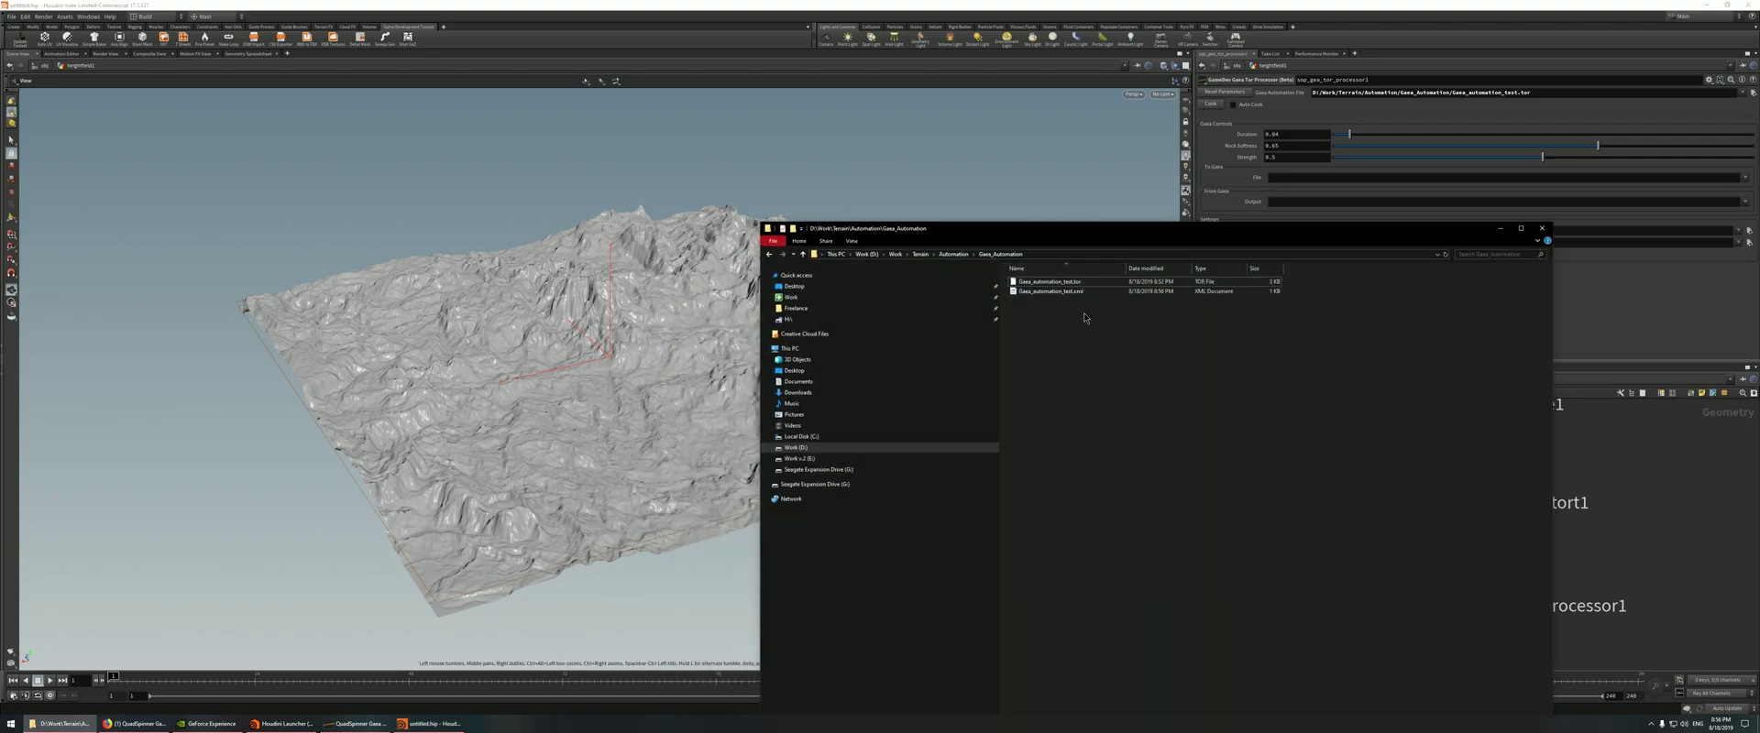
pyautogui.rightClick(1053, 292)
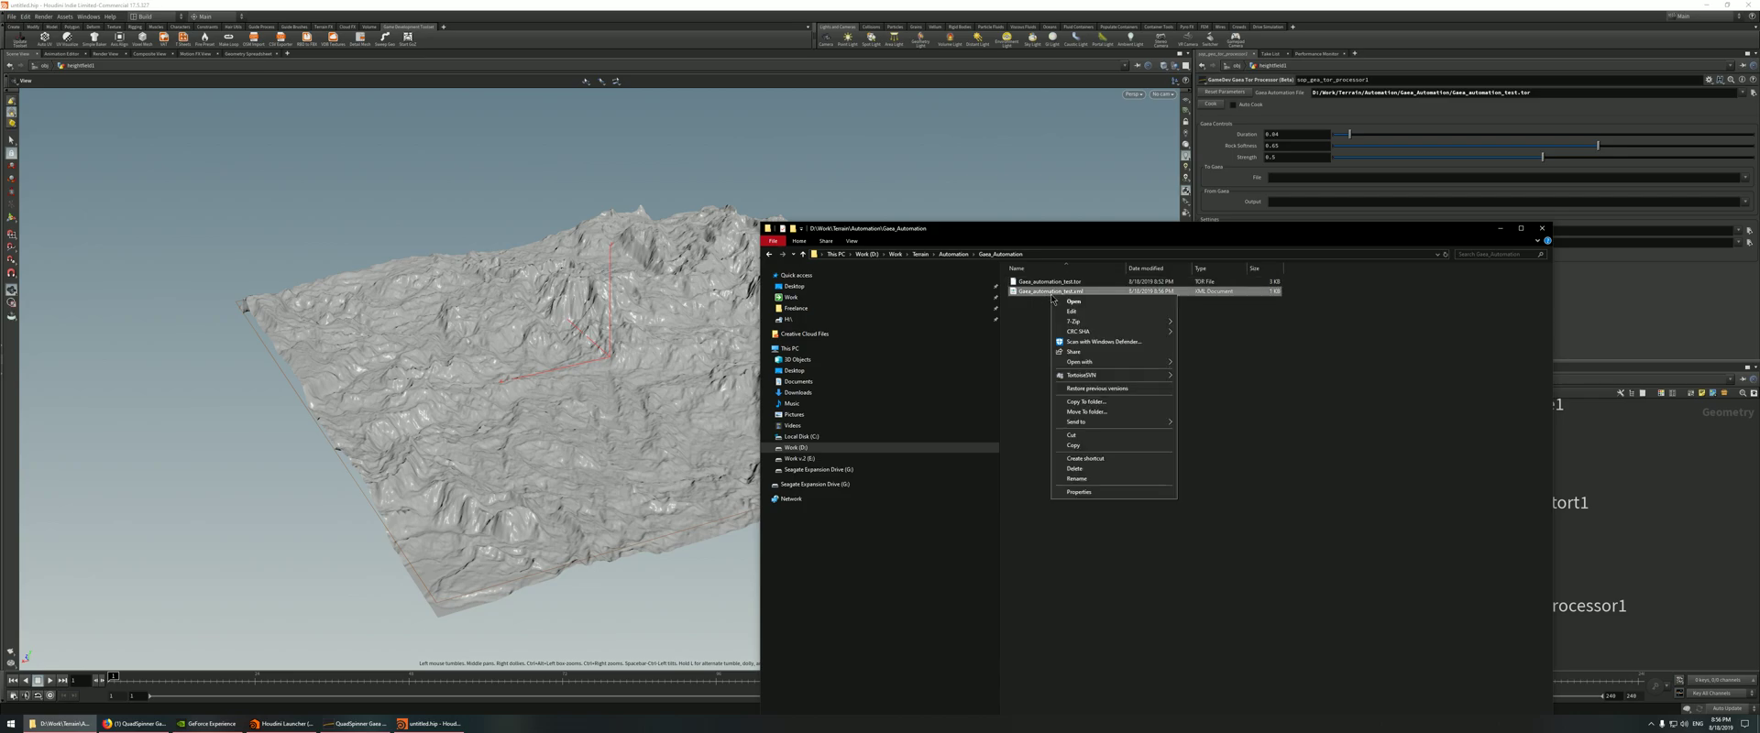
pyautogui.moveTo(1077, 363)
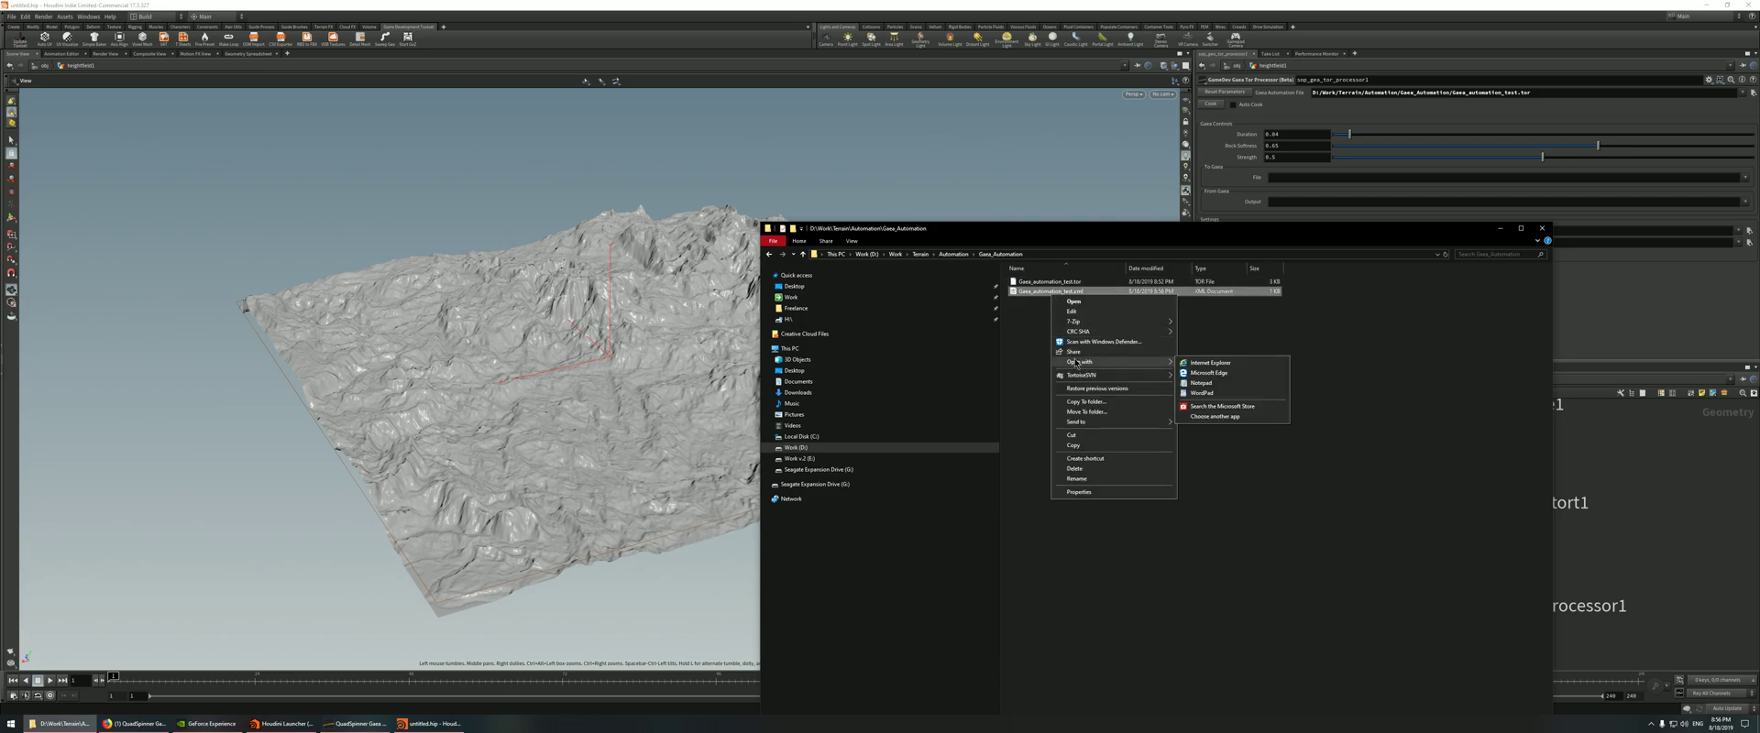
pyautogui.click(1073, 312)
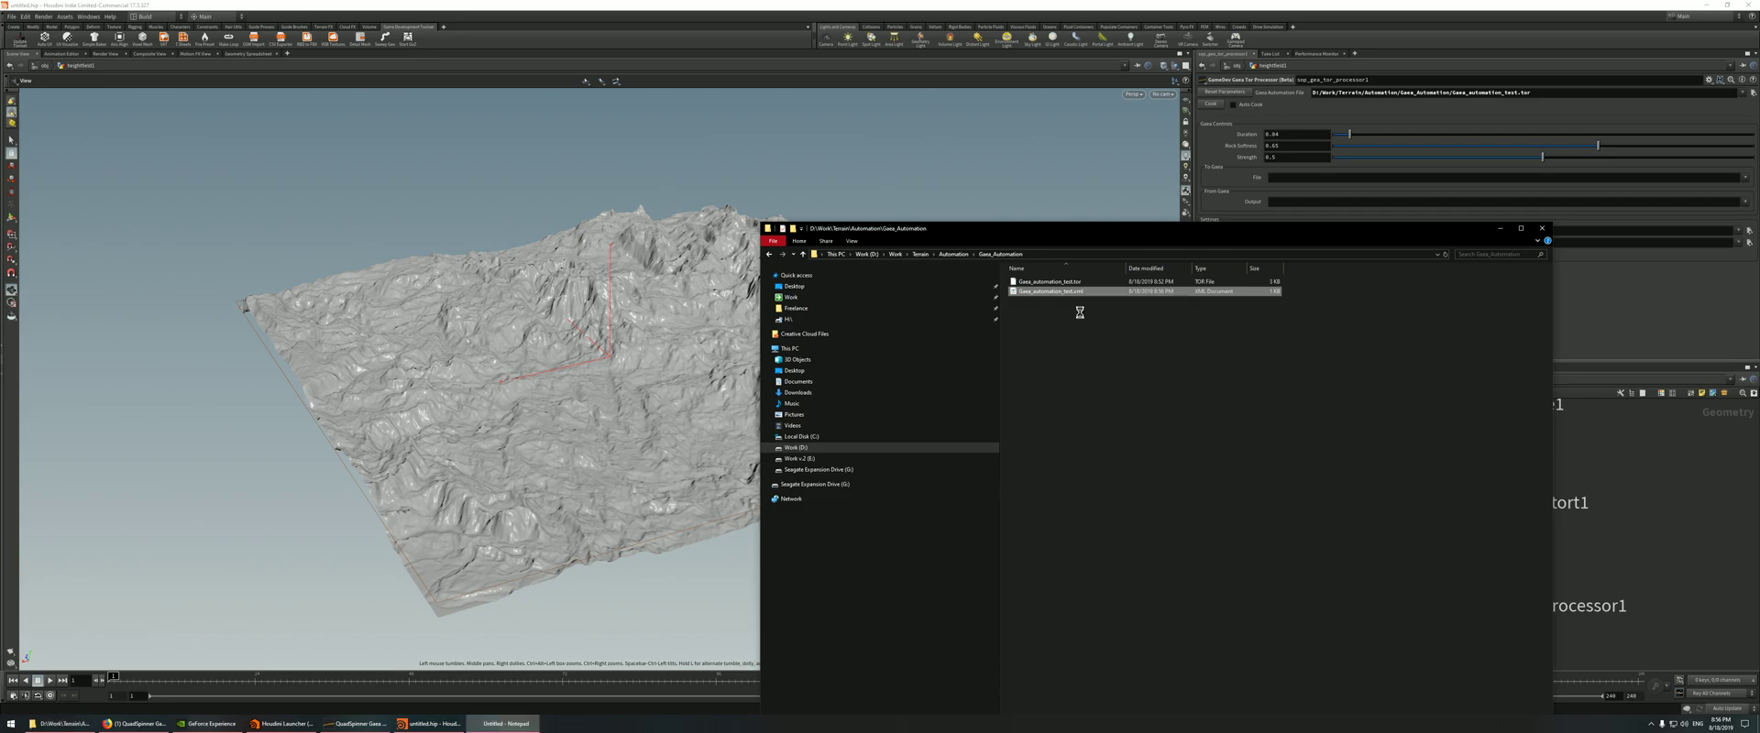
pyautogui.moveTo(1133, 108); pyautogui.dragTo(1133, 158)
pyautogui.click(358, 723)
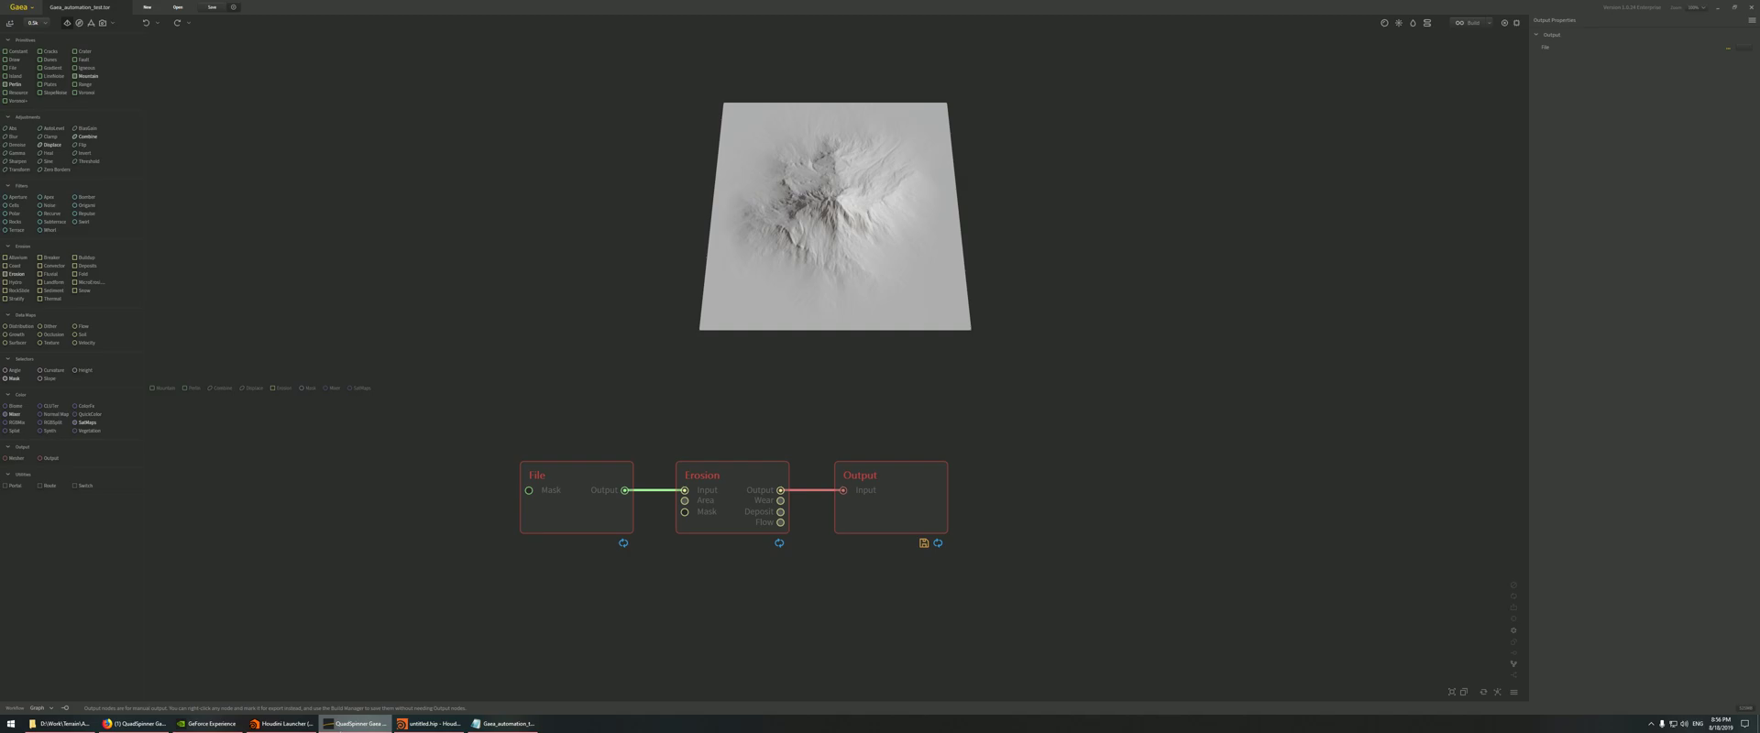
pyautogui.click(357, 723)
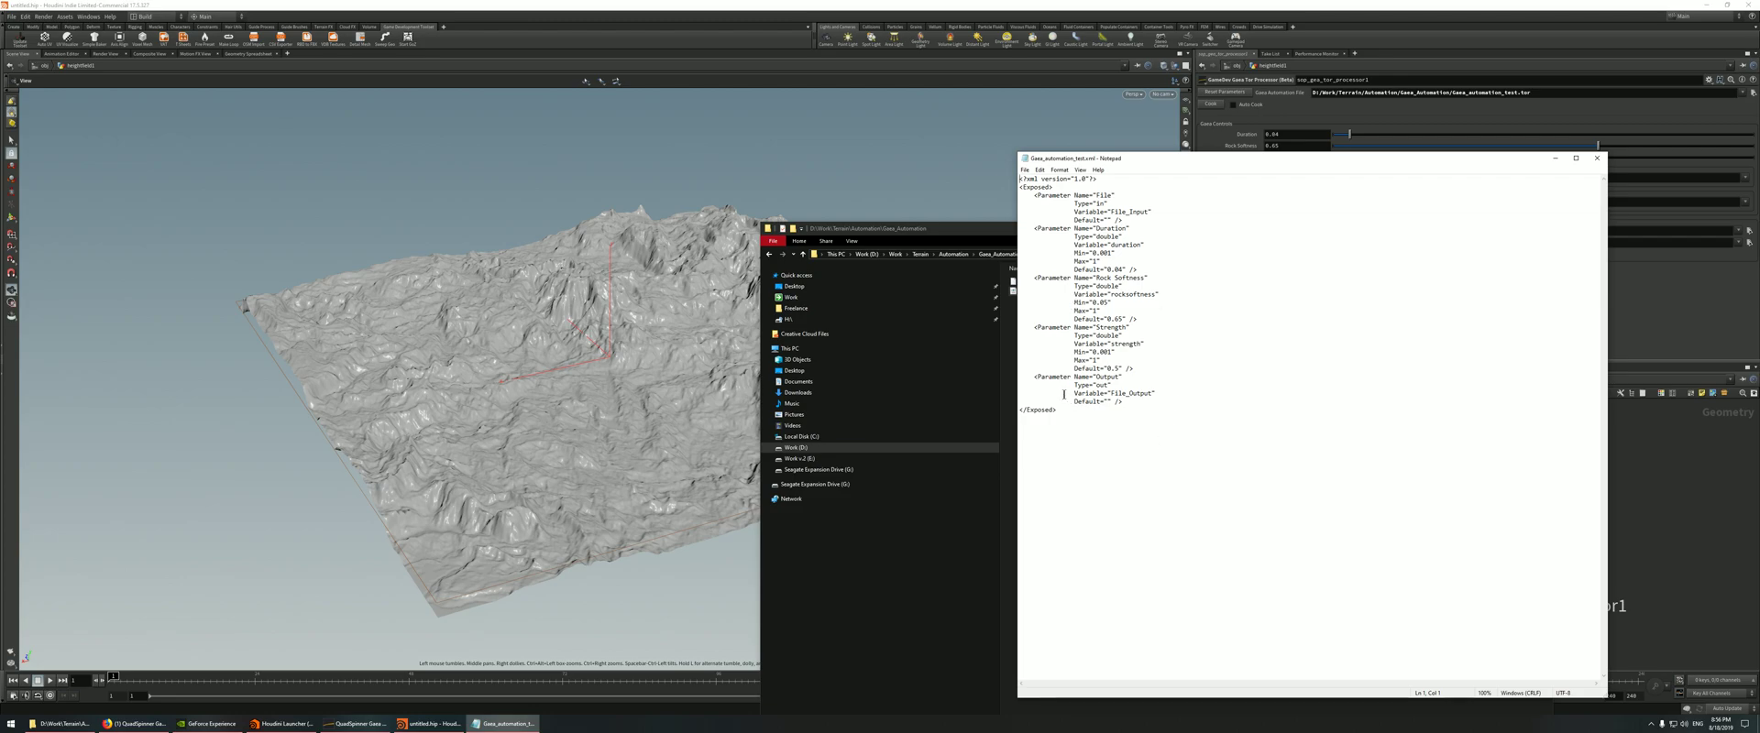
pyautogui.moveTo(1034, 377); pyautogui.dragTo(1151, 377)
pyautogui.click(1150, 377)
pyautogui.click(1556, 158)
pyautogui.click(1213, 133)
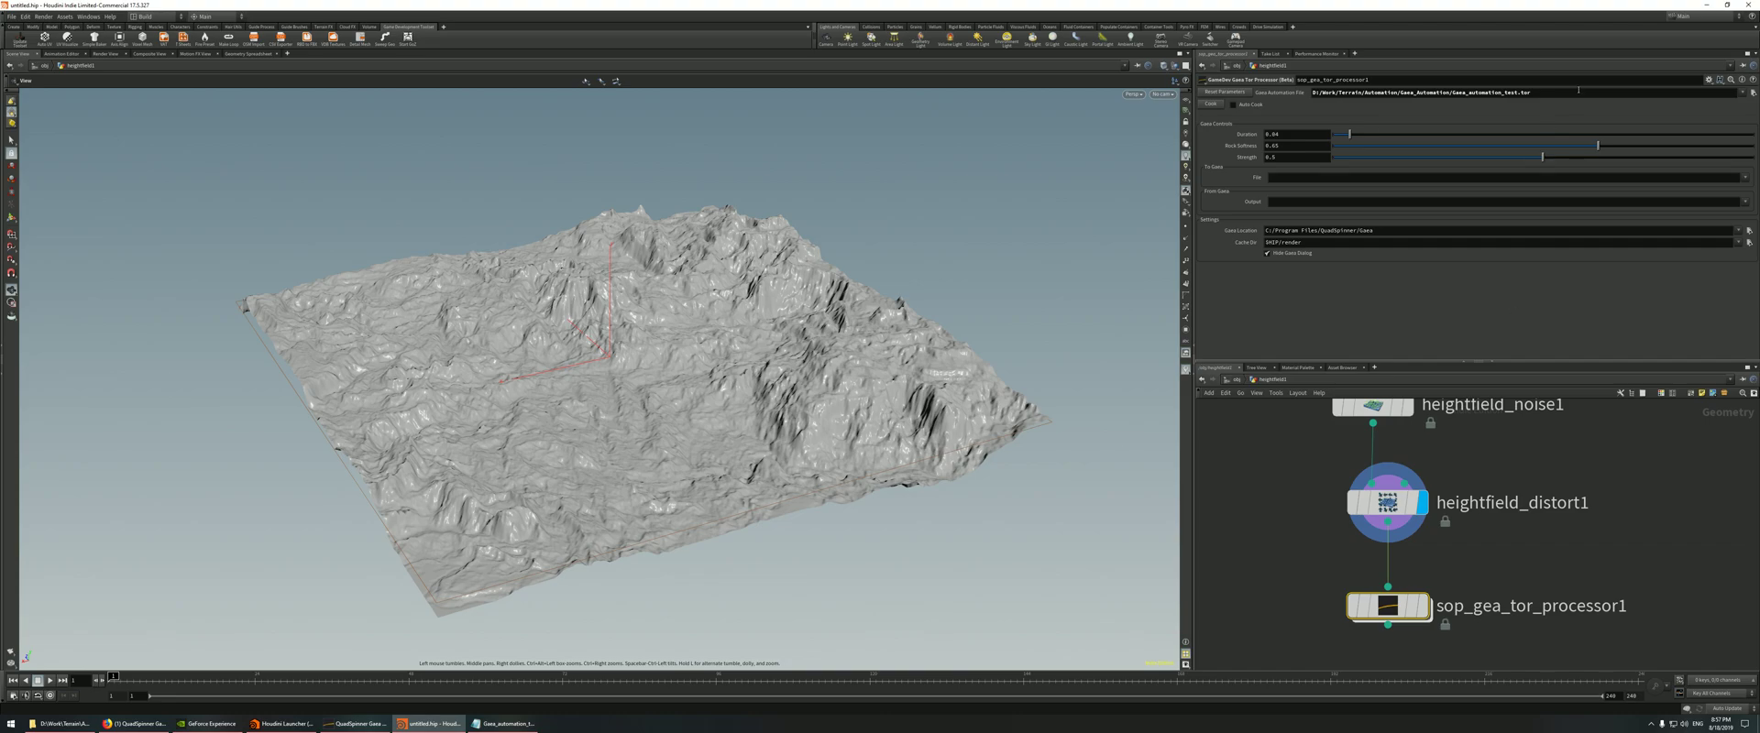
# - In Gaea, expose the File node's property and confirm its File_Input name
pyautogui.click(1470, 92)
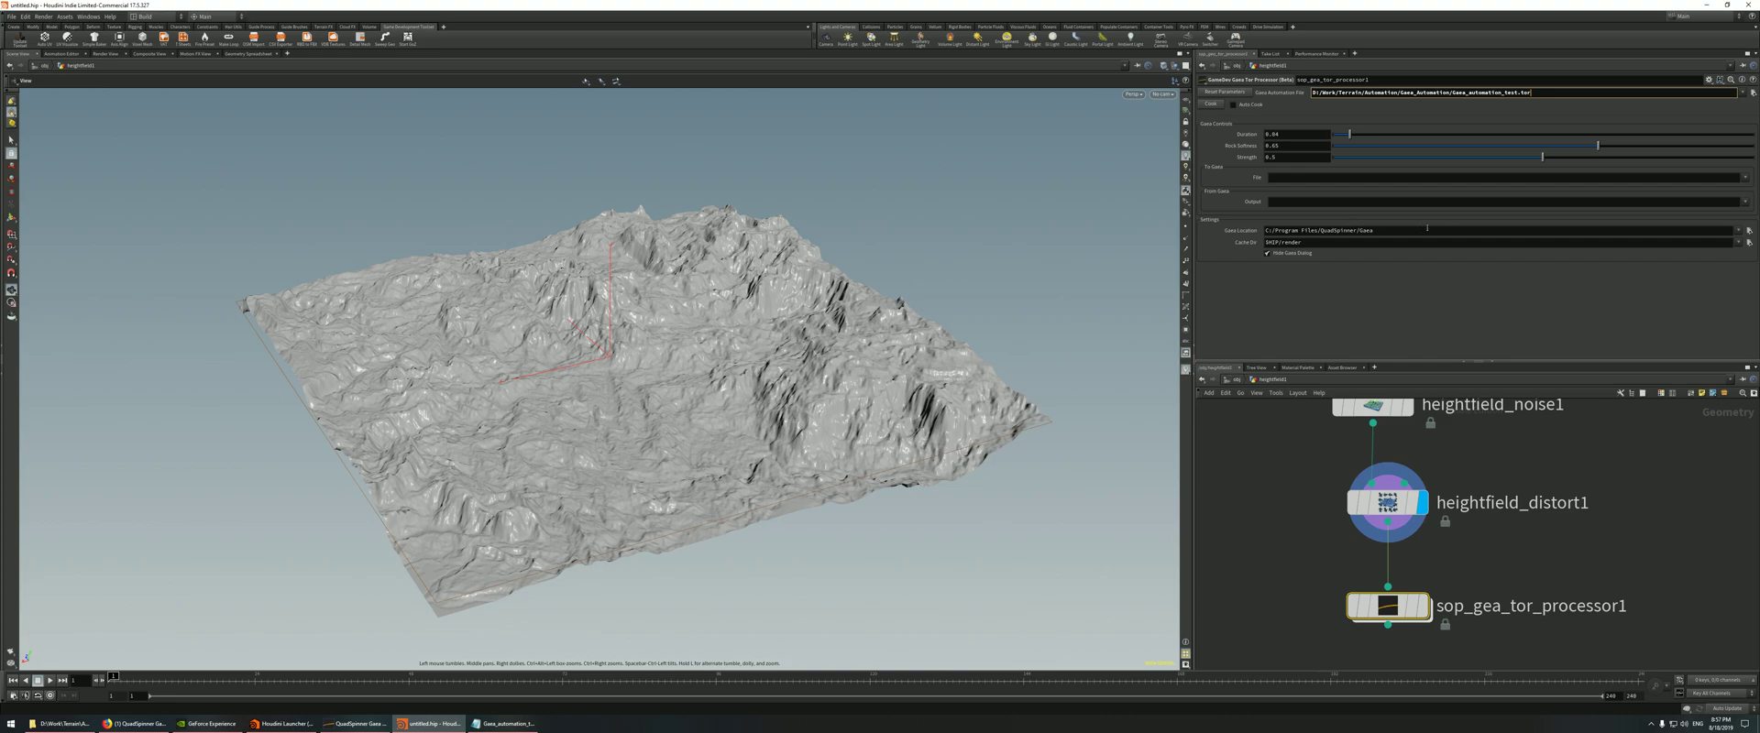
pyautogui.click(360, 723)
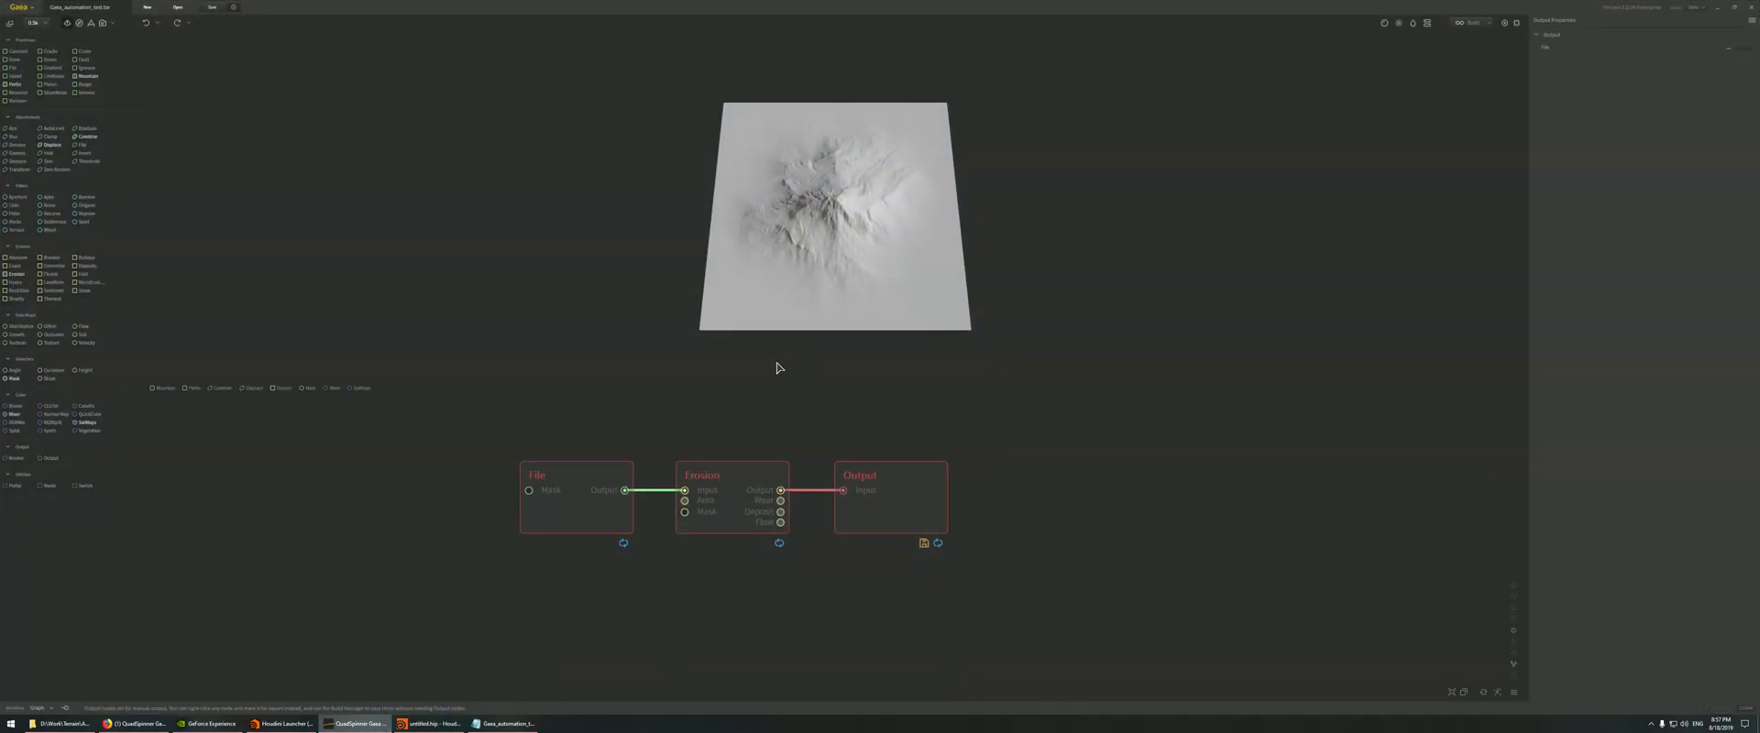
pyautogui.rightClick(577, 512)
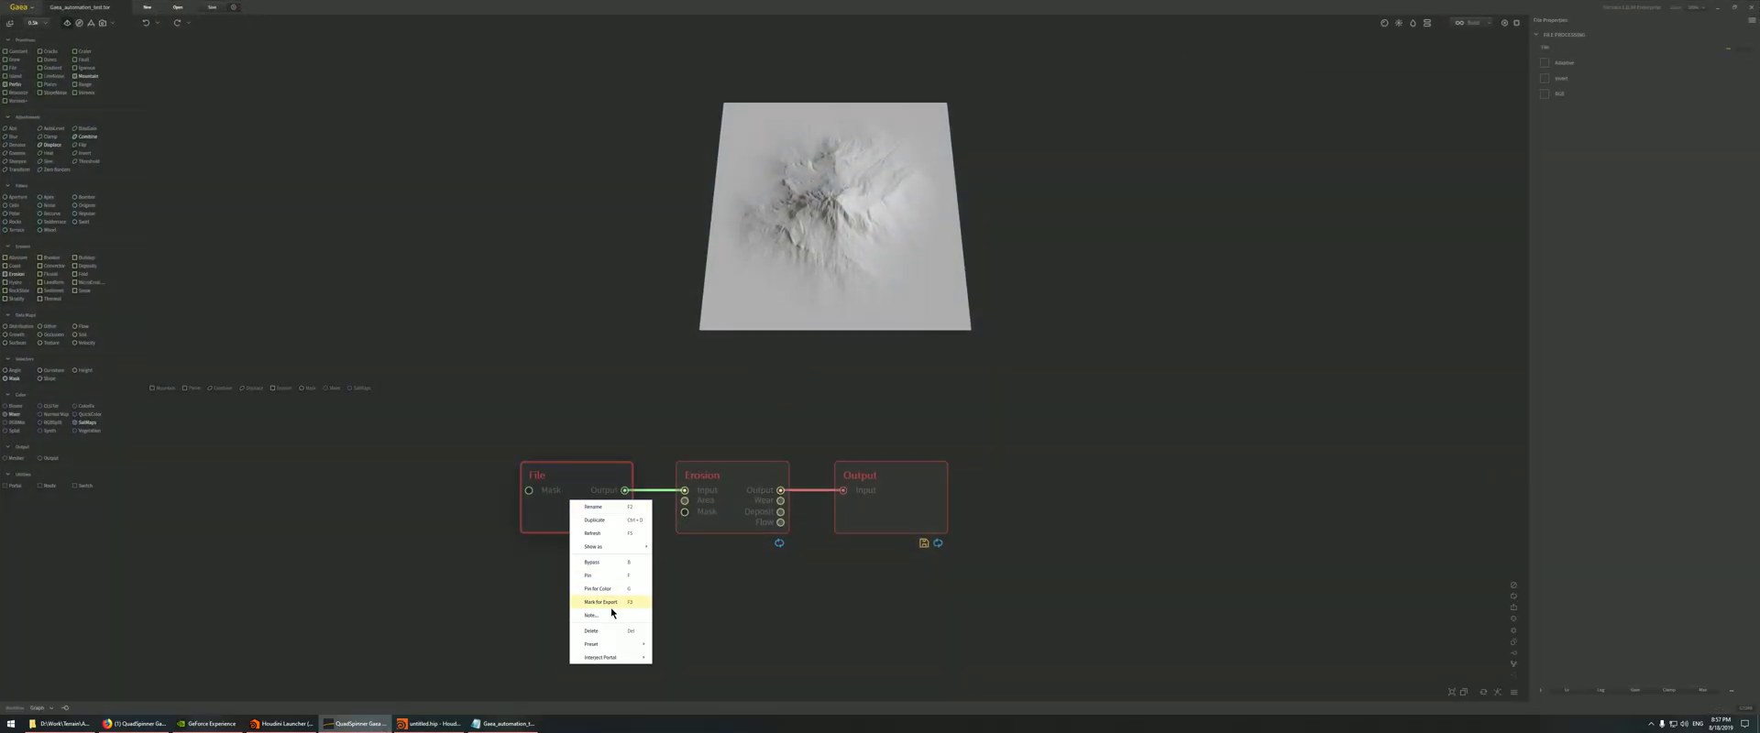
pyautogui.click(585, 484)
pyautogui.click(1752, 21)
pyautogui.click(1698, 49)
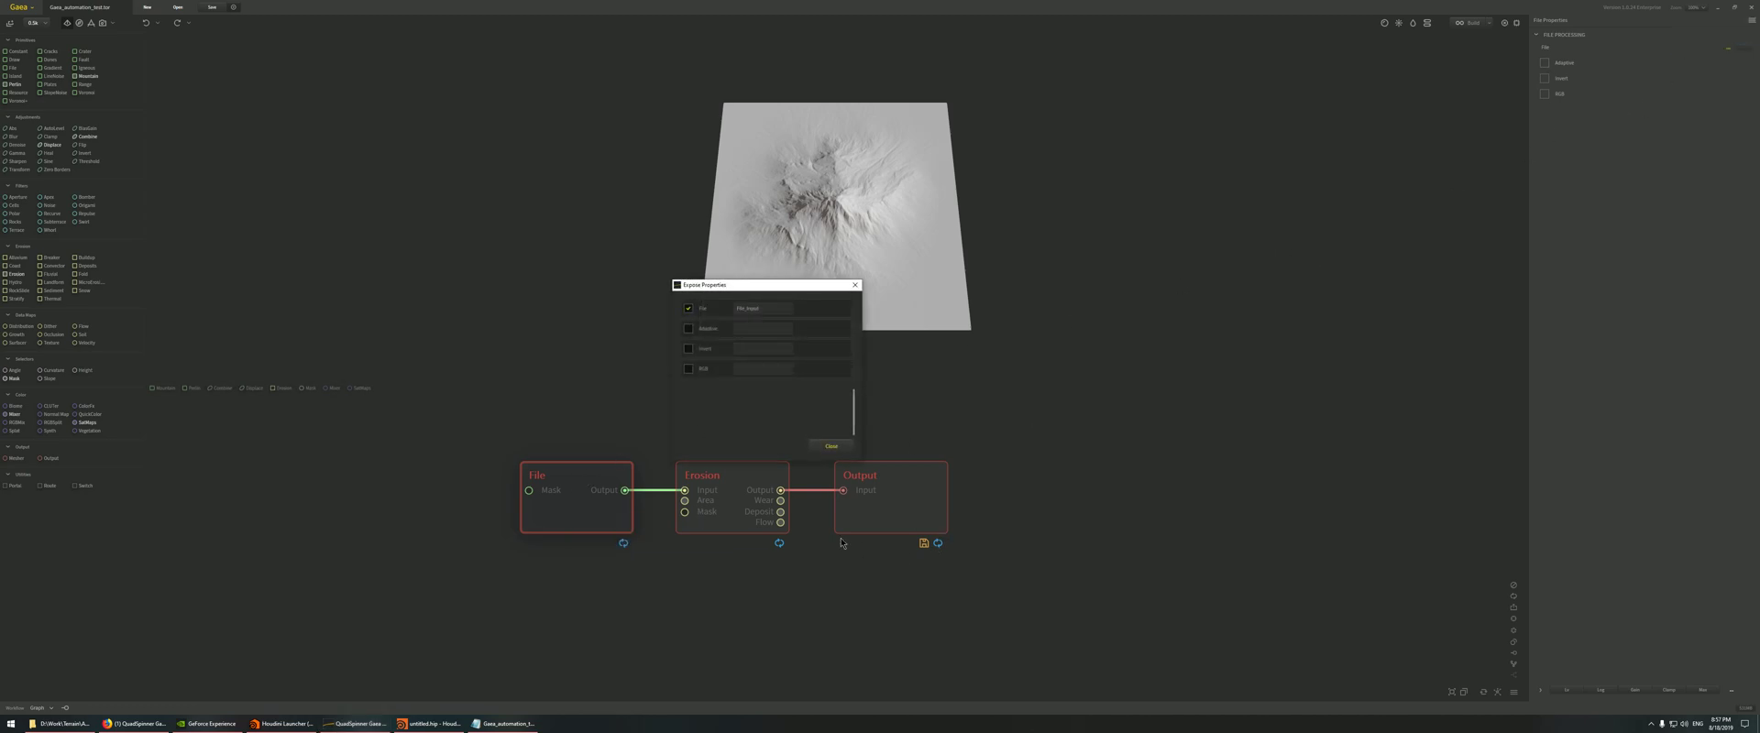
pyautogui.doubleClick(760, 310)
pyautogui.click(853, 287)
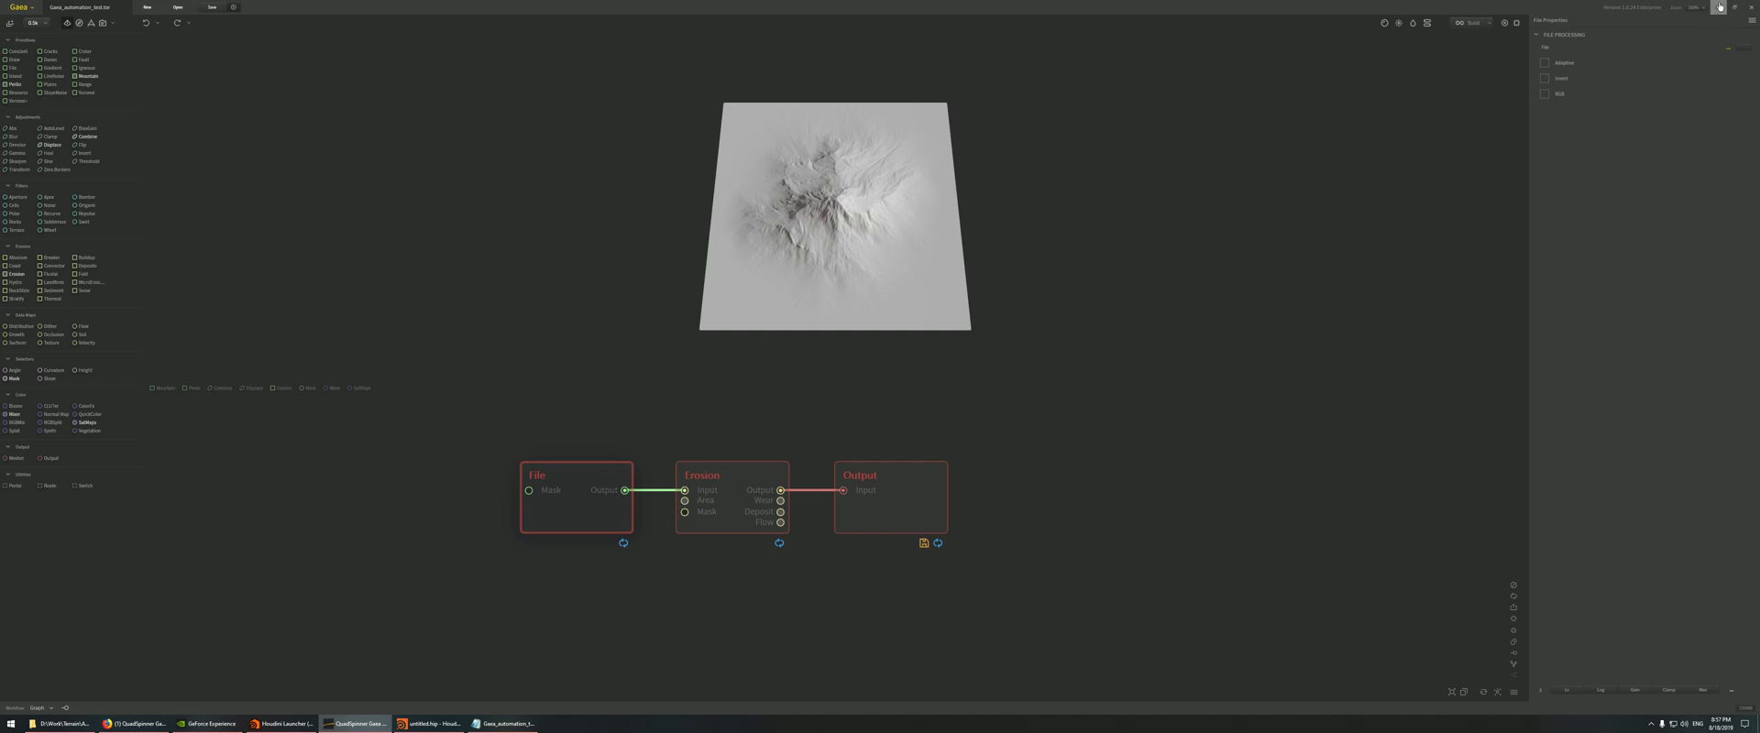
# - Minimize Gaea, briefly reopen it, then return to Houdini
pyautogui.click(1718, 6)
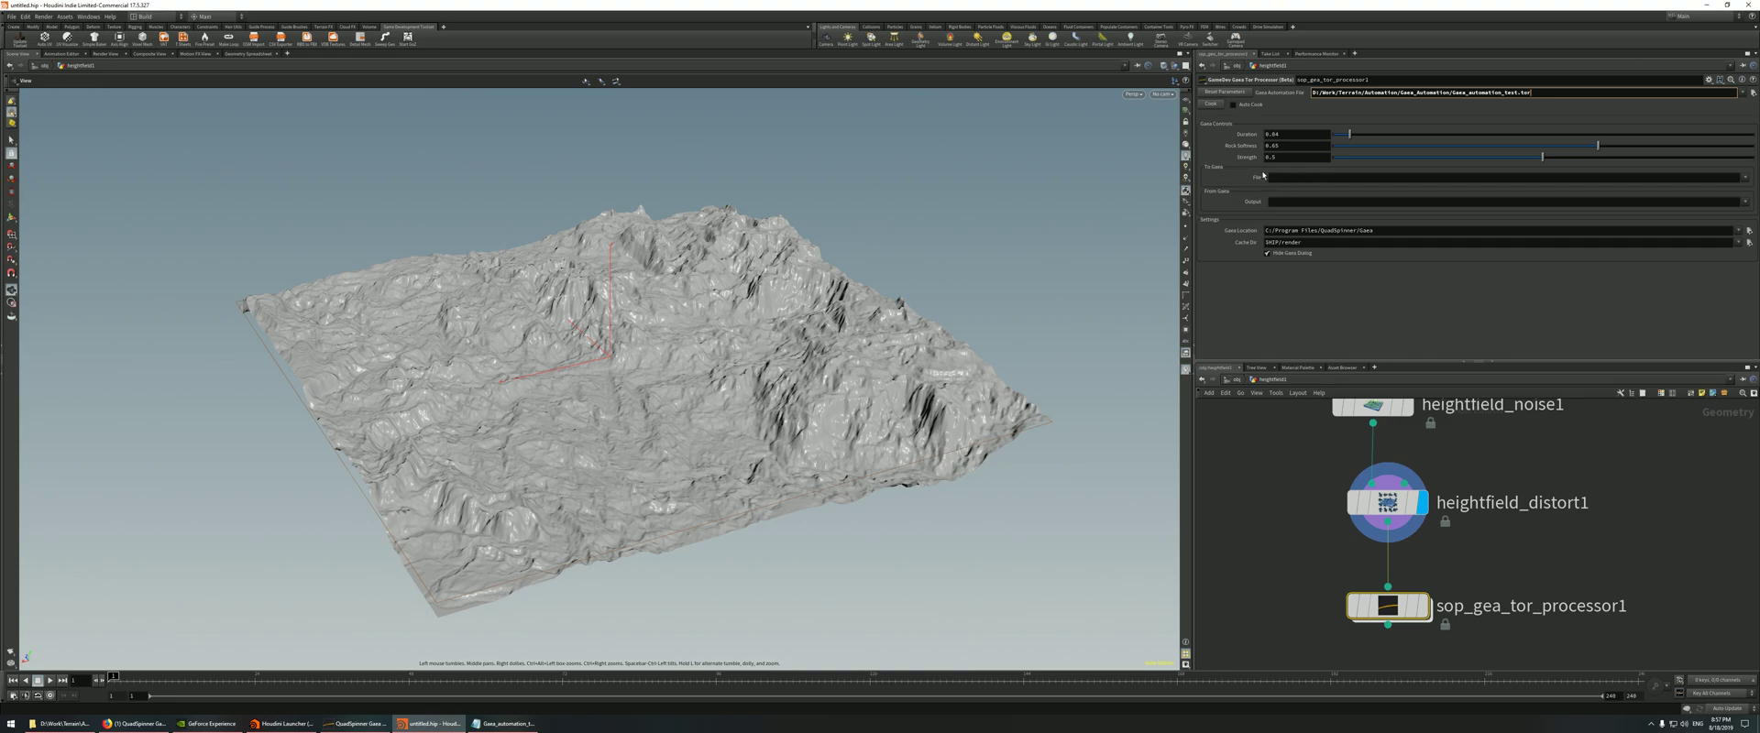
pyautogui.click(360, 723)
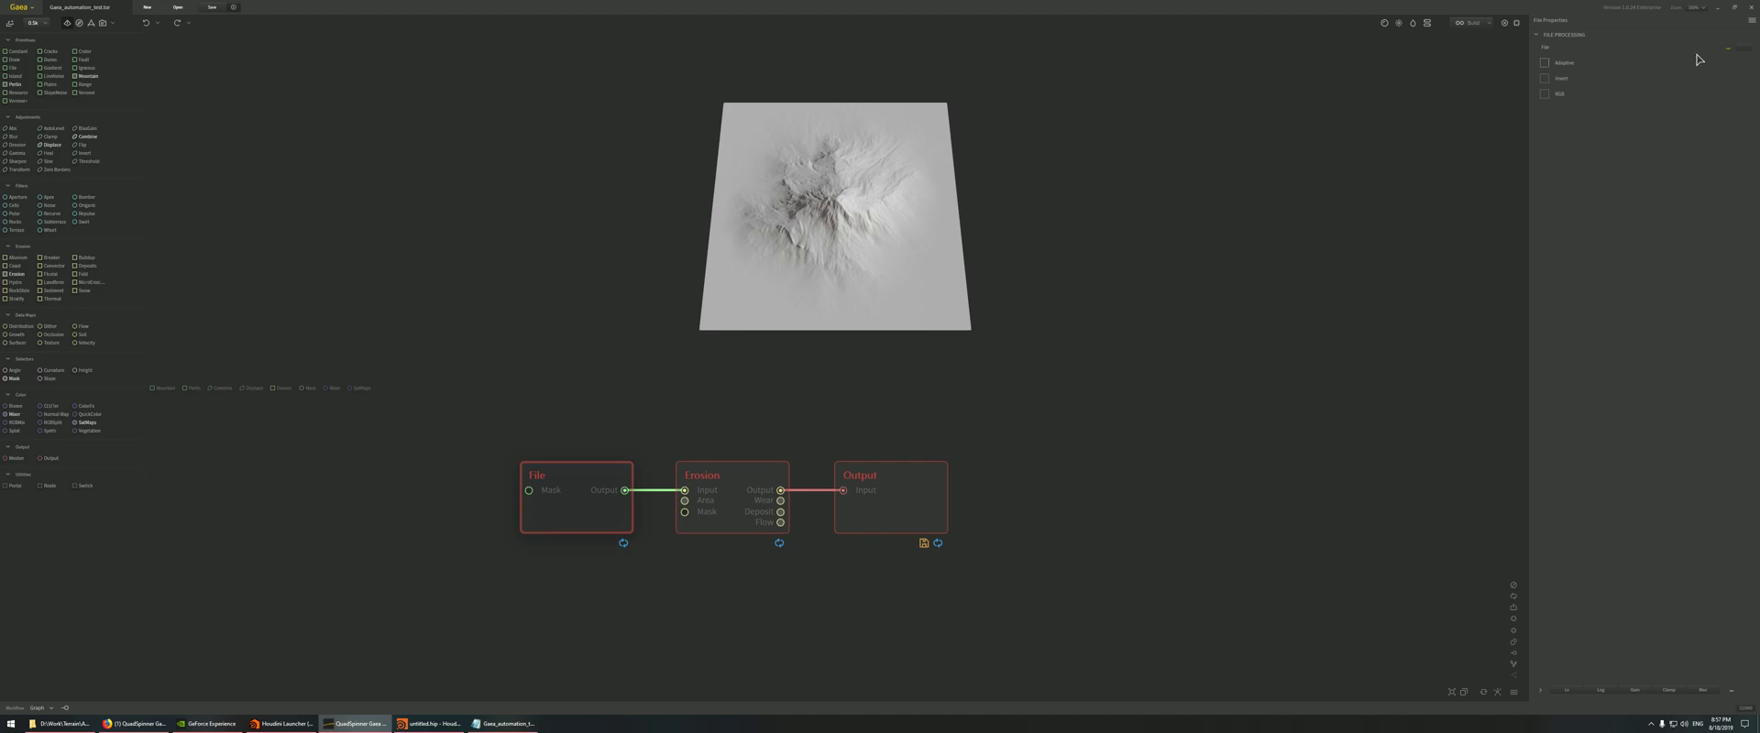
pyautogui.click(1717, 6)
# - Set both the To Gaea File input and the From Gaea Output layer to height
pyautogui.click(1745, 176)
pyautogui.click(1738, 193)
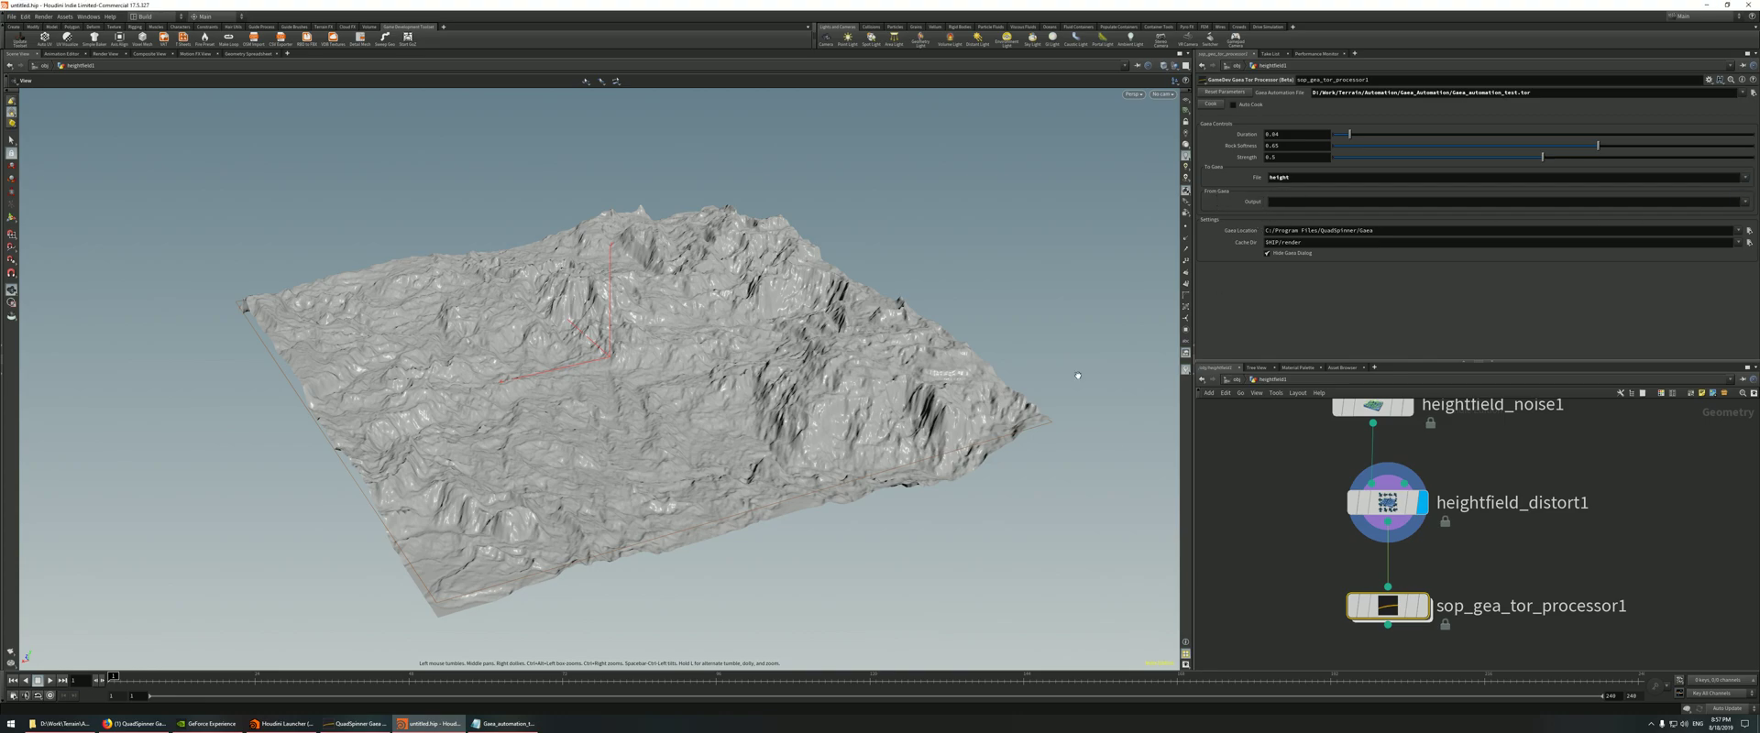
pyautogui.click(1745, 202)
pyautogui.click(1735, 222)
pyautogui.moveTo(1390, 505)
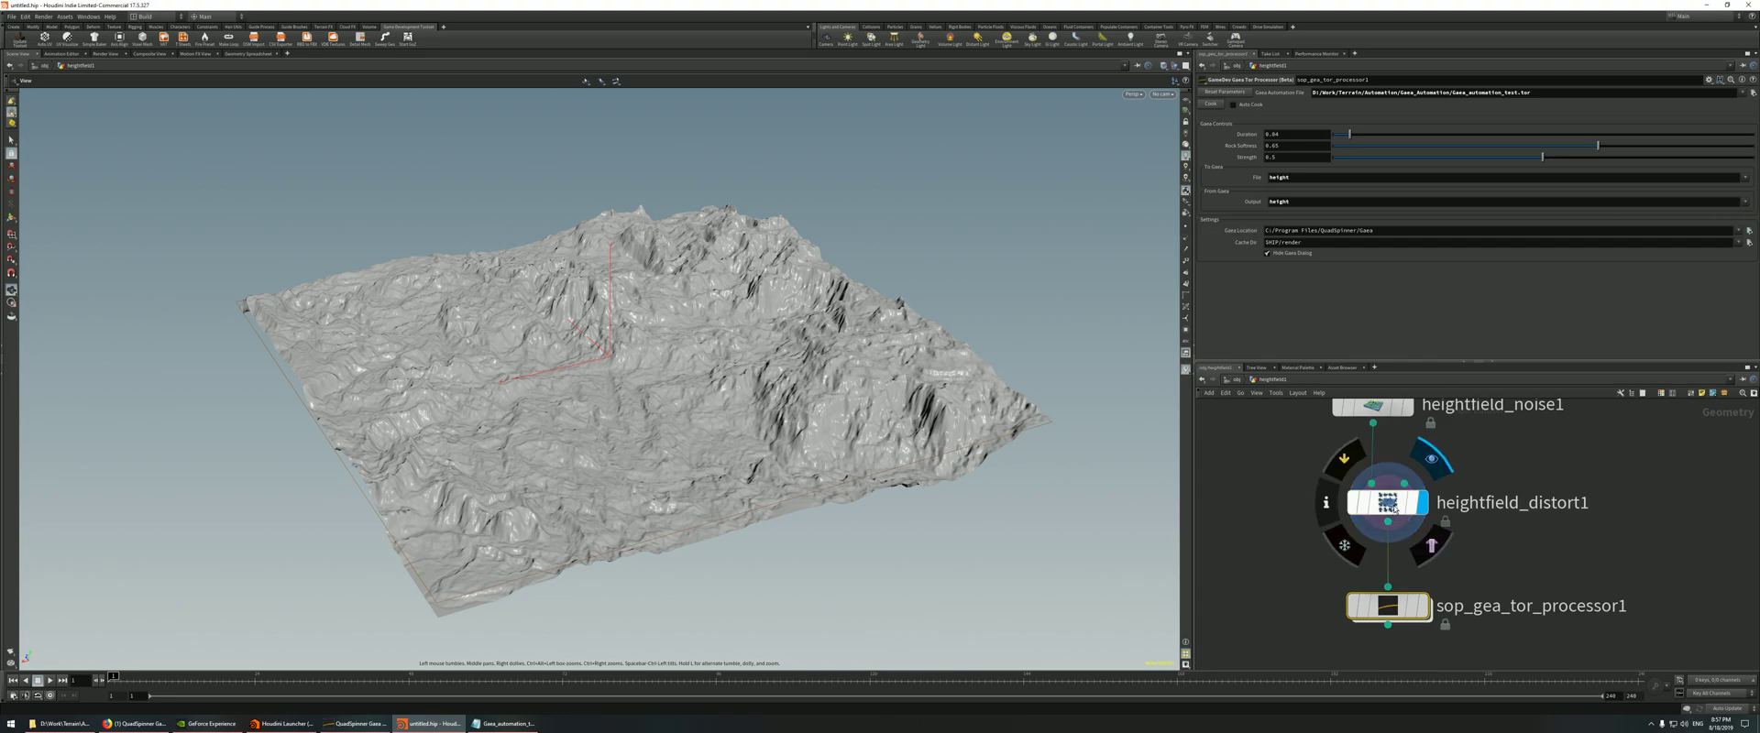
pyautogui.moveTo(1387, 598)
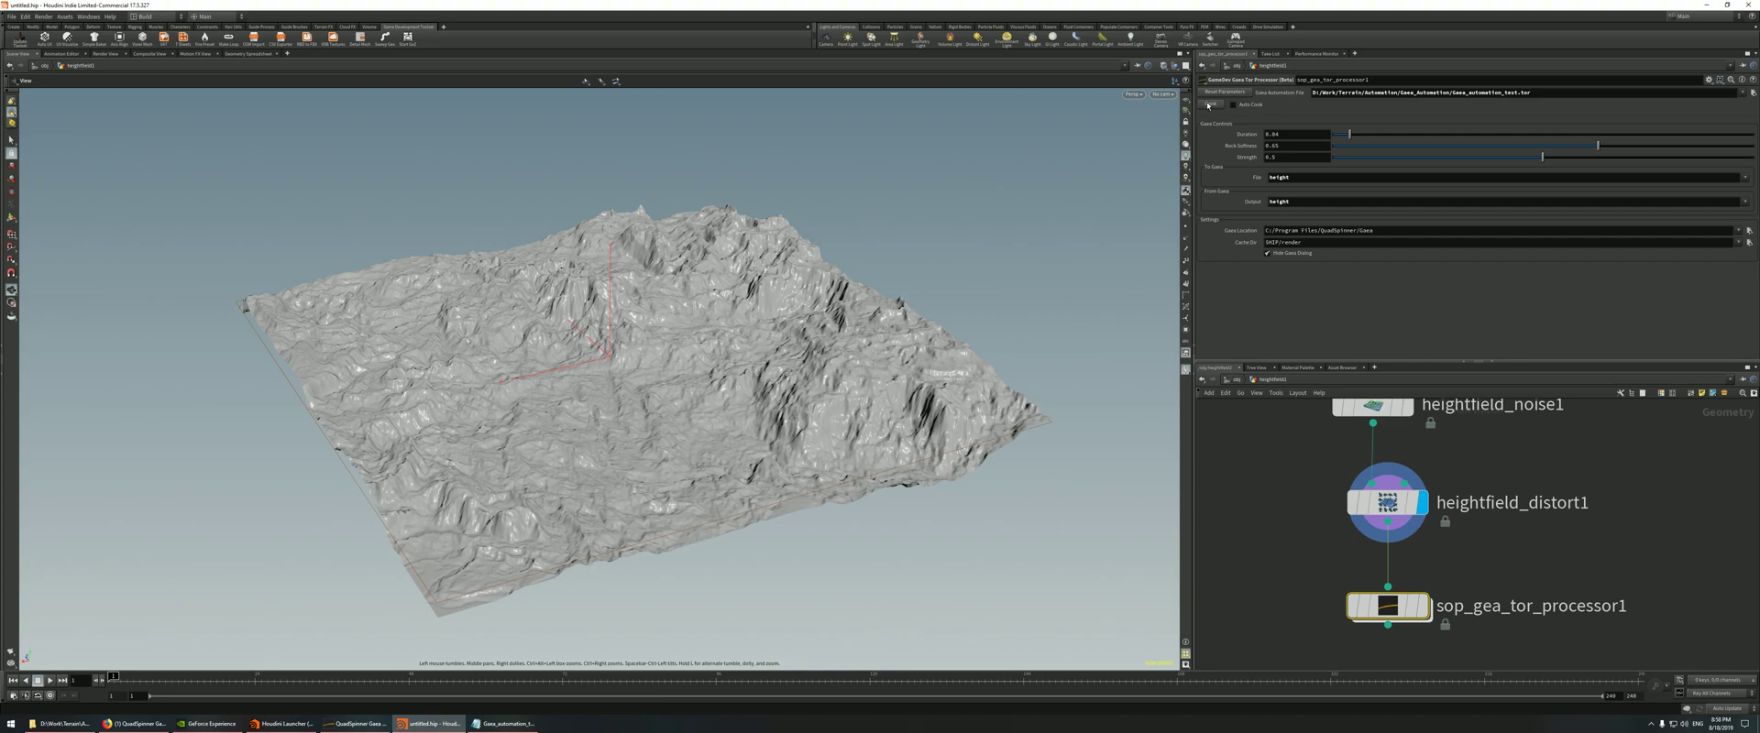
# - Display and cook the Gaea processor, then read and dismiss the resulting error
pyautogui.click(1419, 606)
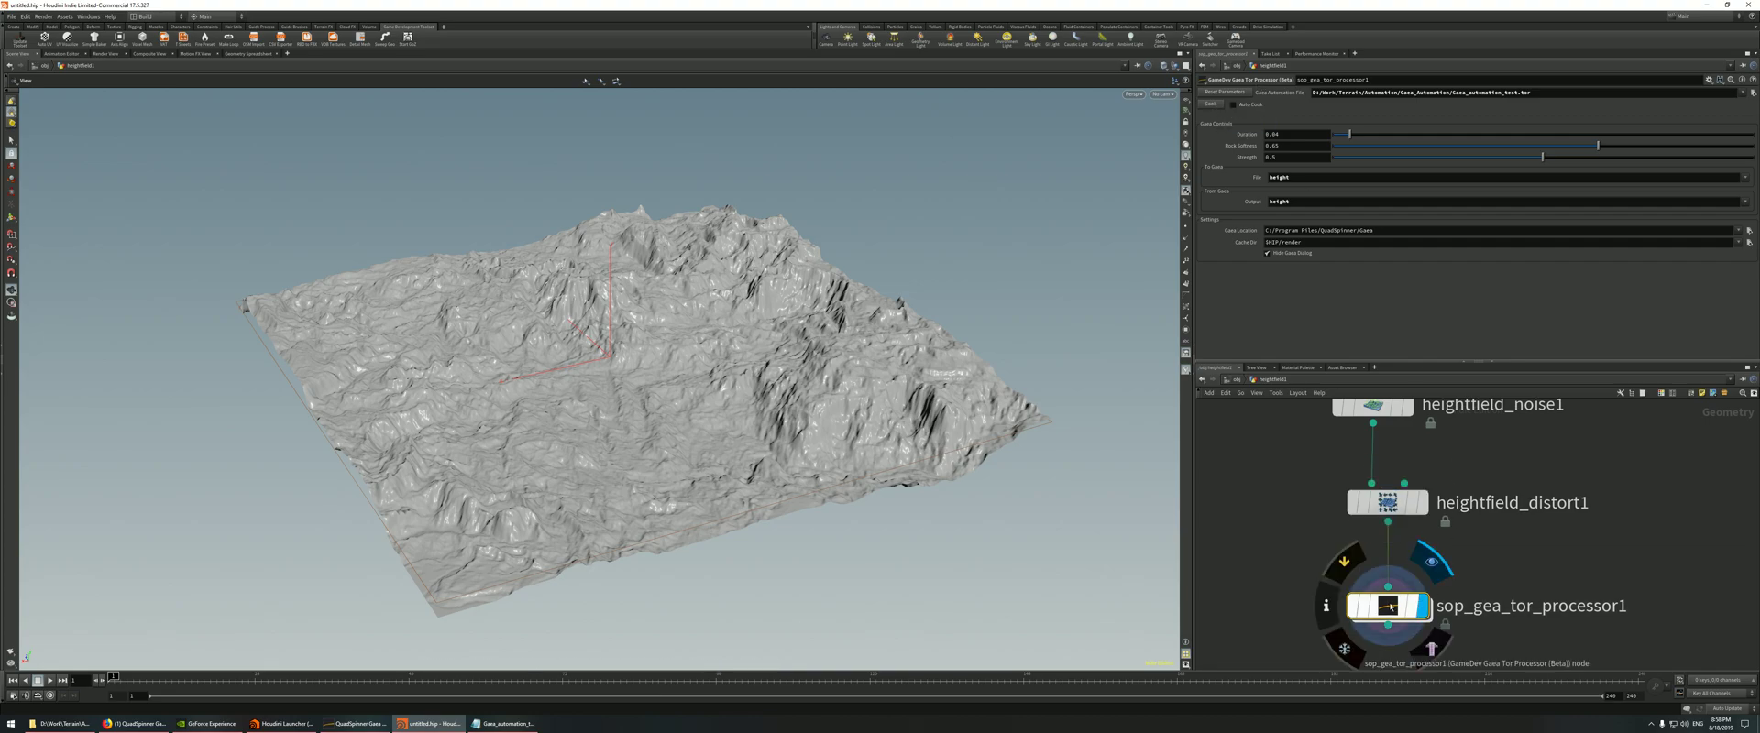
pyautogui.click(1210, 104)
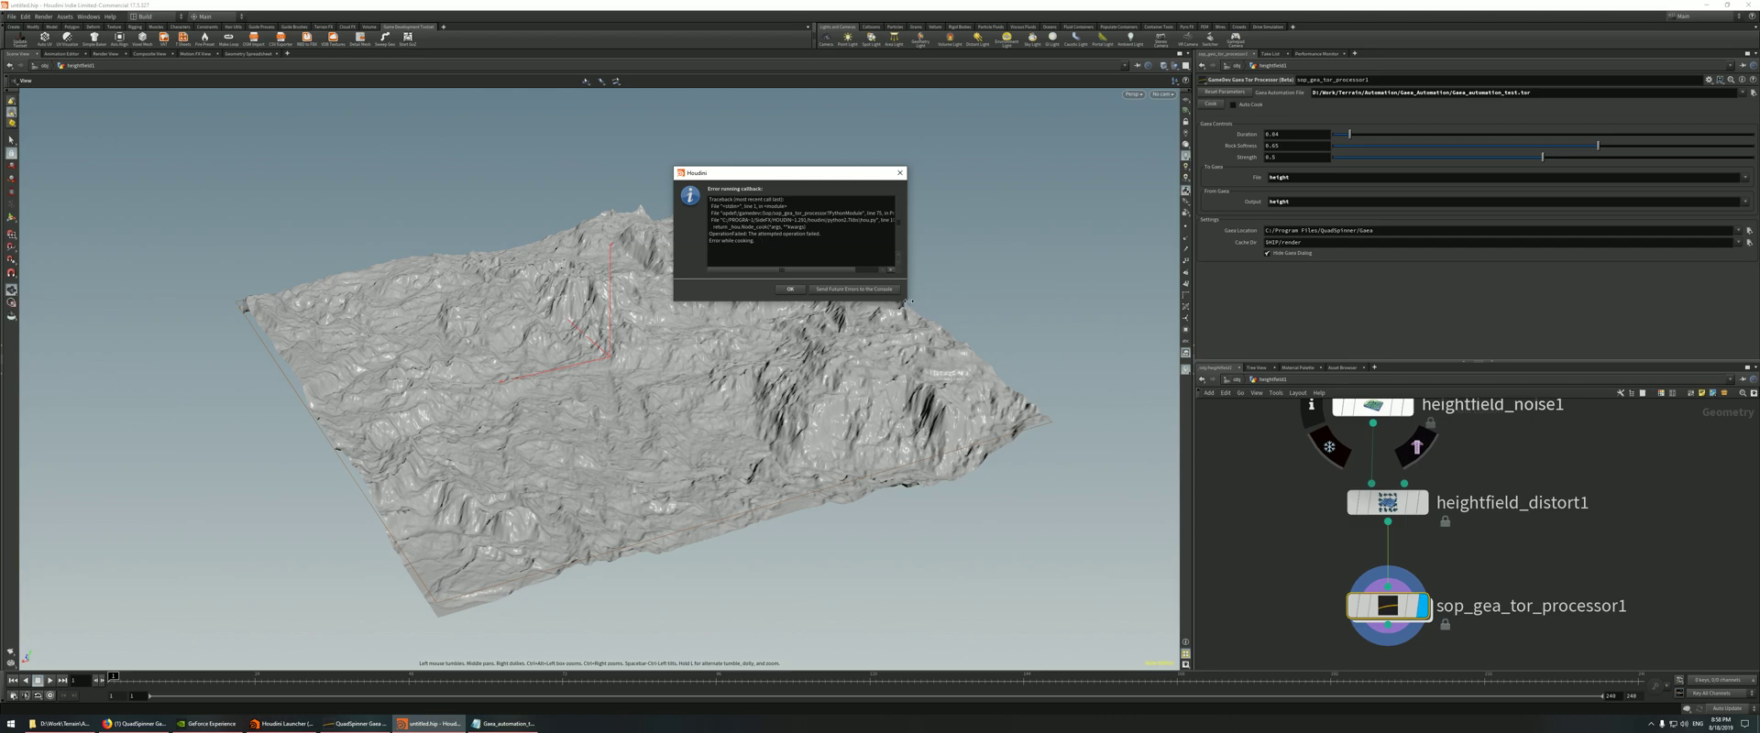
pyautogui.moveTo(905, 303); pyautogui.dragTo(1126, 395)
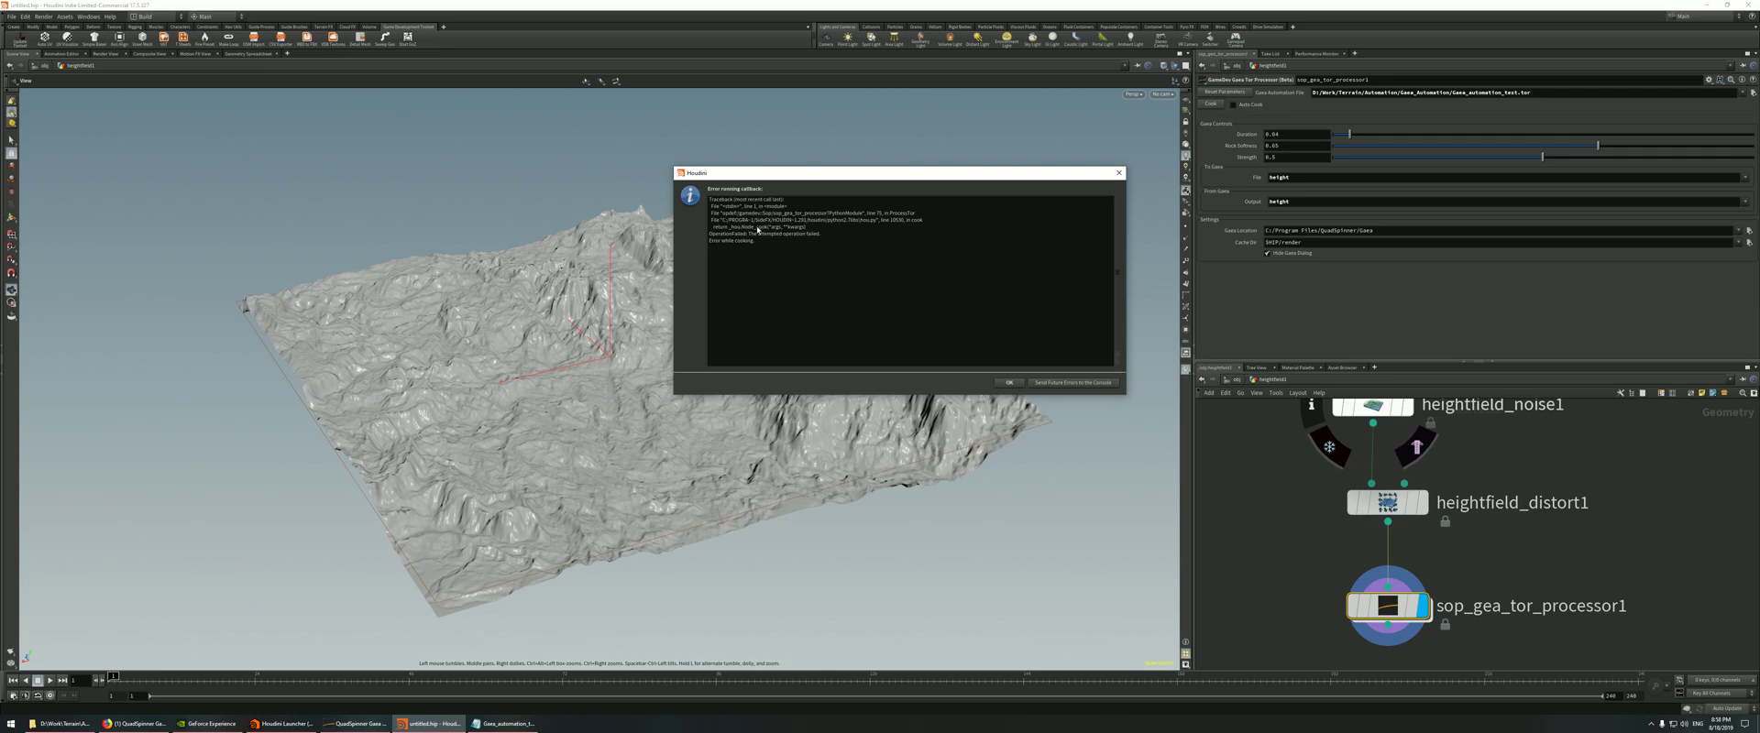
pyautogui.click(1118, 173)
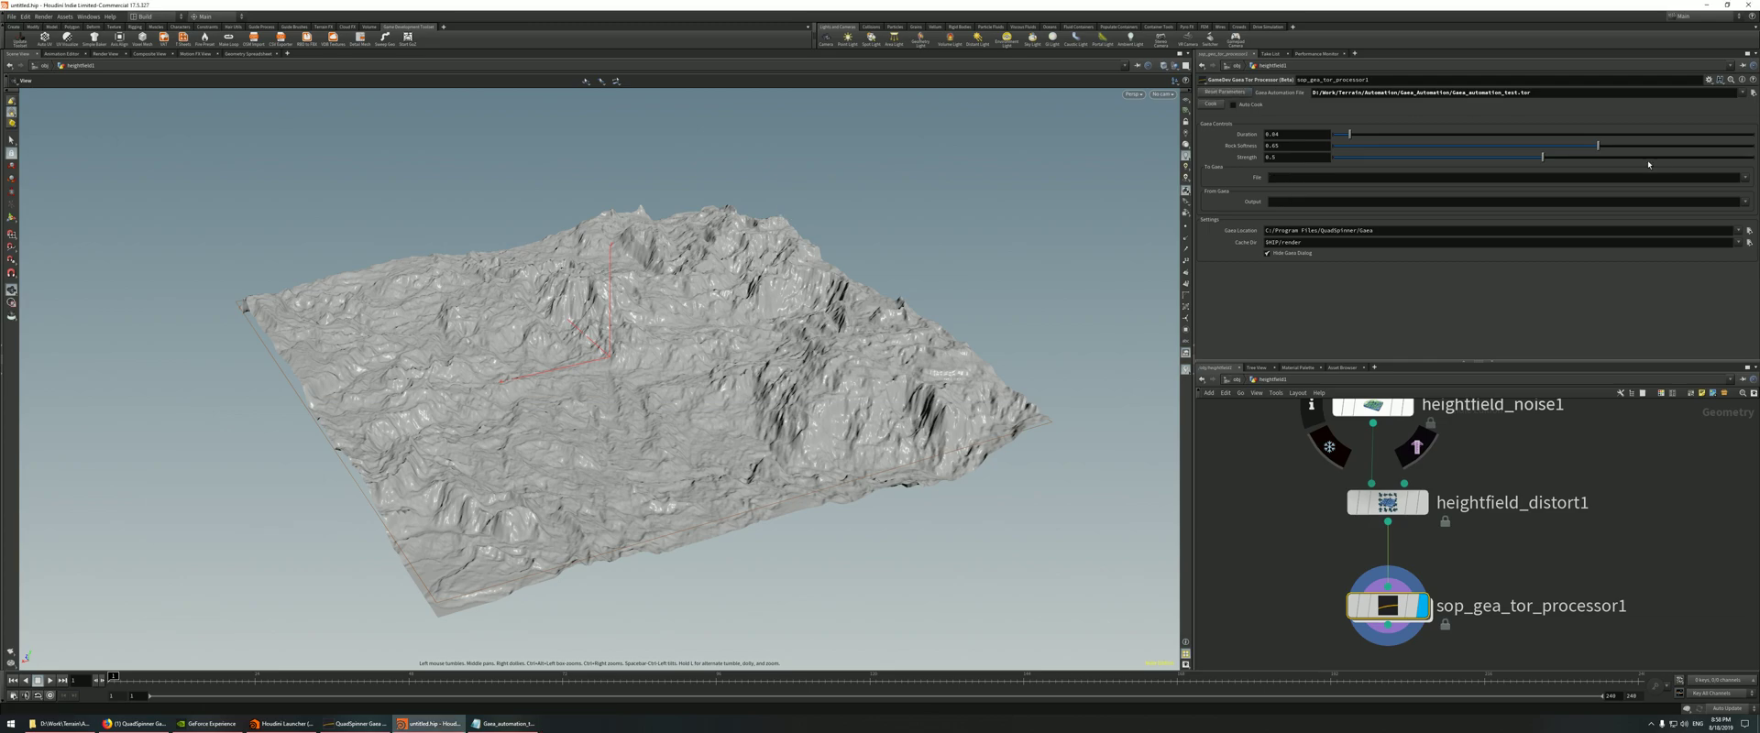
# - Reset File and Output to height and cook sop_gea_tor_processor1 again
pyautogui.click(1738, 176)
pyautogui.click(1738, 191)
pyautogui.click(1744, 201)
pyautogui.click(1737, 217)
pyautogui.click(1209, 104)
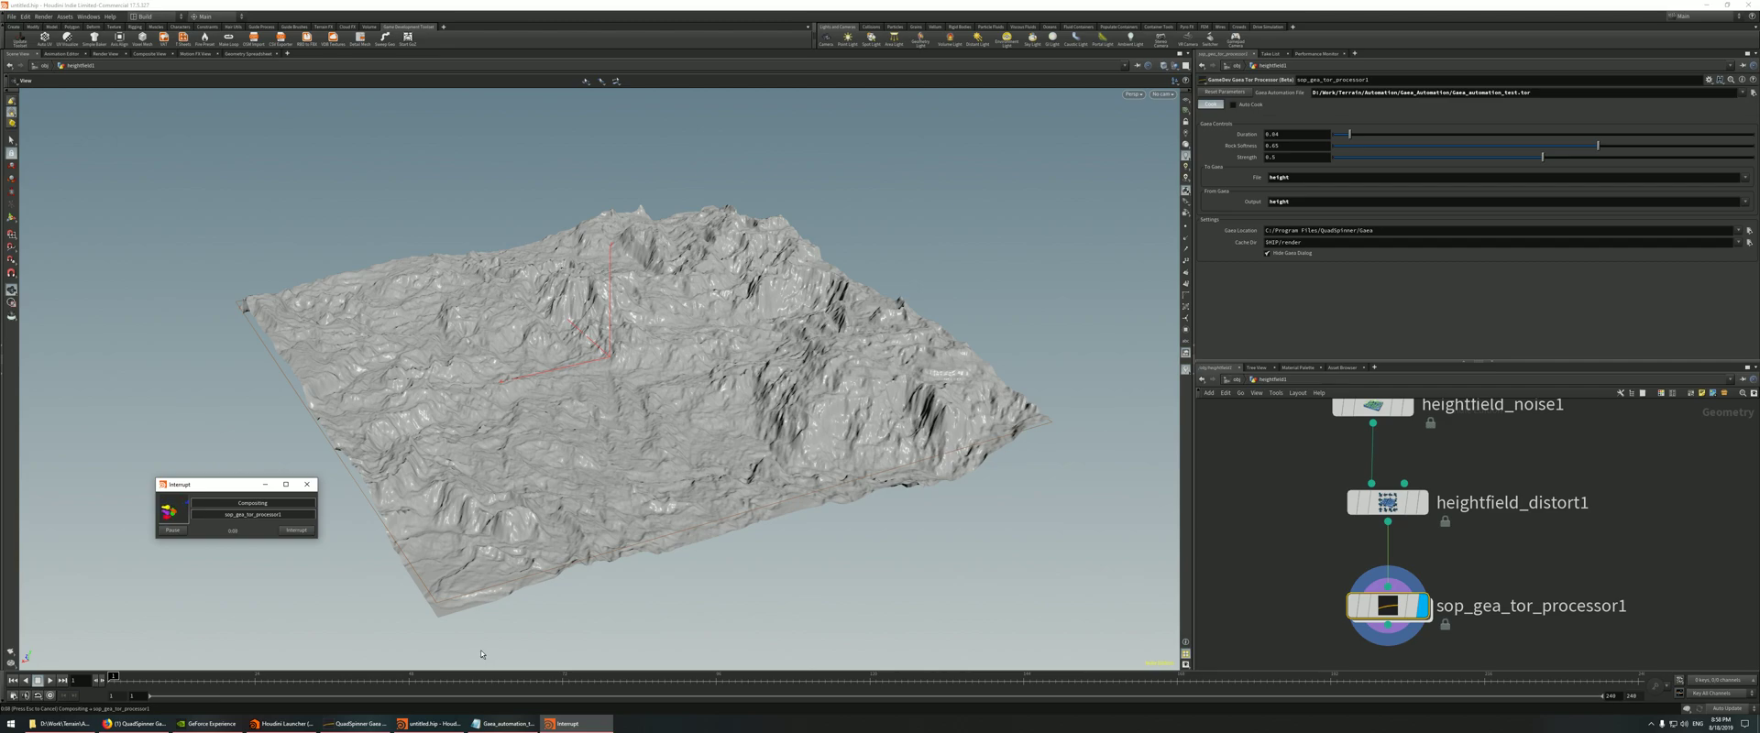
# - Dismiss the Houdini error and build the Gaea graph, accepting the broken-nodes warning
pyautogui.click(476, 701)
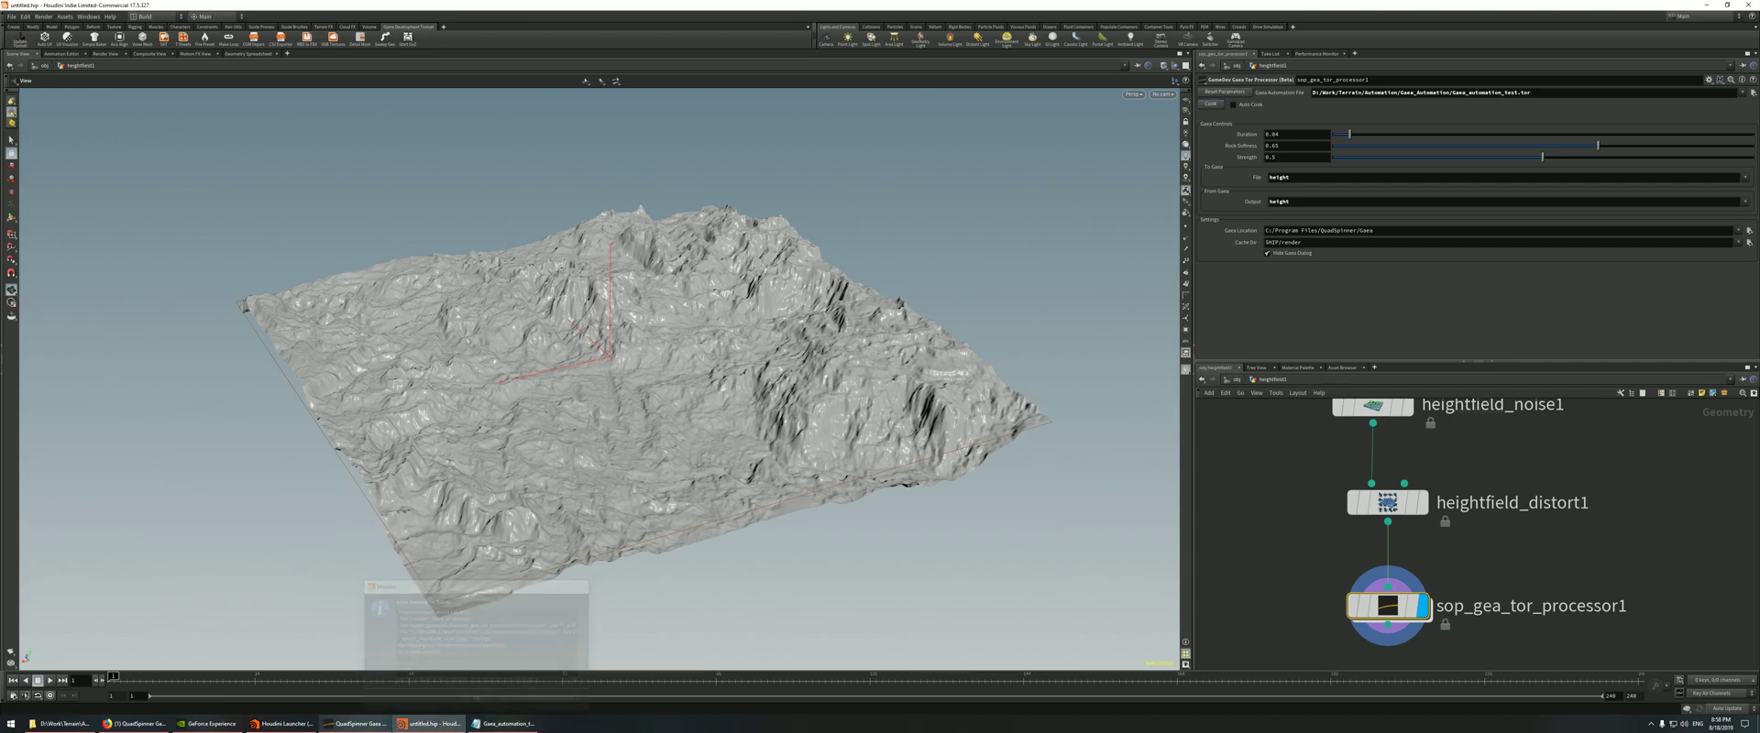
pyautogui.click(344, 723)
pyautogui.scroll(-2, 1048, 506)
pyautogui.scroll(4, 902, 467)
pyautogui.scroll(-1, 903, 513)
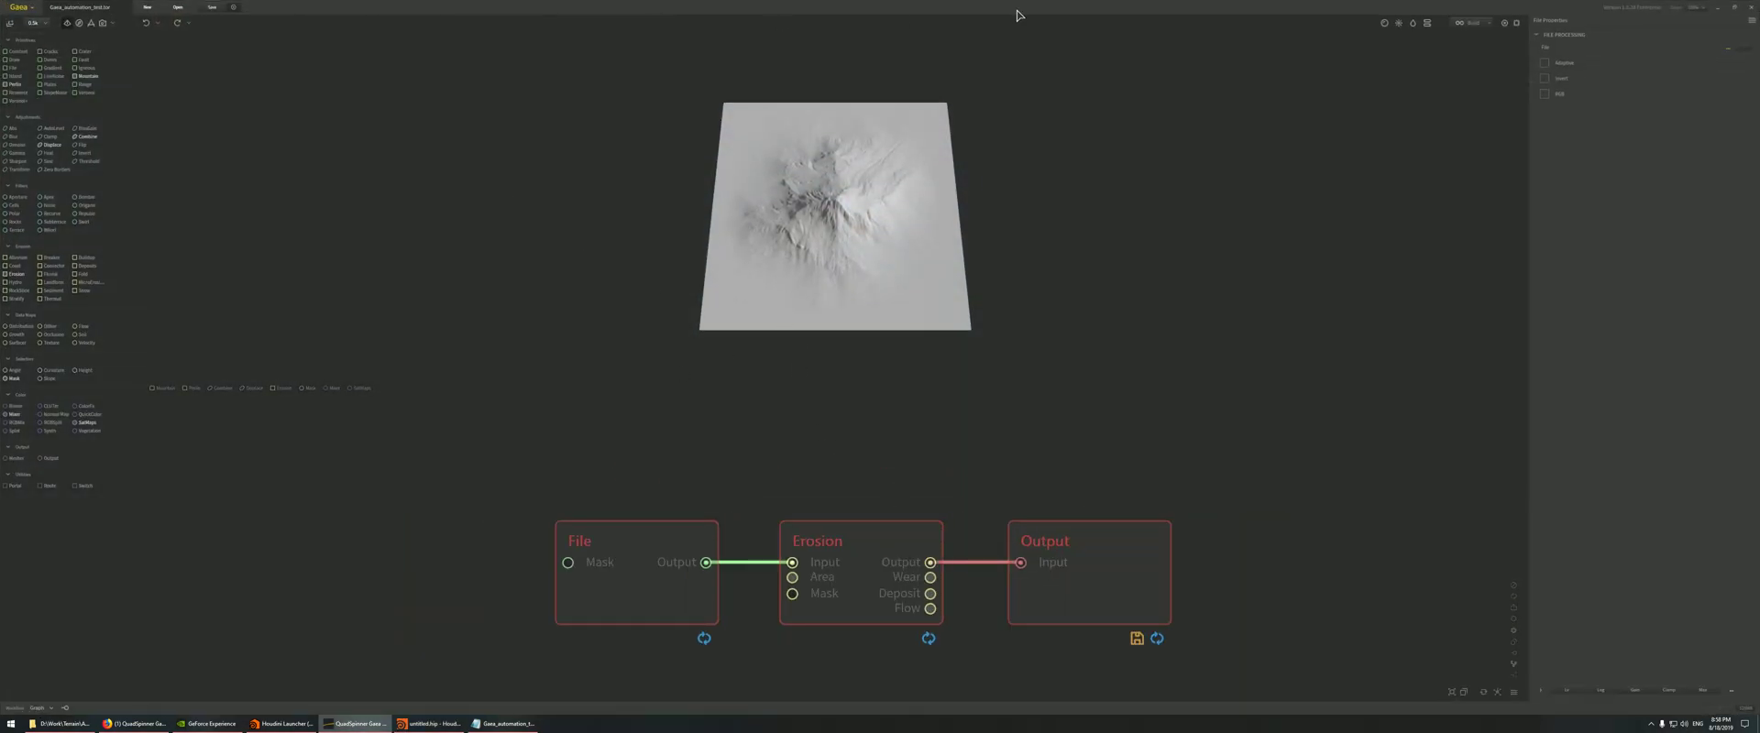
pyautogui.click(1469, 23)
pyautogui.click(940, 371)
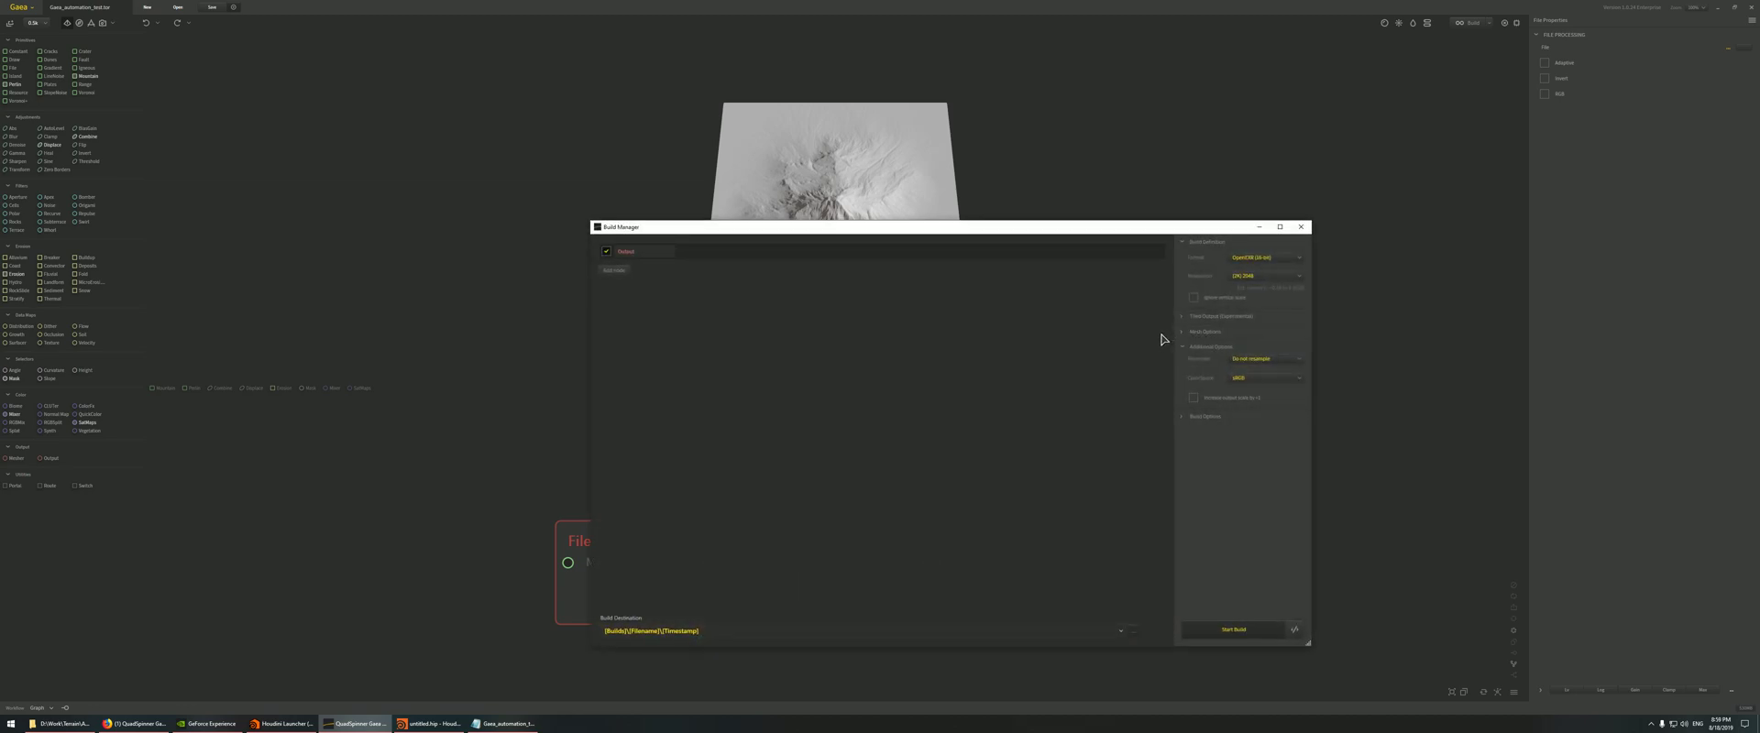
pyautogui.click(1301, 227)
# - Expose the Output node's file property, retype its File_Output name with 'Ou', and minimize Gaea
pyautogui.click(1092, 595)
pyautogui.click(1752, 21)
pyautogui.click(1714, 80)
pyautogui.doubleClick(672, 214)
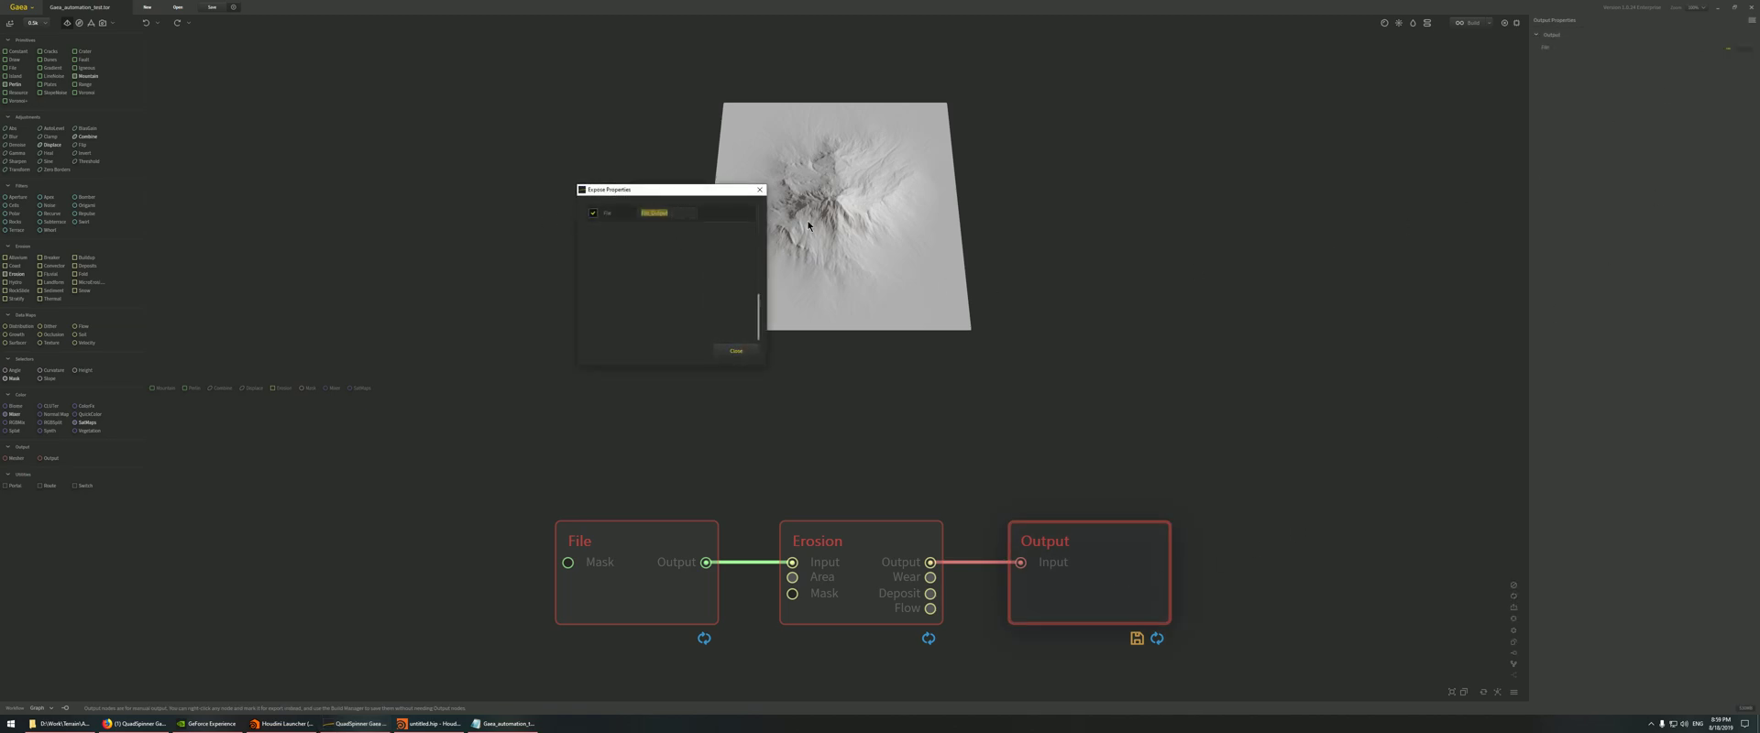
pyautogui.write('Ou')
pyautogui.click(736, 351)
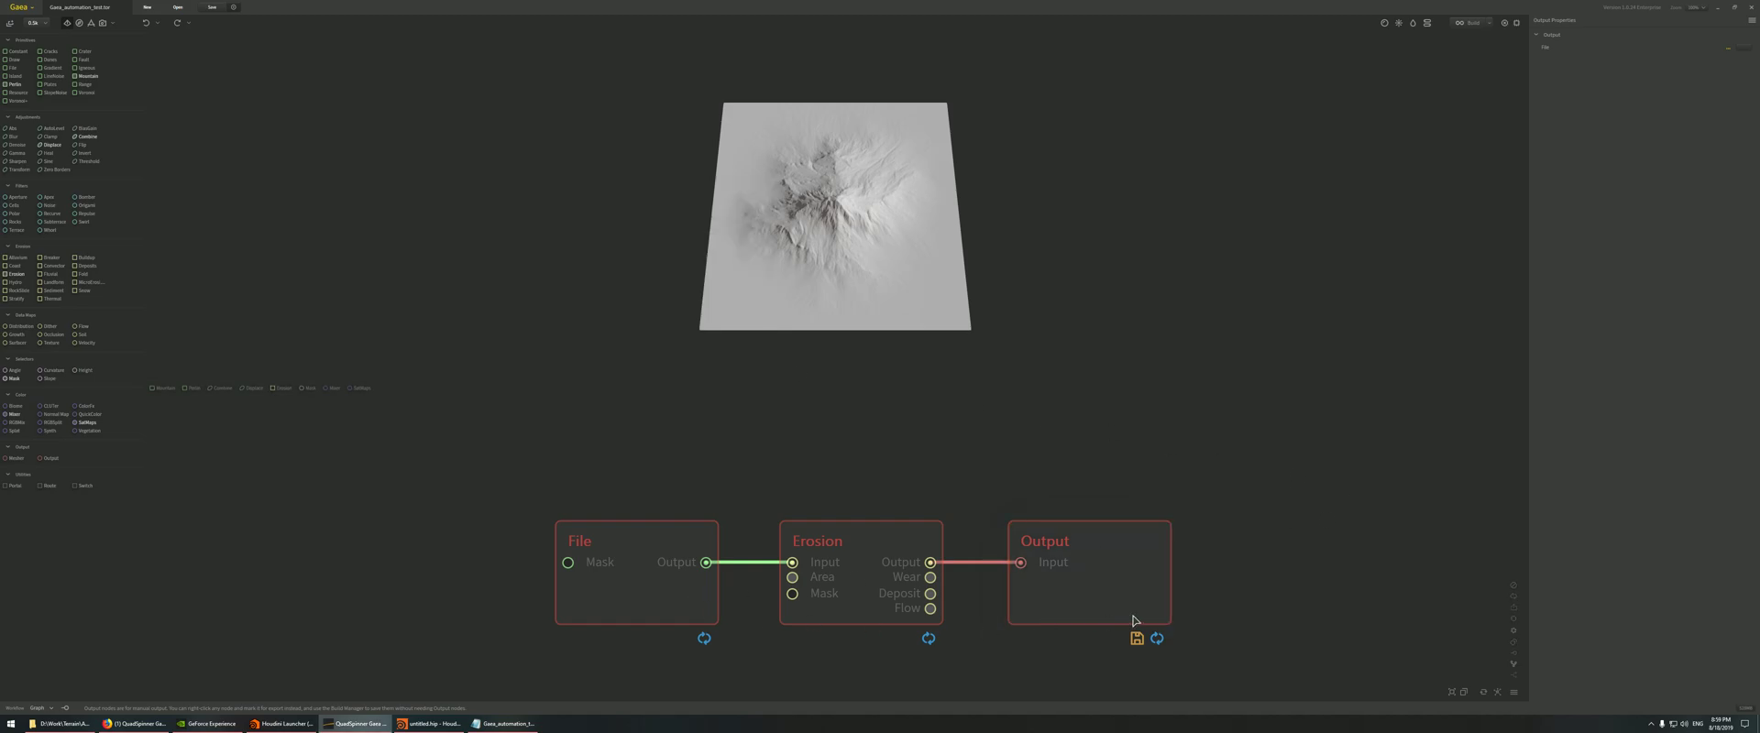
pyautogui.click(1718, 7)
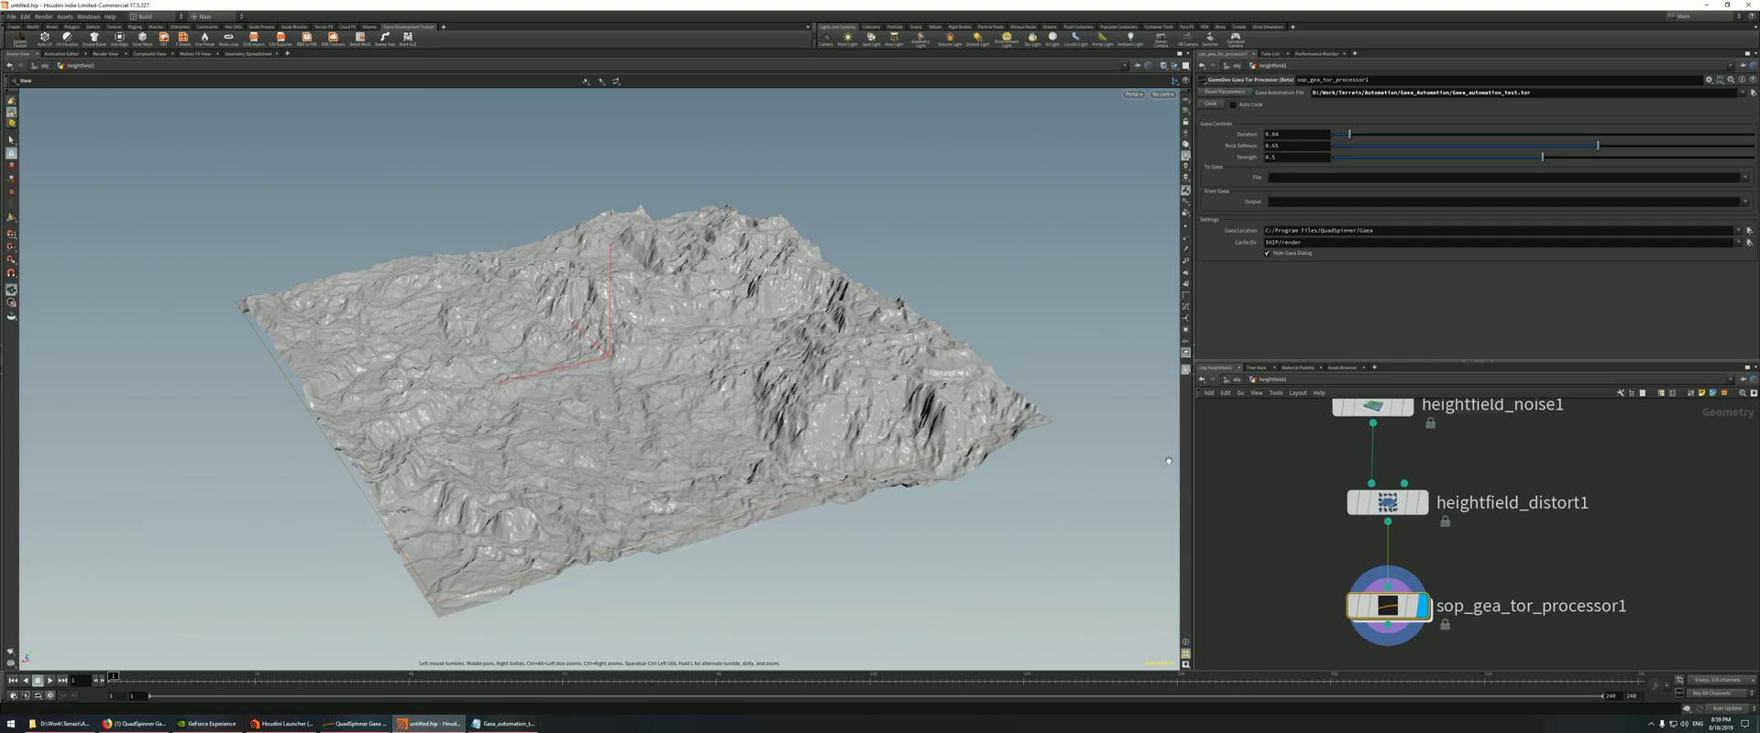
# - Set File and Output to height, cook again, and widen the 'Error running callback' message
pyautogui.click(1744, 177)
pyautogui.click(1737, 196)
pyautogui.click(1744, 202)
pyautogui.click(1740, 221)
pyautogui.click(1210, 104)
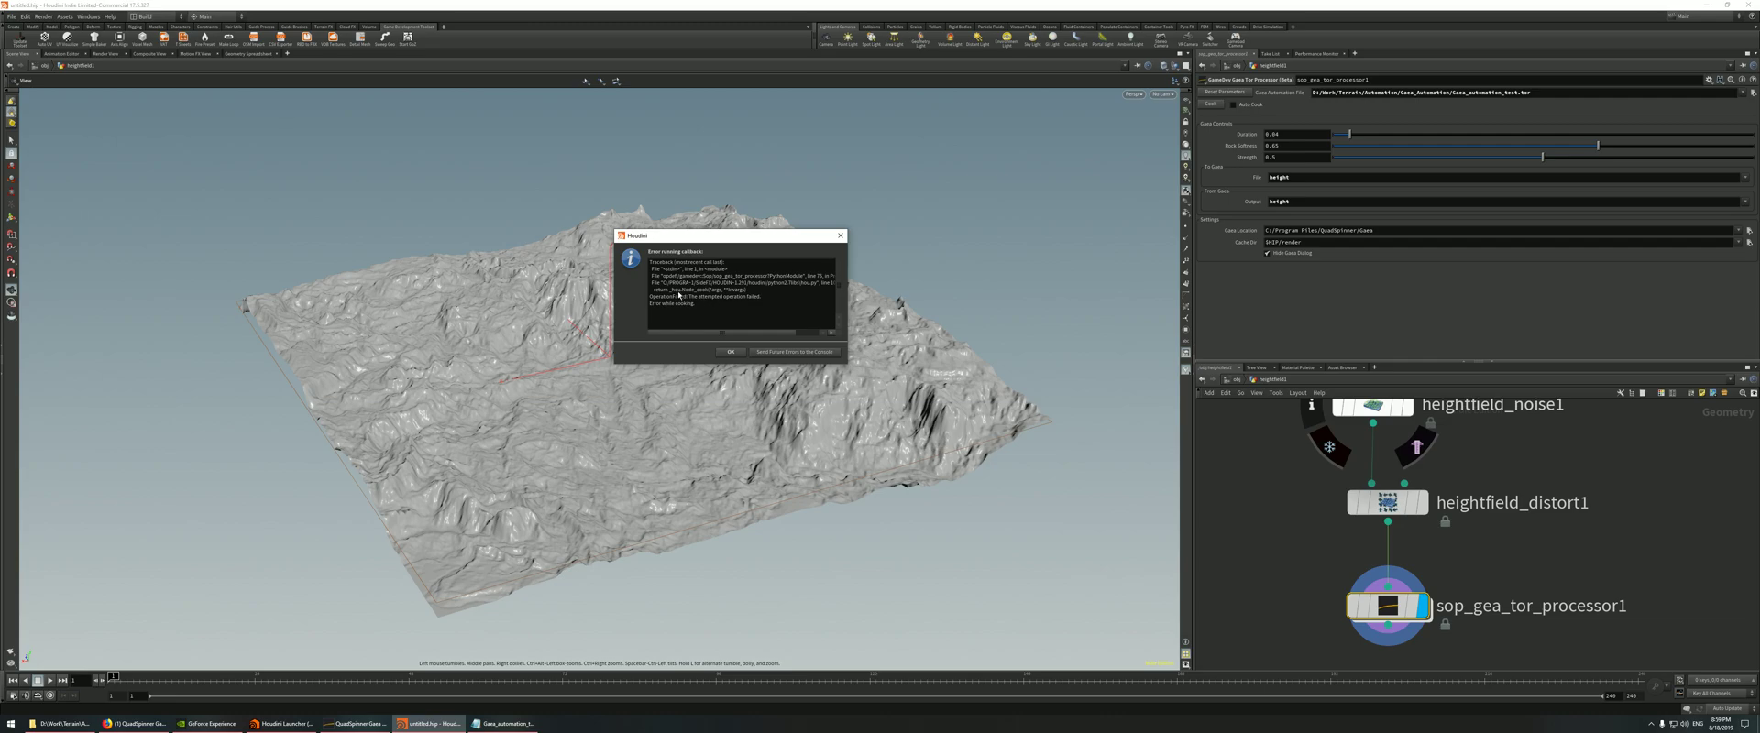
pyautogui.moveTo(851, 309); pyautogui.dragTo(1048, 309)
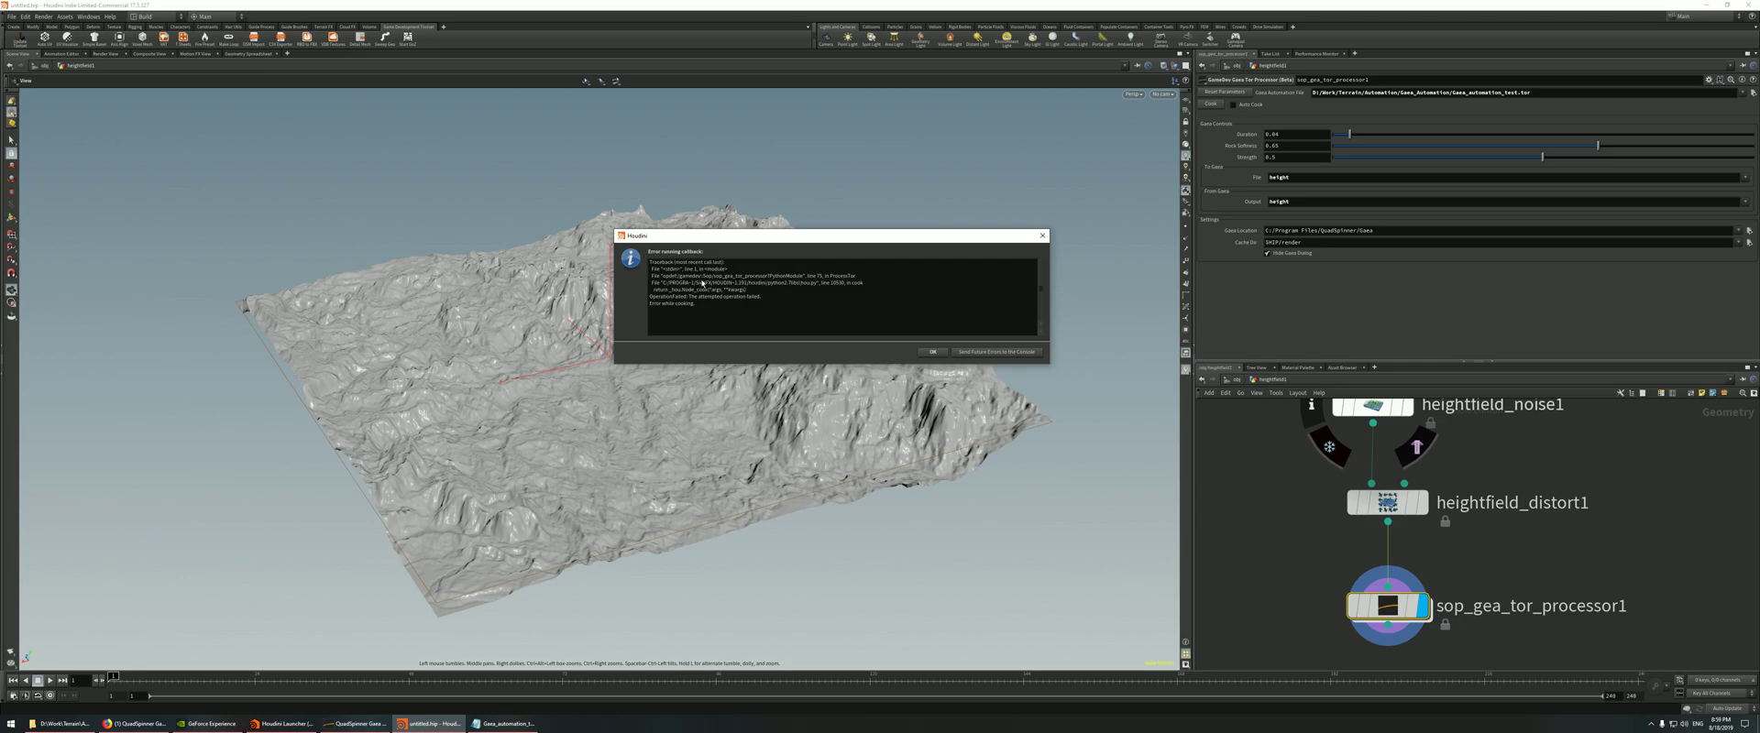
# - Dismiss the error and review the exposed properties of Gaea's File, Output and Erosion nodes
pyautogui.click(932, 352)
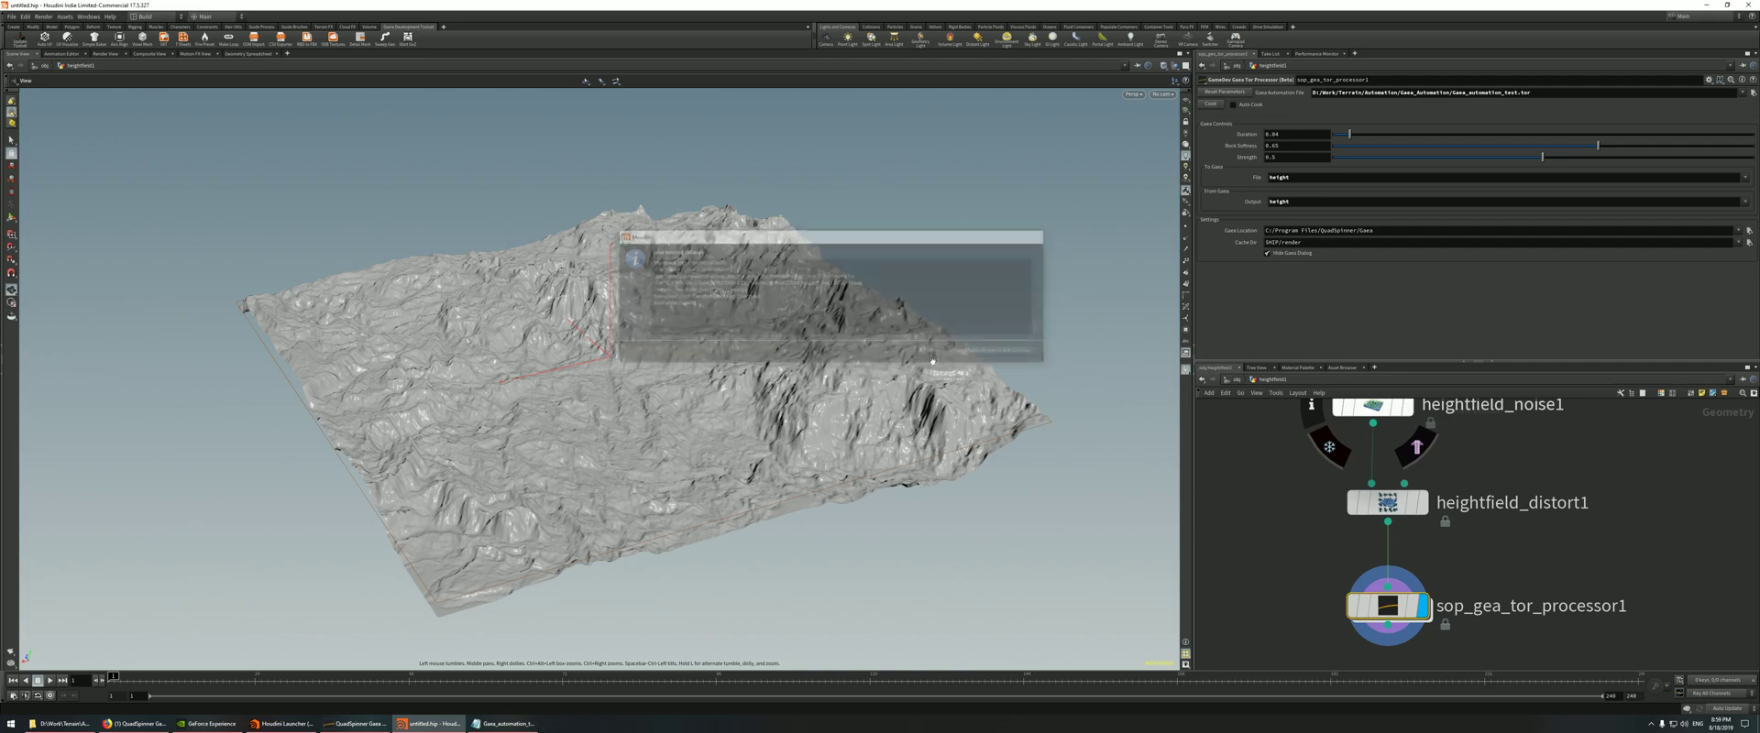
pyautogui.click(355, 724)
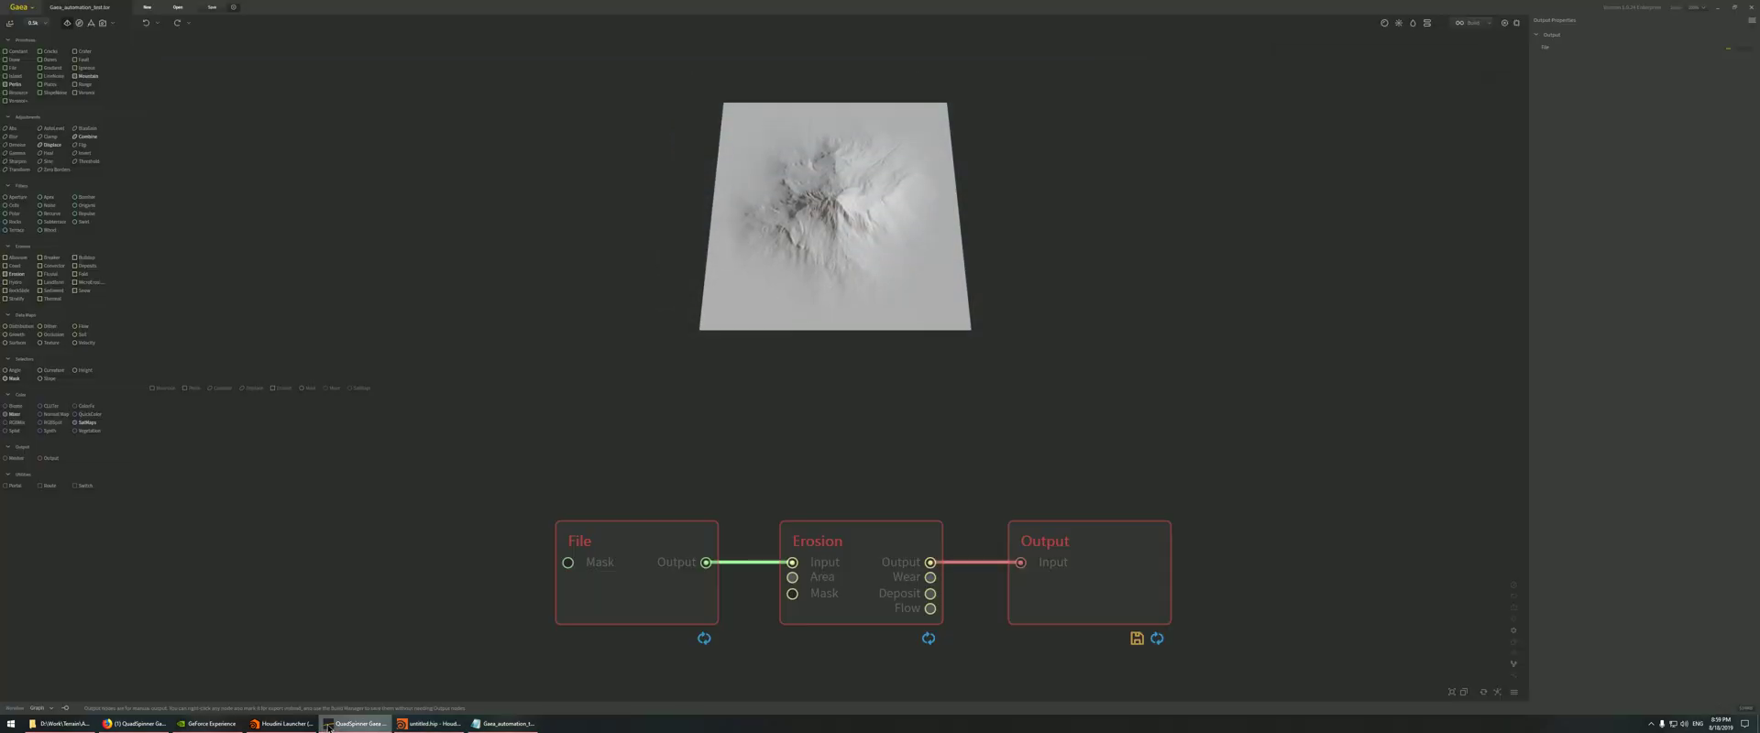
pyautogui.click(614, 618)
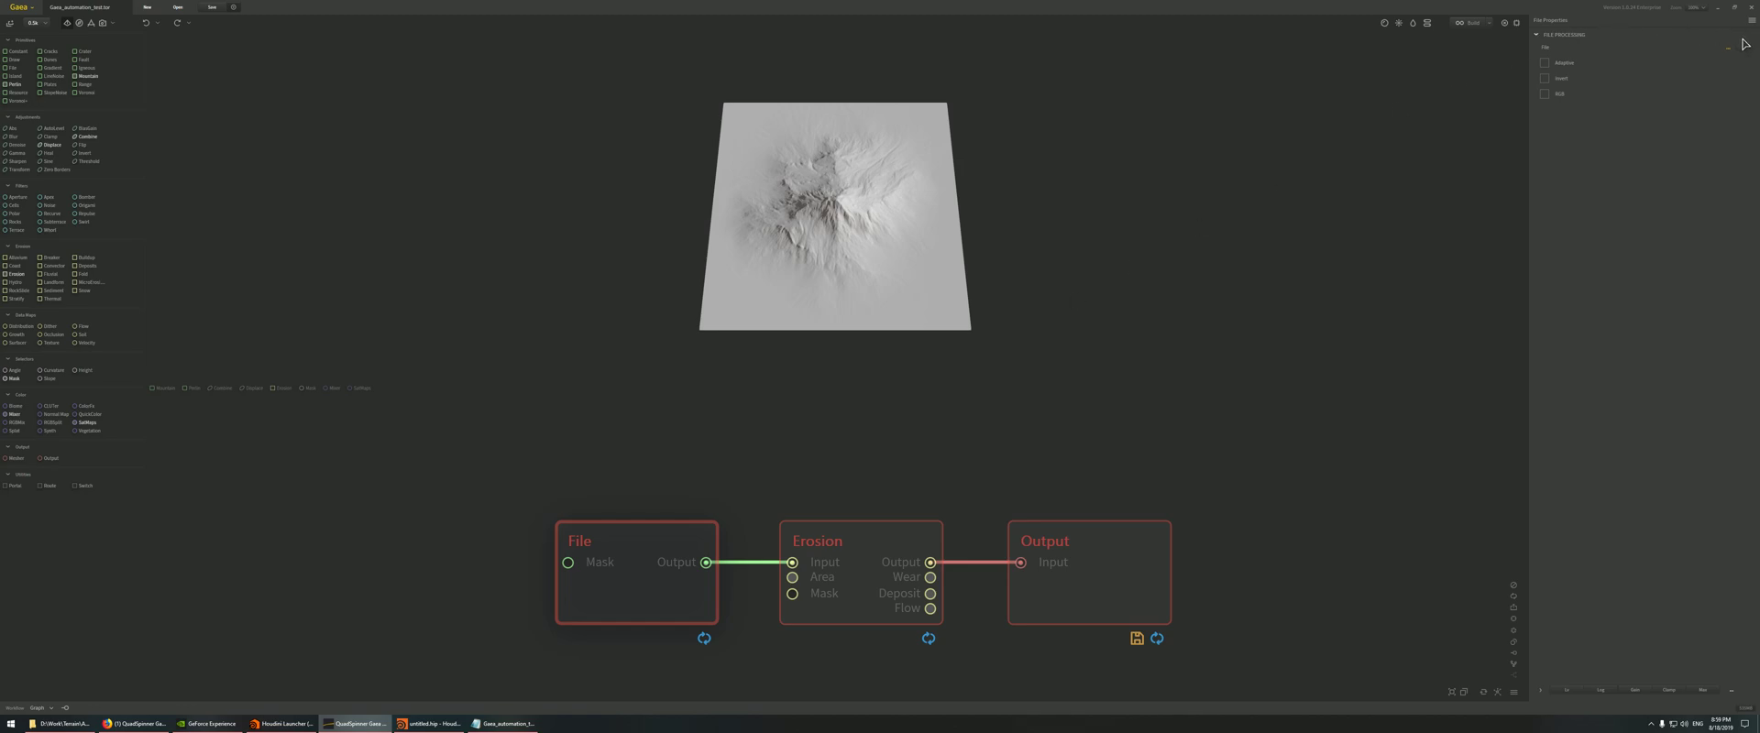
pyautogui.click(1752, 20)
pyautogui.click(1718, 62)
pyautogui.click(1743, 149)
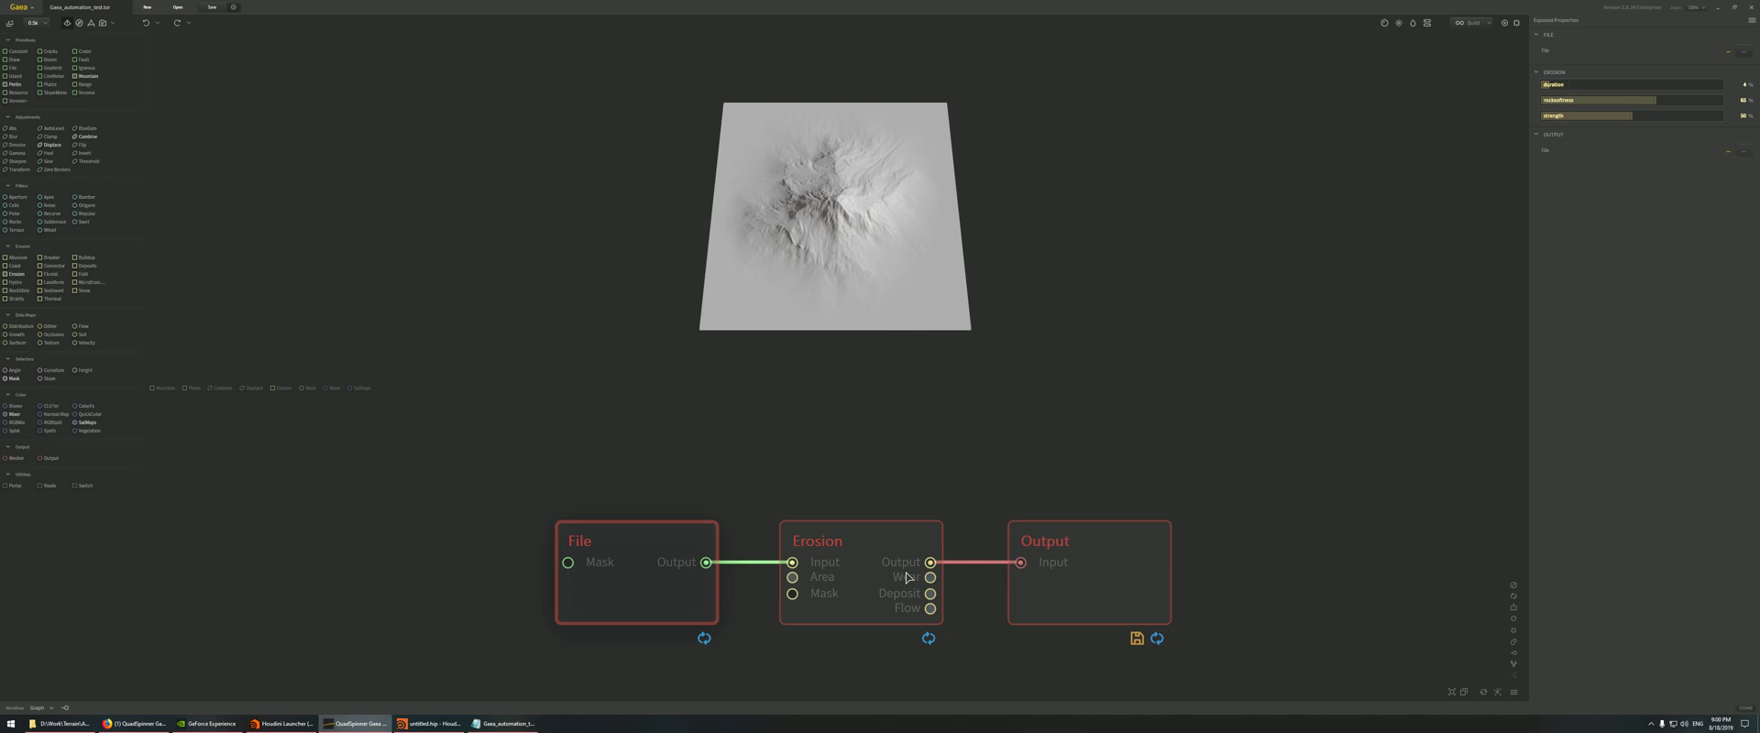
pyautogui.click(846, 547)
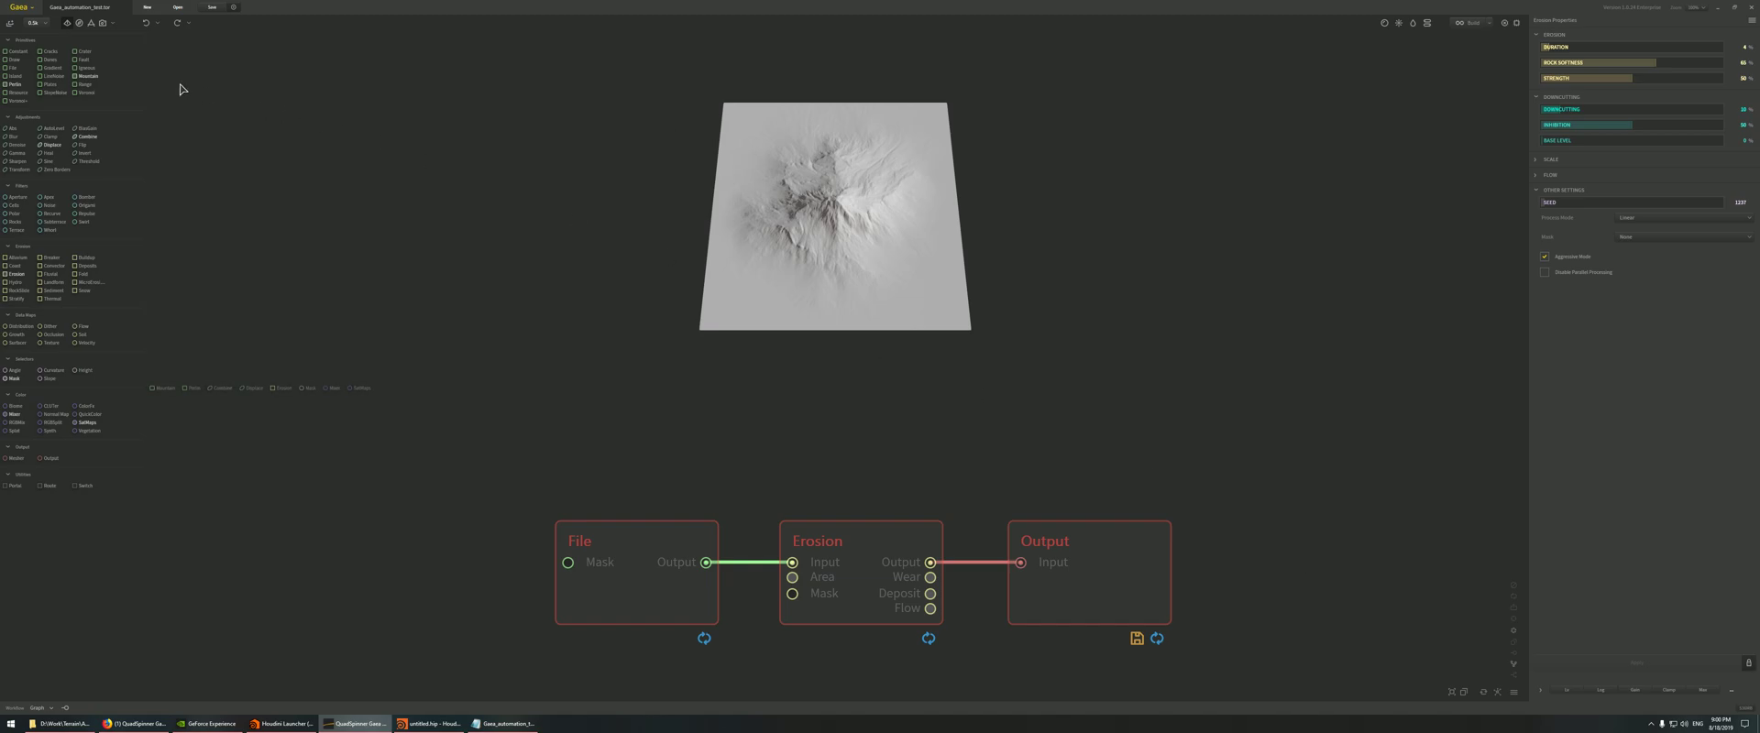
pyautogui.click(1717, 6)
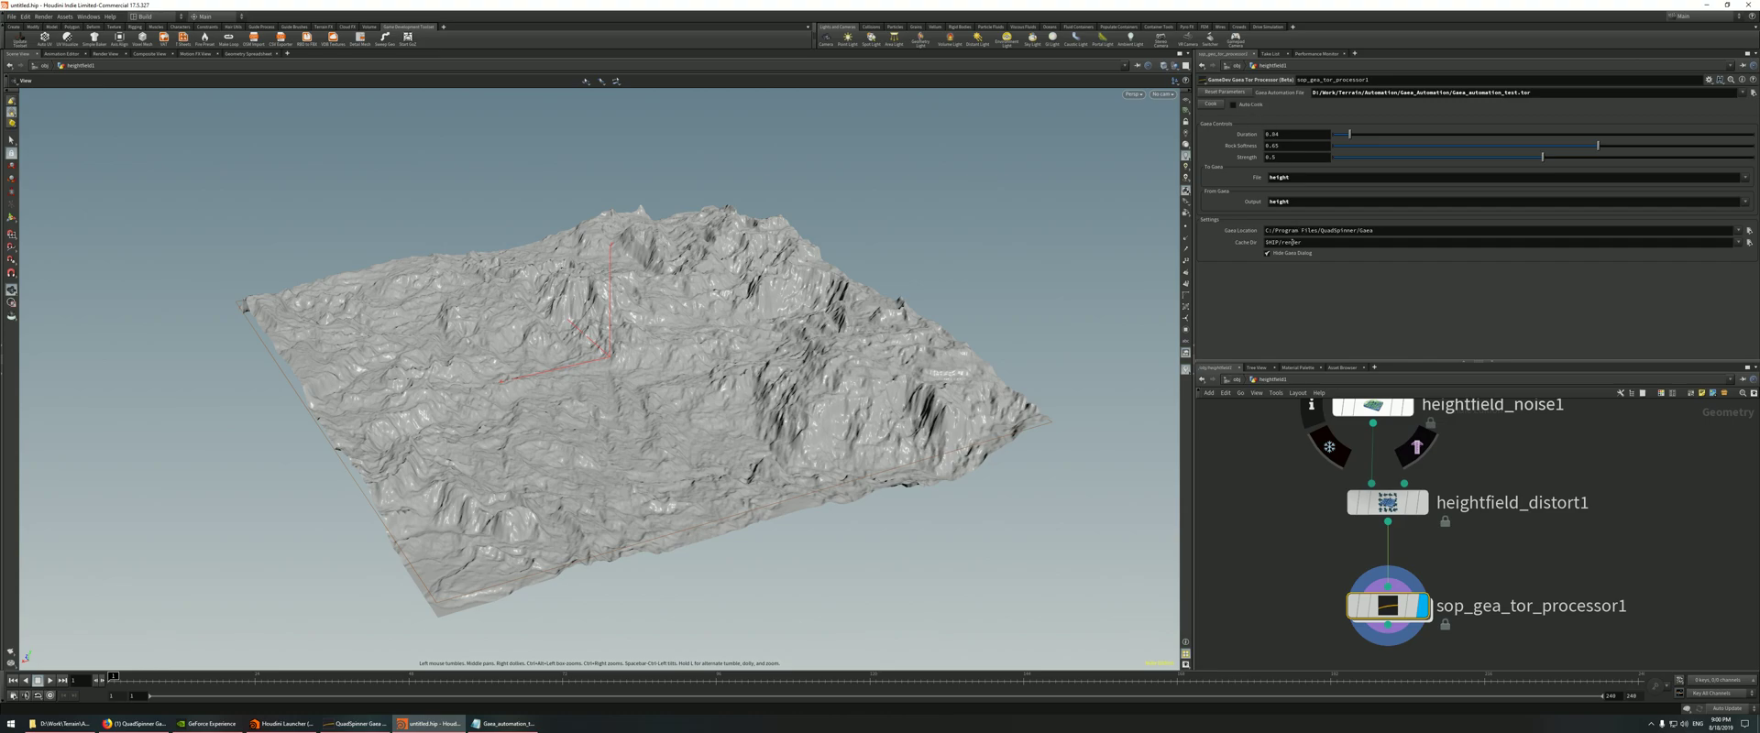
# - Browse the Cache Dir chooser to D:/Work/Terrain/Automation/Gaea_Automation
pyautogui.click(1747, 242)
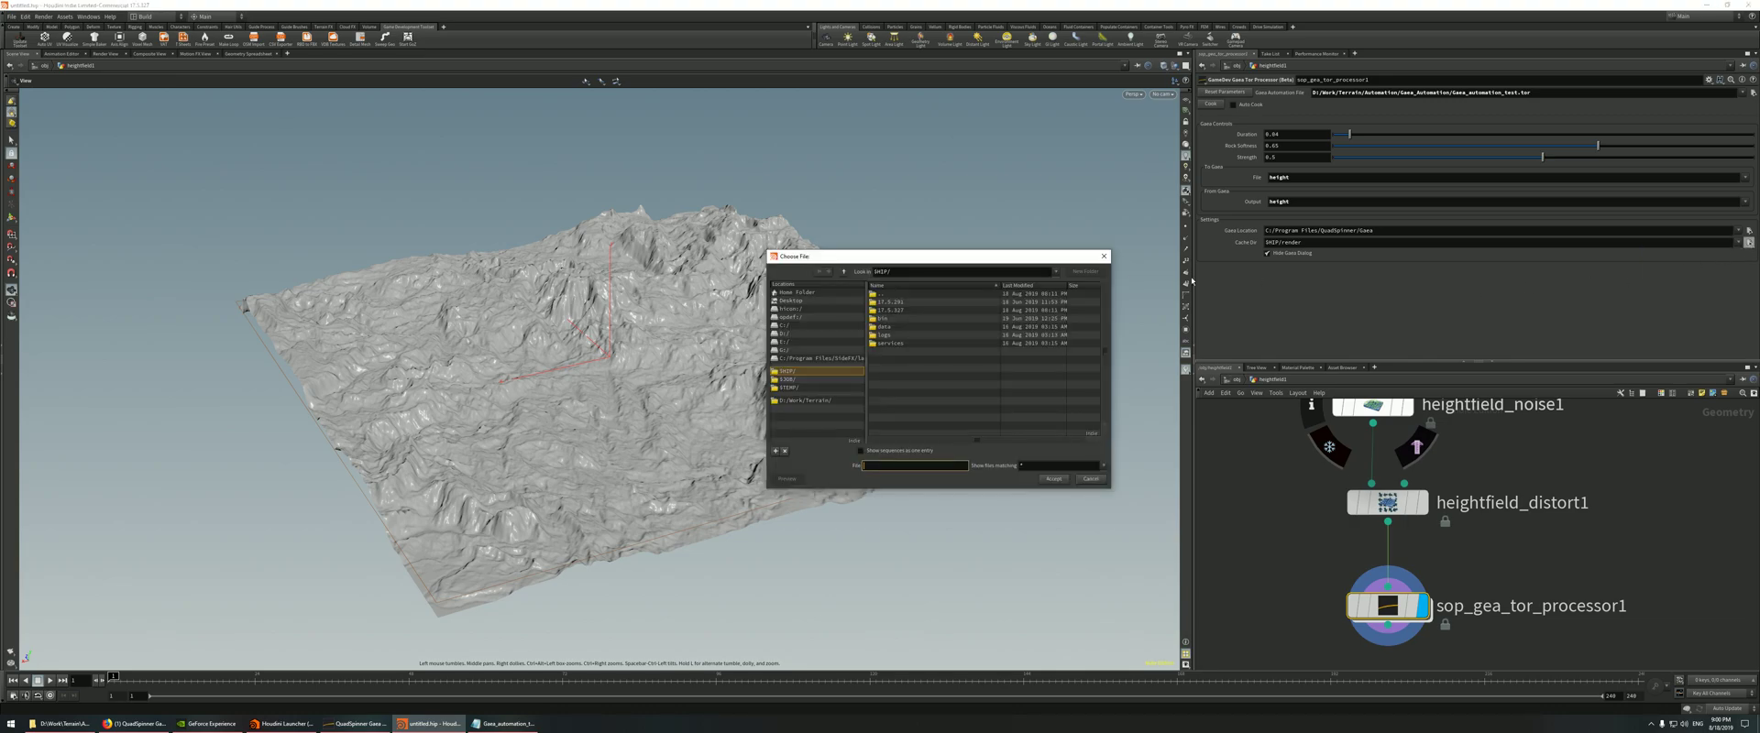
pyautogui.click(805, 402)
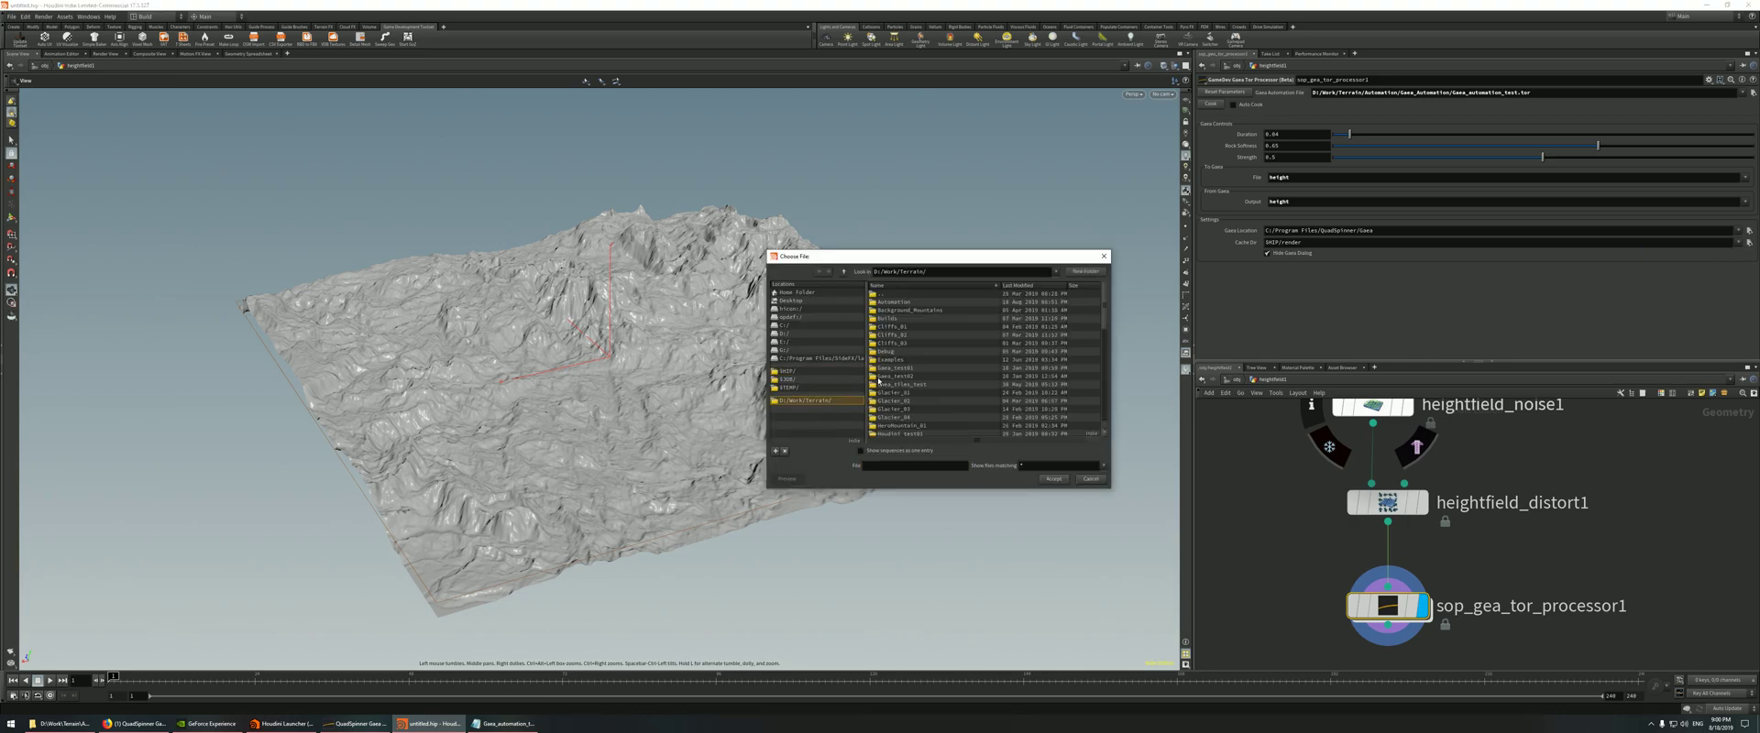
pyautogui.doubleClick(893, 303)
pyautogui.click(912, 335)
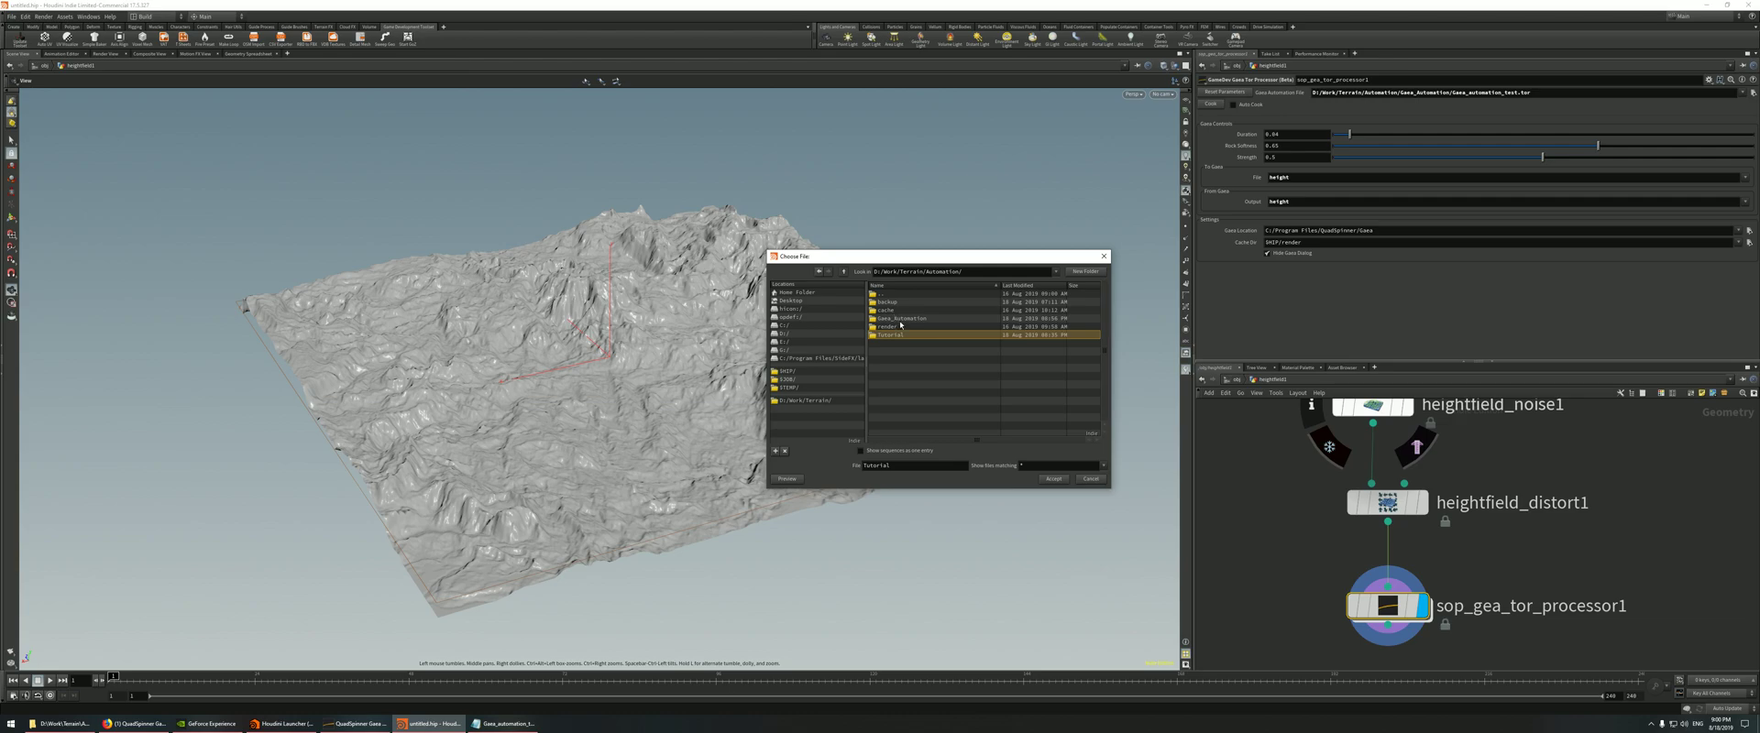
pyautogui.doubleClick(901, 318)
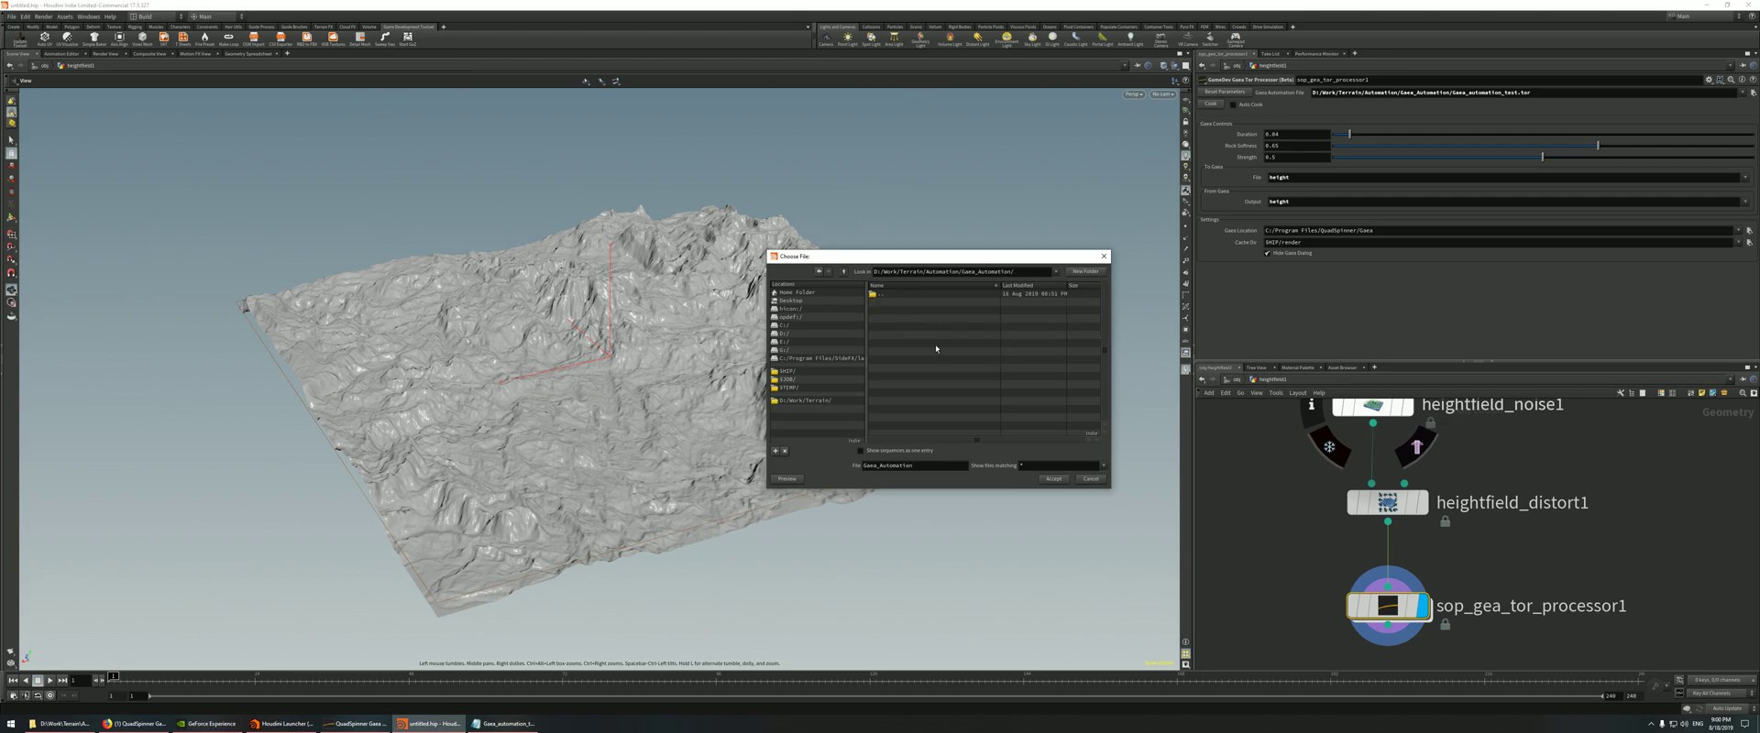
# - Create a 'cache' folder there, accept it as the Cache Dir, and cook the Tor Processor
pyautogui.click(1095, 272)
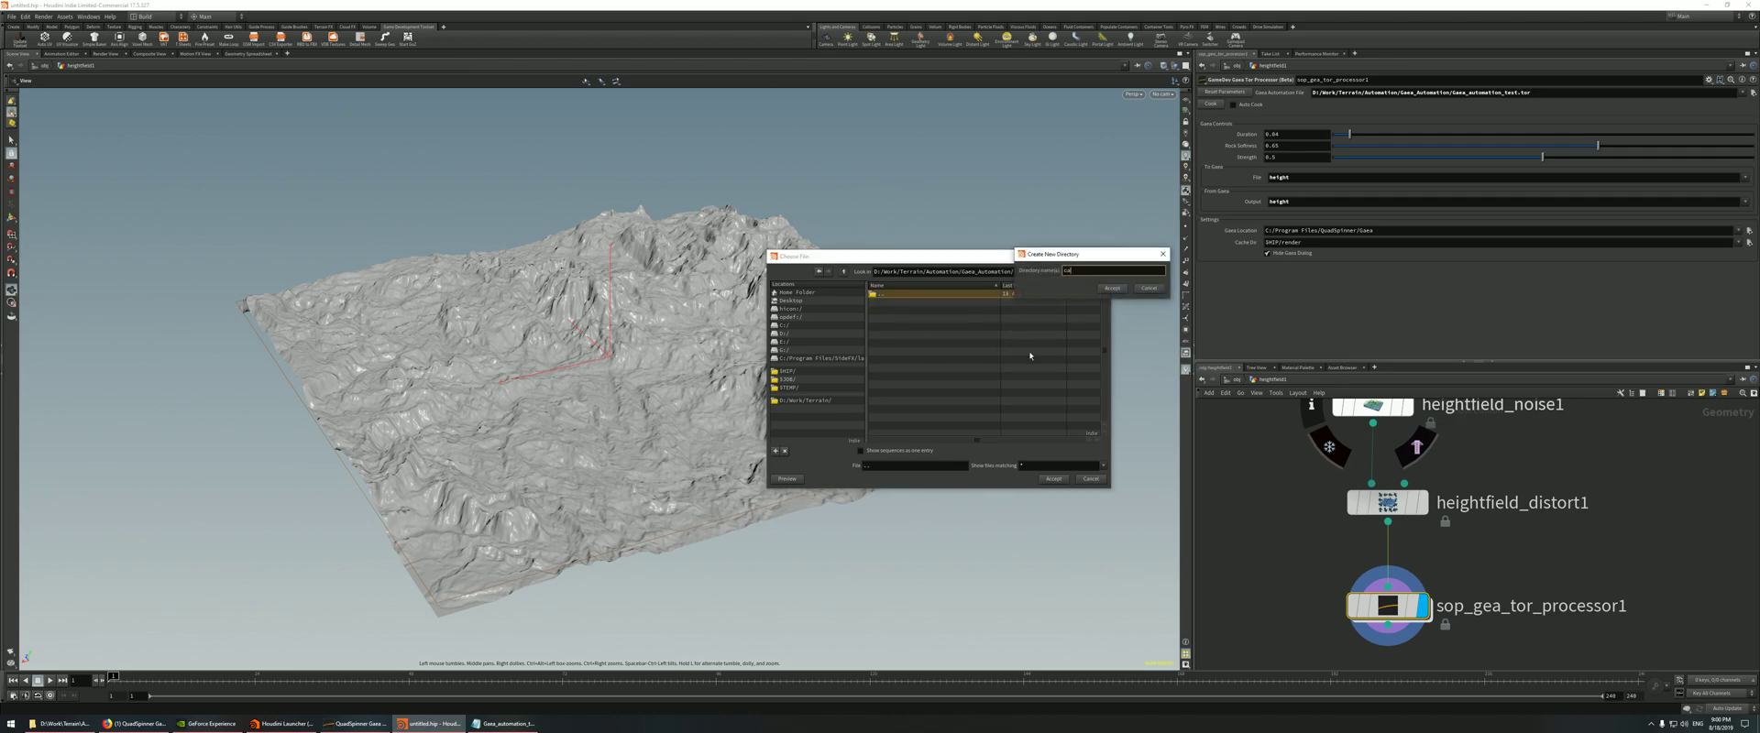
pyautogui.write('cache')
pyautogui.press('Return')
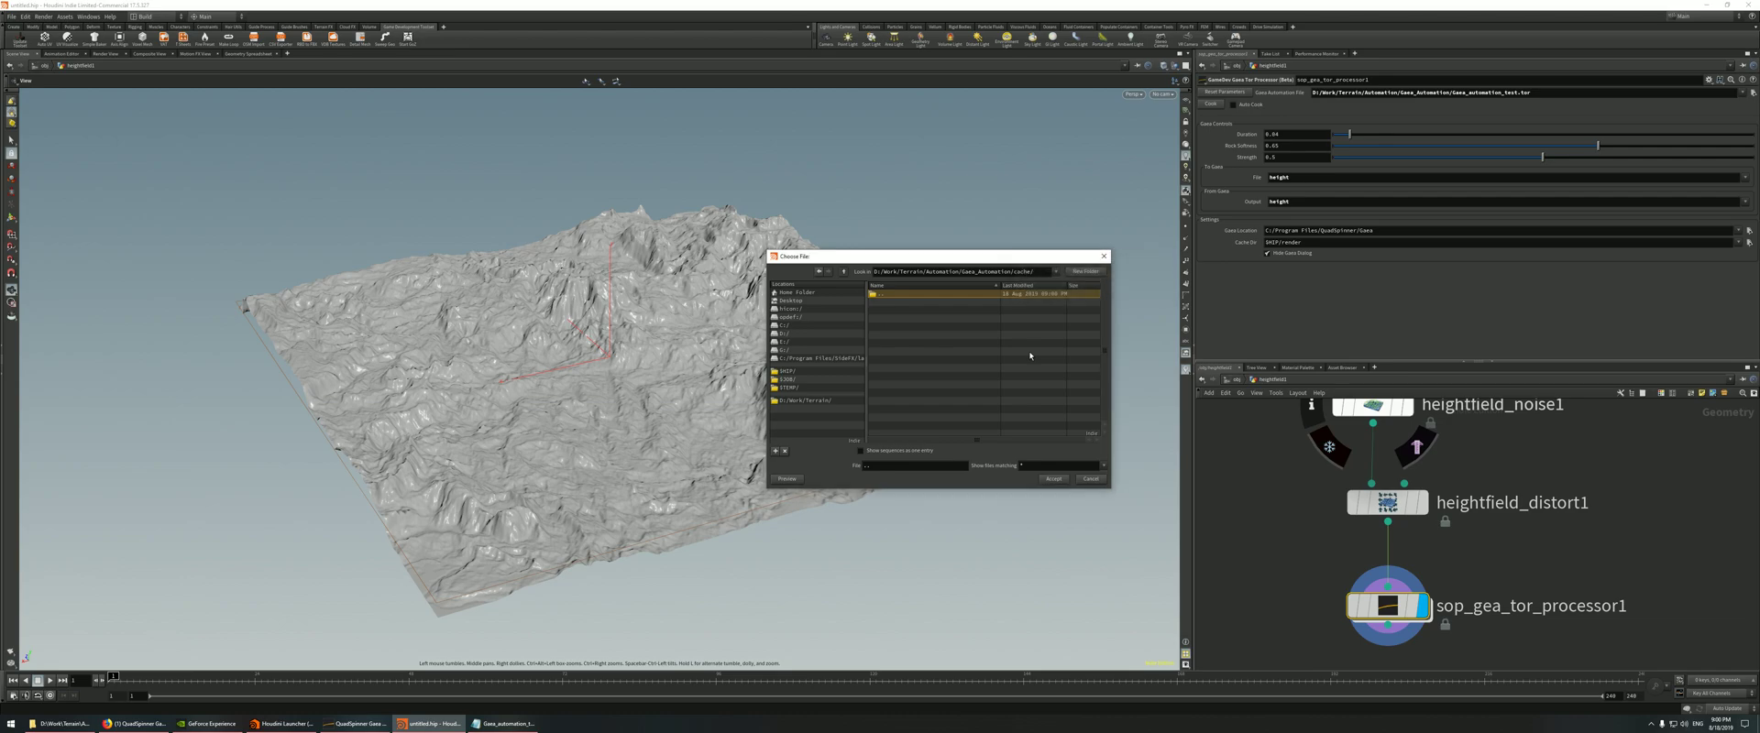
pyautogui.click(1054, 478)
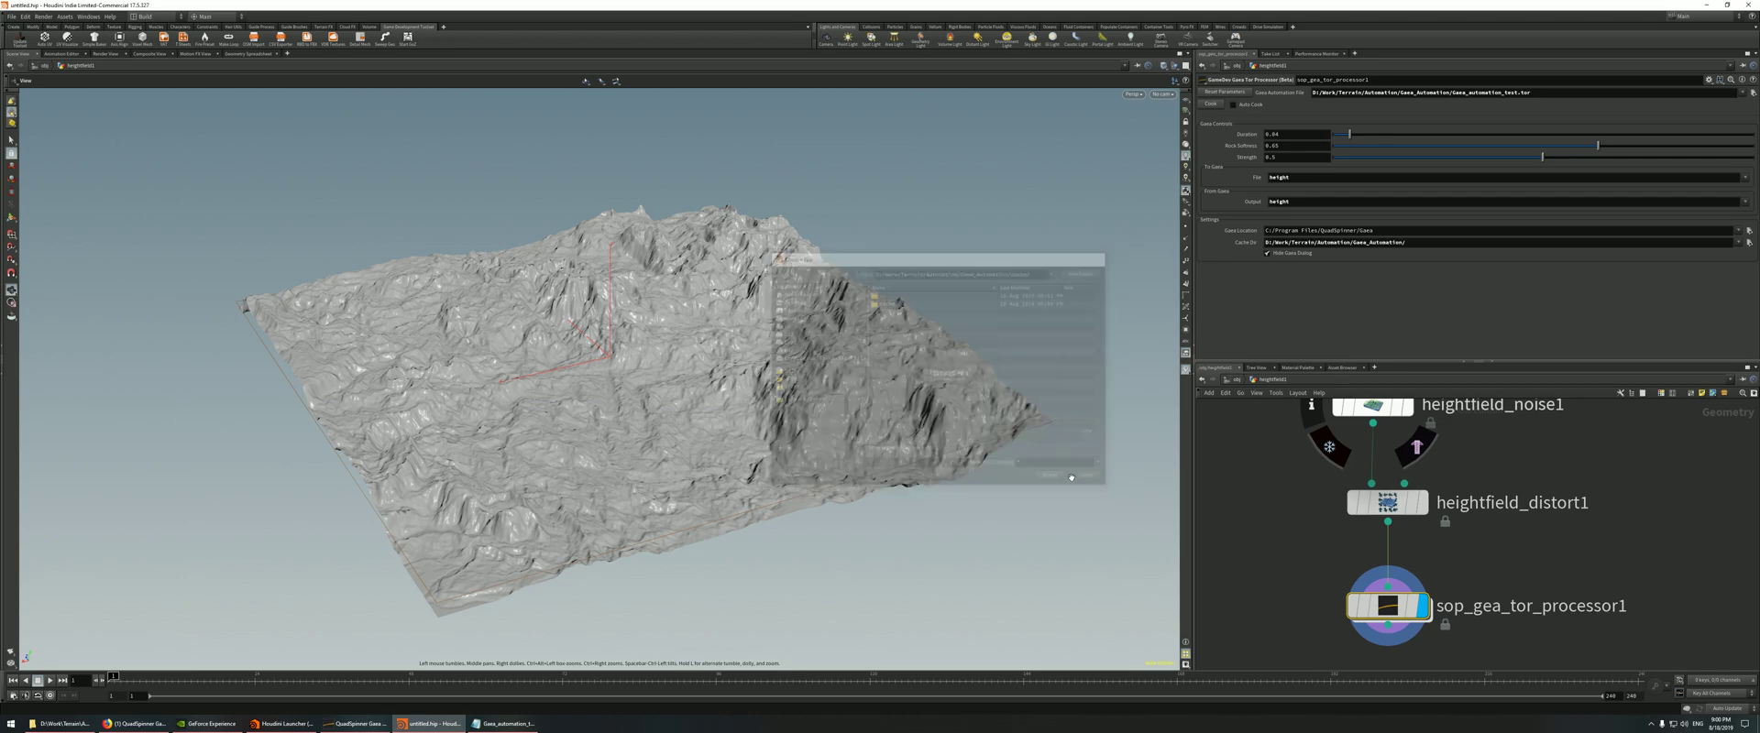
pyautogui.click(1214, 104)
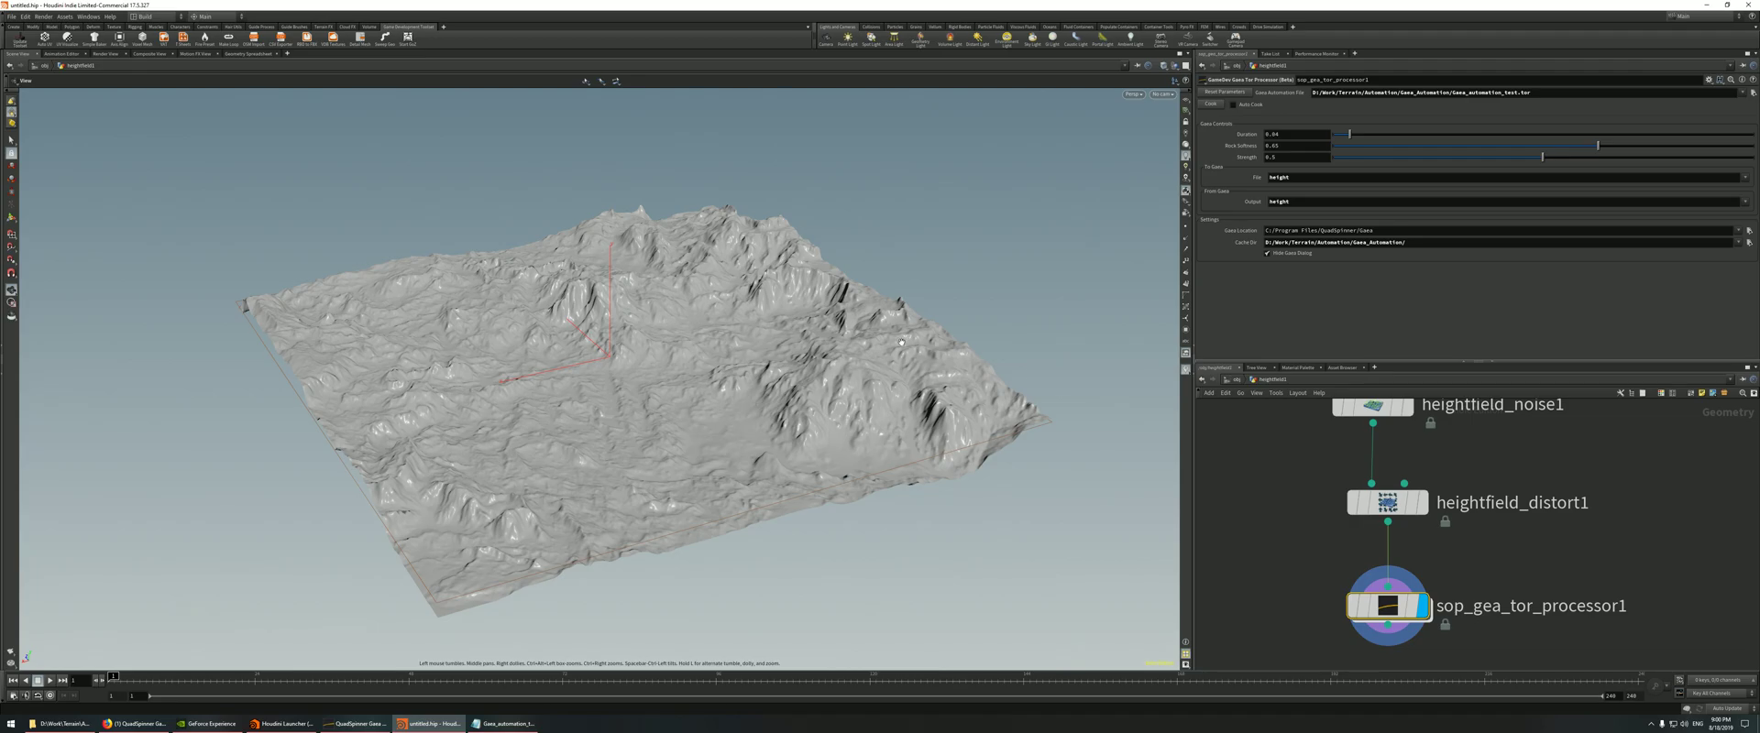
# - Tilt the viewport down and move in closer to inspect the eroded terrain
pyautogui.moveTo(774, 355); pyautogui.dragTo(916, 458)
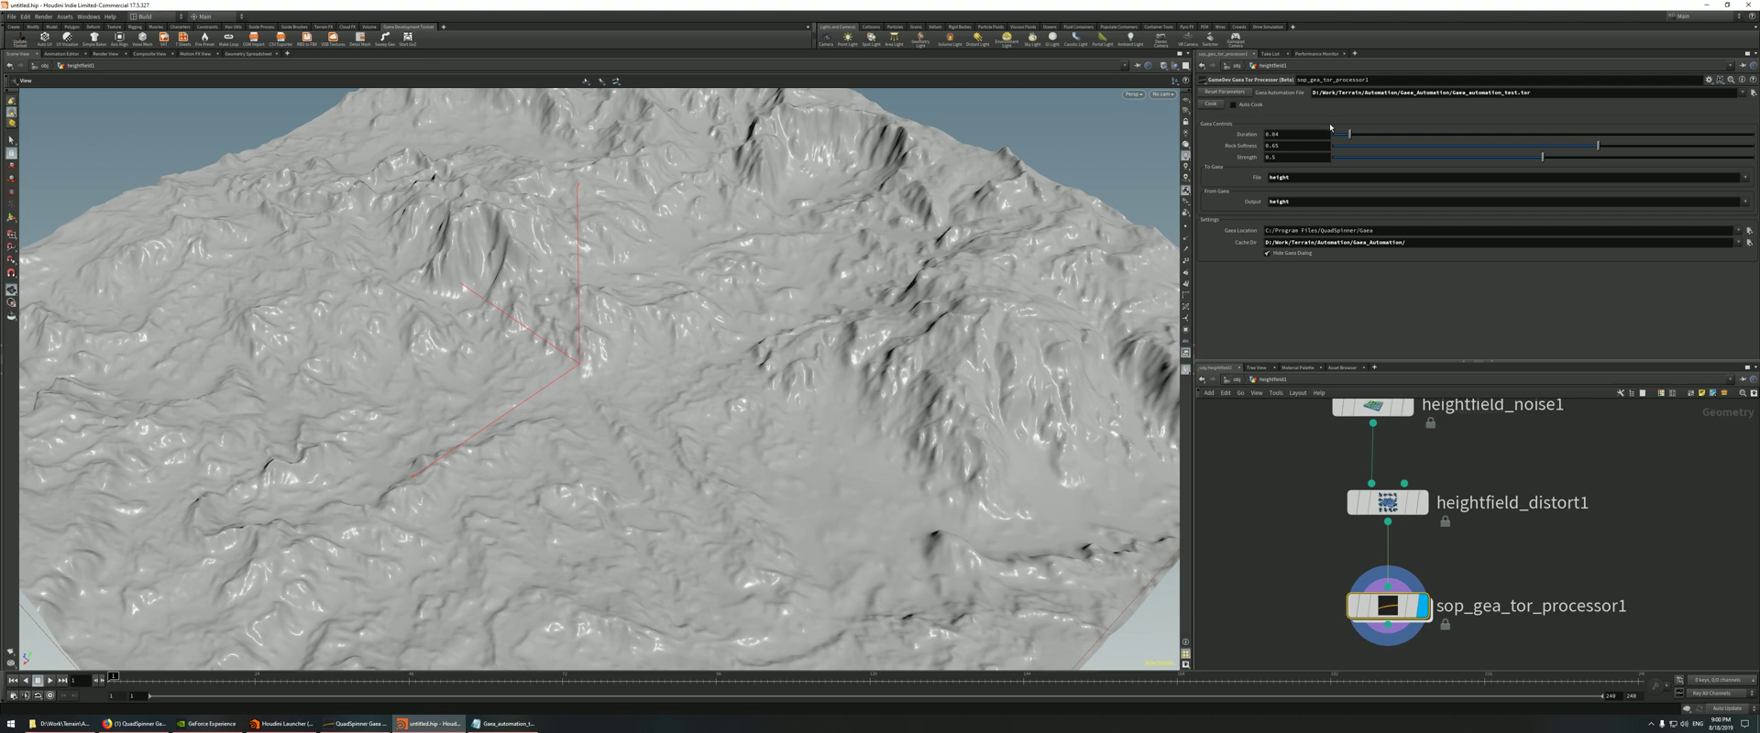
pyautogui.moveTo(814, 326); pyautogui.dragTo(803, 299)
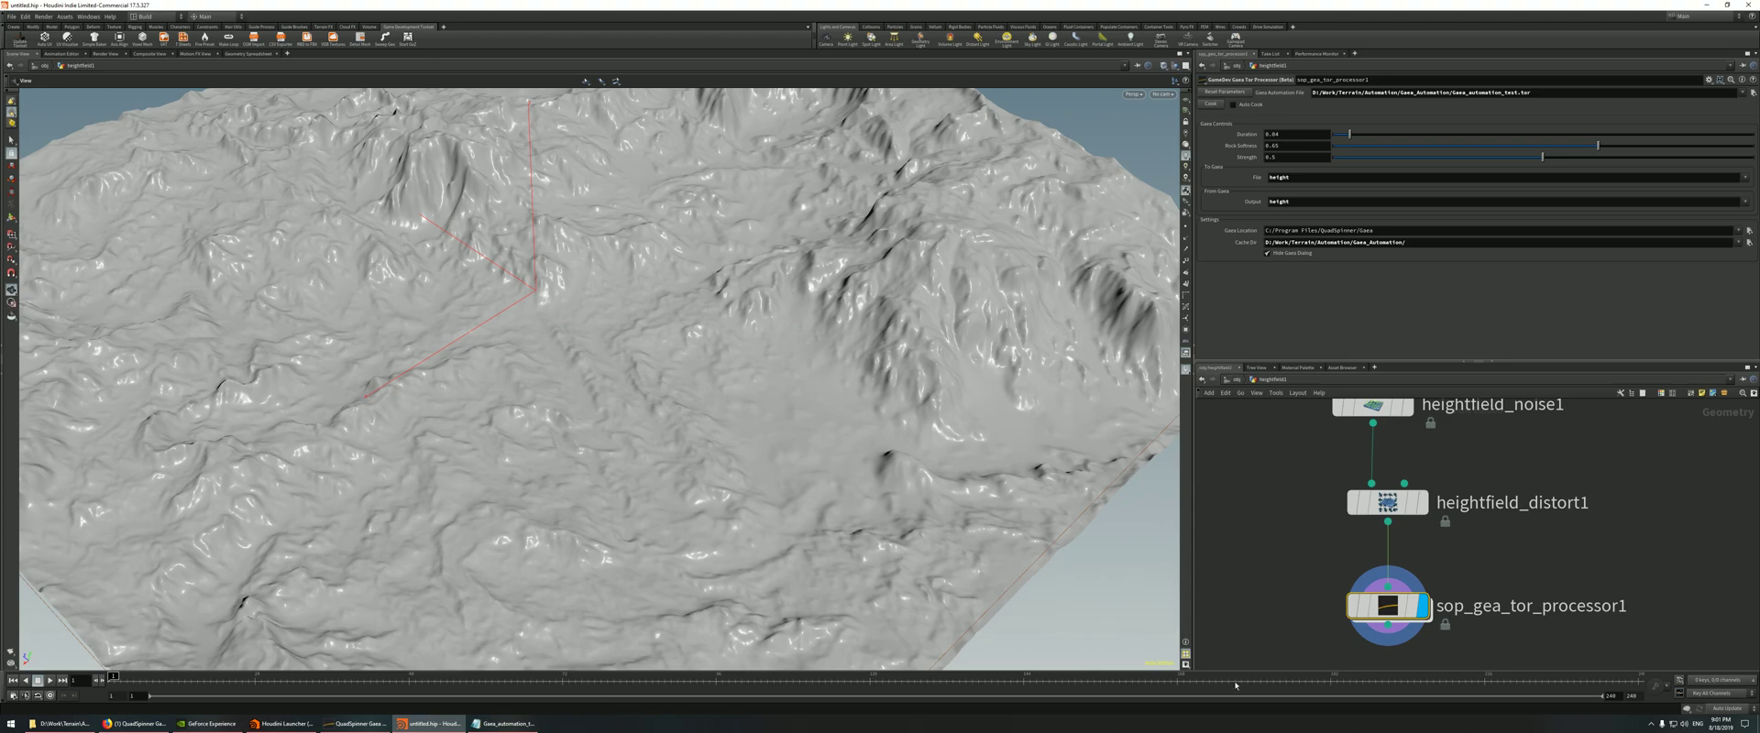
pyautogui.moveTo(1375, 516)
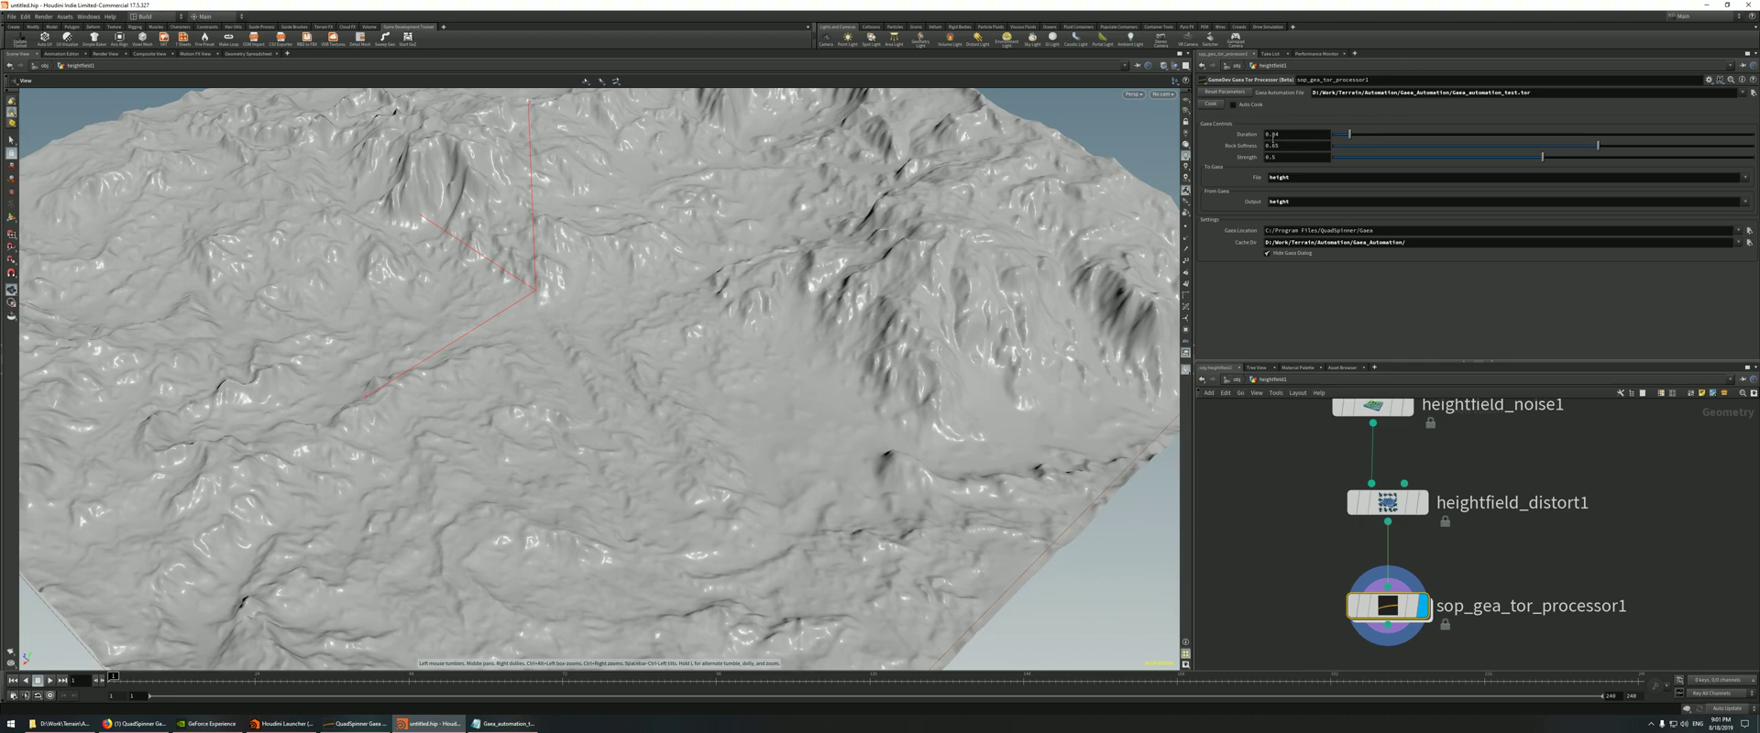
# - Set Duration 0.596, Rock Softness 0.994 and Strength 0.965, frame the terrain, and recook through Gaea
pyautogui.click(1583, 135)
pyautogui.moveTo(1728, 144); pyautogui.dragTo(1751, 146)
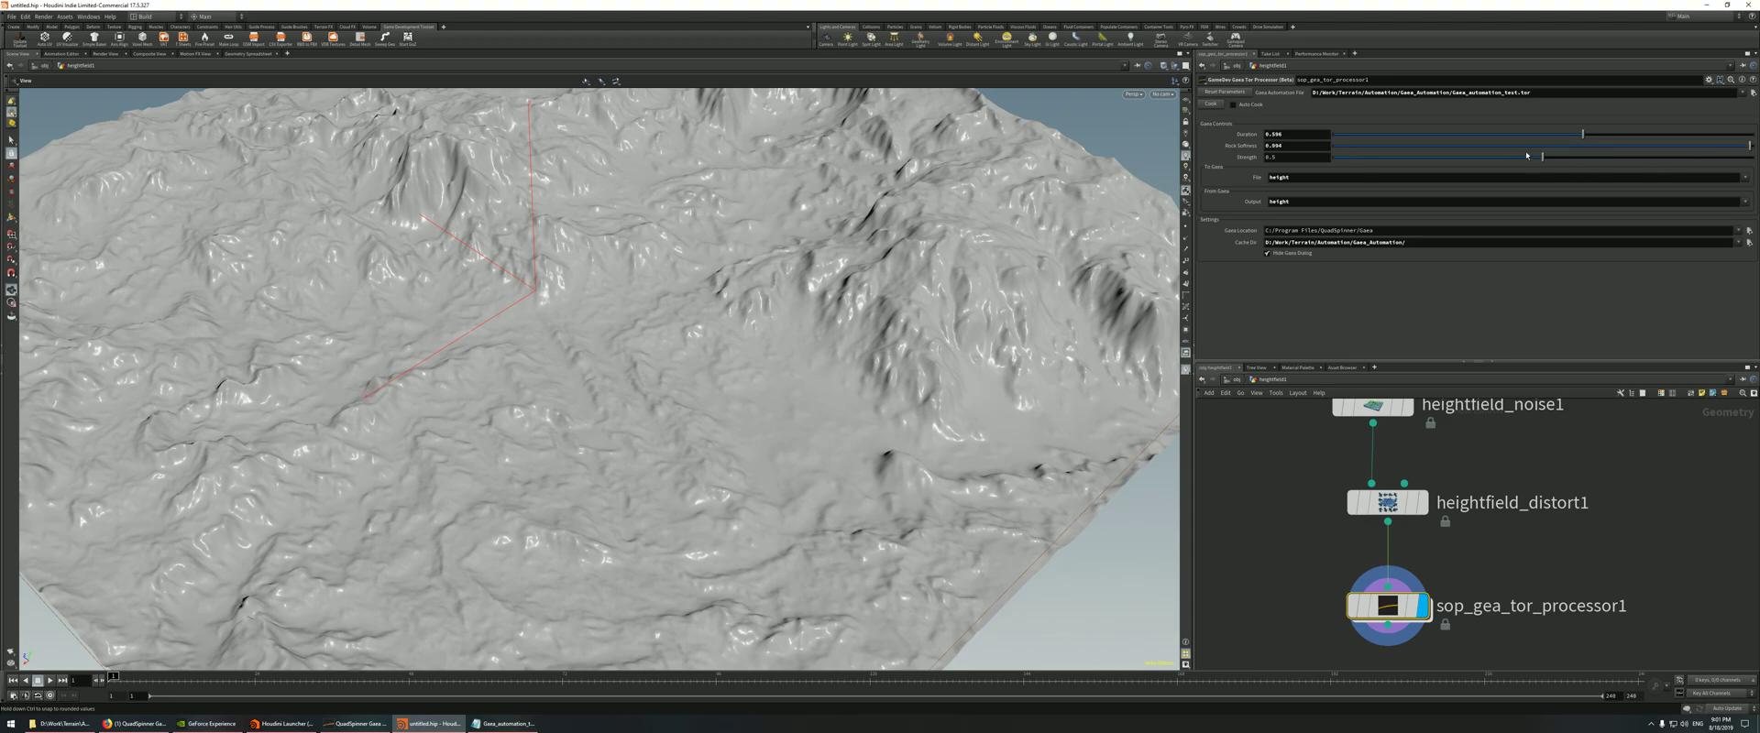
pyautogui.moveTo(1718, 160); pyautogui.dragTo(1739, 158)
pyautogui.press('h')
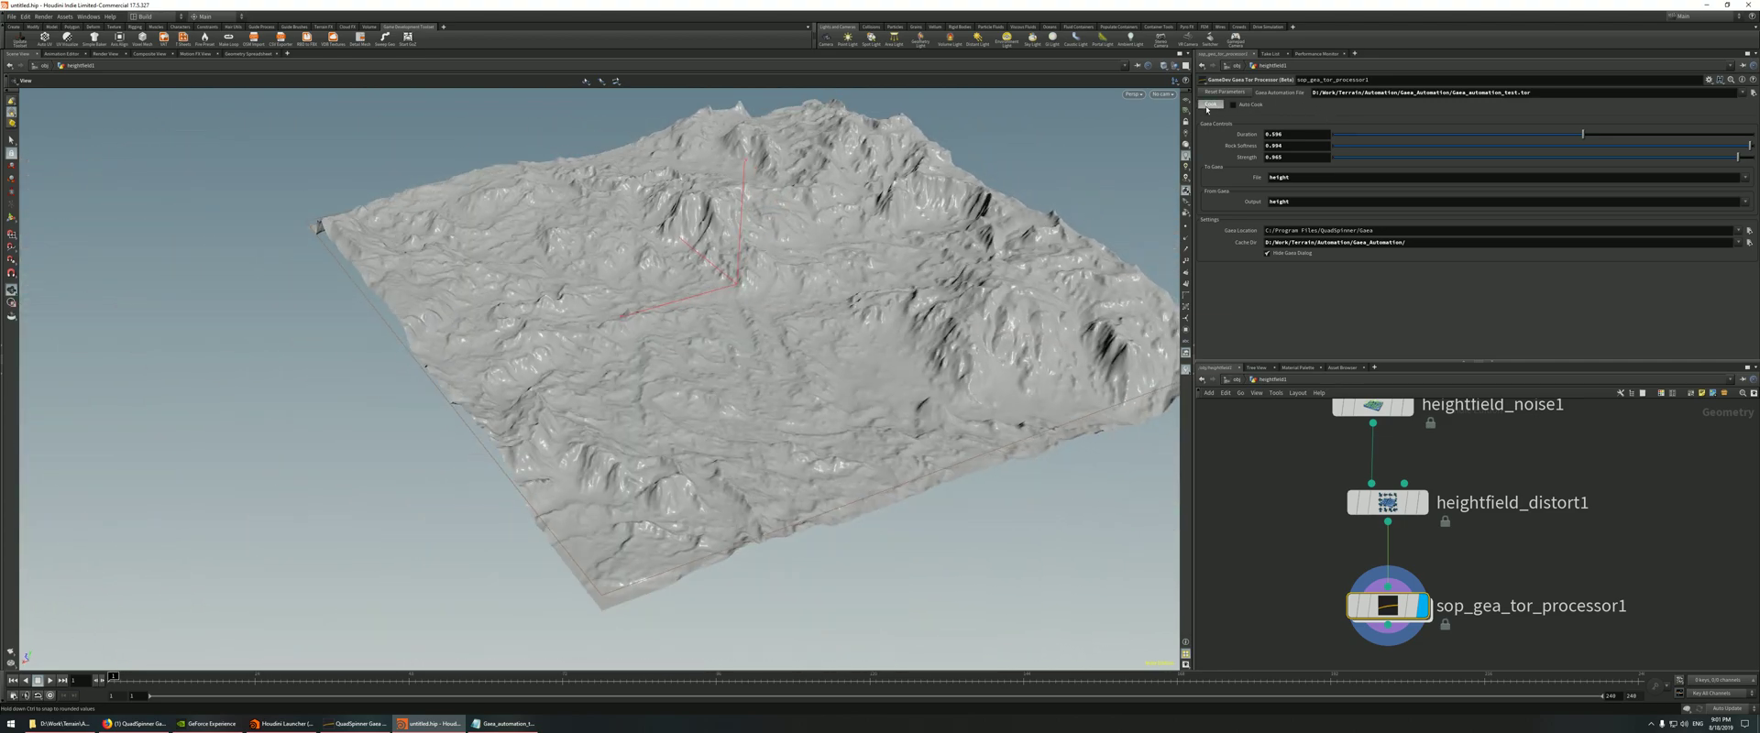
pyautogui.click(1208, 106)
# - Point the Cache Dir to a new cache_02 folder and recook the terrain through Gaea
pyautogui.moveTo(939, 277); pyautogui.dragTo(1077, 201)
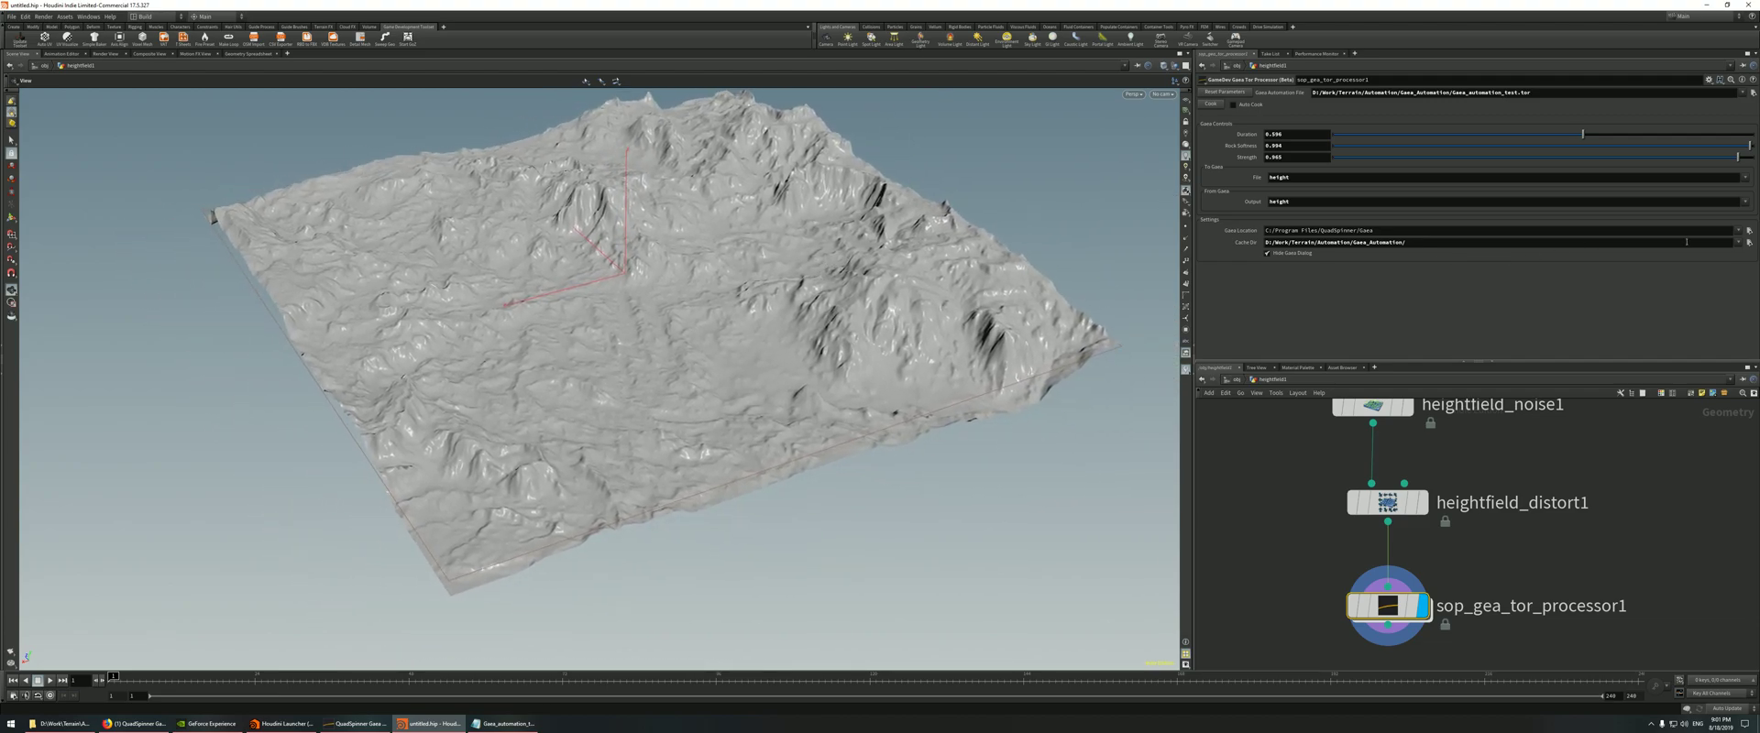
pyautogui.click(1749, 243)
pyautogui.click(896, 302)
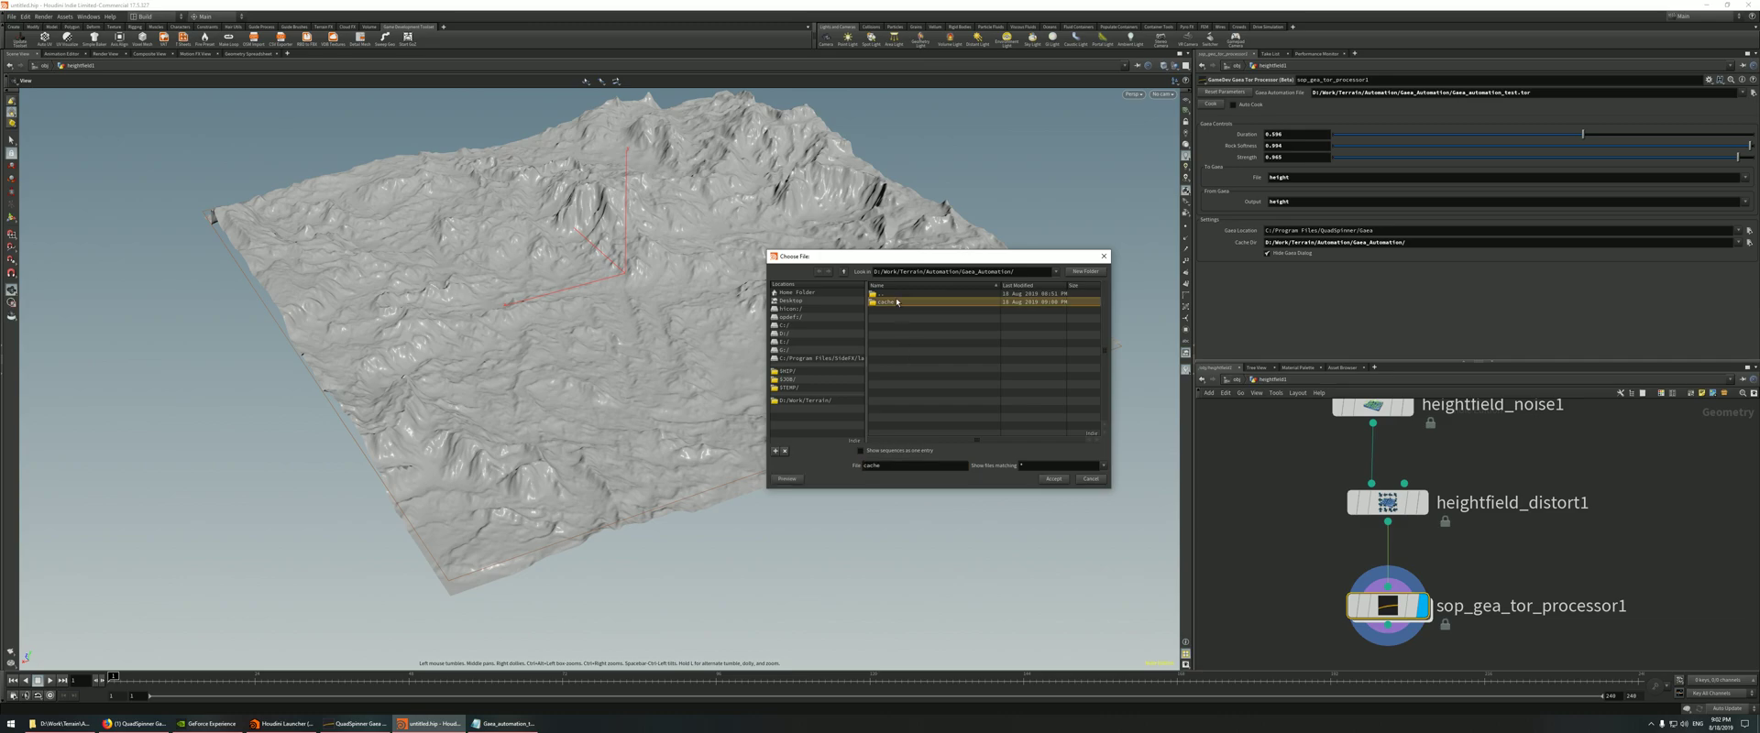
pyautogui.click(1087, 271)
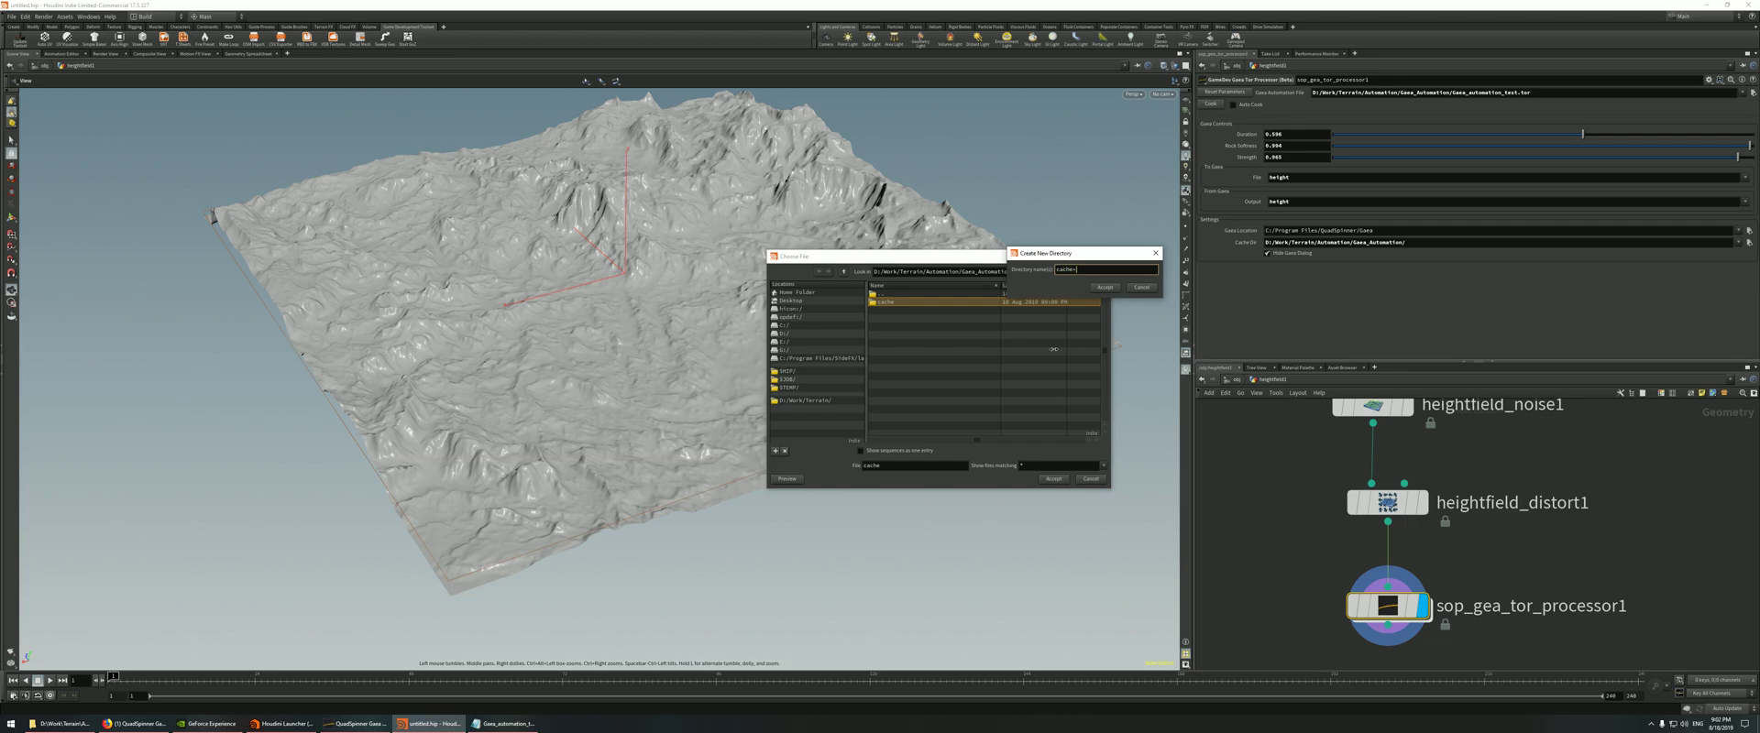
pyautogui.write('cache_02')
pyautogui.press('Return')
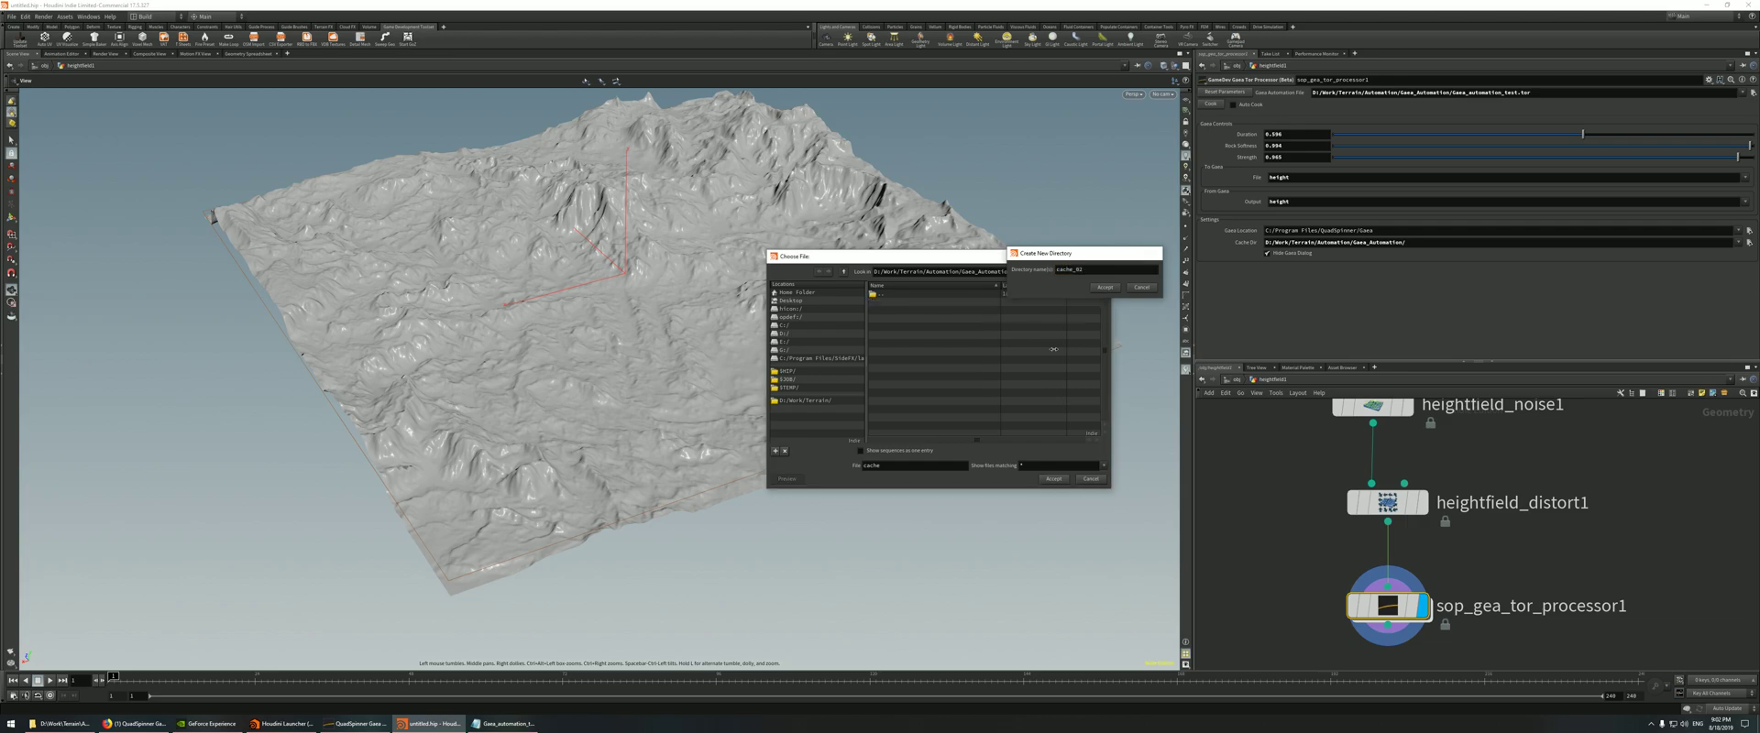
pyautogui.click(1055, 480)
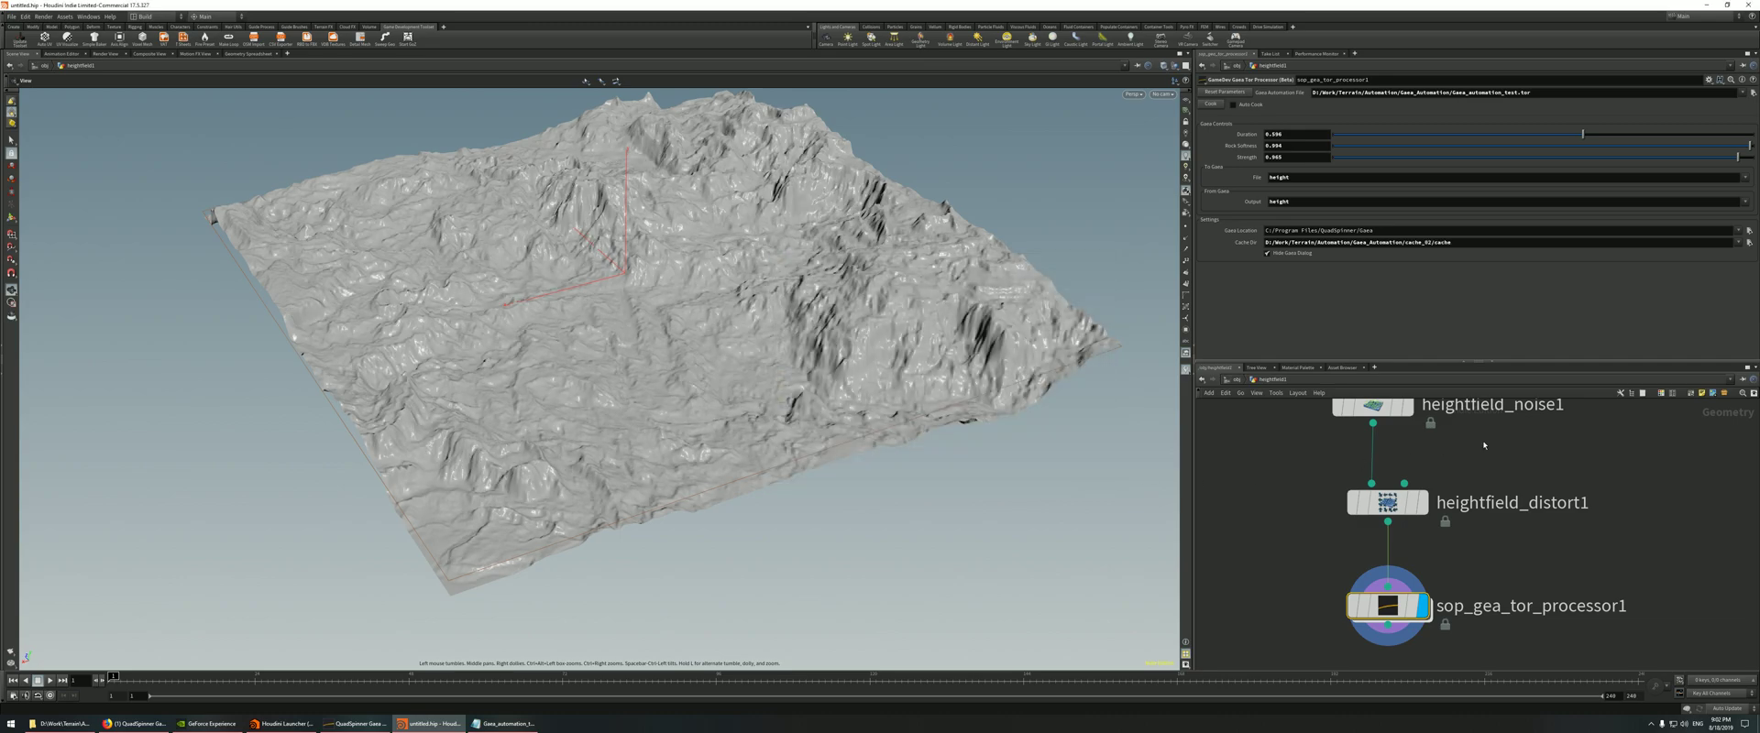
pyautogui.click(1211, 105)
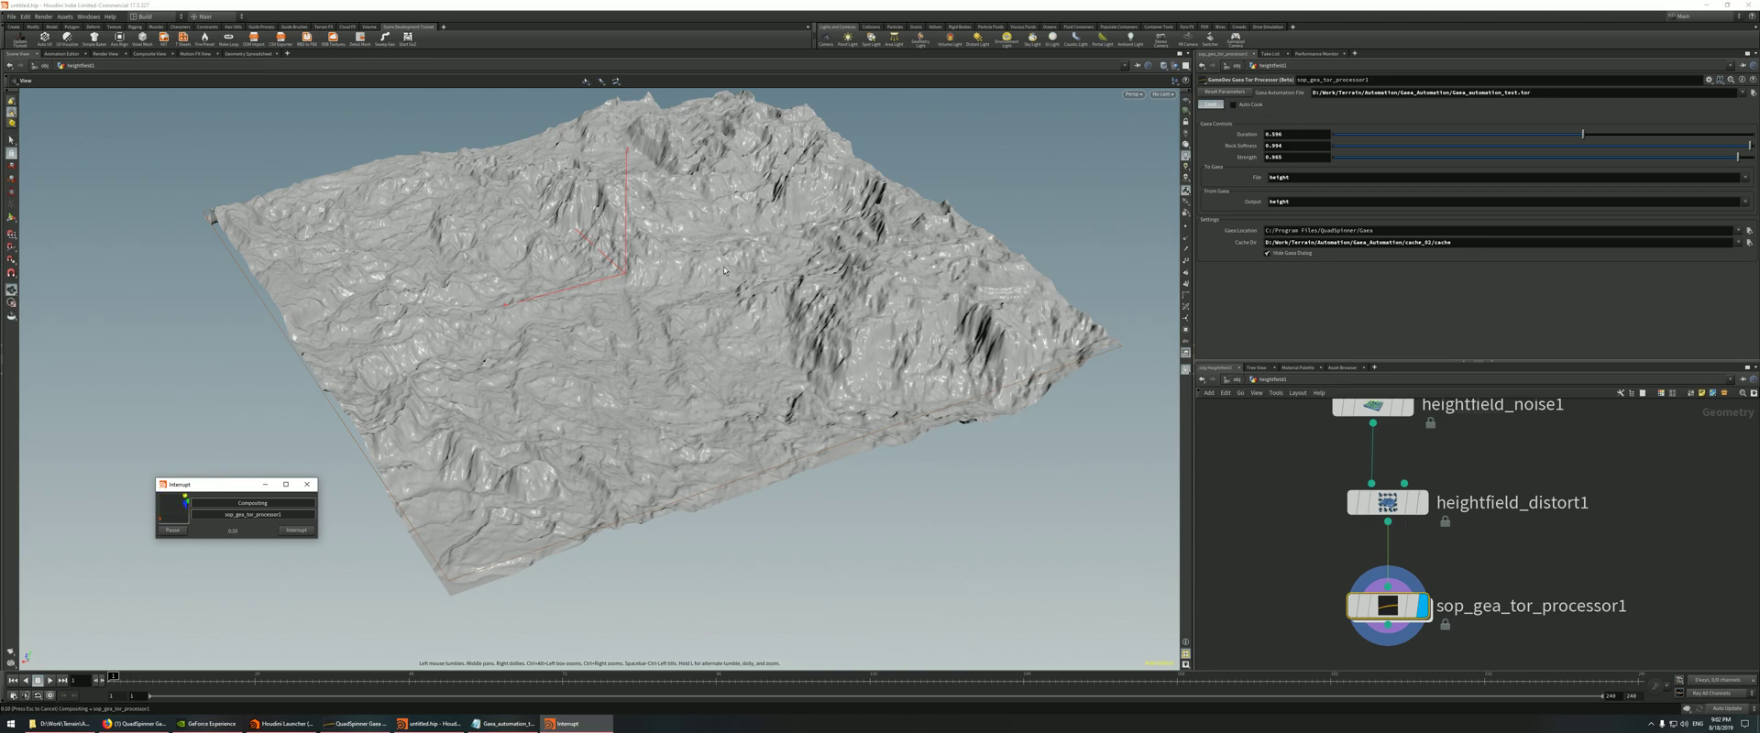
# - Check the Gaea group discussion in Firefox, then return to Houdini
pyautogui.click(135, 724)
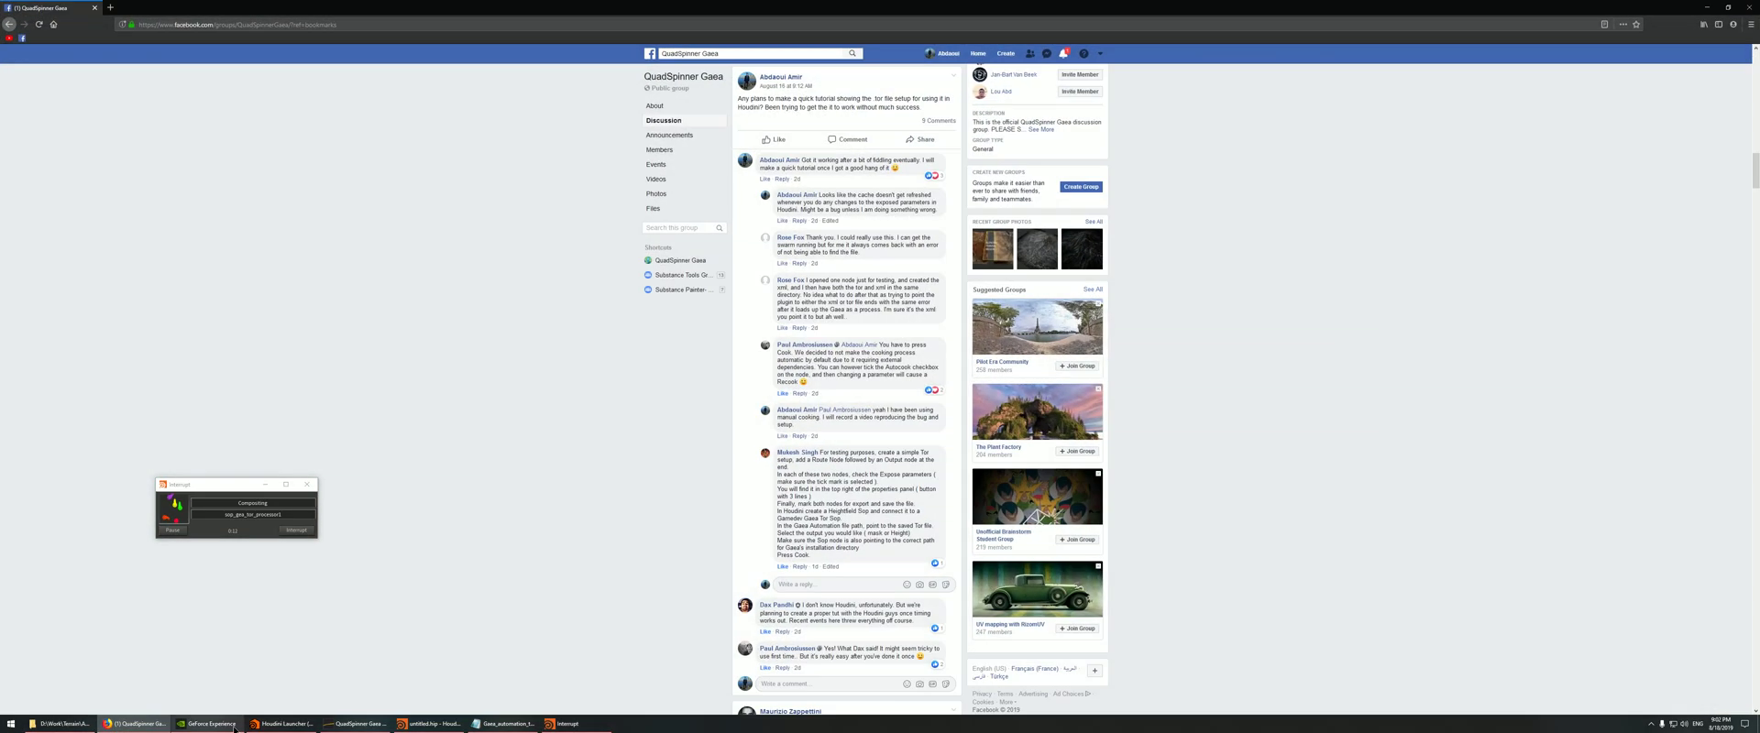
pyautogui.hotkey('alt', 'Tab')
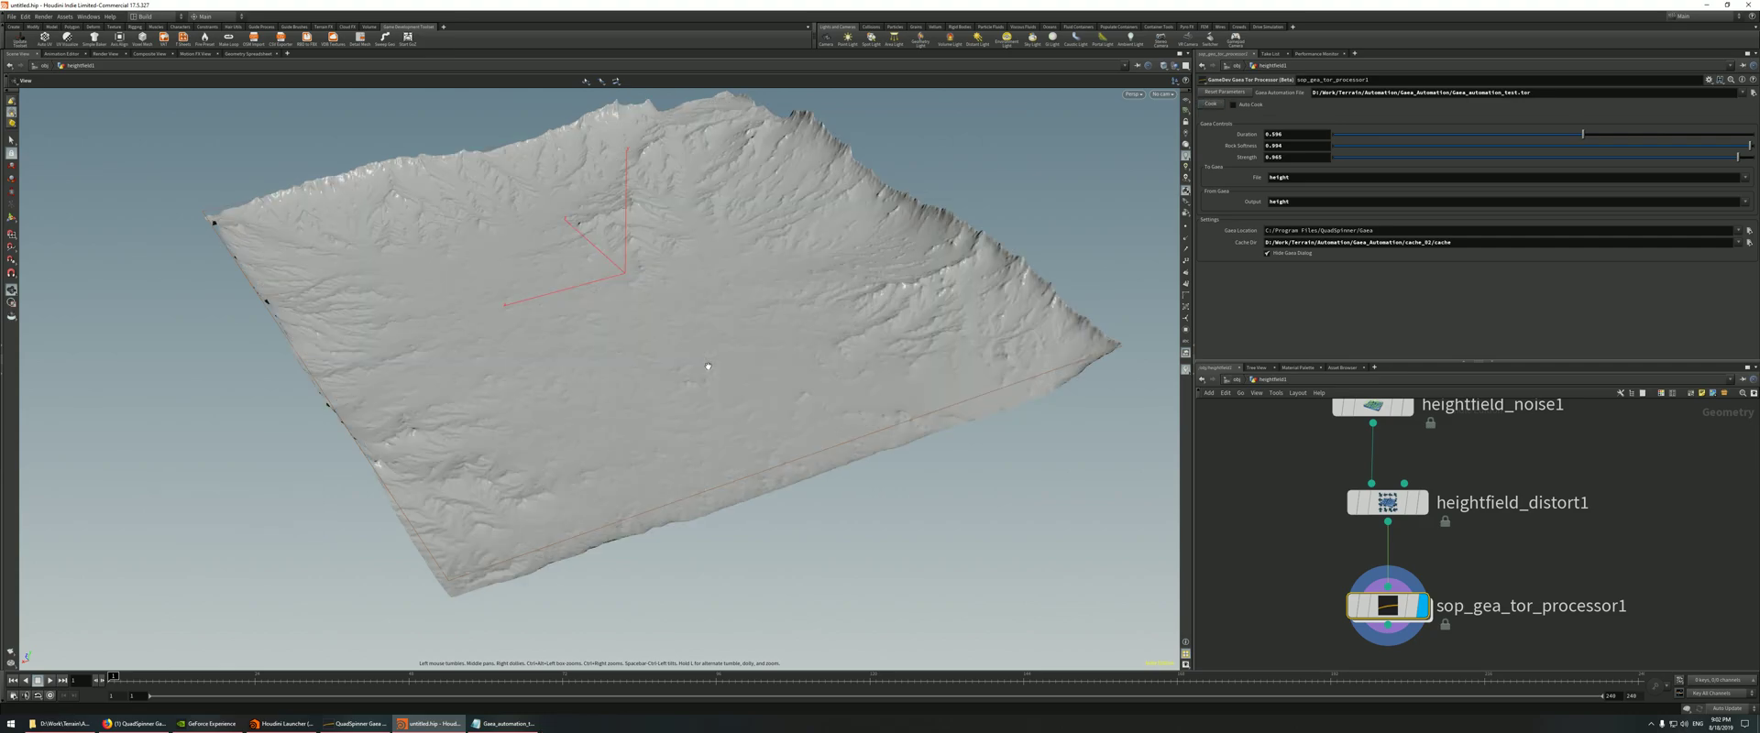
pyautogui.moveTo(795, 308)
pyautogui.mouseDown()
pyautogui.moveTo(779, 385)
pyautogui.moveTo(801, 309)
pyautogui.mouseUp()
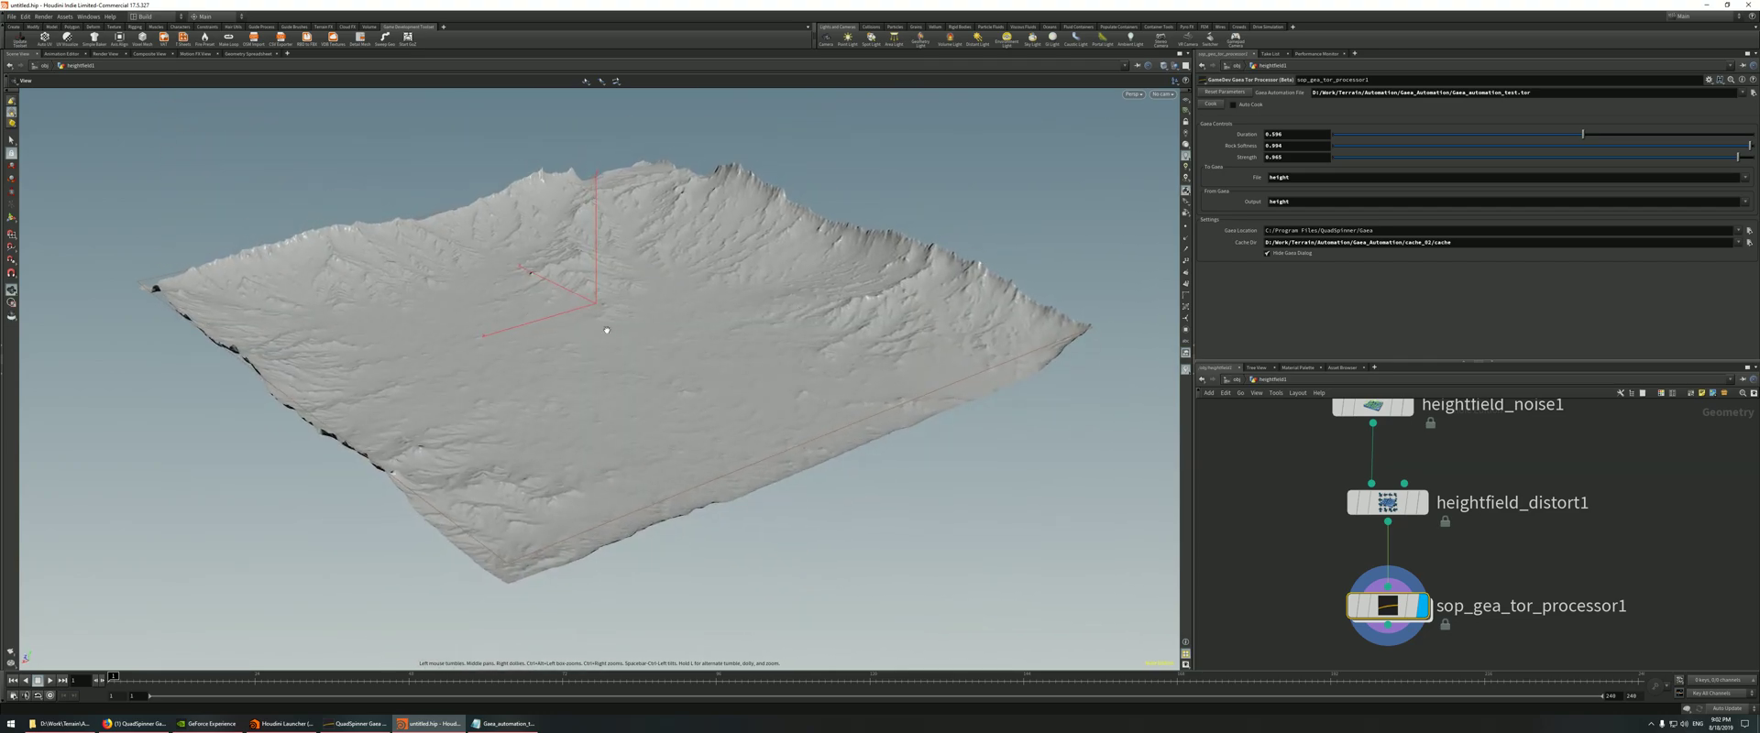
pyautogui.scroll(5, 603, 328)
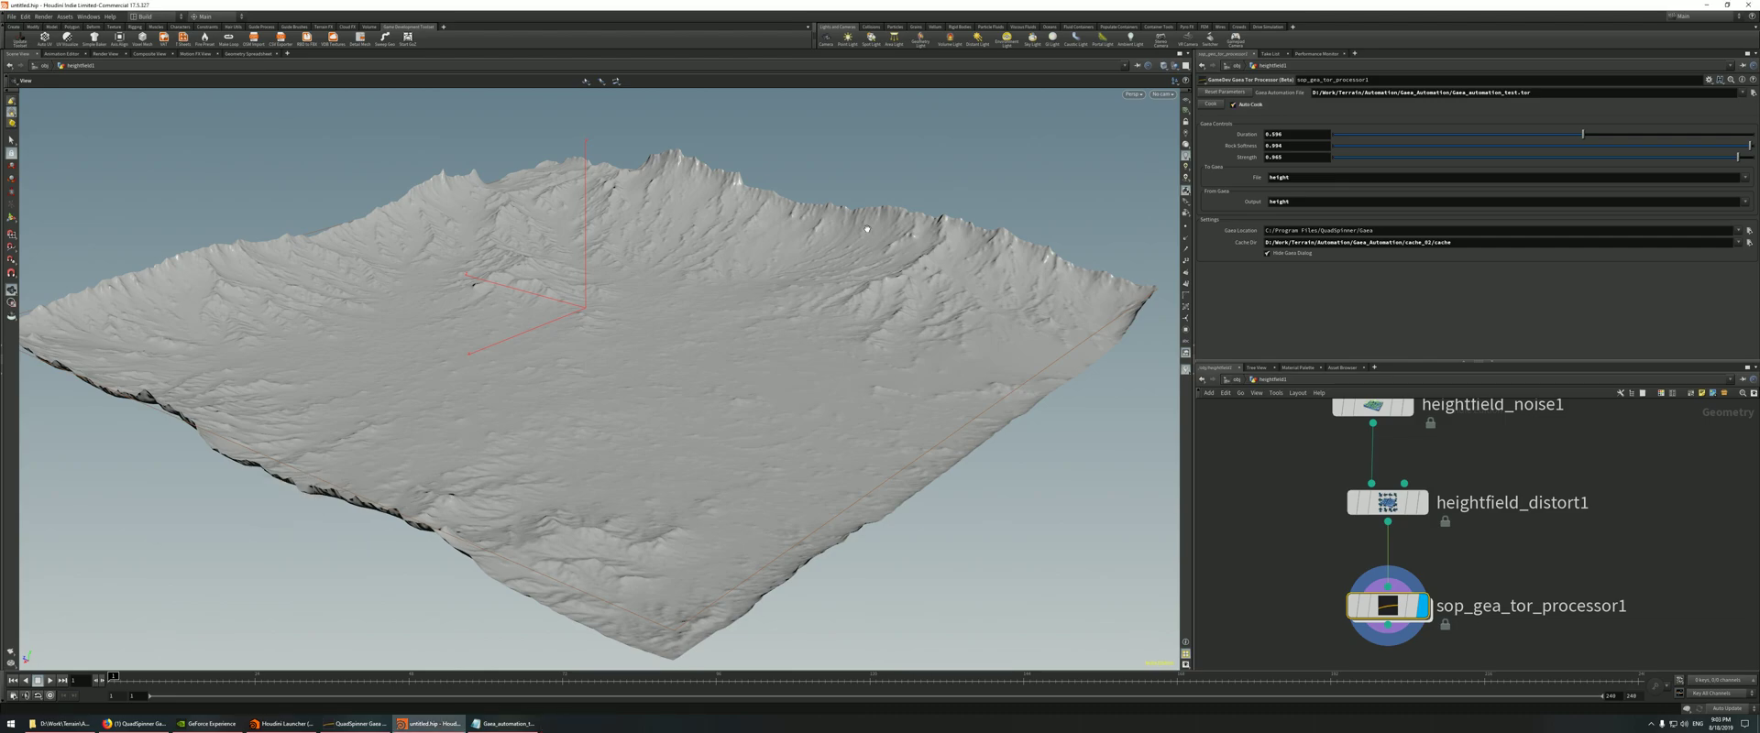
pyautogui.moveTo(704, 310); pyautogui.dragTo(831, 324)
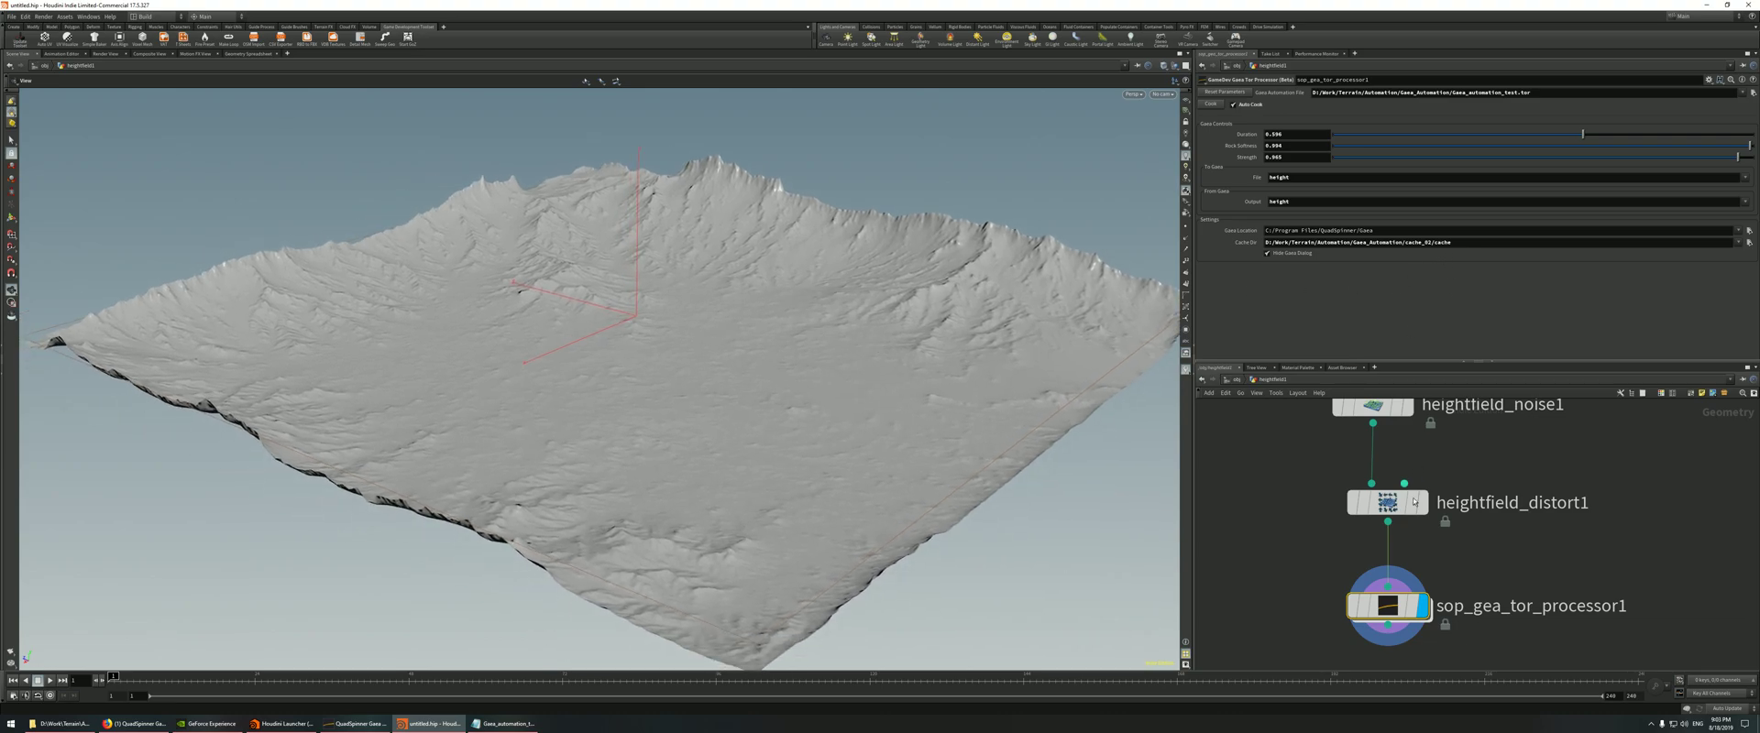
pyautogui.doubleClick(1388, 605)
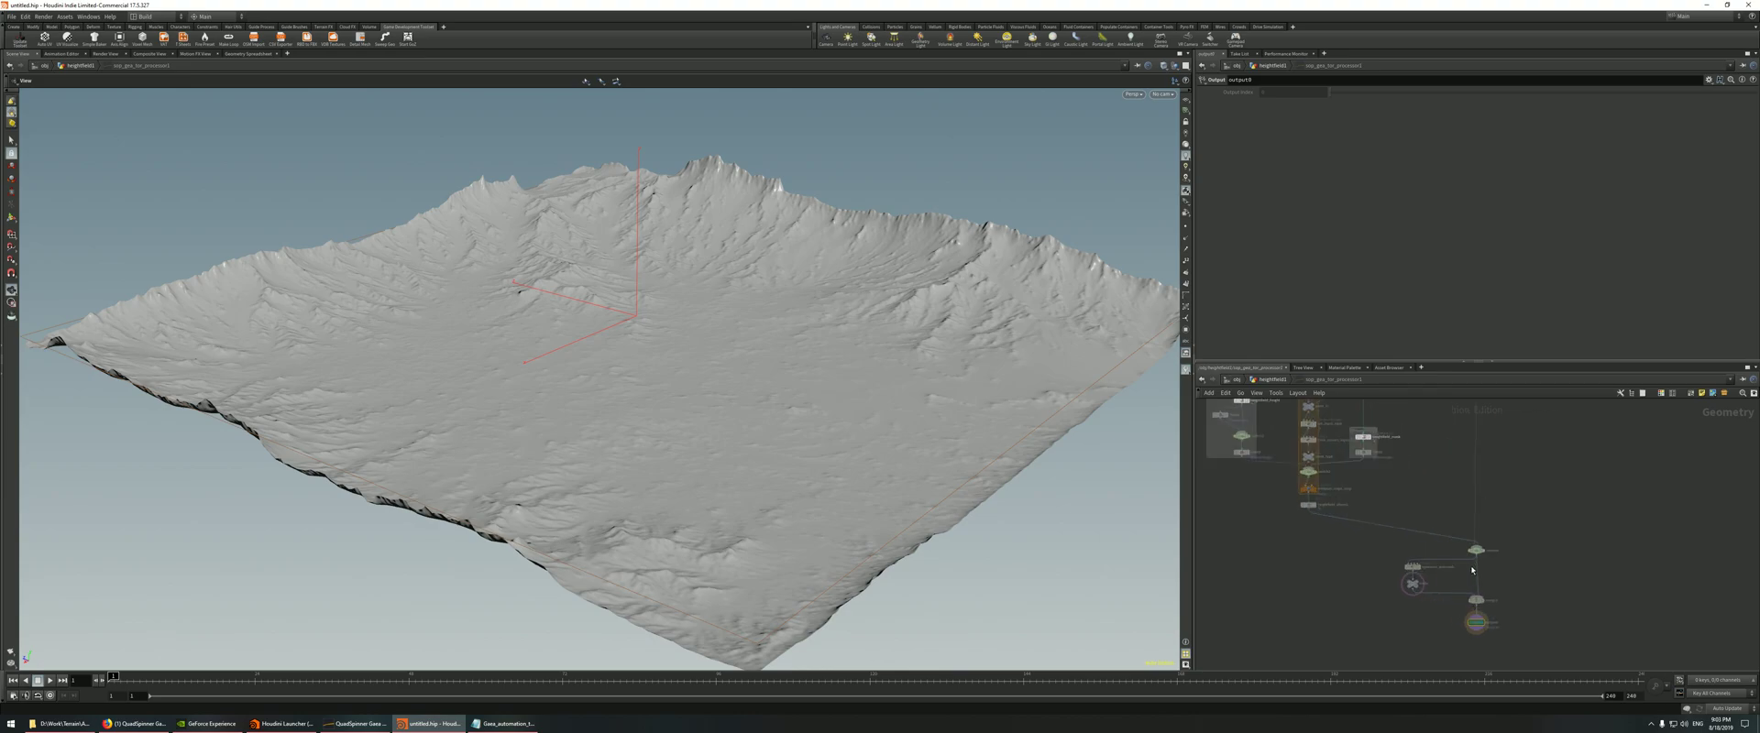
pyautogui.scroll(2, 1503, 550)
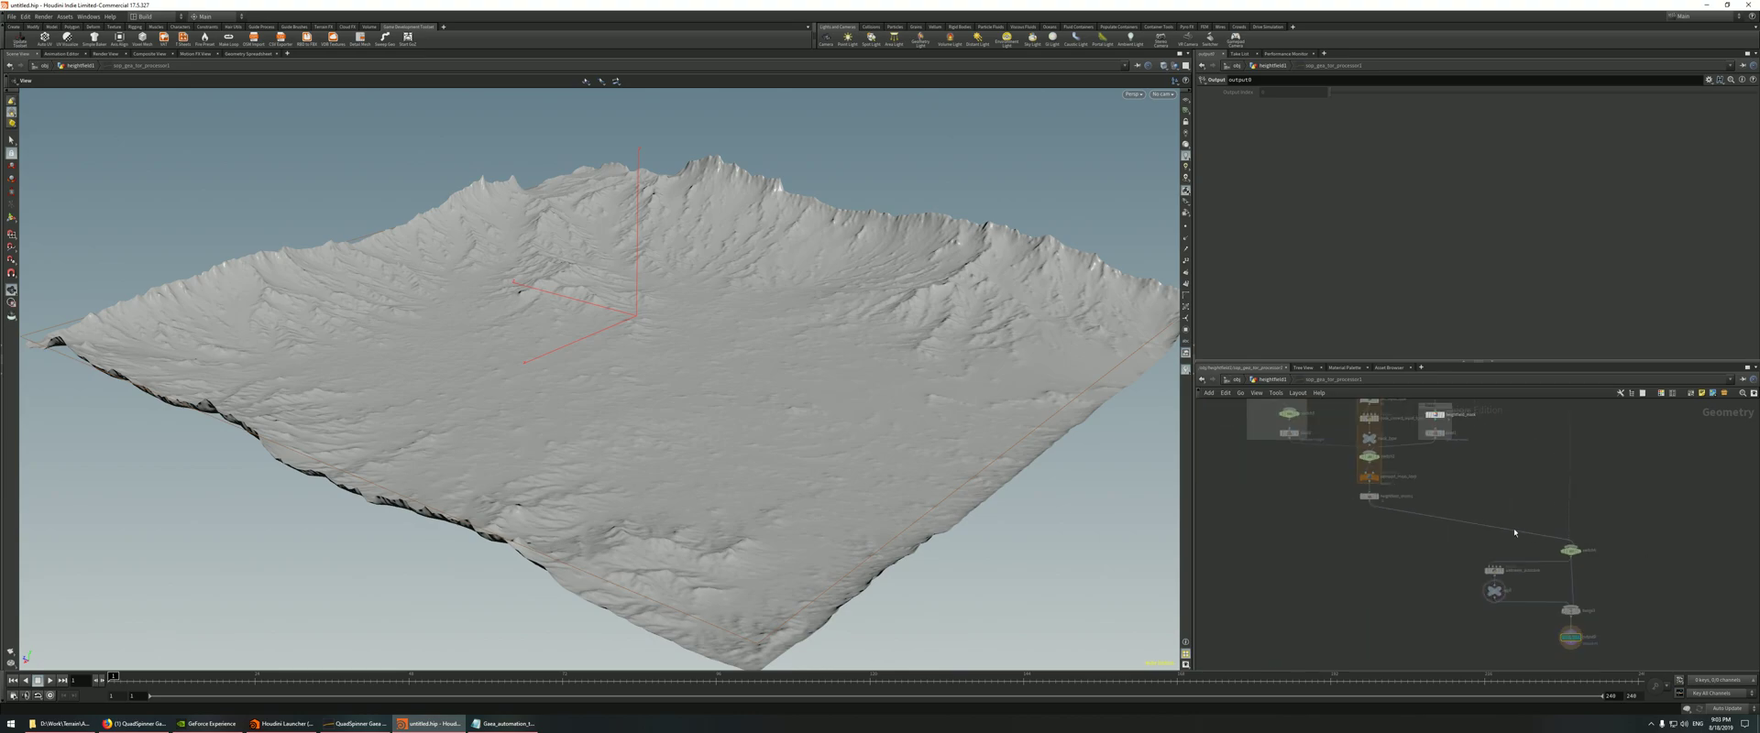
pyautogui.scroll(5, 1347, 445)
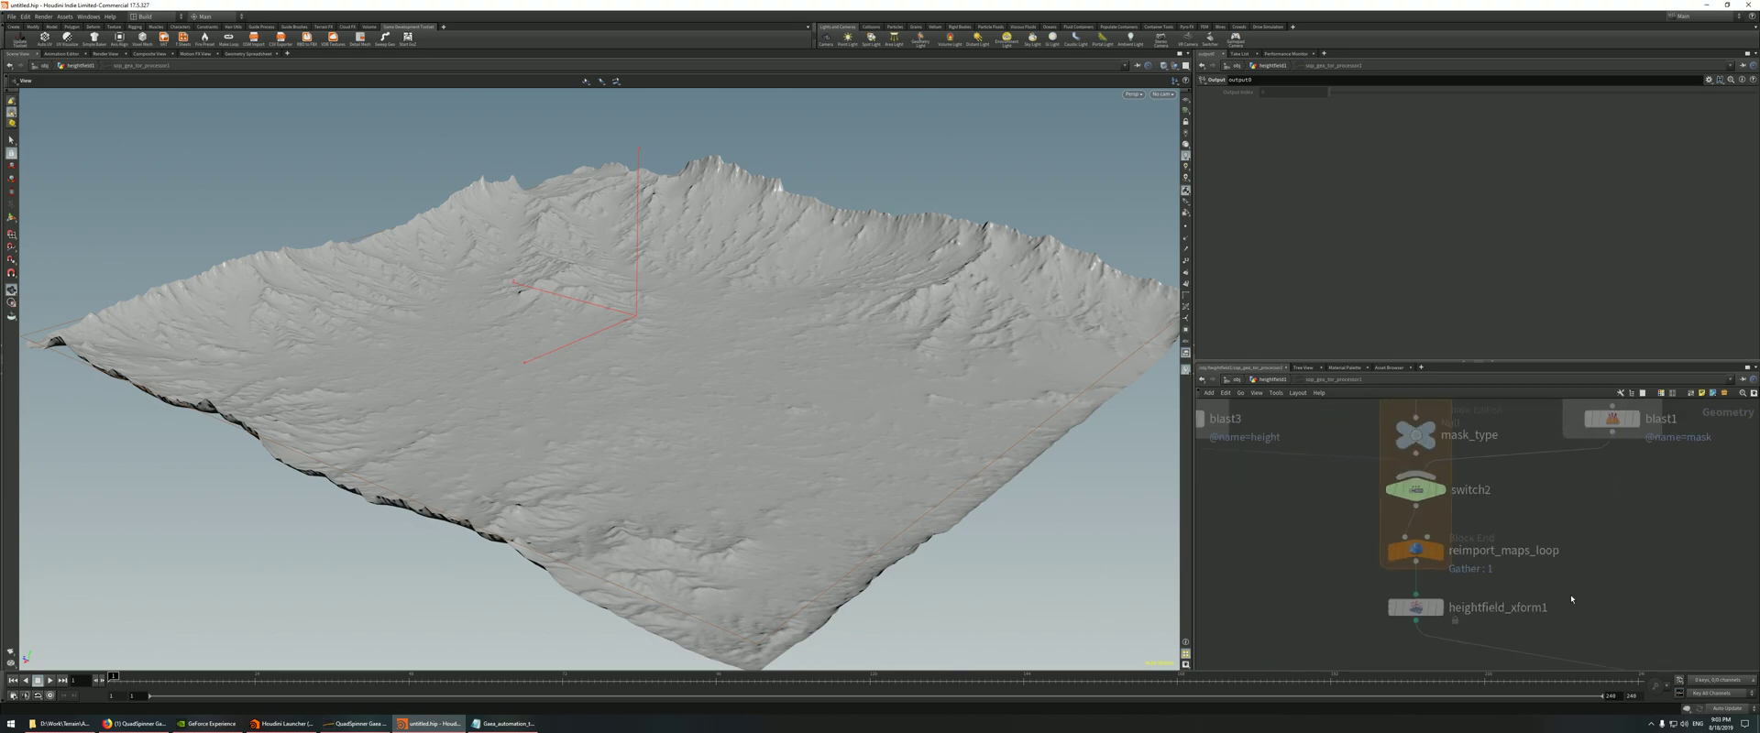
pyautogui.scroll(-10, 1571, 600)
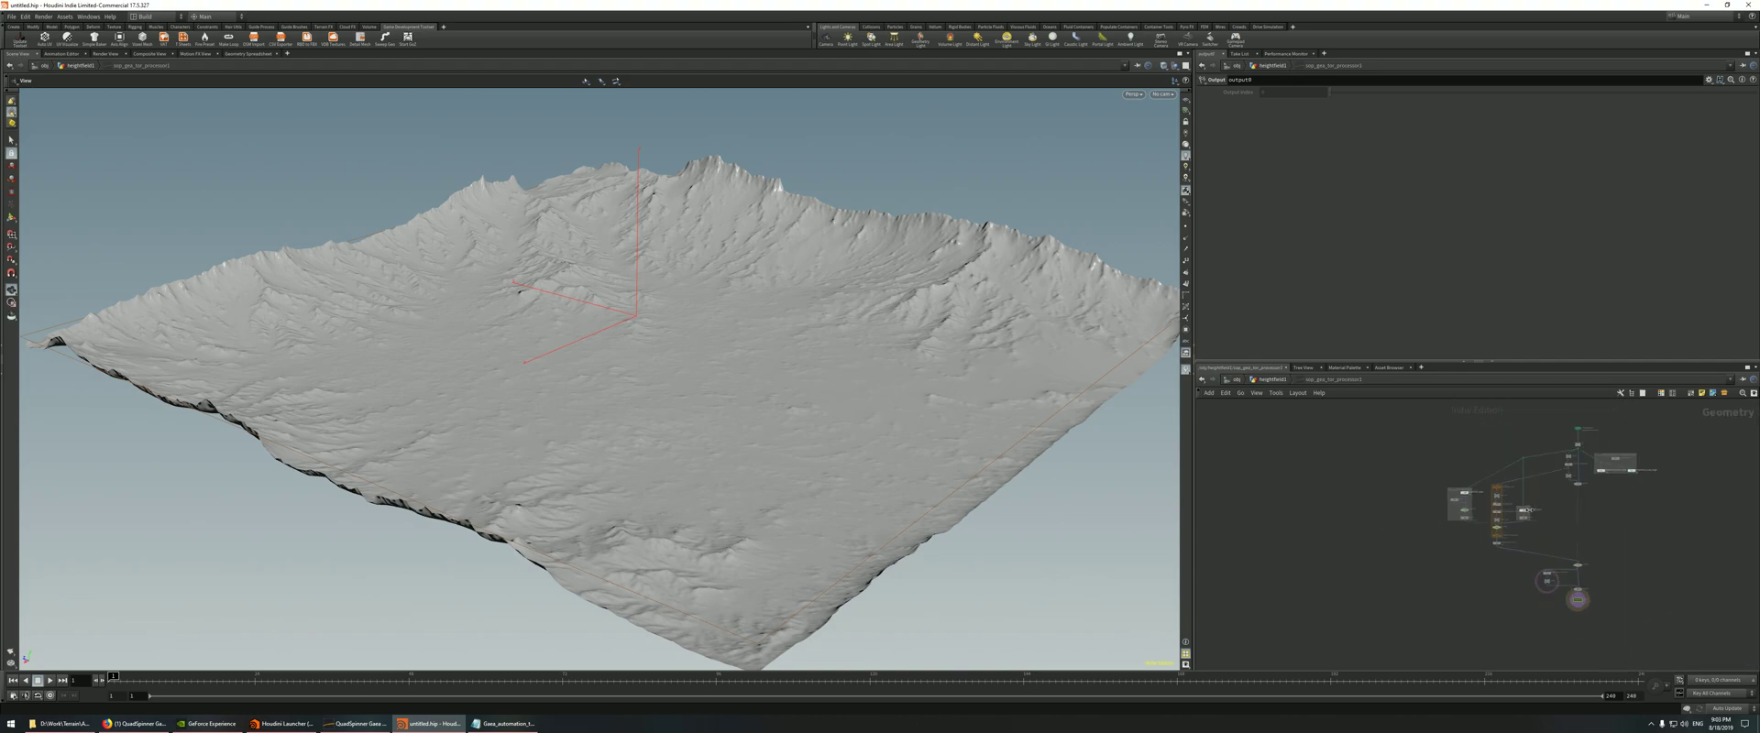
pyautogui.scroll(8, 1527, 510)
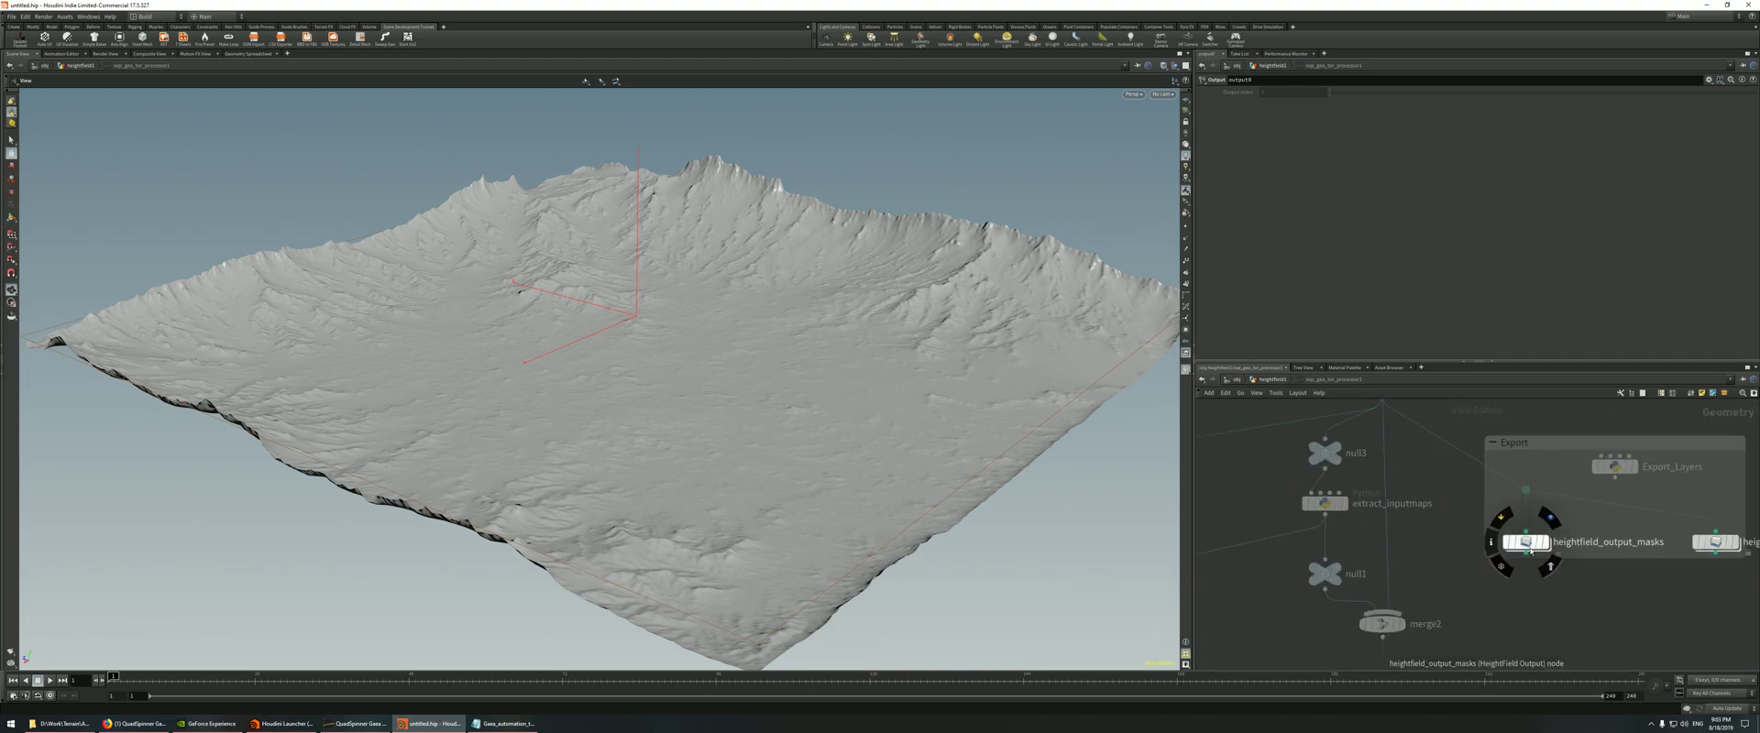
pyautogui.scroll(-5, 1530, 550)
pyautogui.scroll(6, 1448, 511)
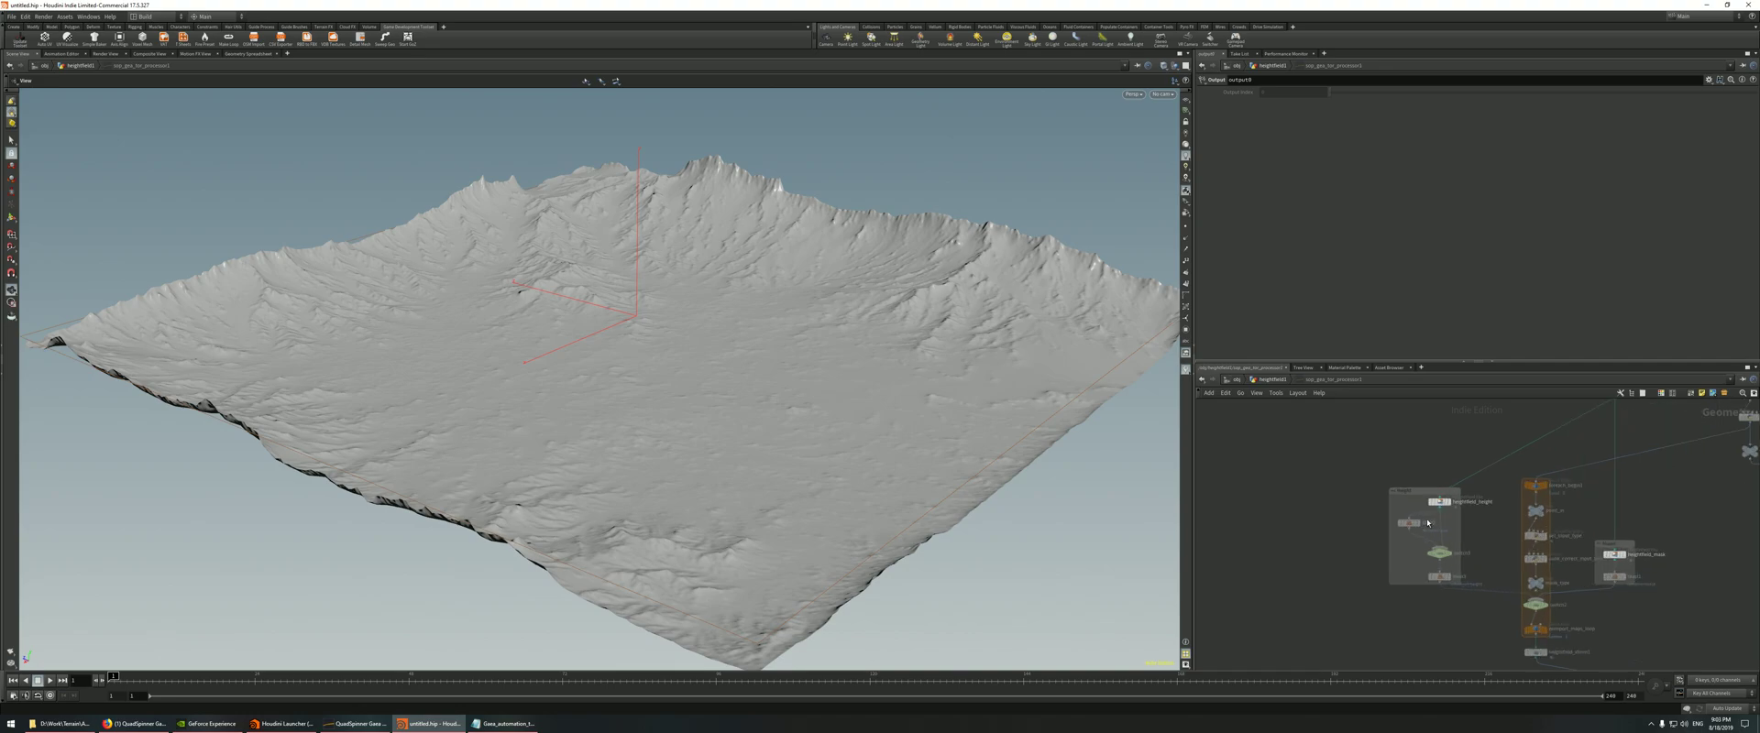
pyautogui.click(1441, 498)
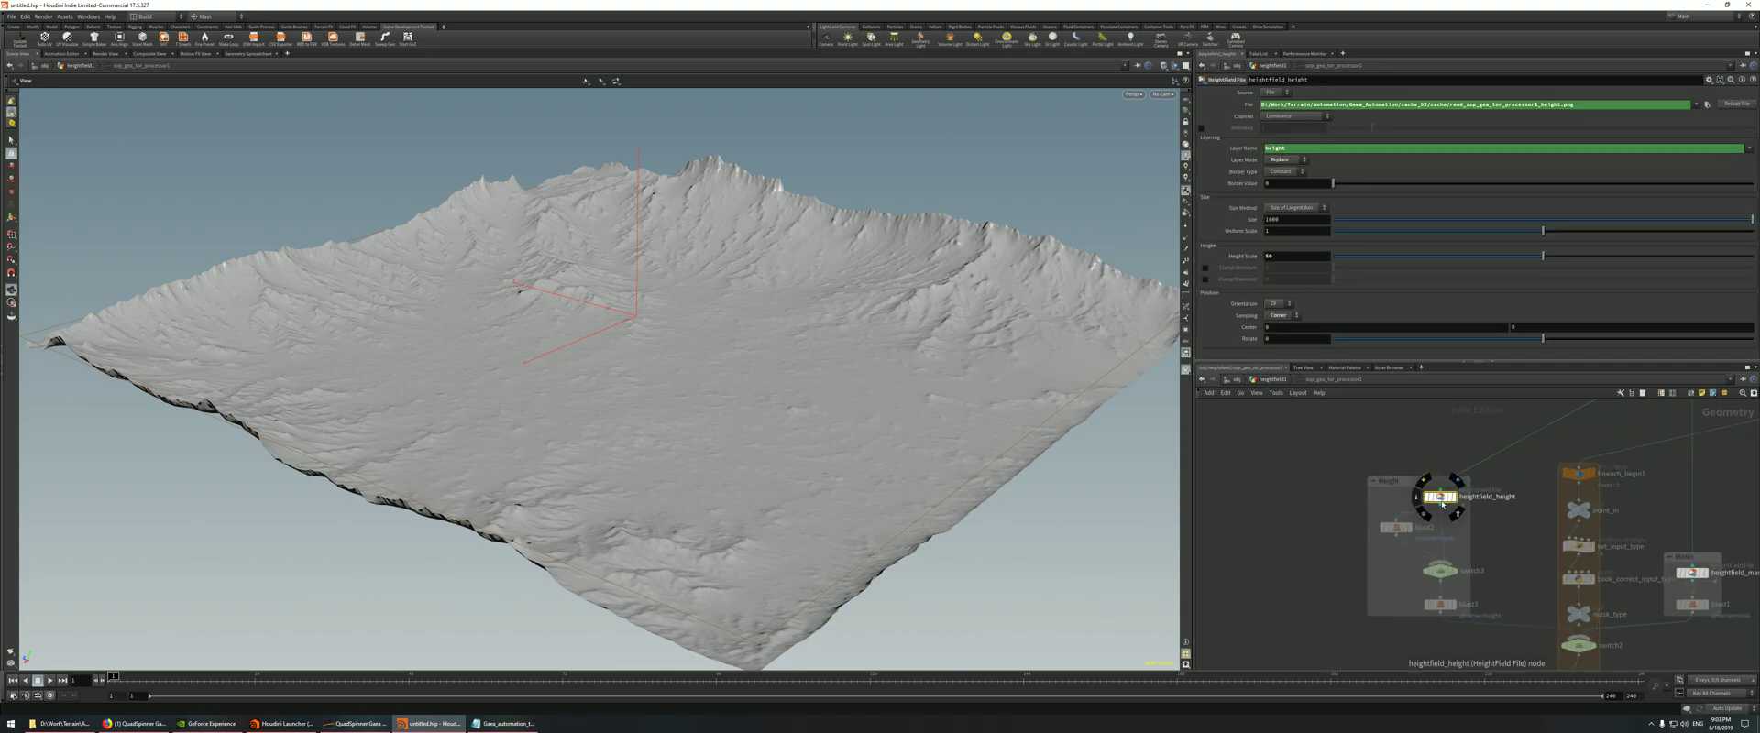
pyautogui.scroll(-1, 1441, 504)
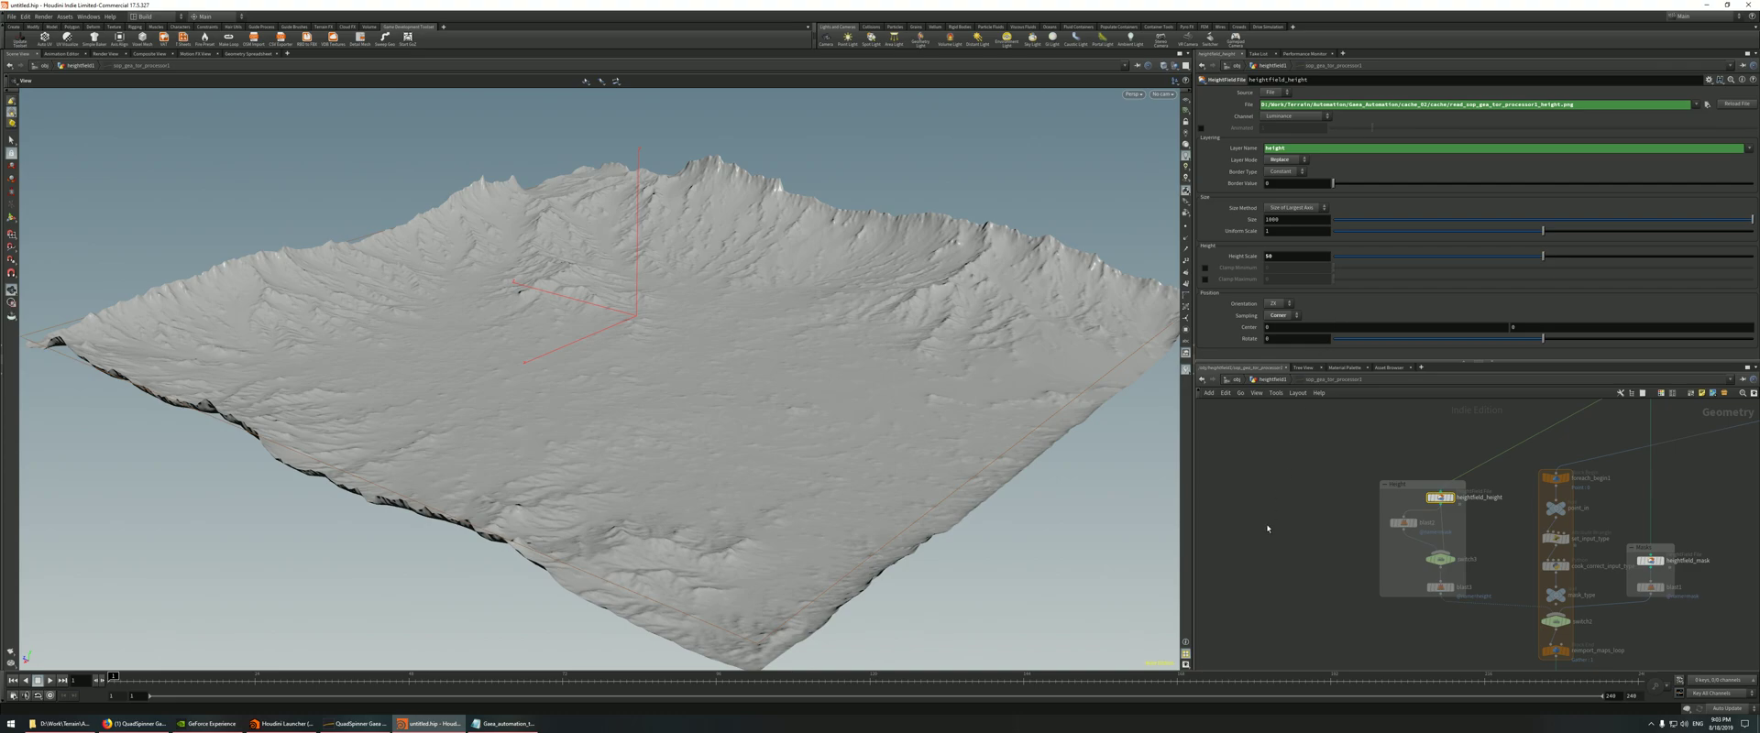
pyautogui.press('u')
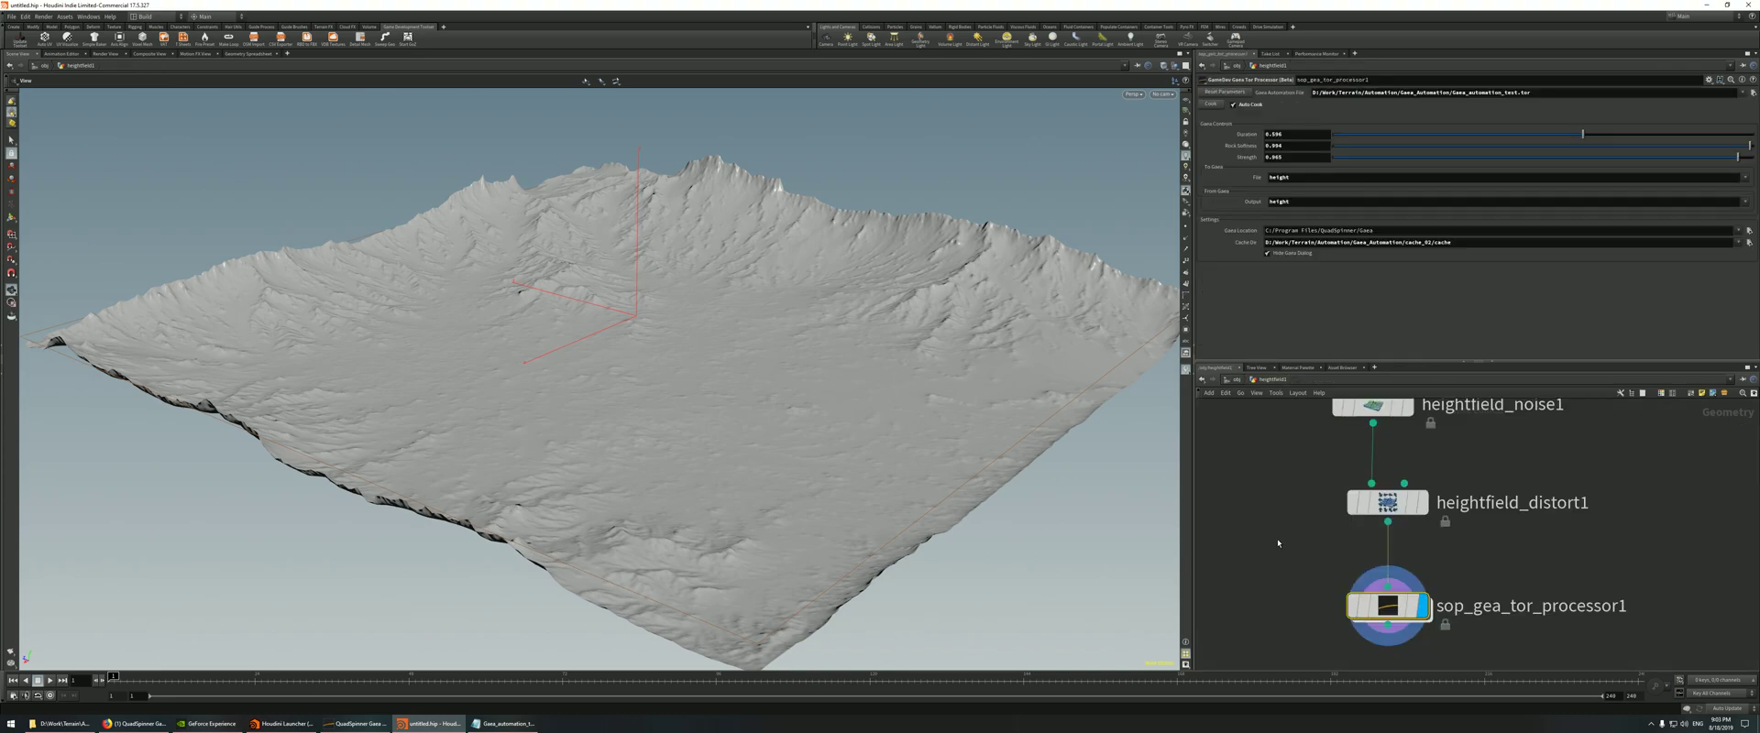
pyautogui.scroll(-3, 1421, 559)
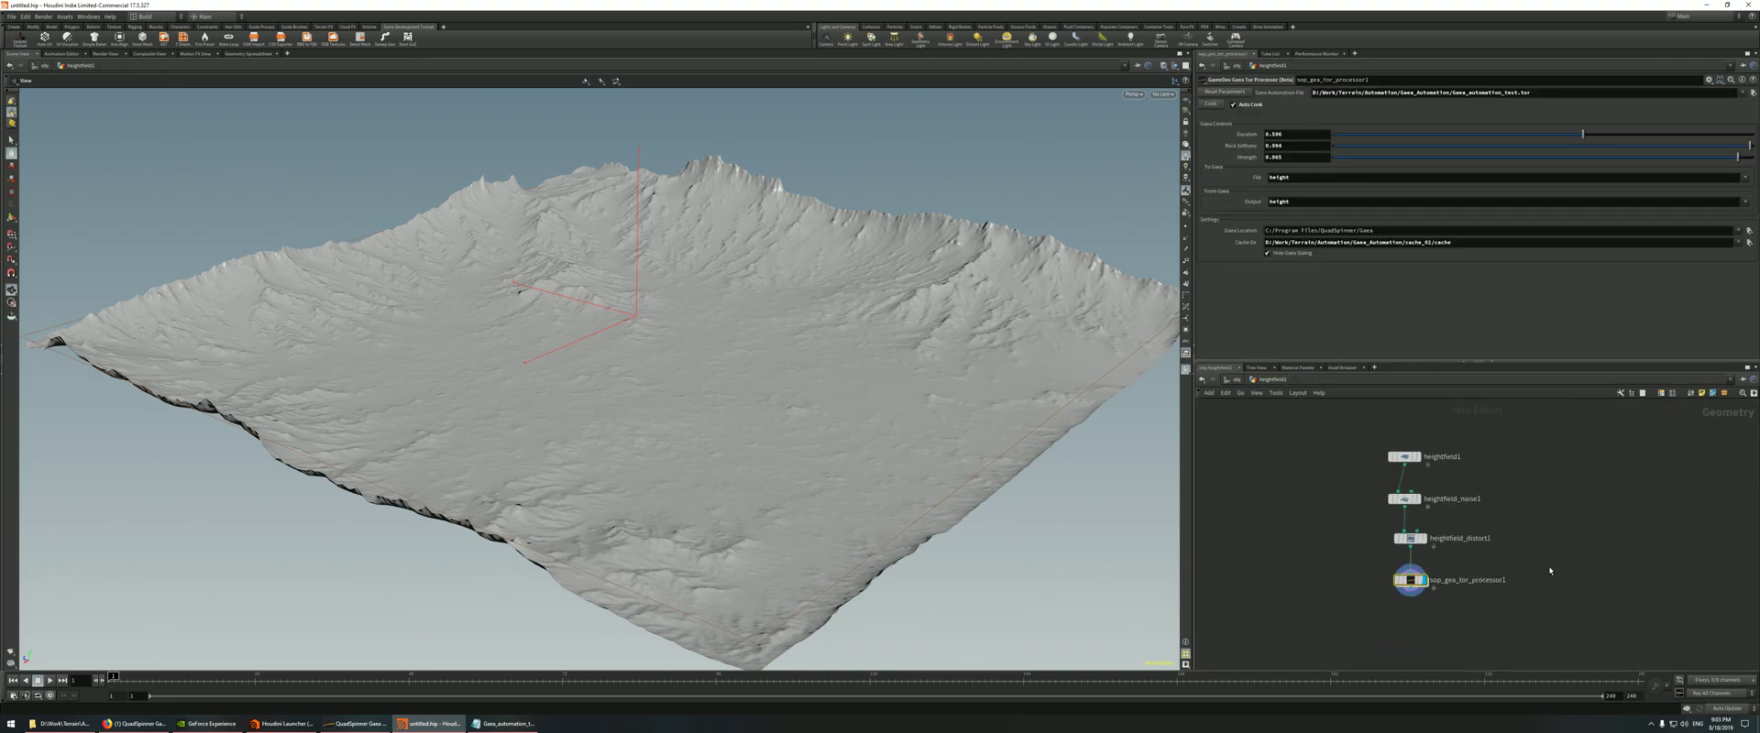
pyautogui.scroll(2, 1549, 565)
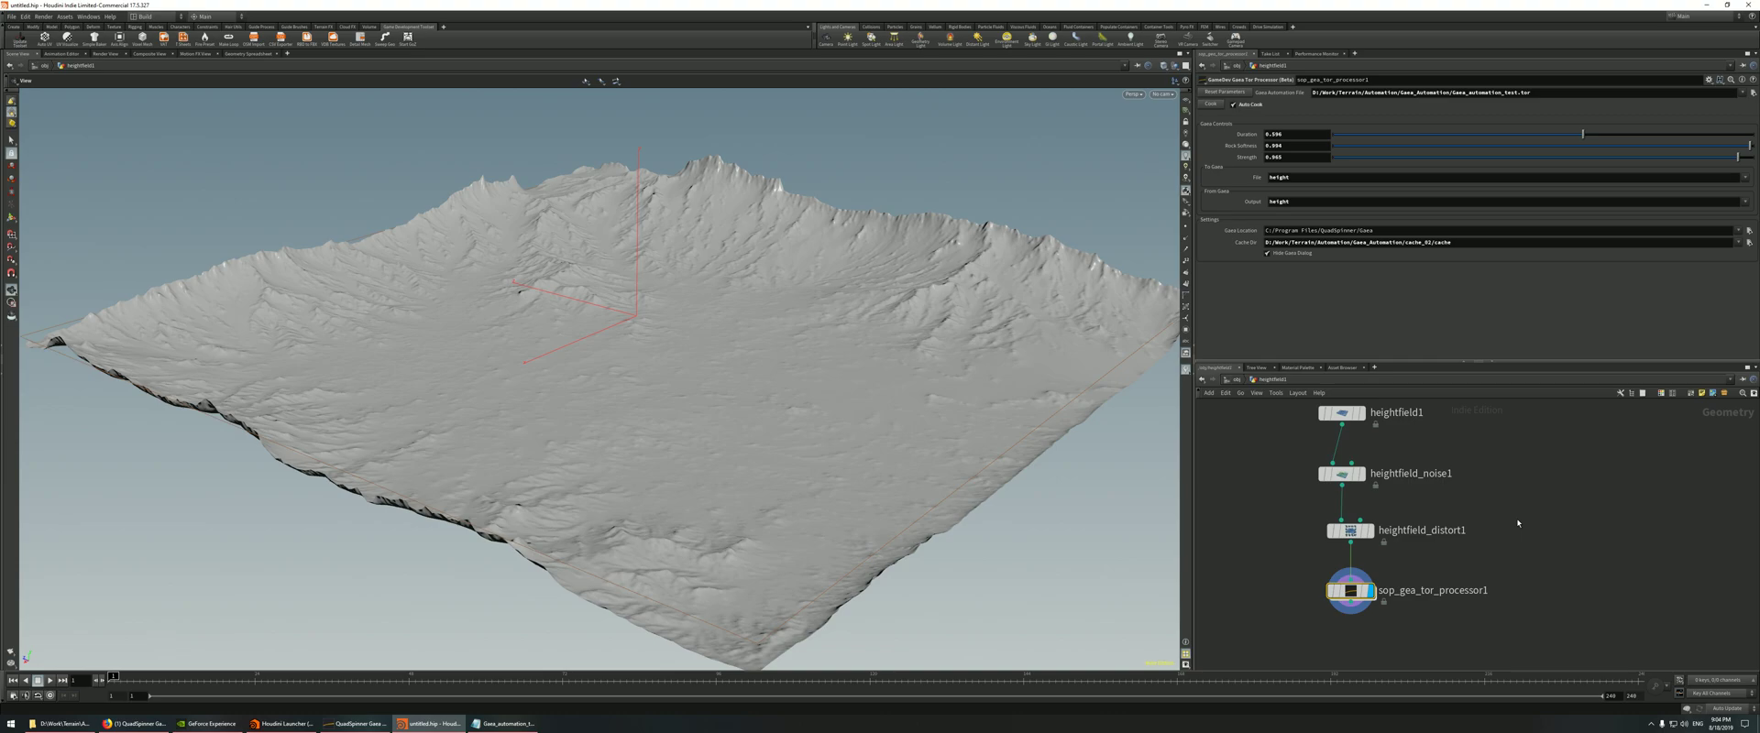
pyautogui.click(356, 723)
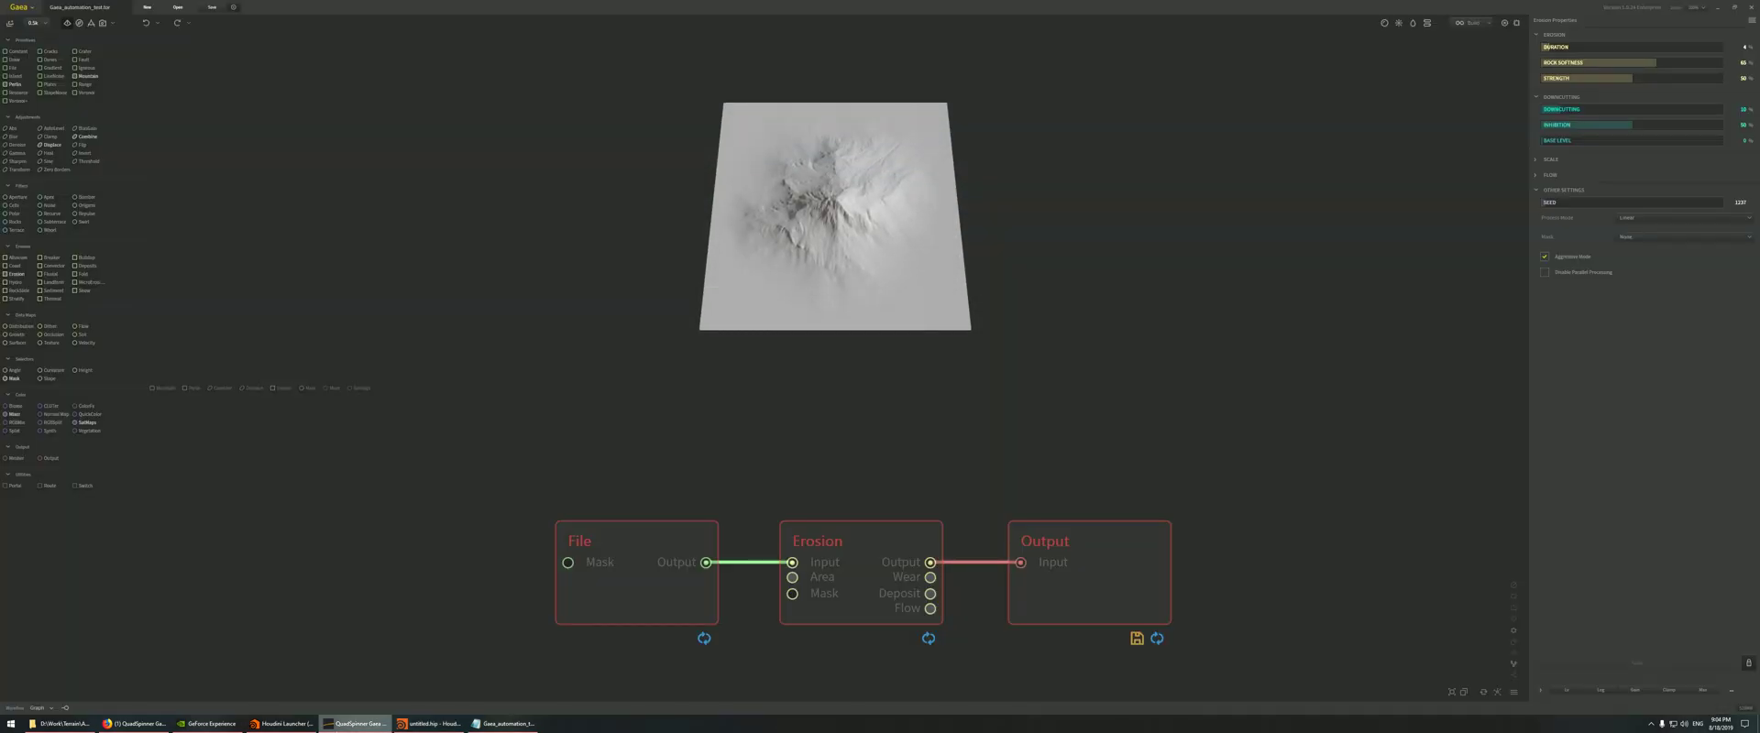
pyautogui.hotkey('alt', 'Tab')
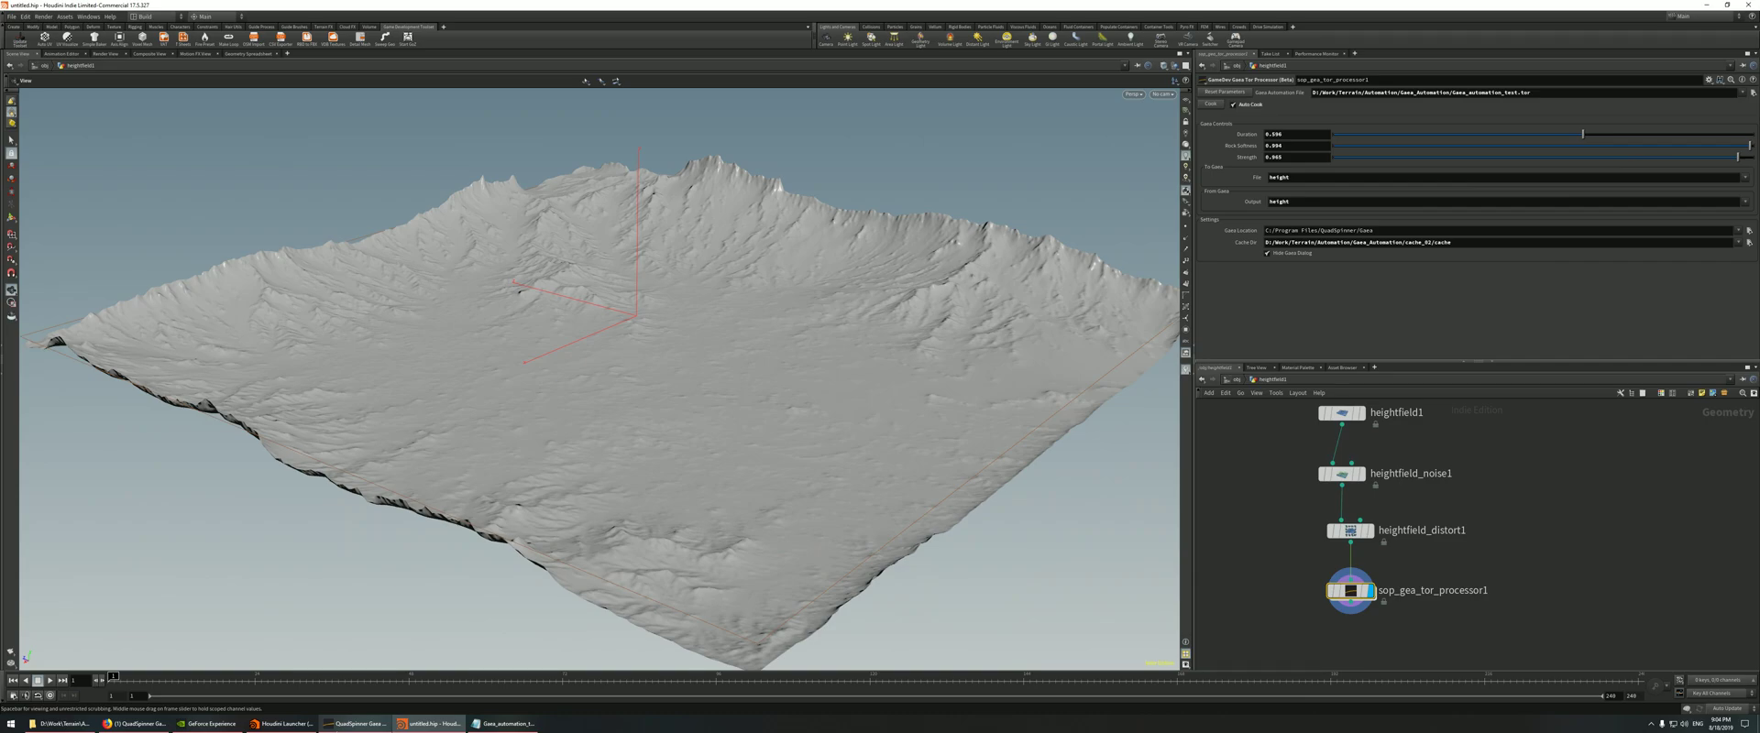